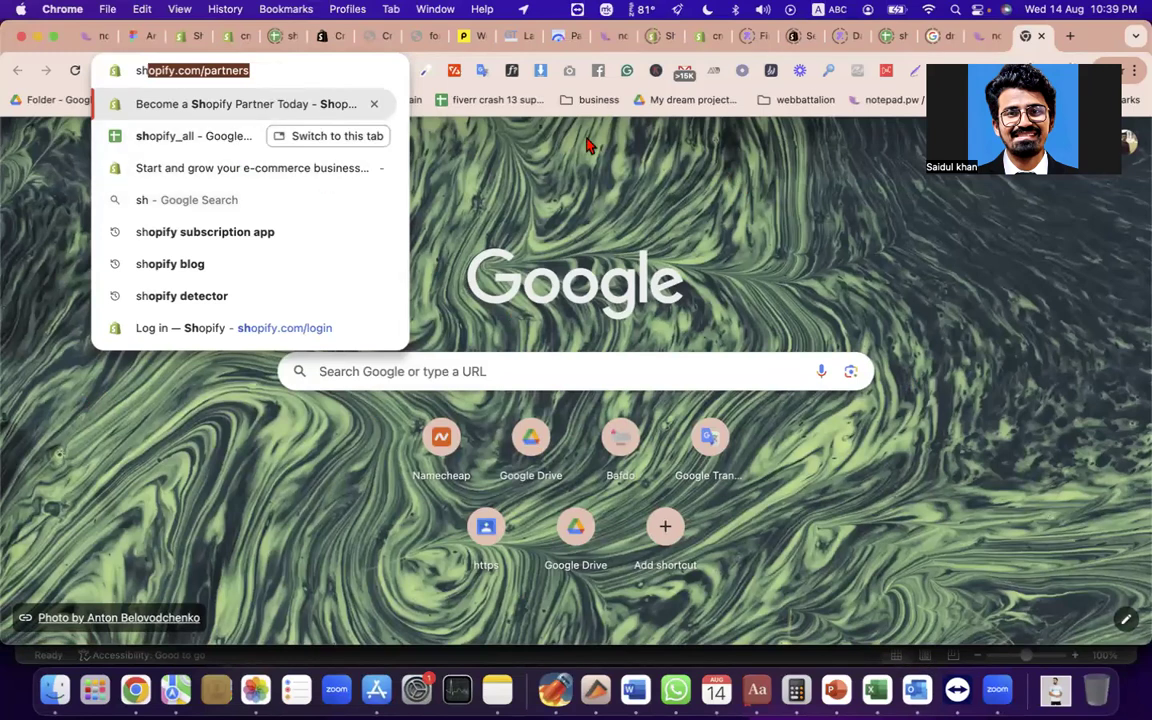
Load shopify.com by removing the autocompleted partners path from the address.
double_click(229, 71)
key("BackSpace")
key("Return")
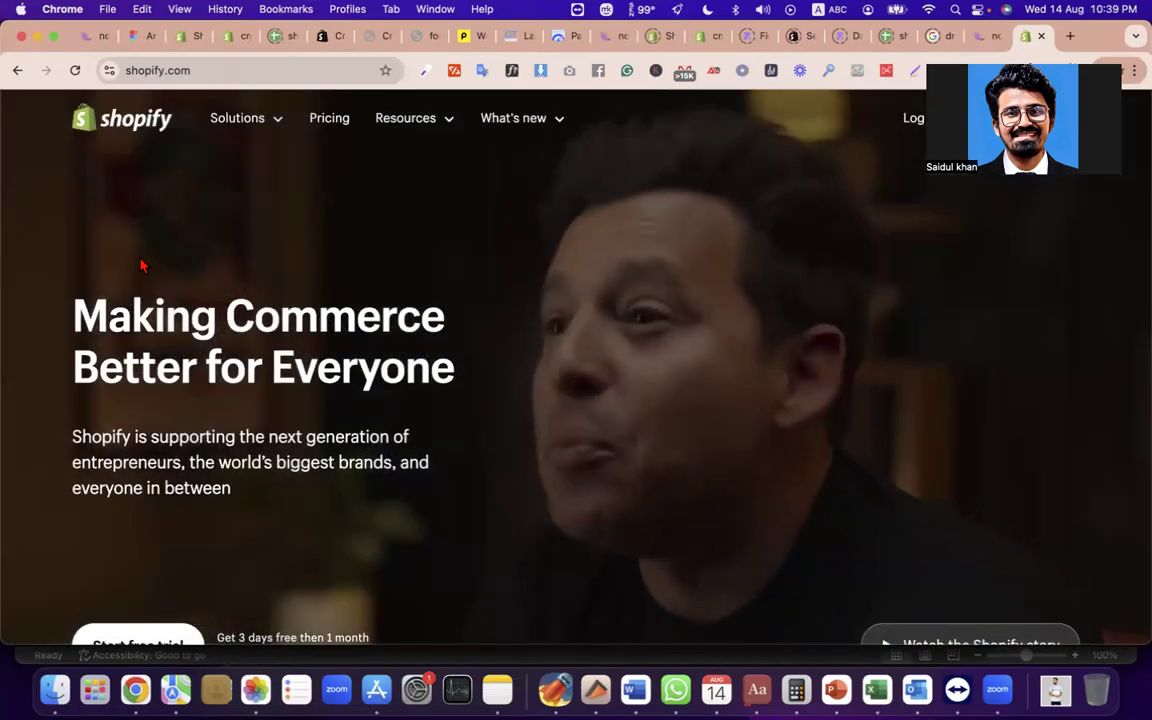
Highlight the homepage headline, then go to the Pricing page from the top navigation.
left_click_drag(231, 319, 405, 375)
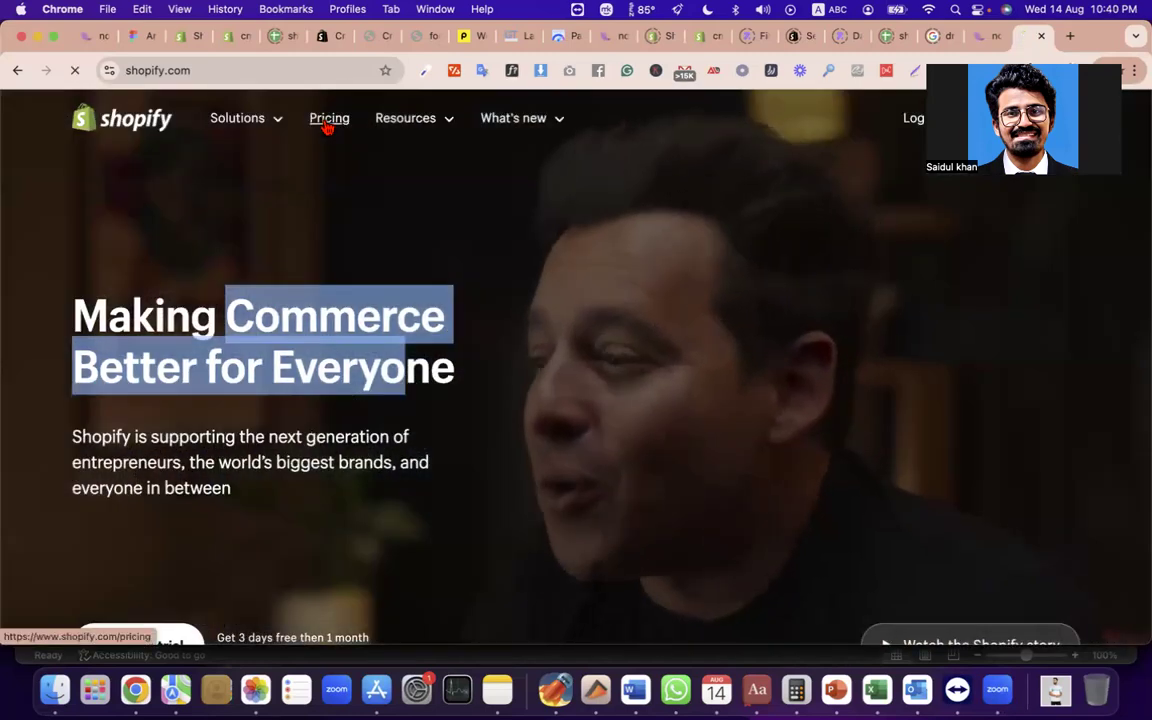
left_click(327, 120)
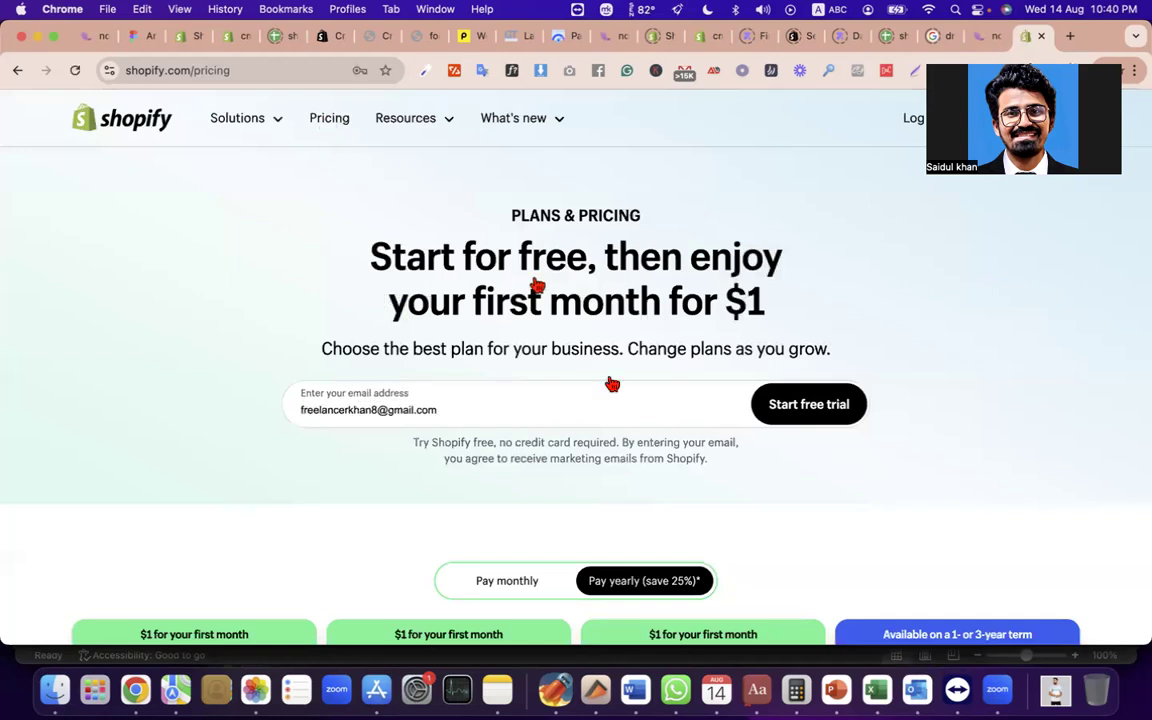
Scroll the pricing page down to the Basic, Shopify, Advanced and Plus plan cards.
scroll(625, 412, "down", 2)
scroll(626, 410, "down", 1)
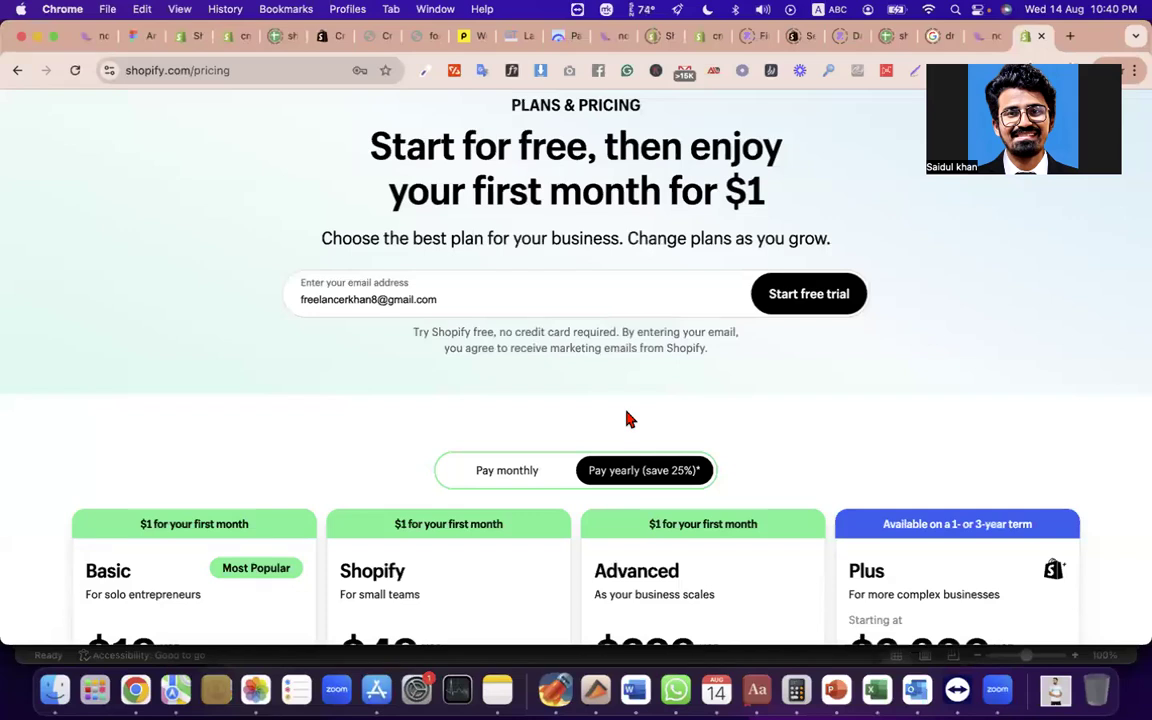
scroll(626, 418, "down", 4)
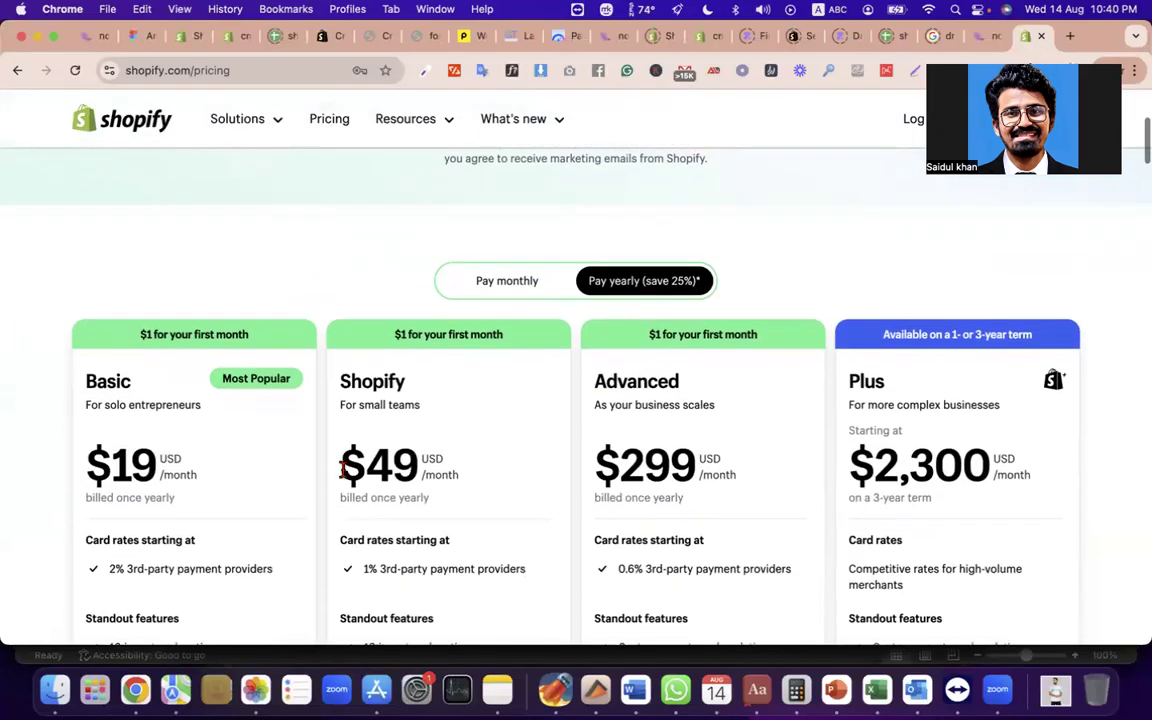
scroll(343, 466, "down", 2)
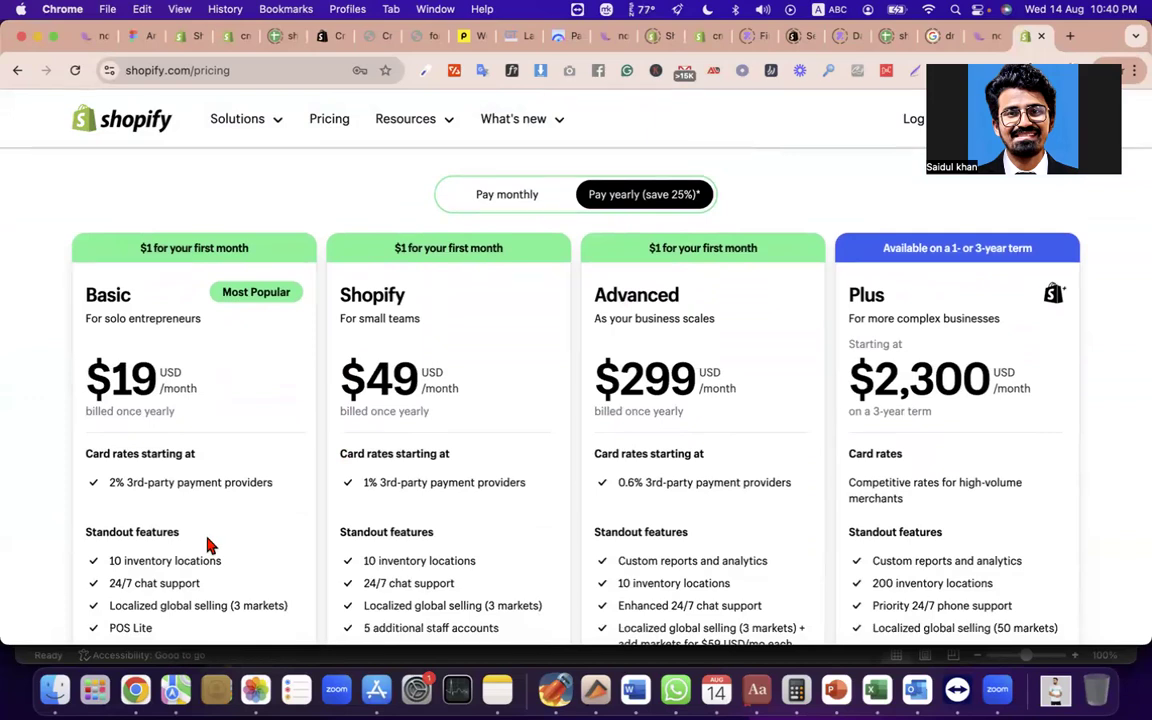
double_click(110, 292)
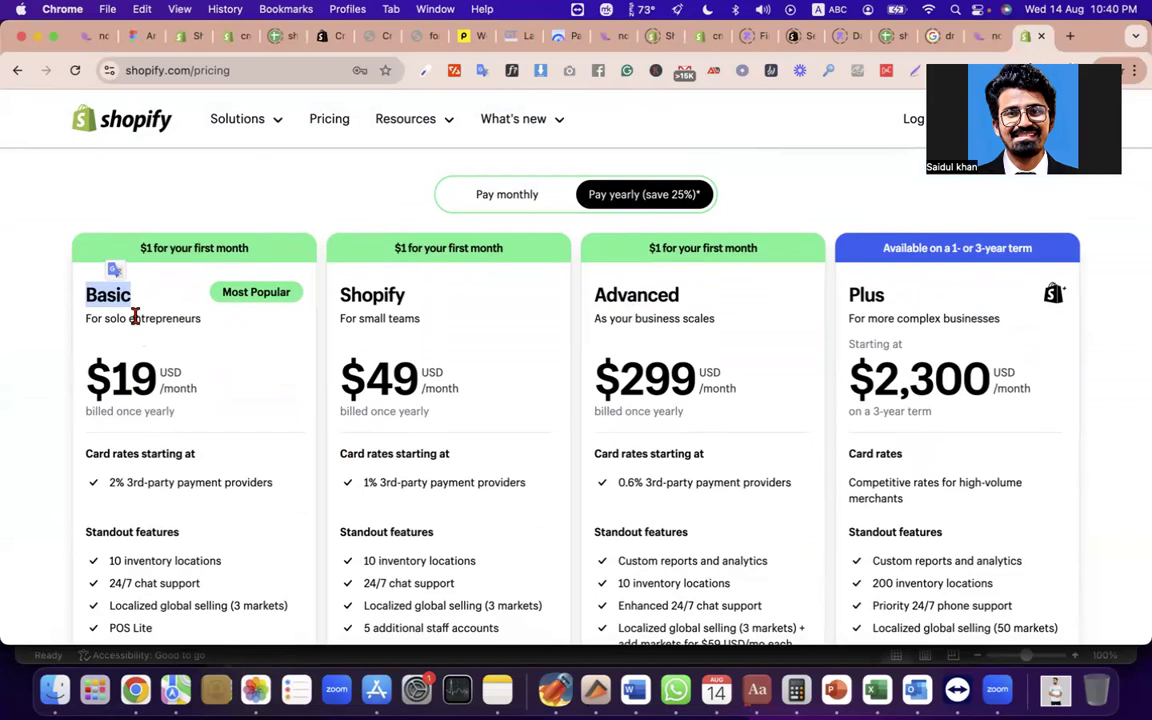
double_click(135, 318)
triple_click(135, 318)
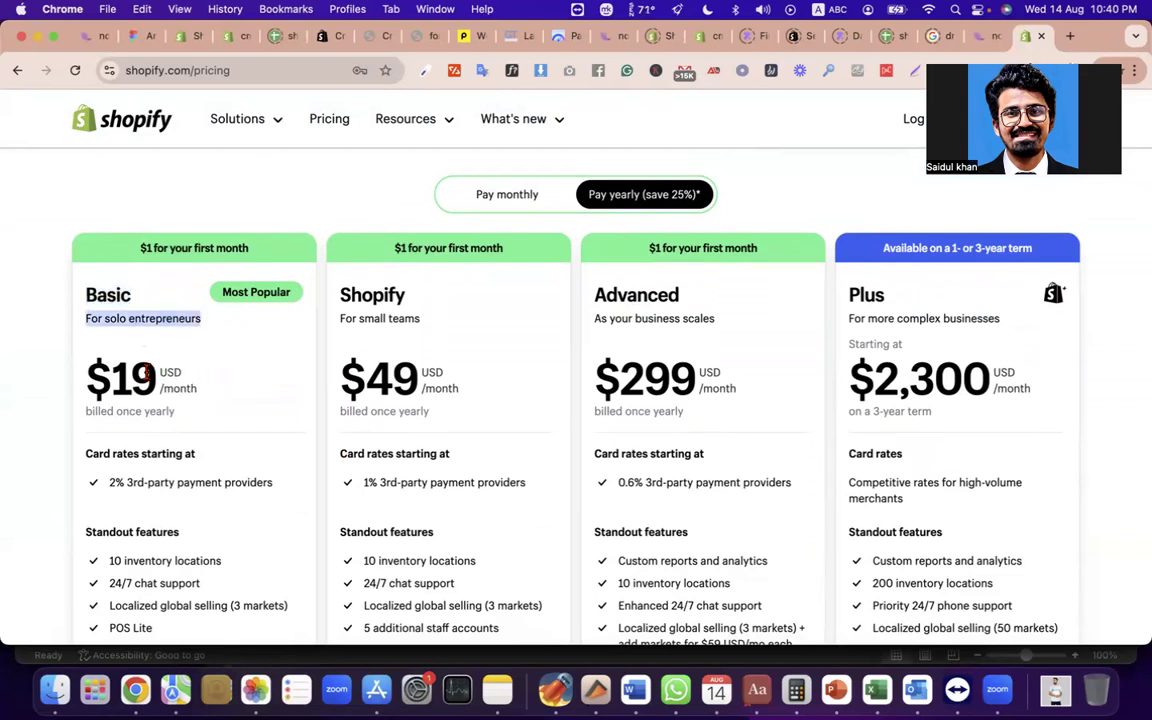
left_click(145, 372)
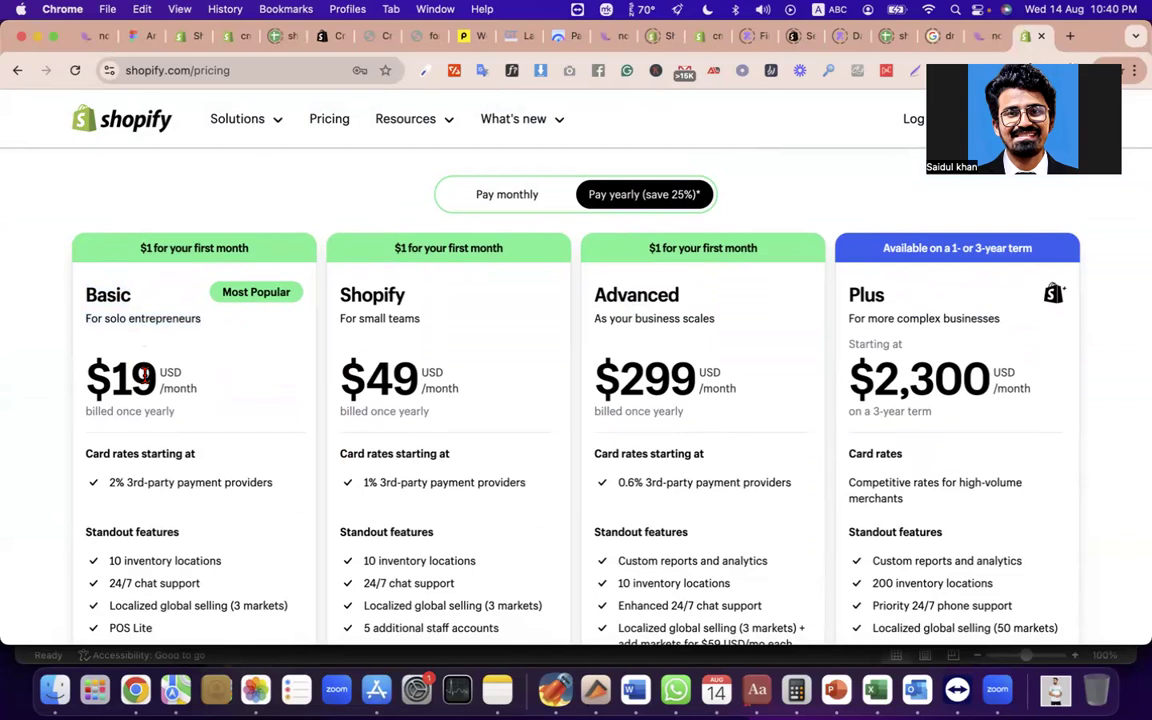
triple_click(168, 250)
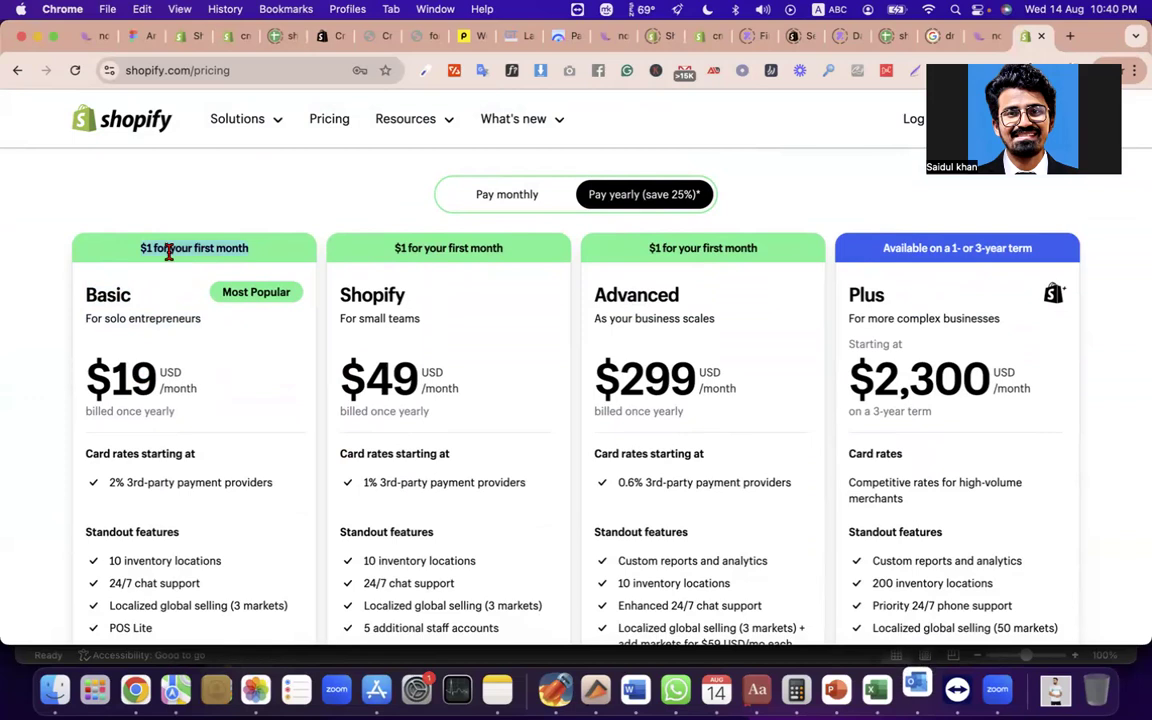
double_click(362, 296)
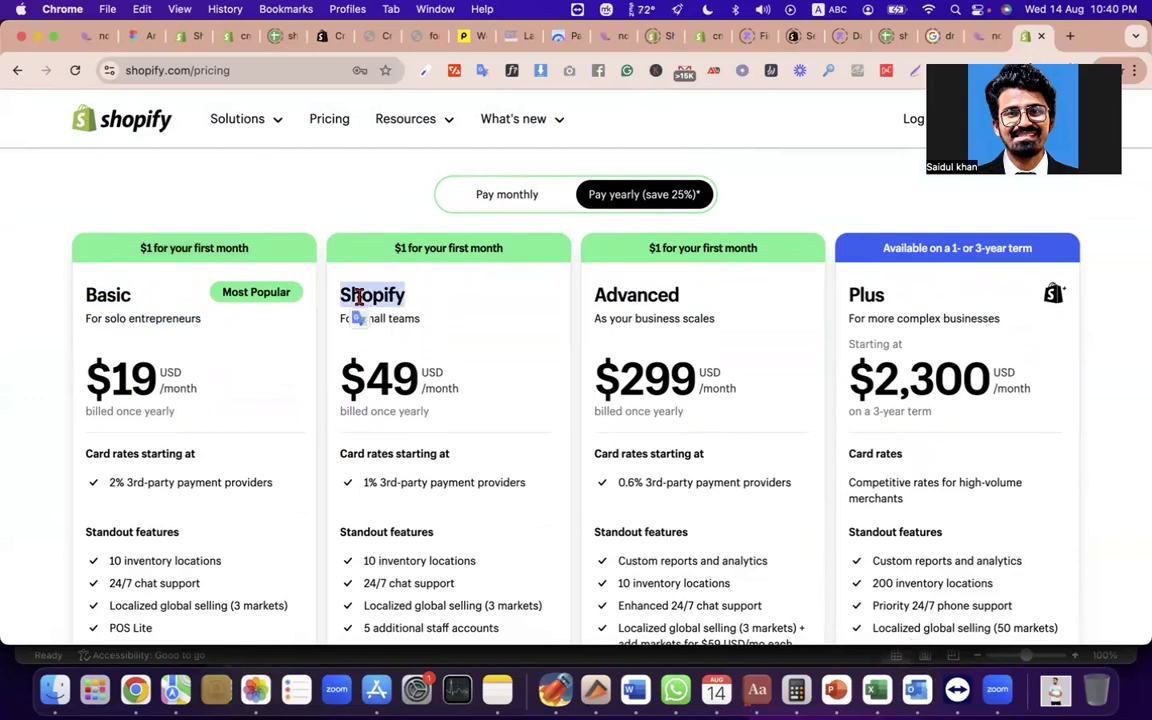
double_click(379, 378)
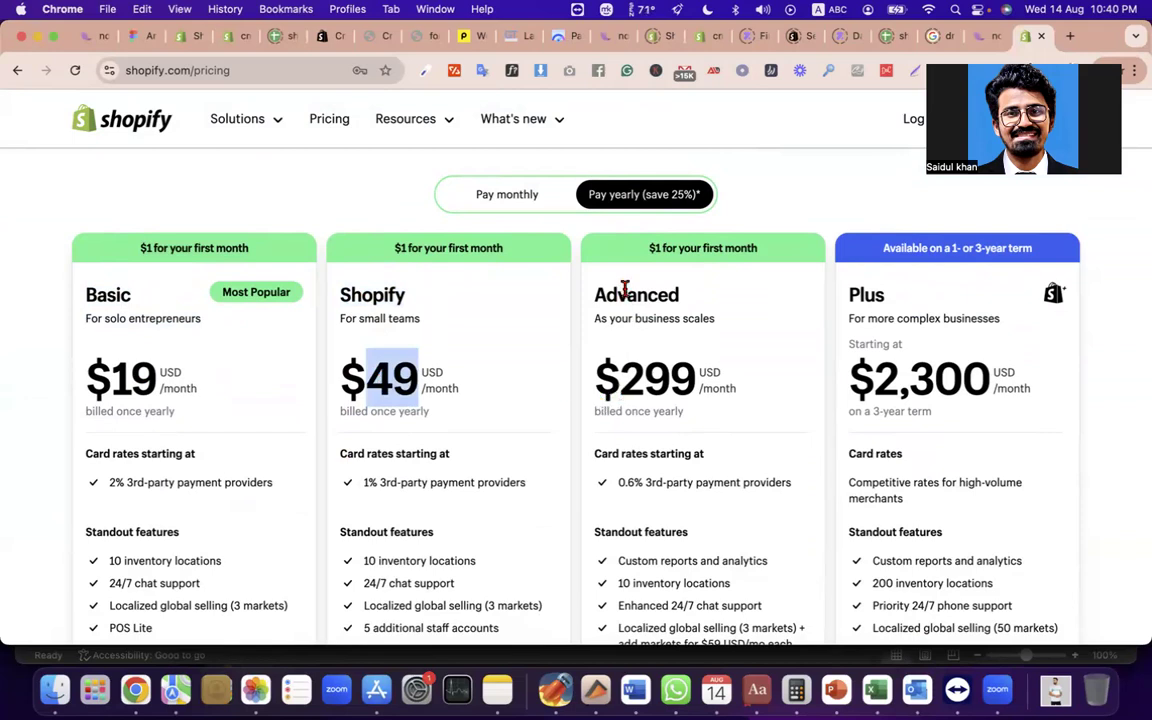
double_click(637, 365)
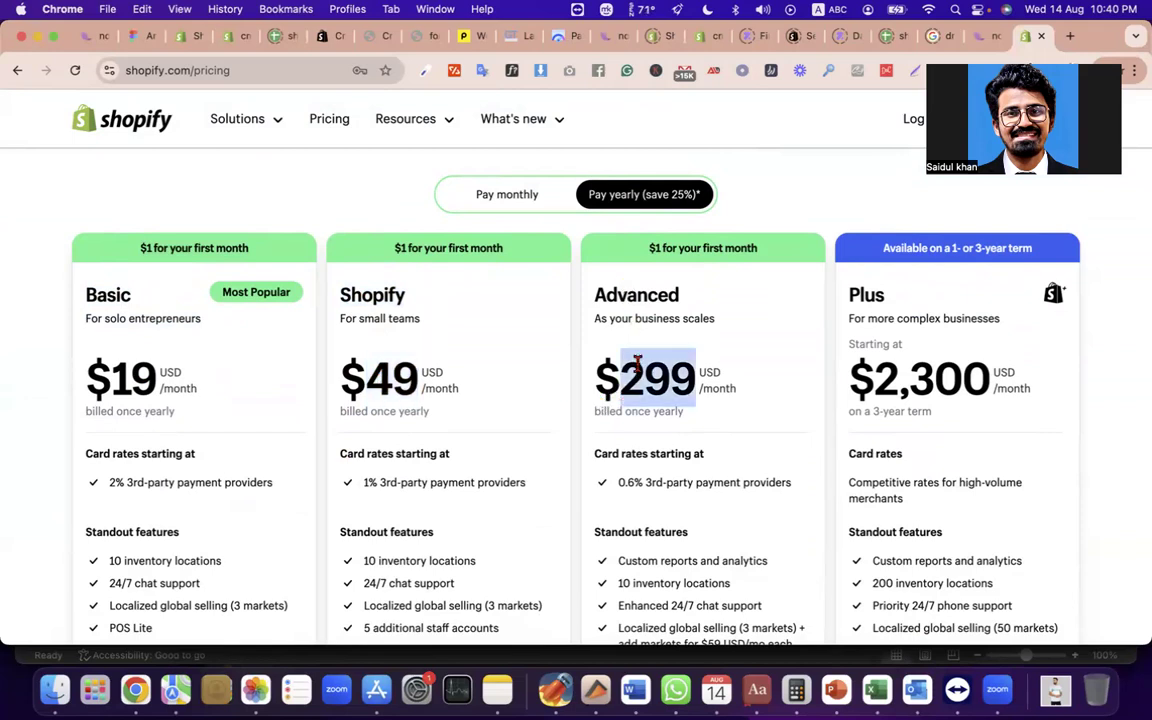
double_click(905, 378)
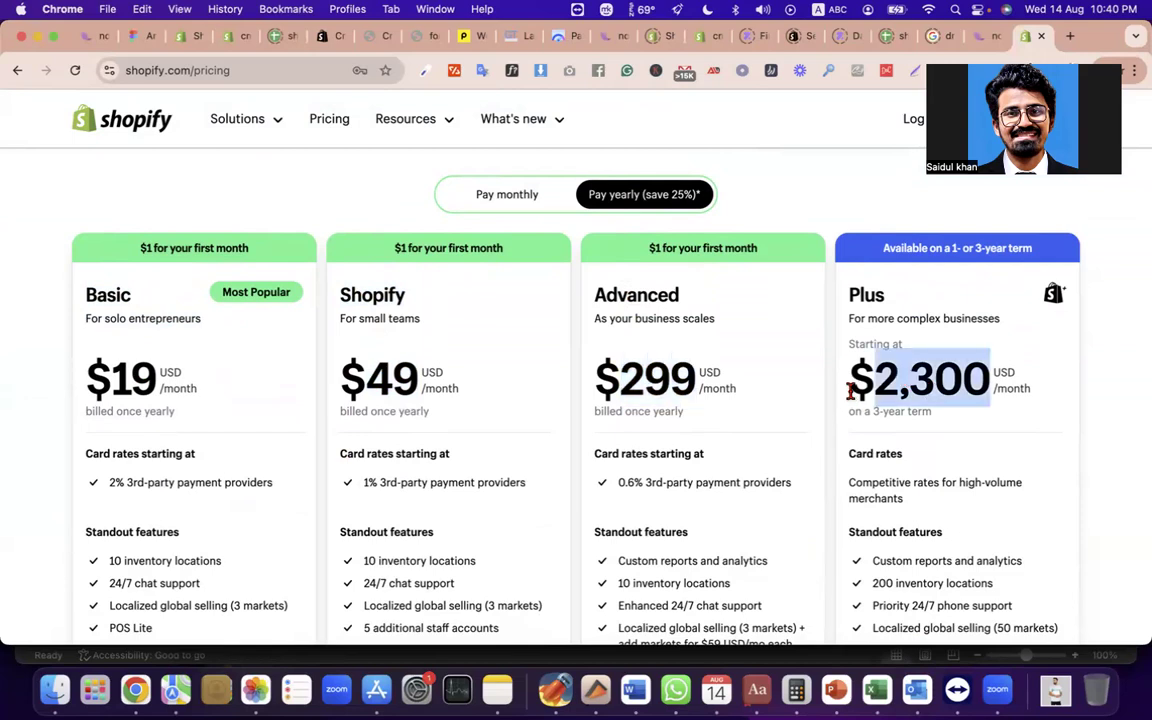
left_click_drag(852, 392, 940, 381)
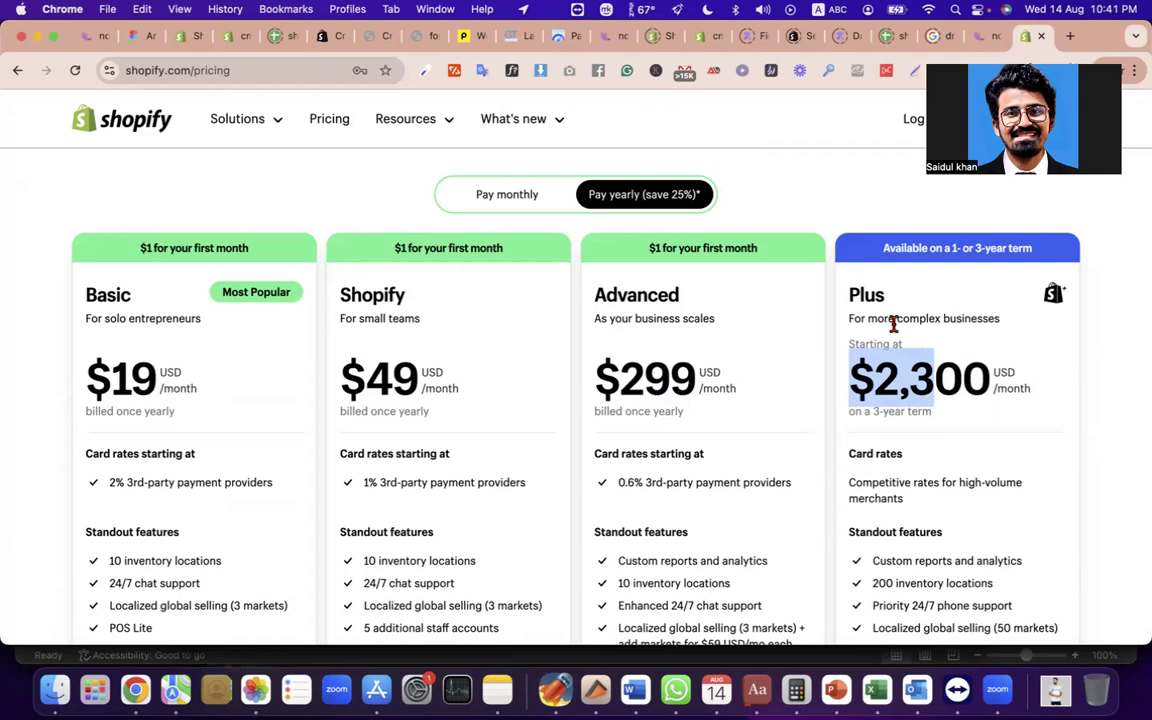
left_click_drag(894, 320, 1036, 329)
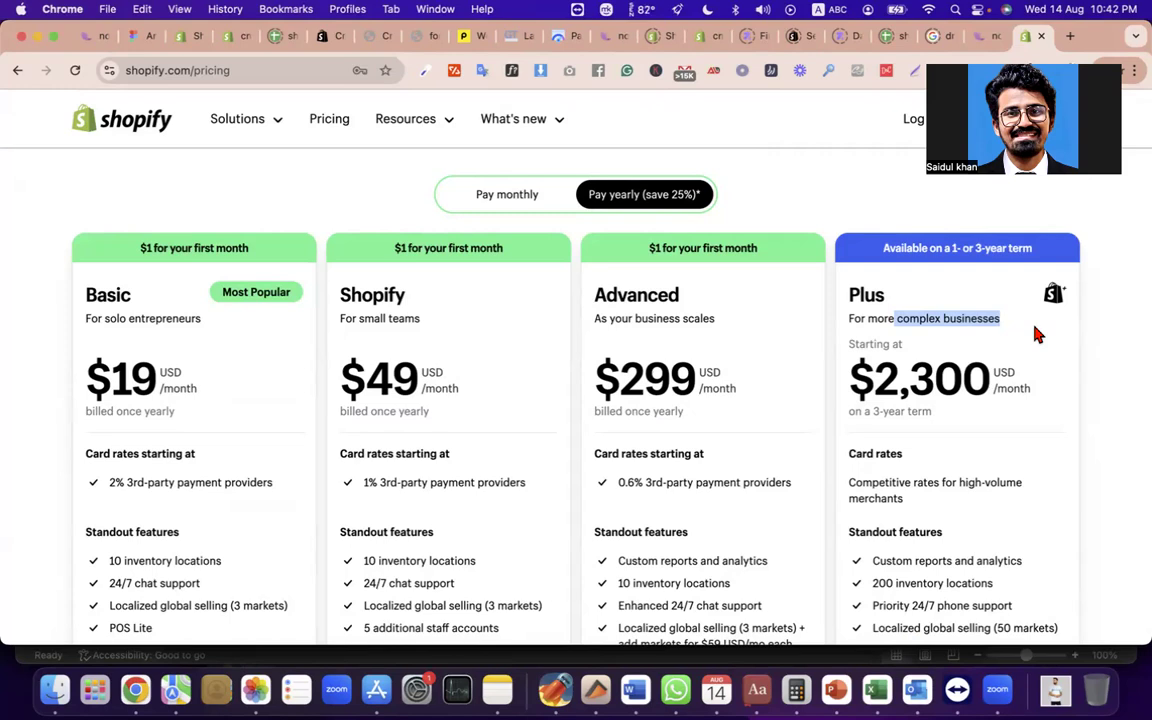
scroll(1037, 335, "down", 2)
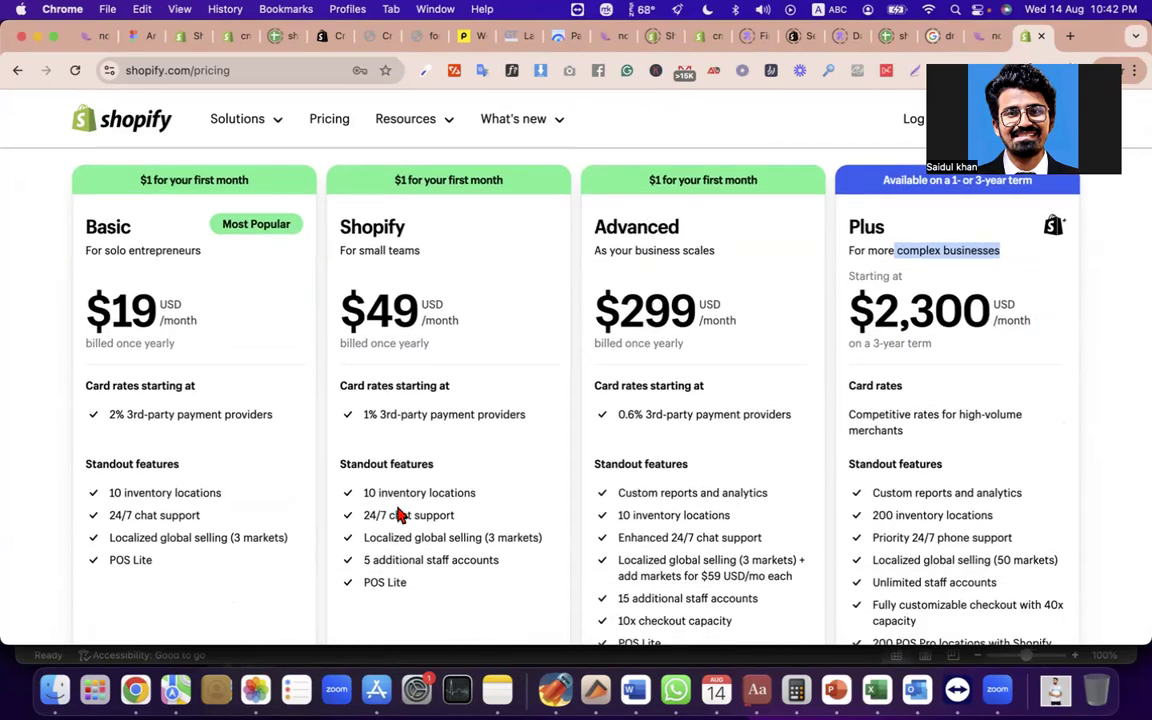
left_click(119, 493)
triple_click(119, 493)
left_click(143, 492)
triple_click(143, 492)
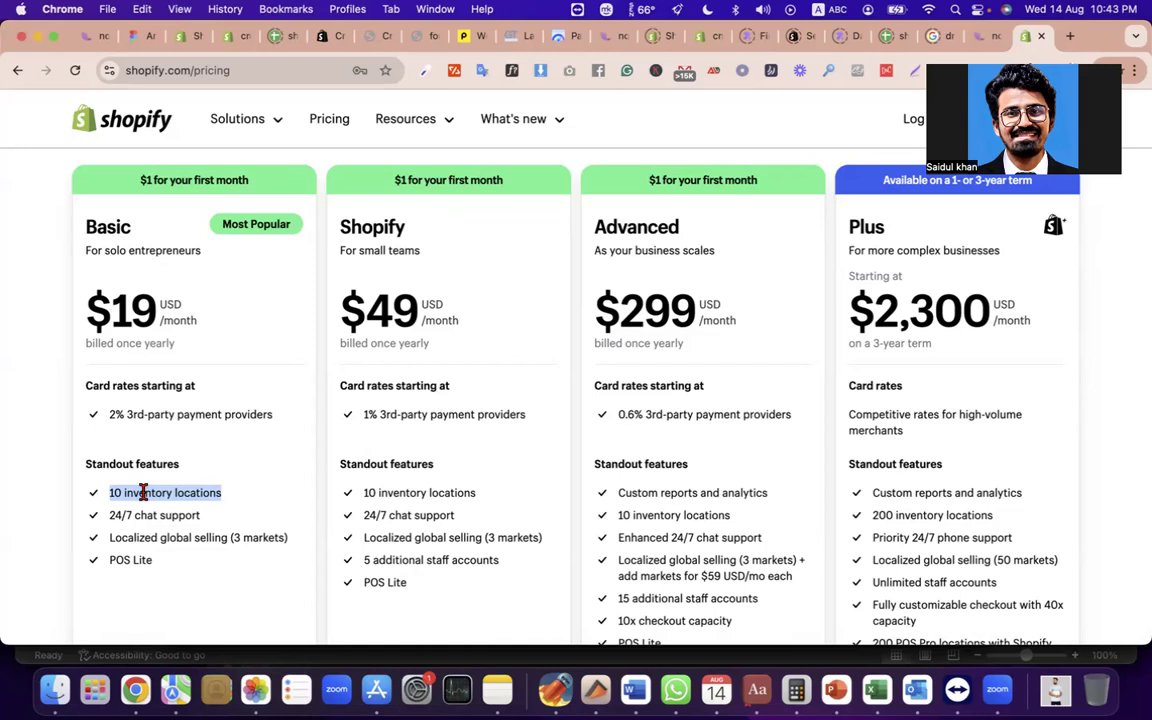
scroll(291, 612, "down", 5)
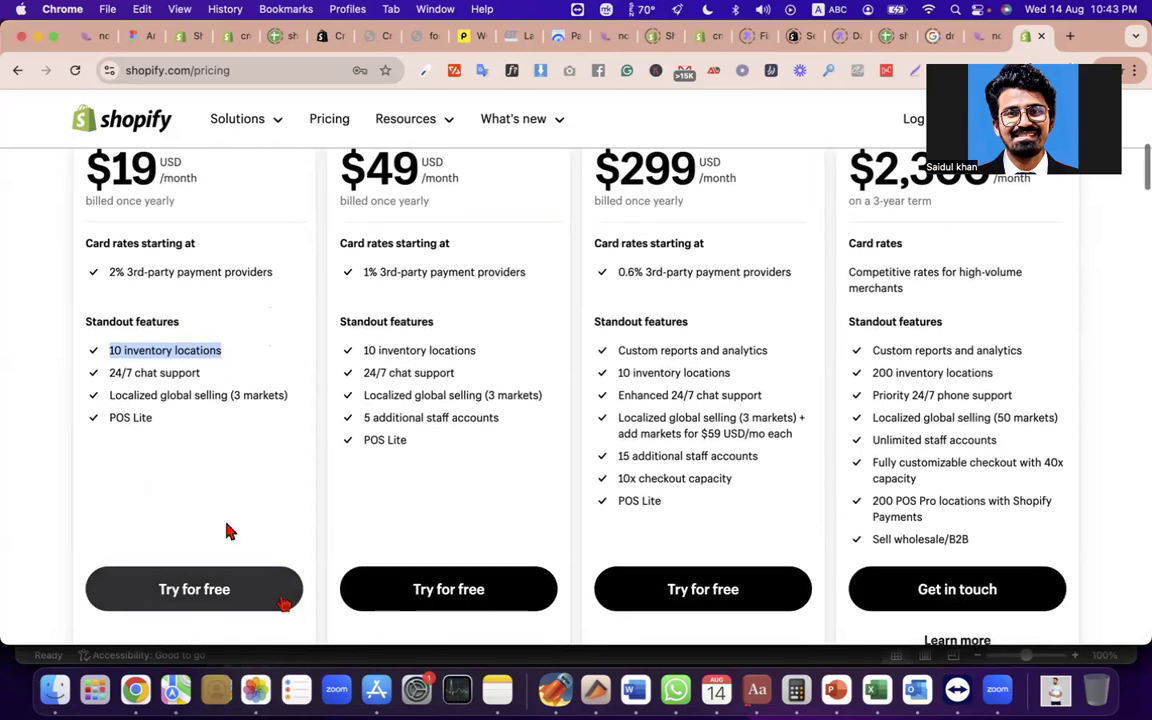
Expand the full list of plan features and scroll to the comparison table.
scroll(189, 449, "down", 3)
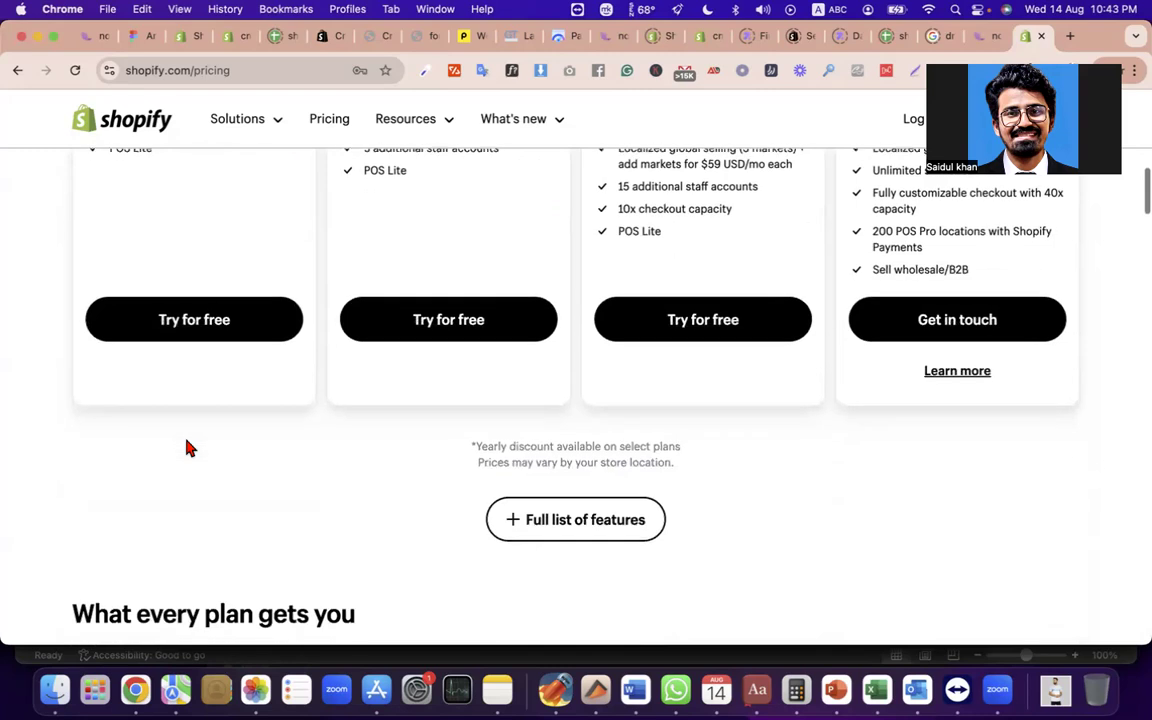
left_click(514, 525)
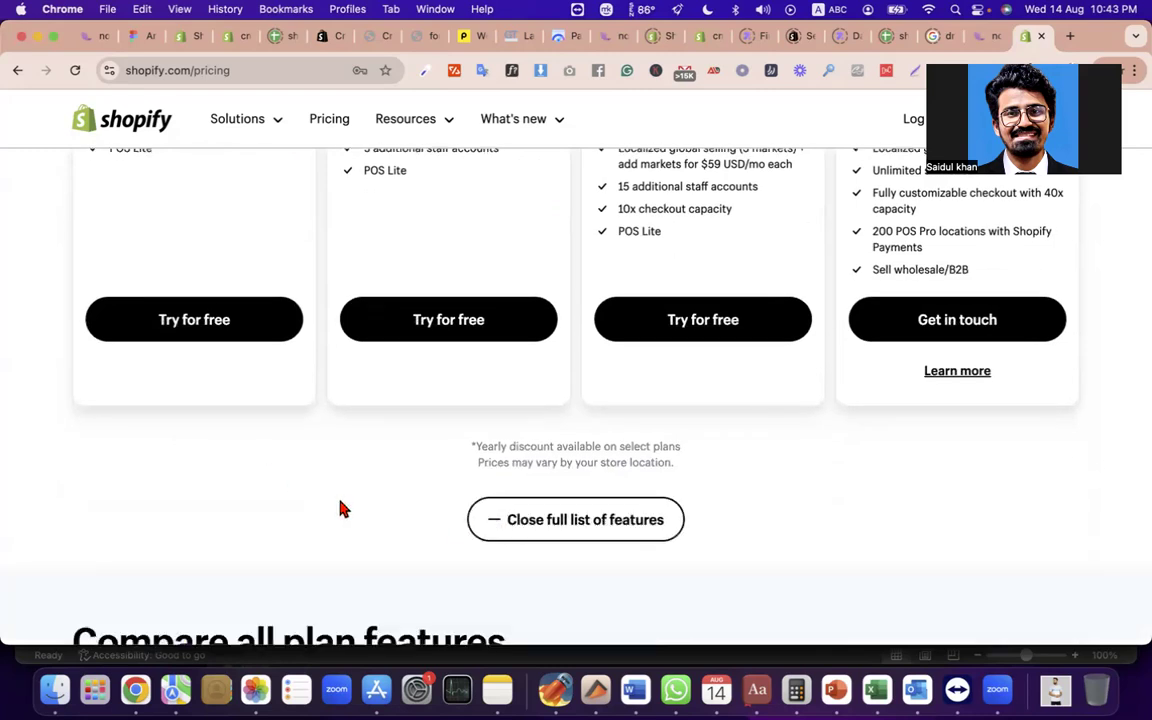
scroll(340, 510, "down", 12)
scroll(237, 476, "down", 2)
scroll(237, 476, "up", 3)
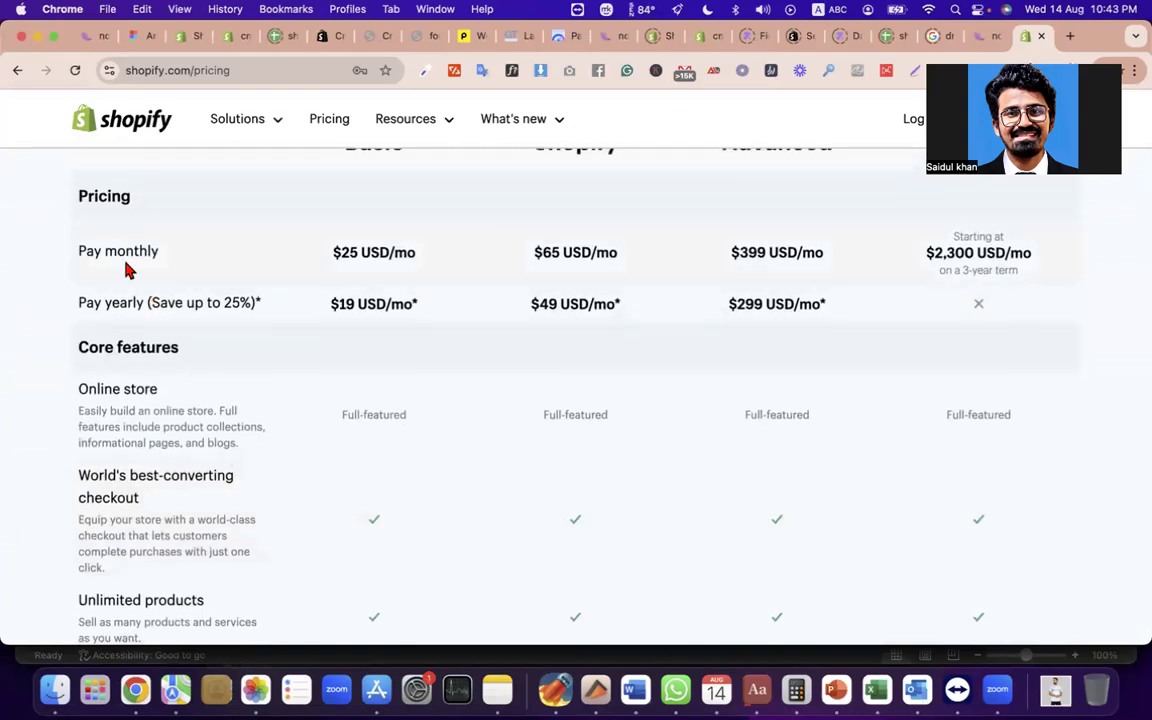
Highlight Pay monthly, Plus's $2,300/mo price, yearly $19 and $299 prices, and the checkout feature.
triple_click(121, 258)
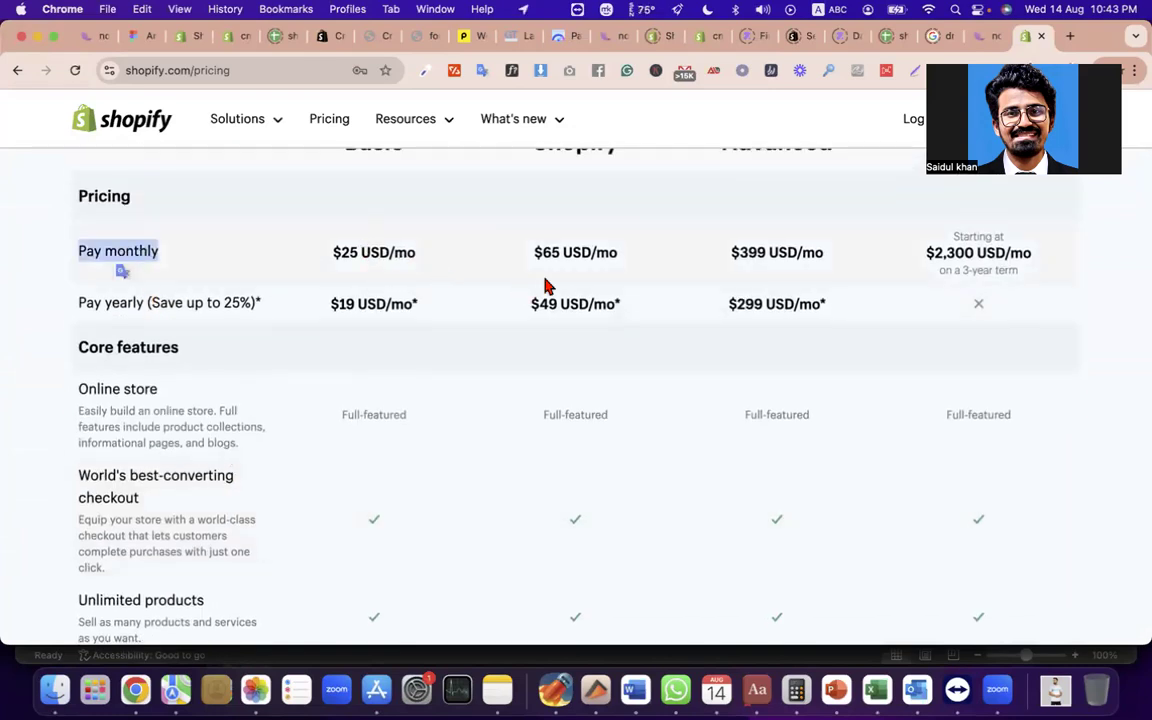
triple_click(956, 256)
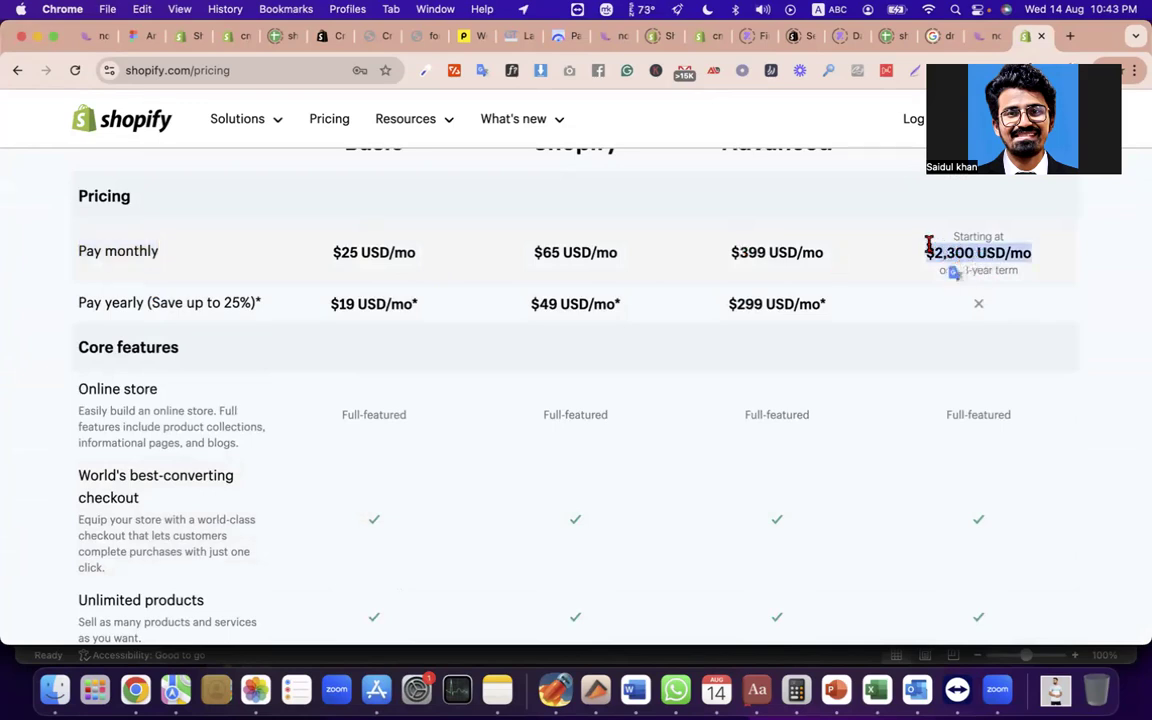
left_click_drag(930, 248, 1031, 284)
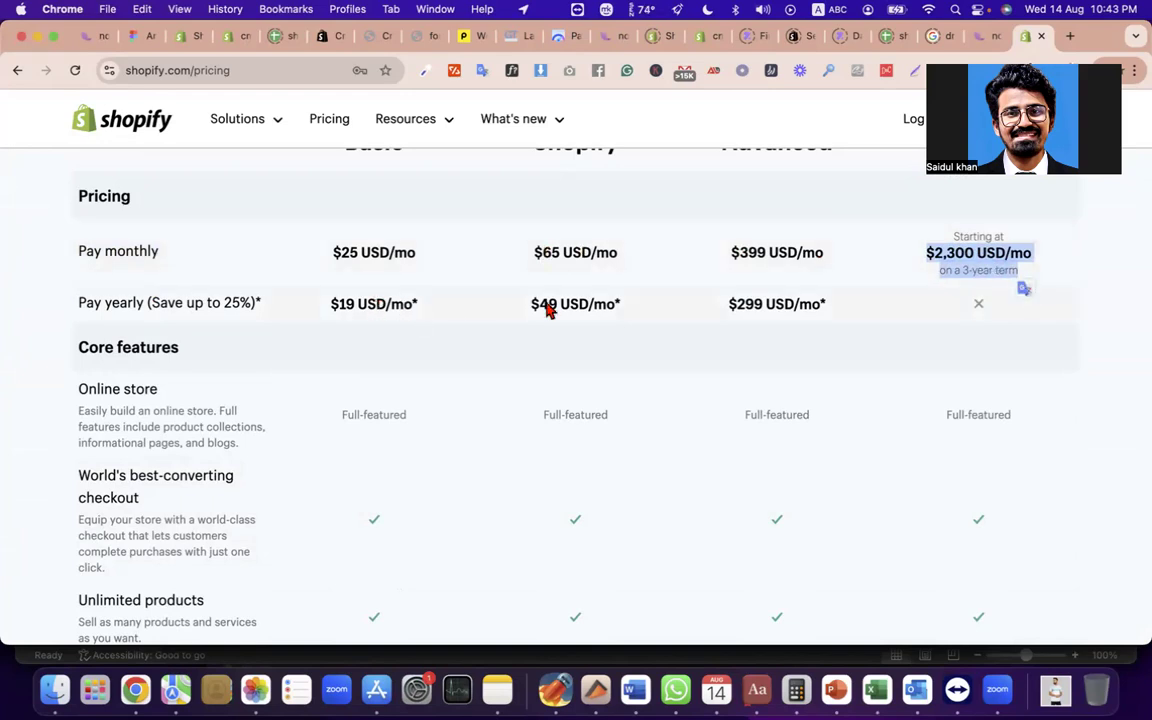
double_click(343, 302)
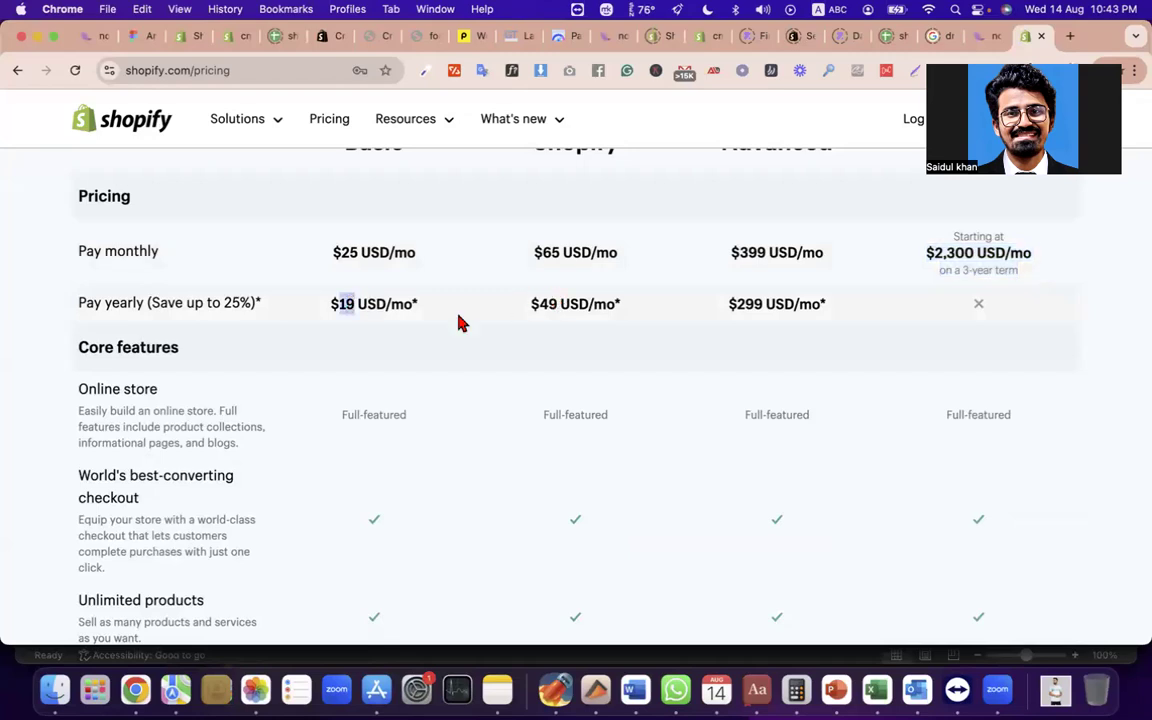
double_click(755, 304)
scroll(756, 307, "down", 1)
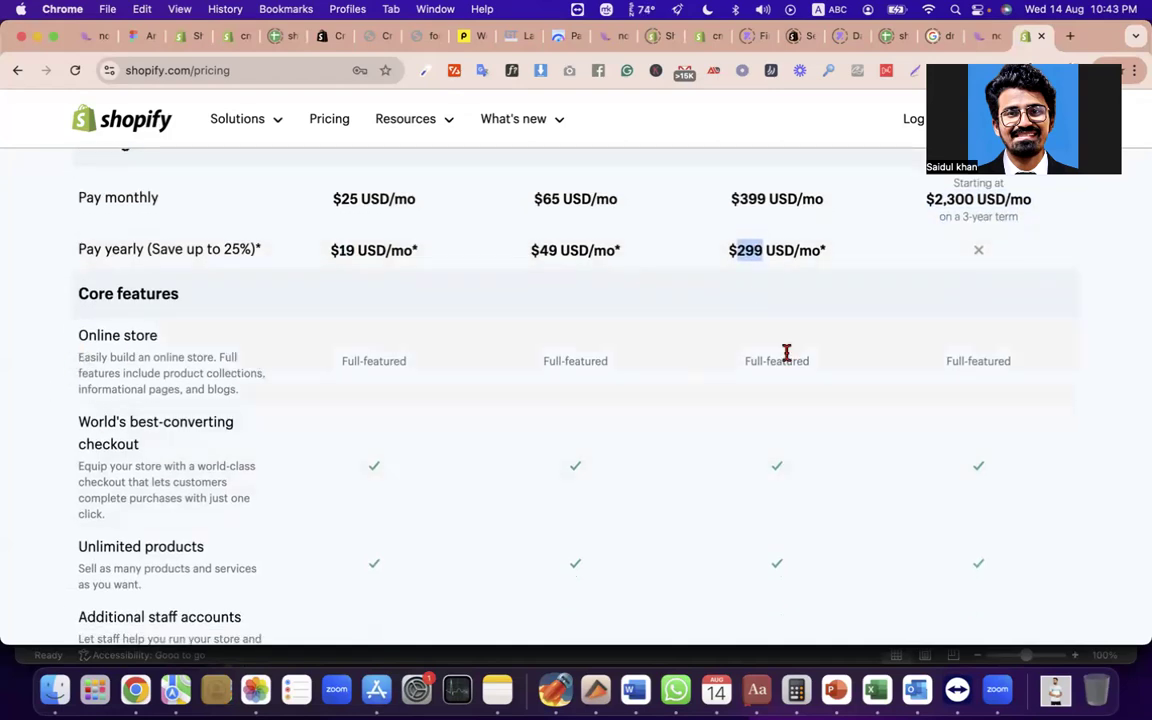
triple_click(113, 438)
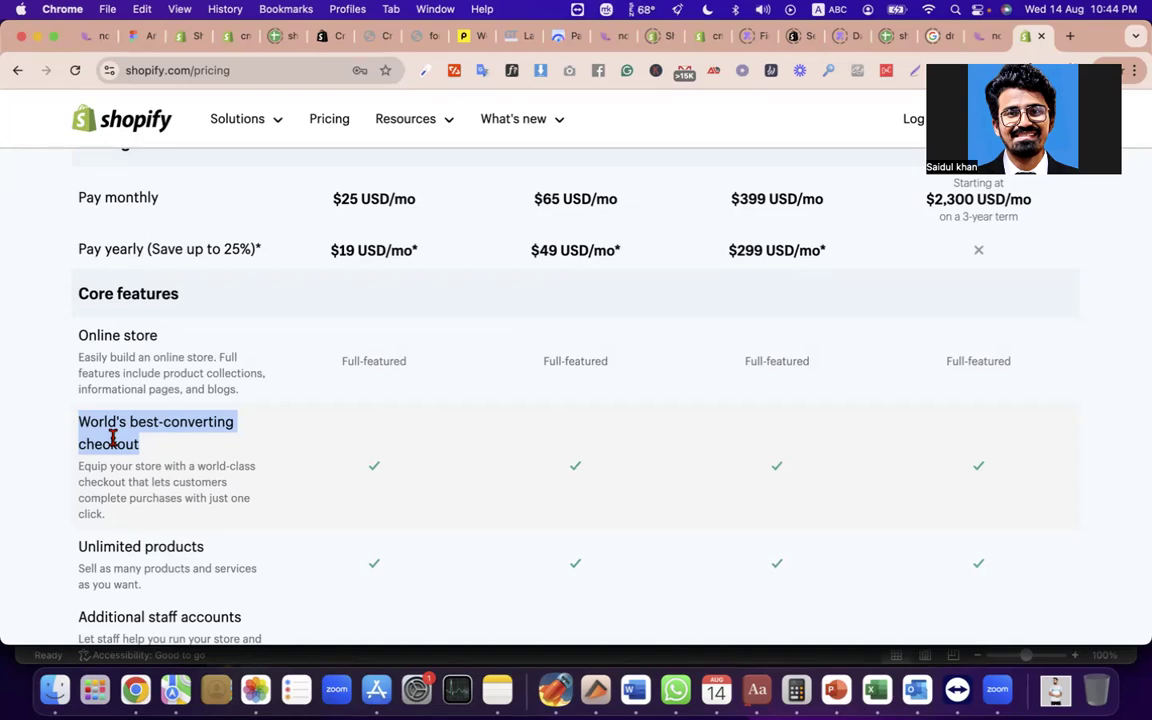
scroll(112, 440, "down", 2)
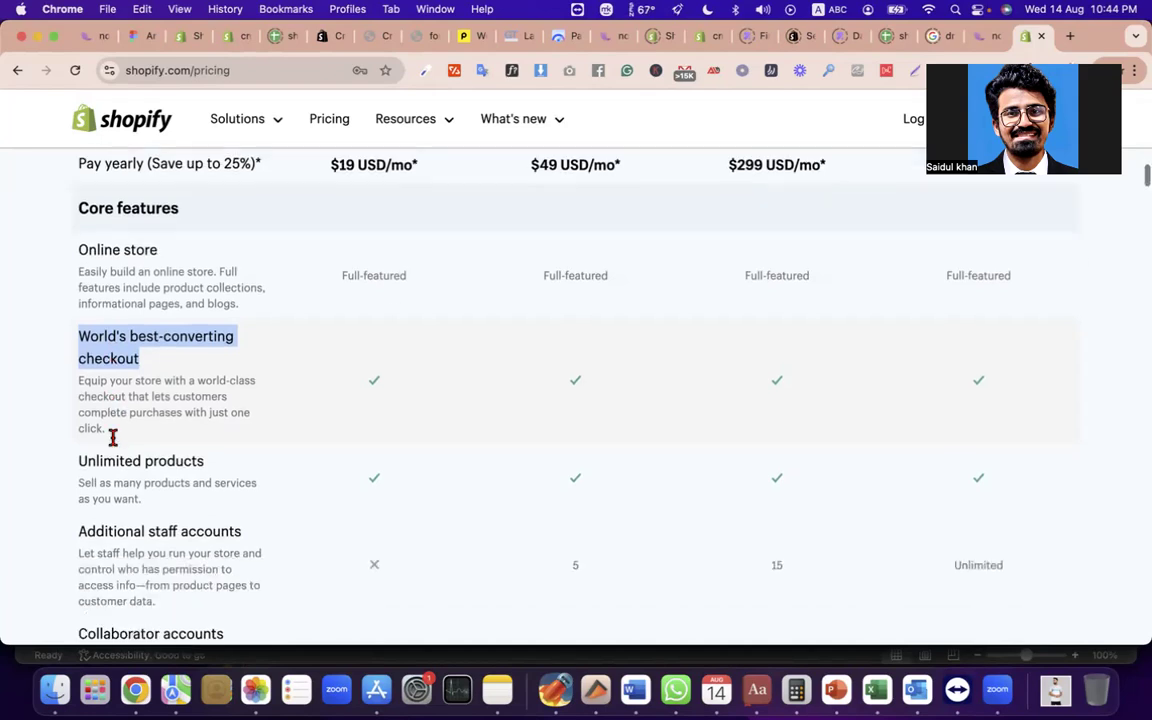
scroll(172, 448, "down", 1)
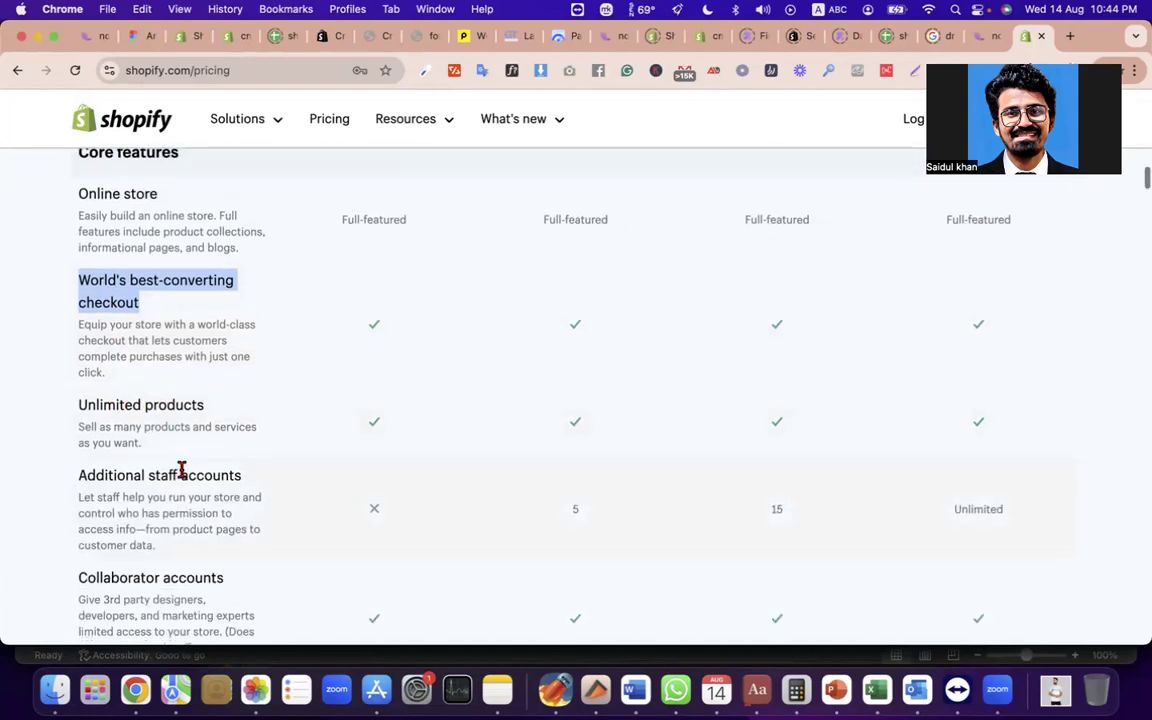
left_click(186, 474)
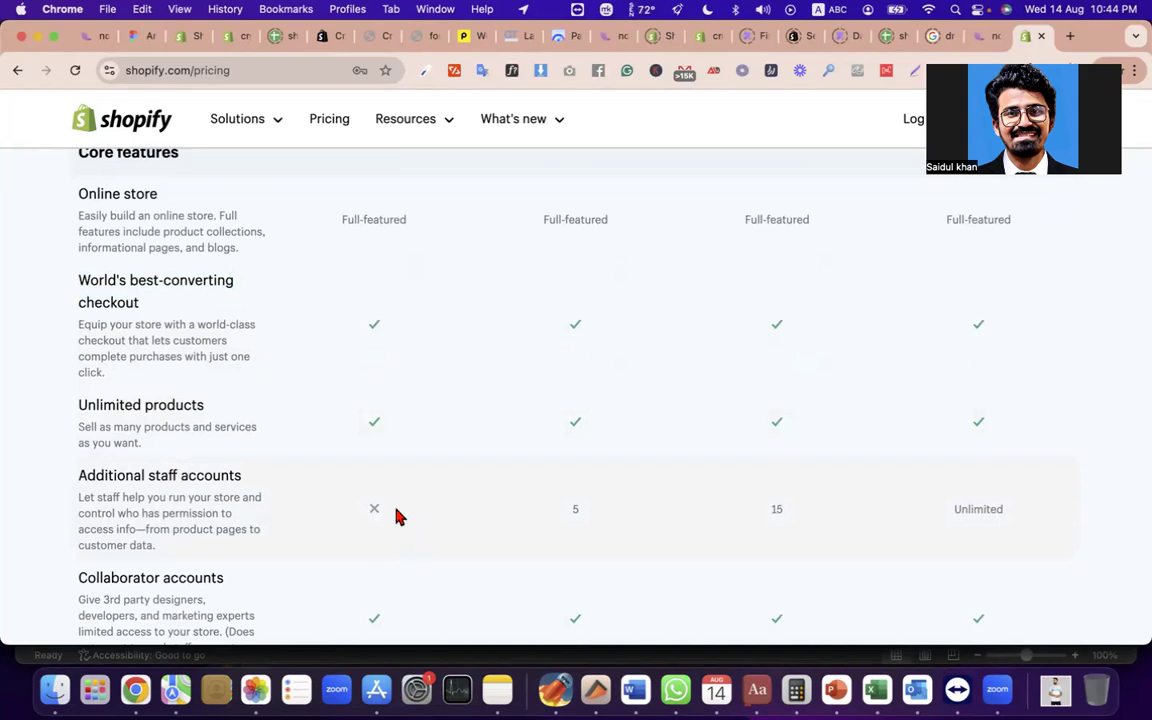
double_click(573, 518)
left_click_drag(951, 512, 1028, 530)
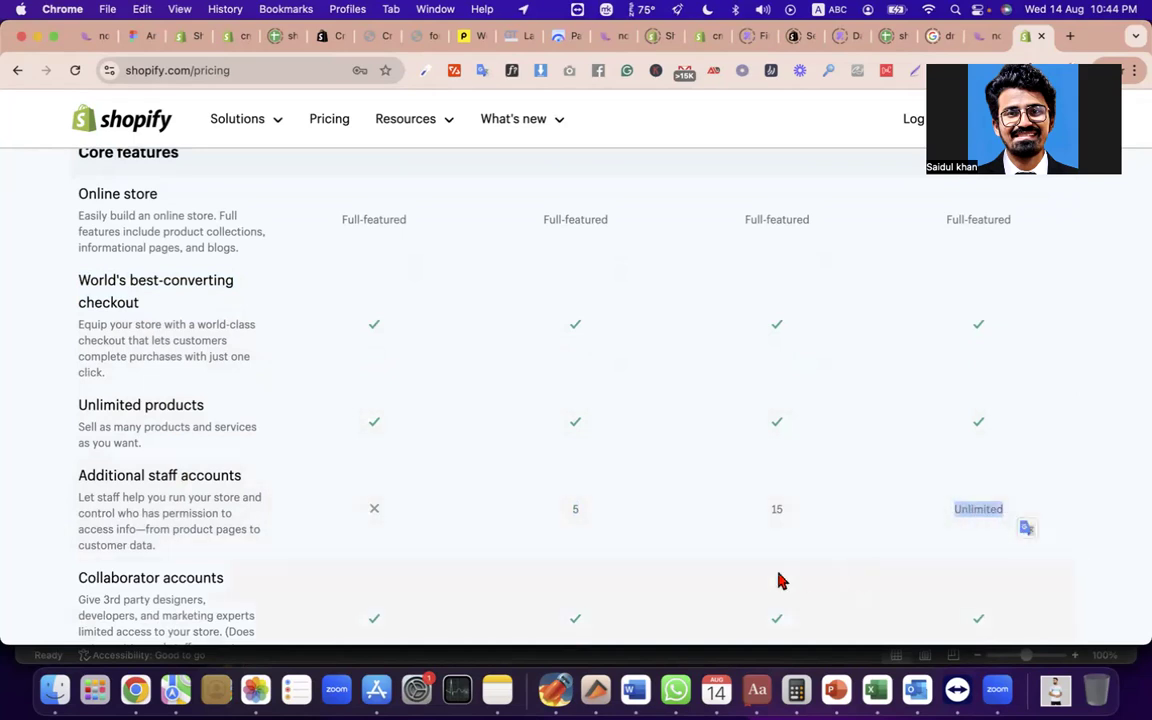
scroll(781, 581, "down", 1)
scroll(781, 581, "down", 2)
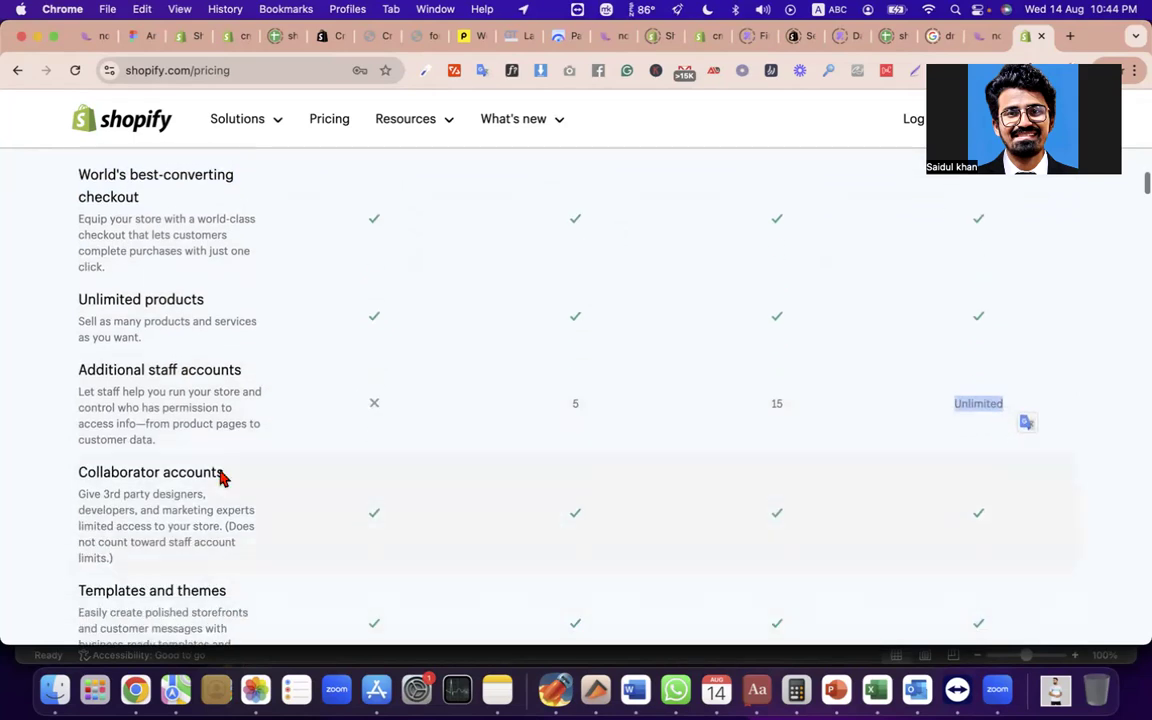
triple_click(165, 471)
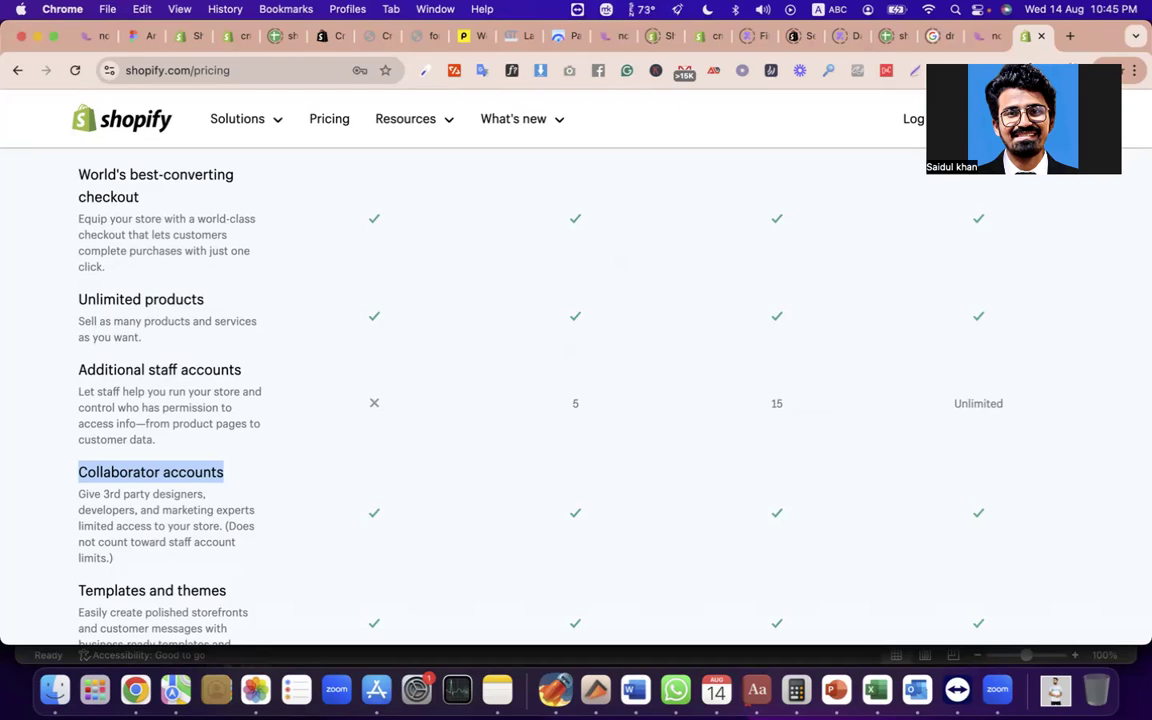
scroll(661, 342, "down", 5)
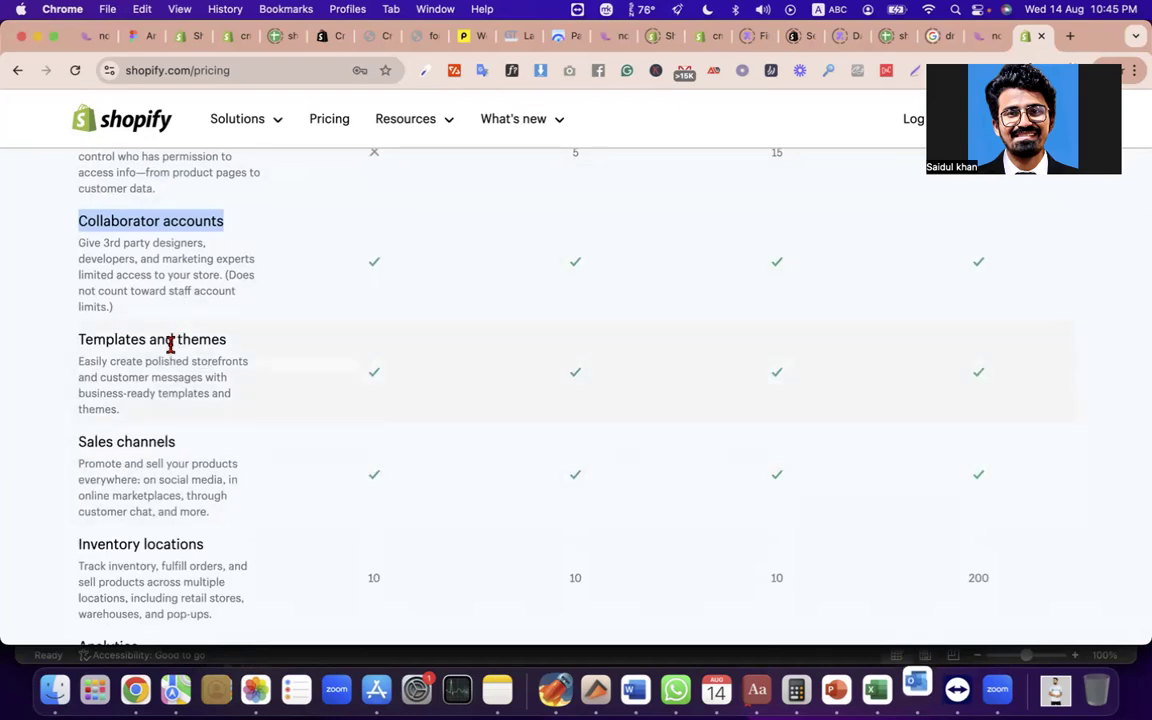
triple_click(170, 344)
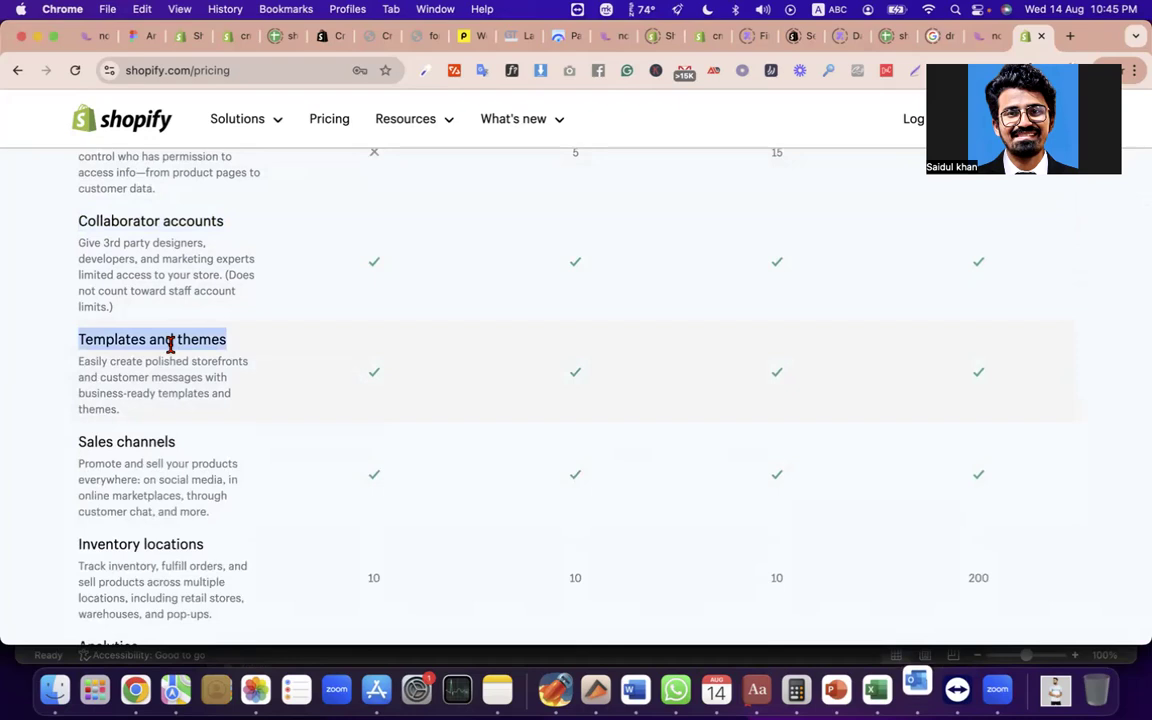
scroll(170, 344, "down", 2)
scroll(129, 324, "down", 2)
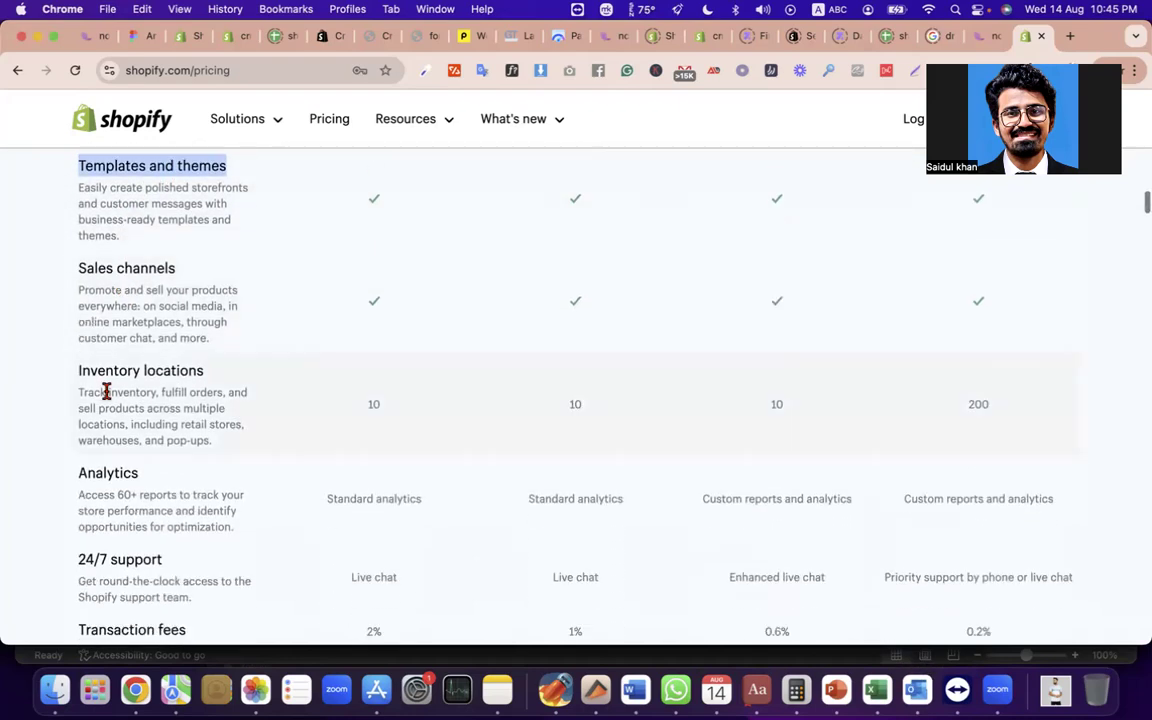
triple_click(122, 374)
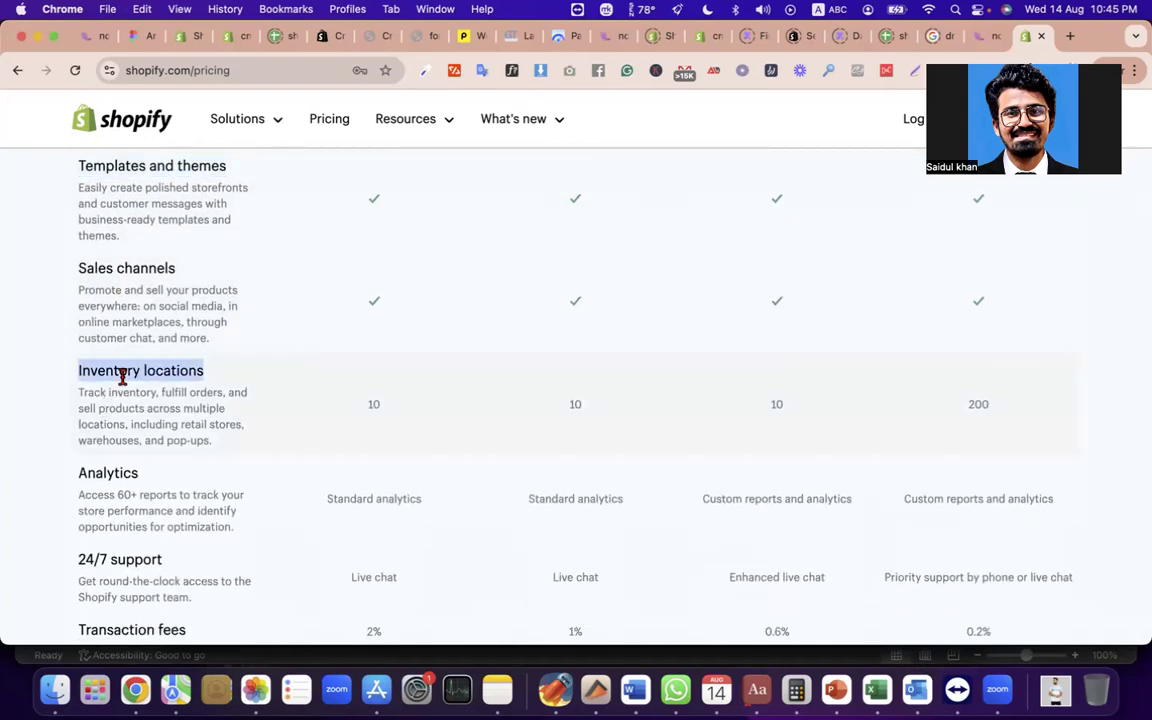
scroll(122, 374, "down", 1)
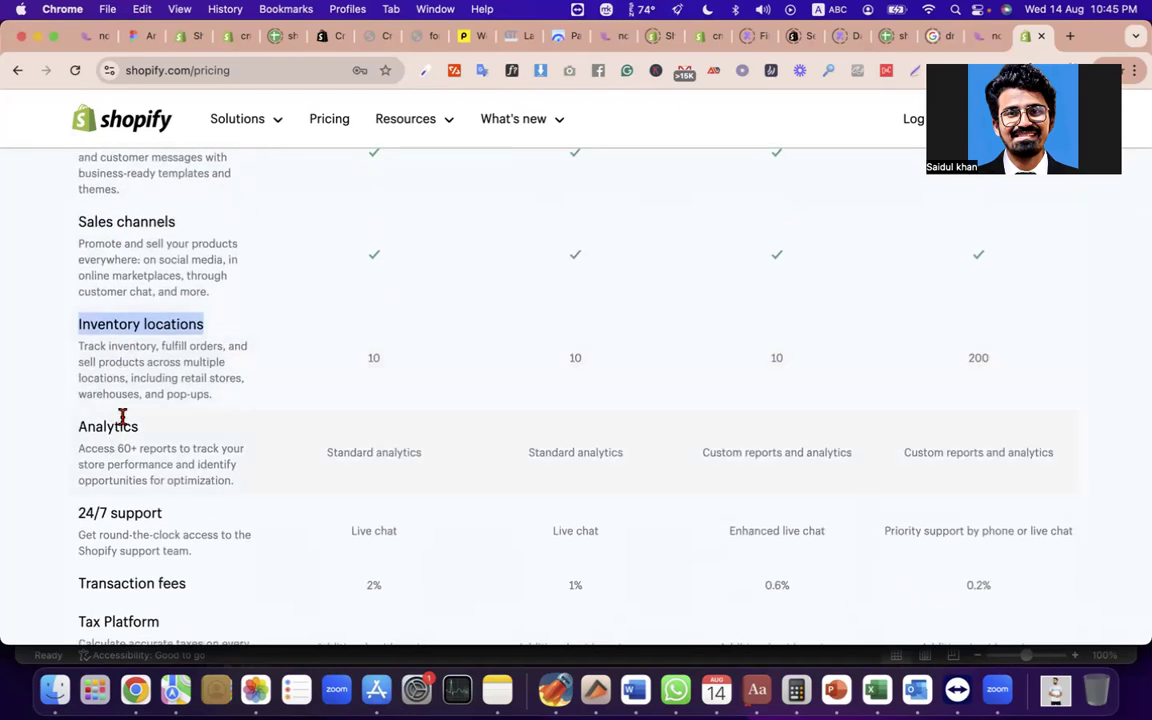
double_click(121, 420)
left_click(75, 442)
double_click(127, 447)
left_click_drag(127, 447, 174, 450)
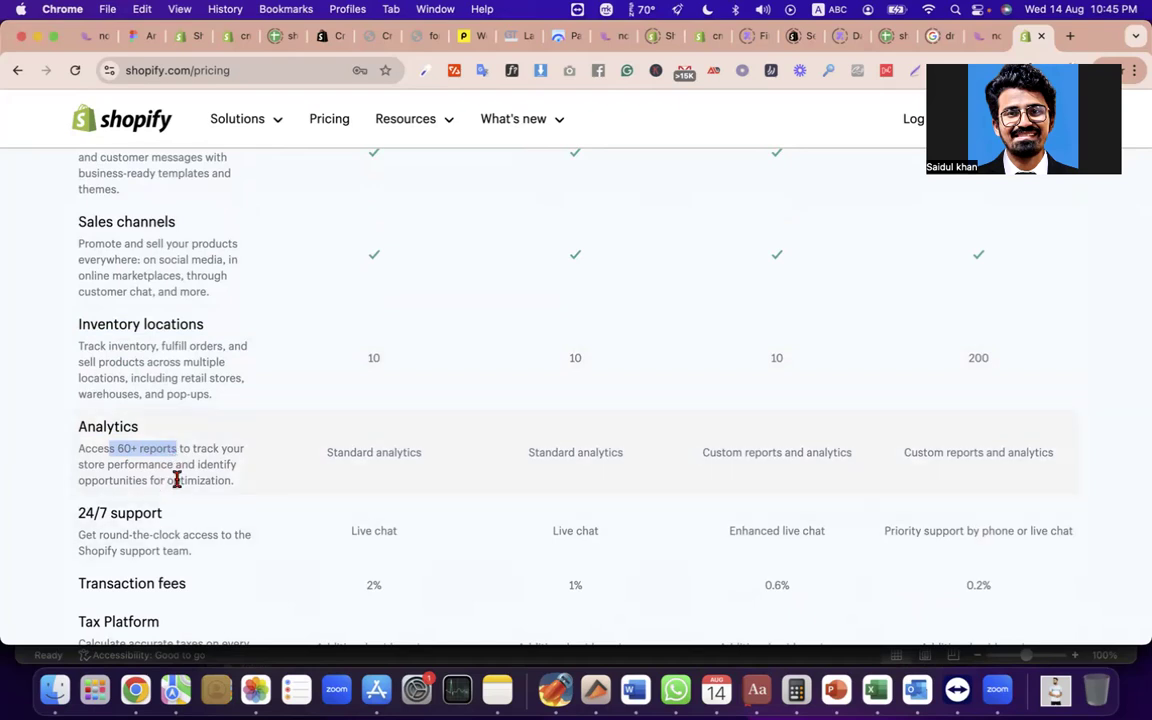
scroll(349, 477, "down", 3)
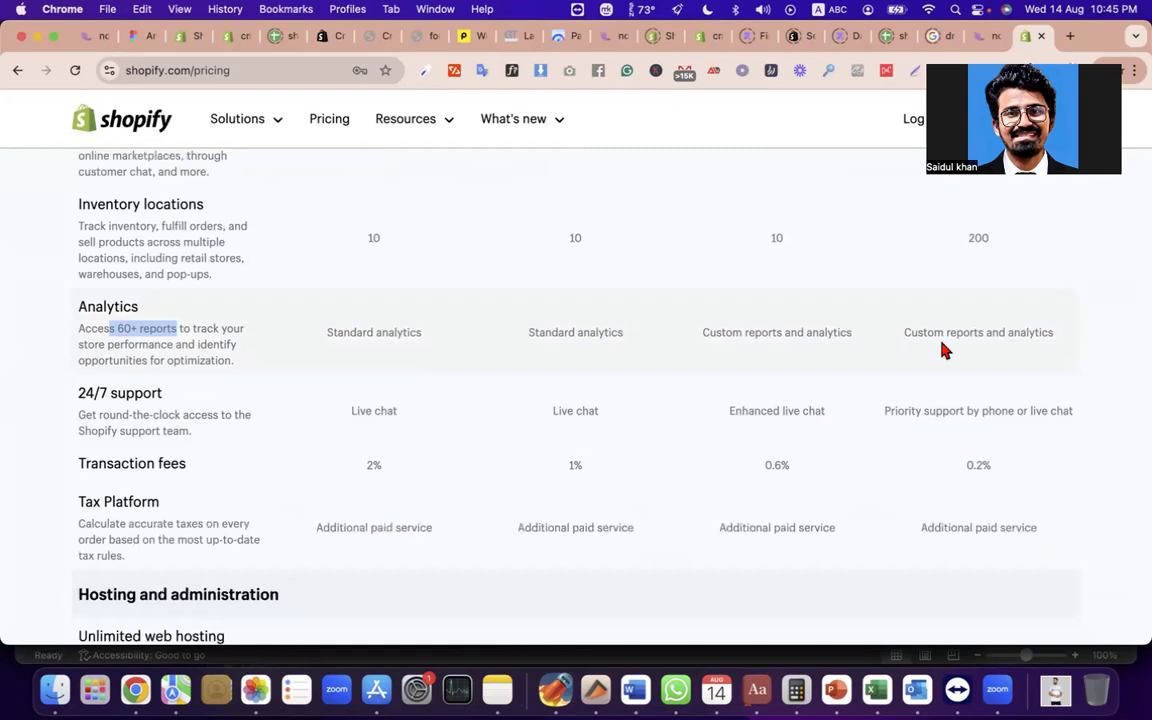
scroll(921, 239, "down", 2)
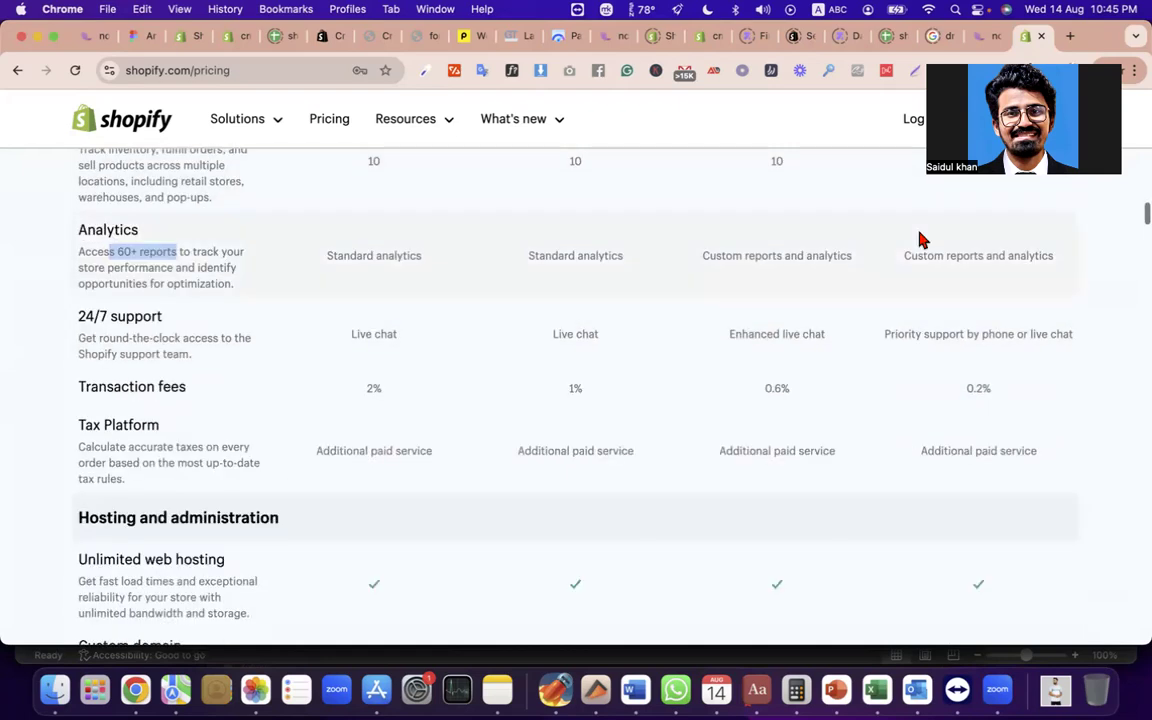
left_click_drag(95, 316, 254, 314)
left_click_drag(352, 335, 769, 331)
left_click(714, 338)
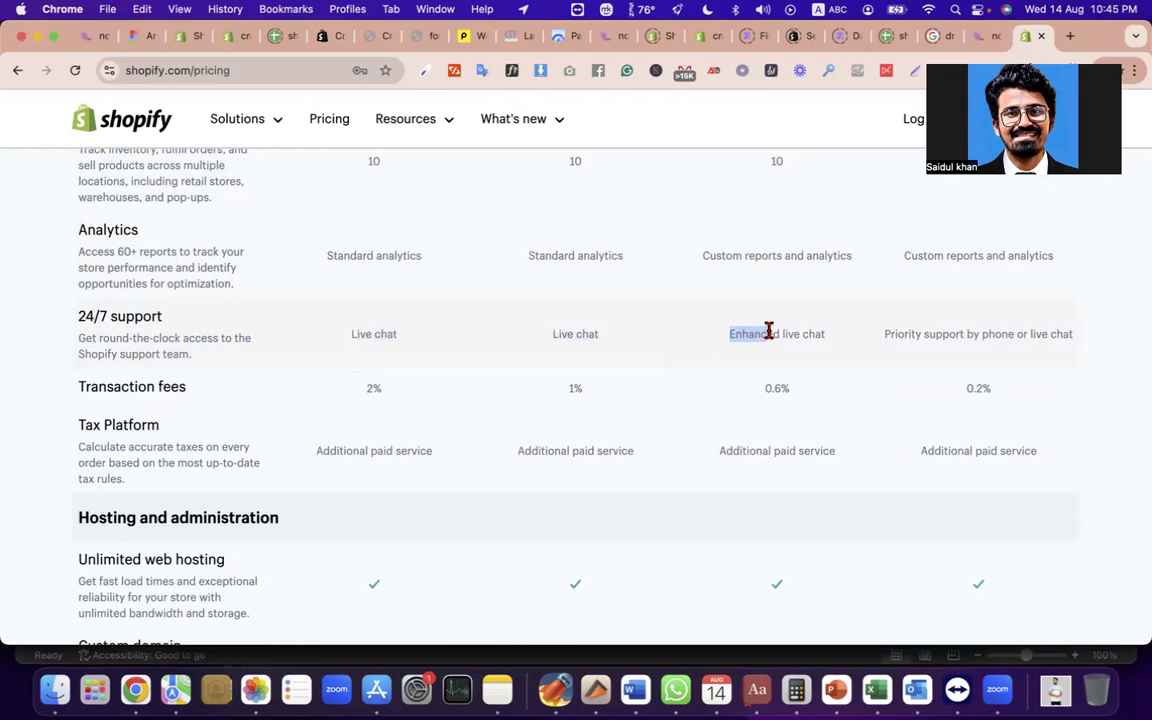
scroll(769, 331, "up", 10)
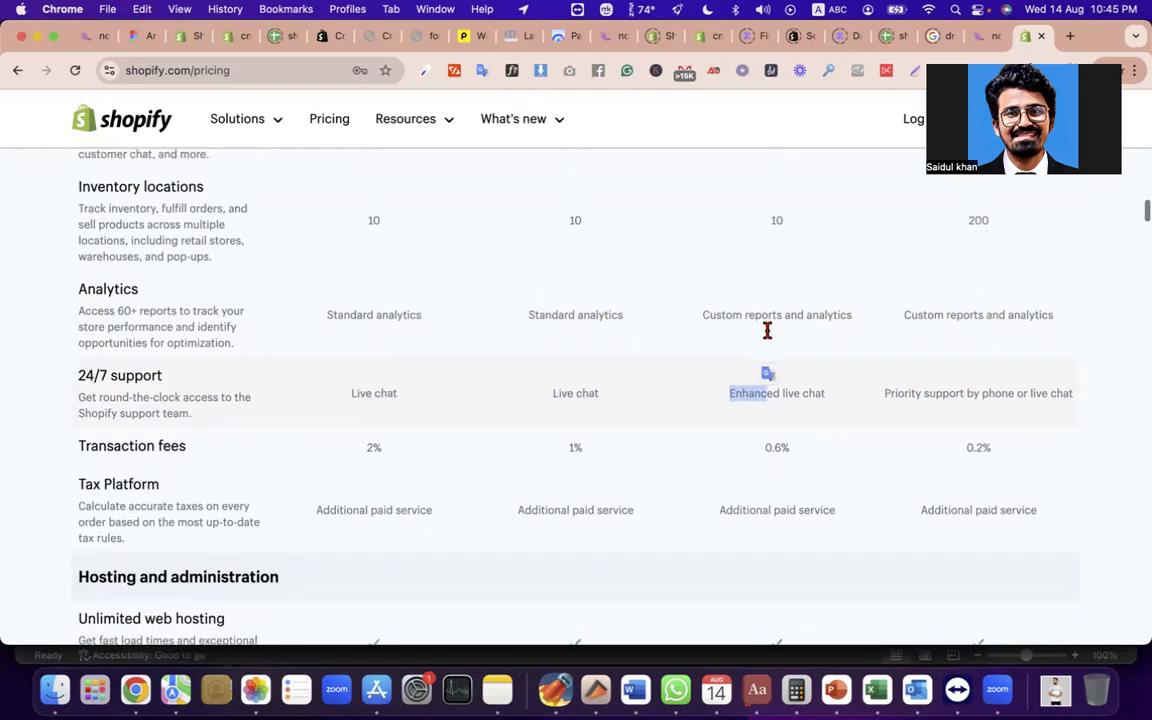
scroll(771, 341, "up", 5)
scroll(770, 341, "up", 5)
scroll(770, 341, "down", 12)
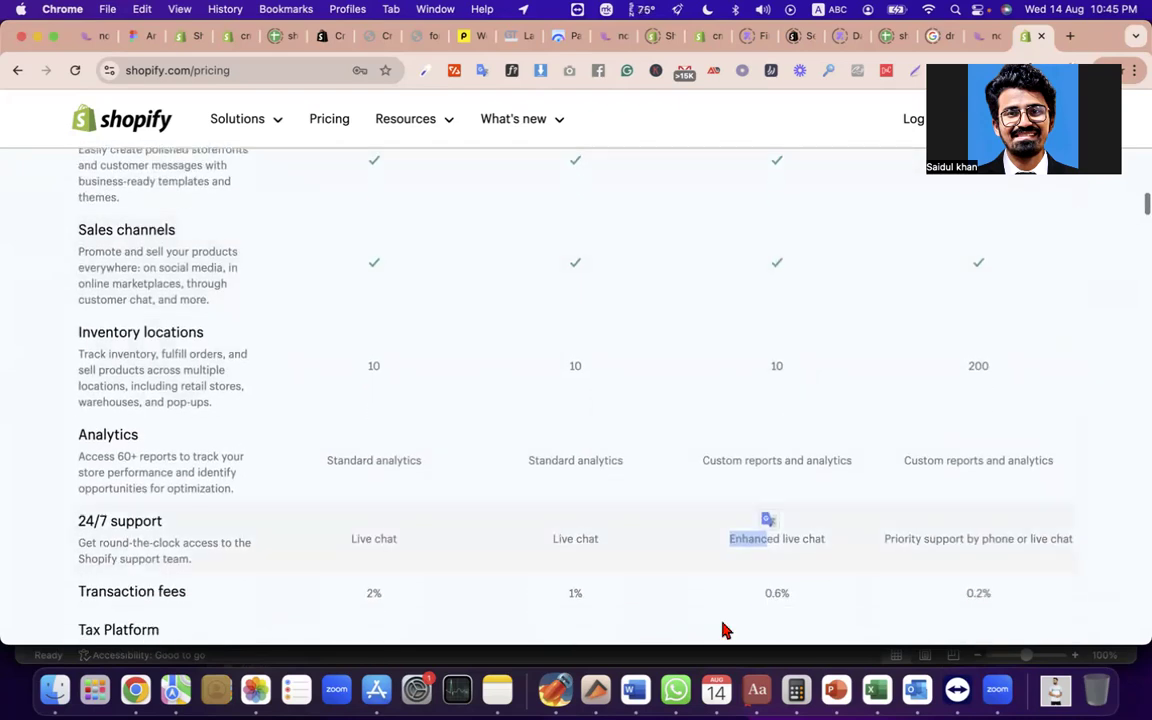
triple_click(793, 541)
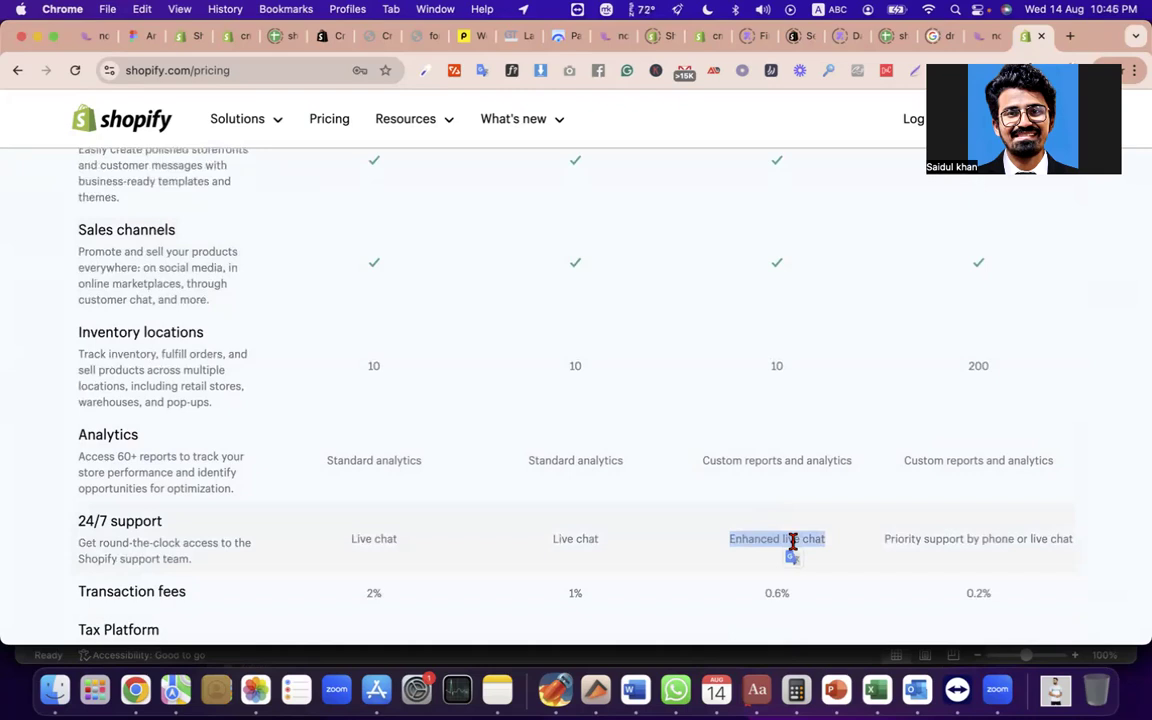
left_click_drag(600, 547, 573, 463)
triple_click(747, 537)
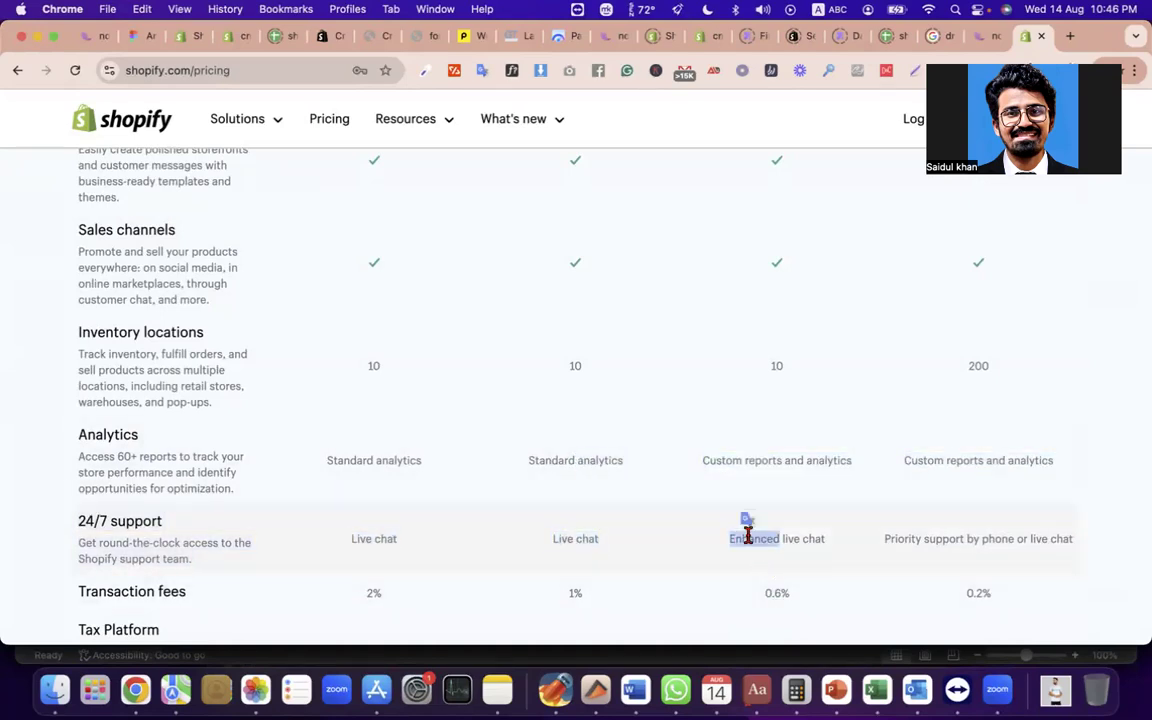
double_click(944, 537)
scroll(944, 537, "up", 10)
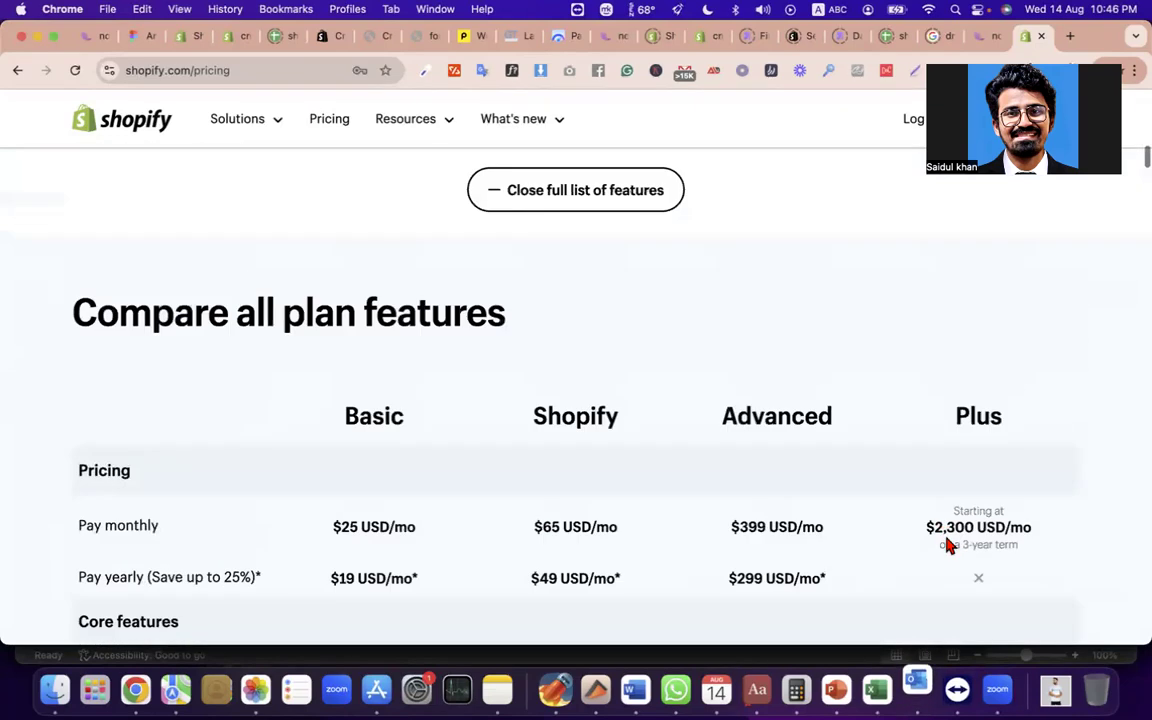
scroll(946, 527, "down", 3)
scroll(950, 531, "down", 3)
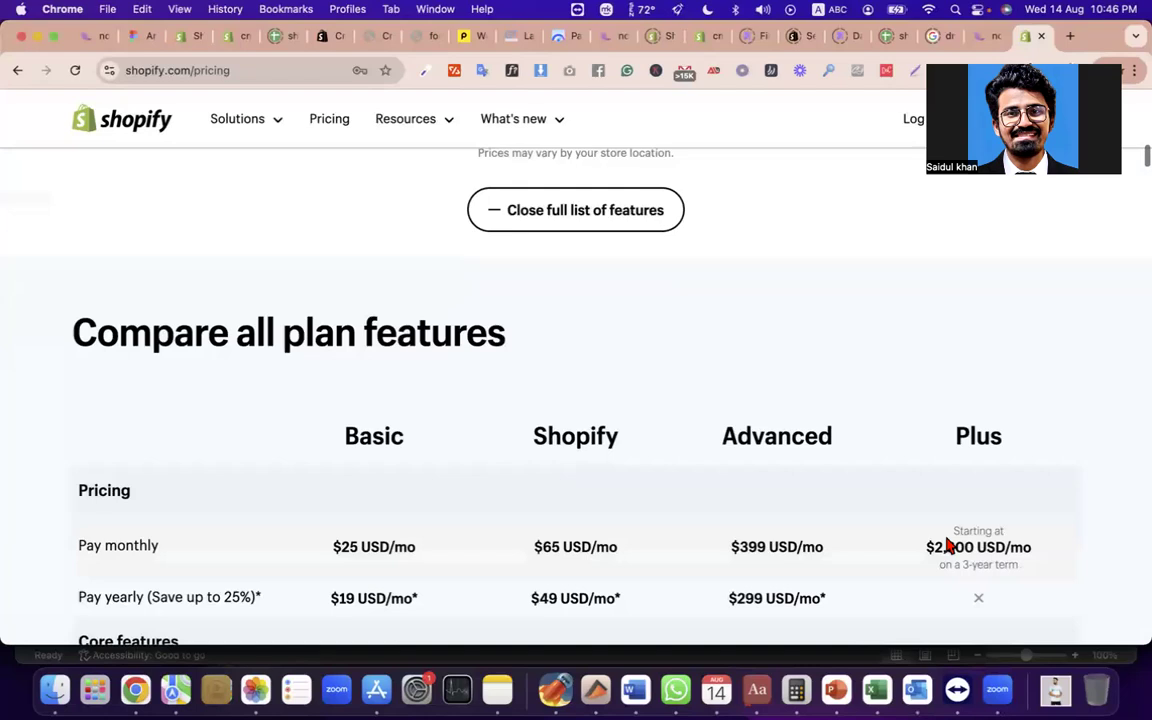
scroll(944, 545, "down", 5)
scroll(940, 549, "down", 10)
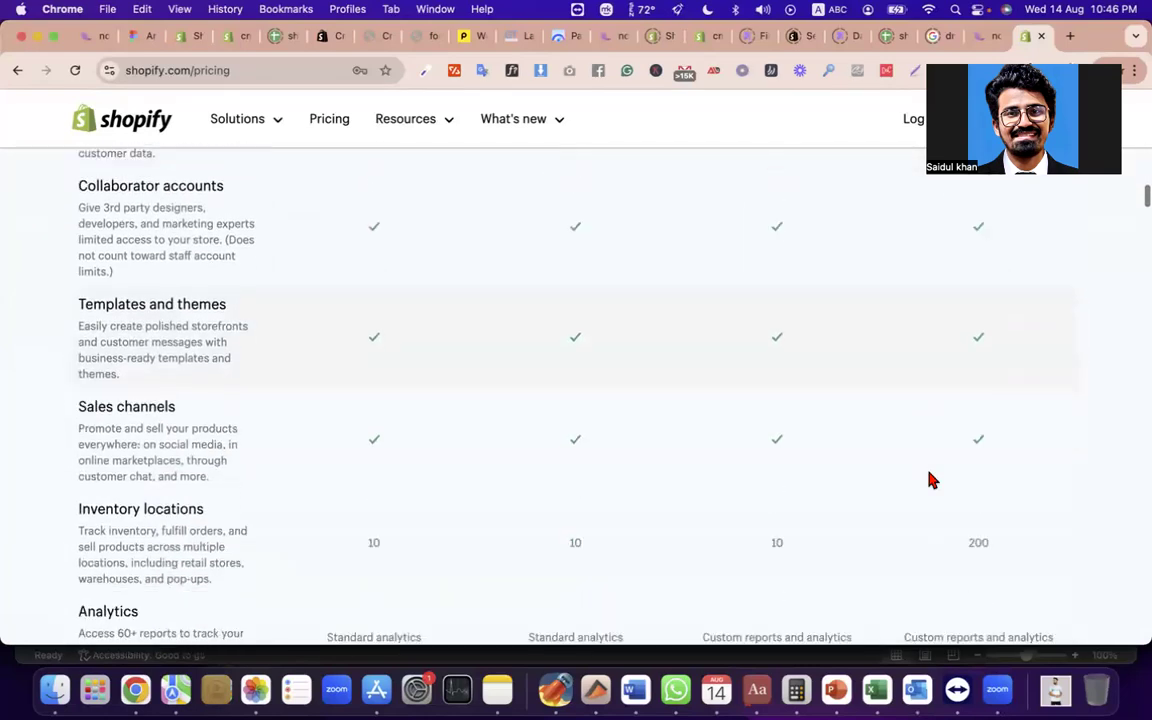
scroll(945, 545, "down", 2)
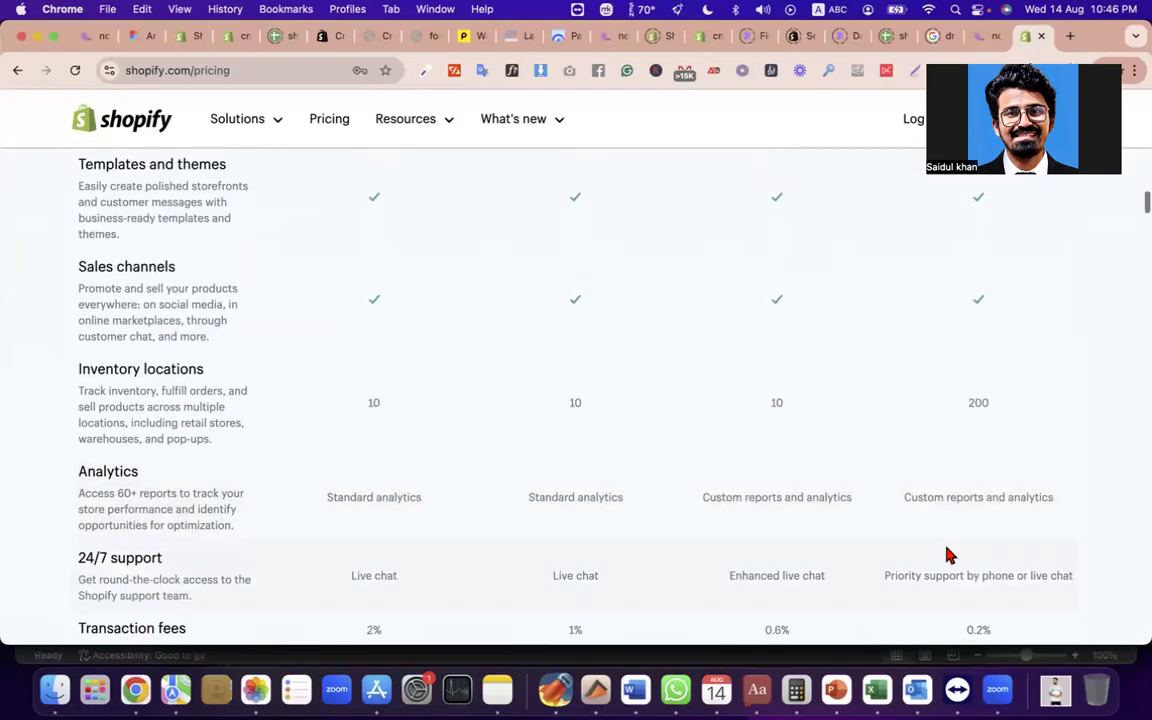
scroll(1121, 581, "down", 3)
left_click_drag(1035, 570, 910, 555)
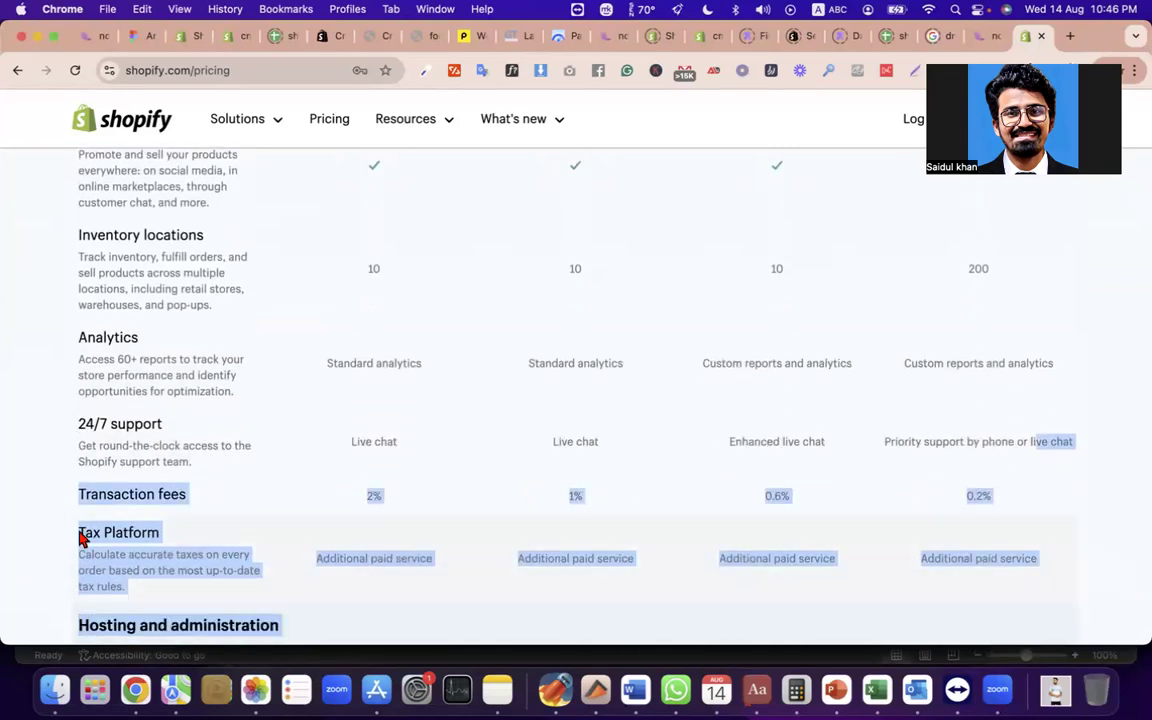
triple_click(117, 496)
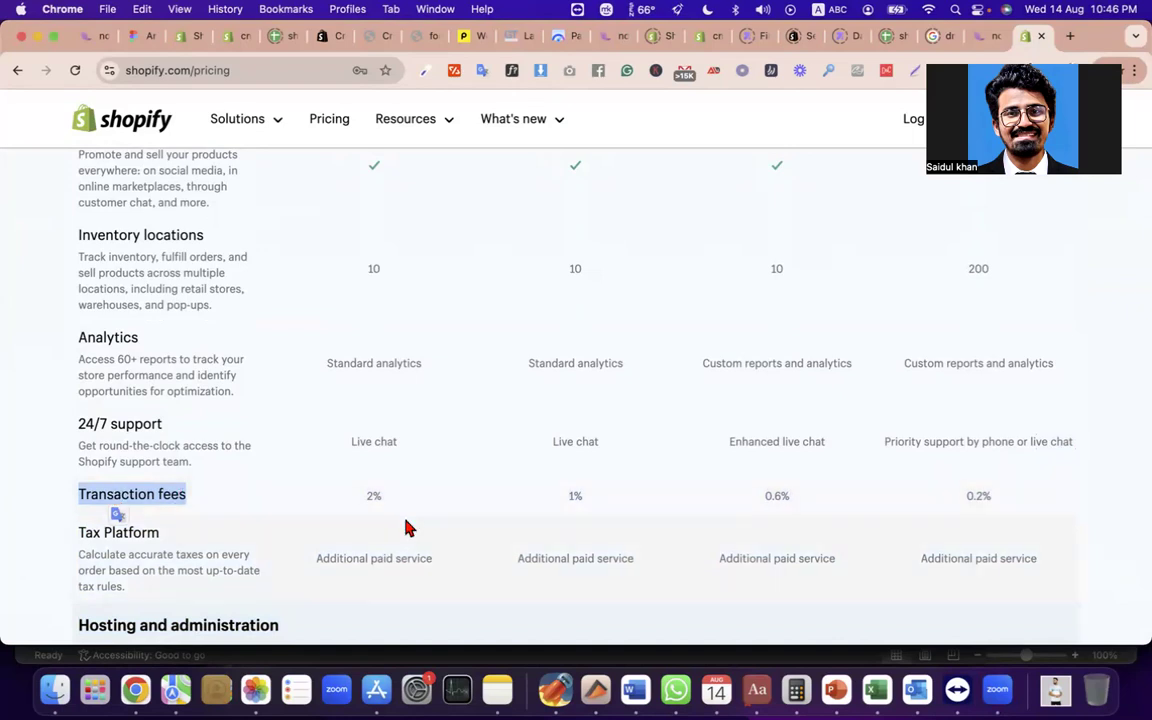
left_click_drag(383, 497, 370, 496)
left_click_drag(700, 490, 1023, 520)
scroll(450, 584, "down", 3)
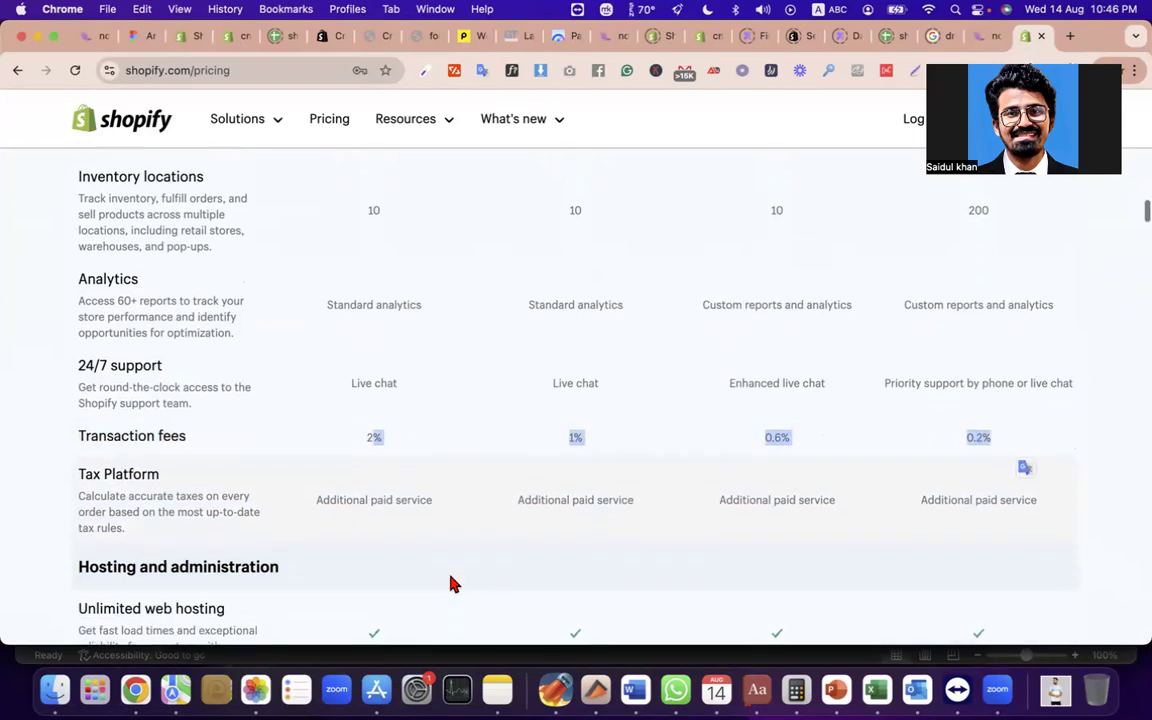
scroll(175, 491, "down", 4)
scroll(226, 581, "down", 10)
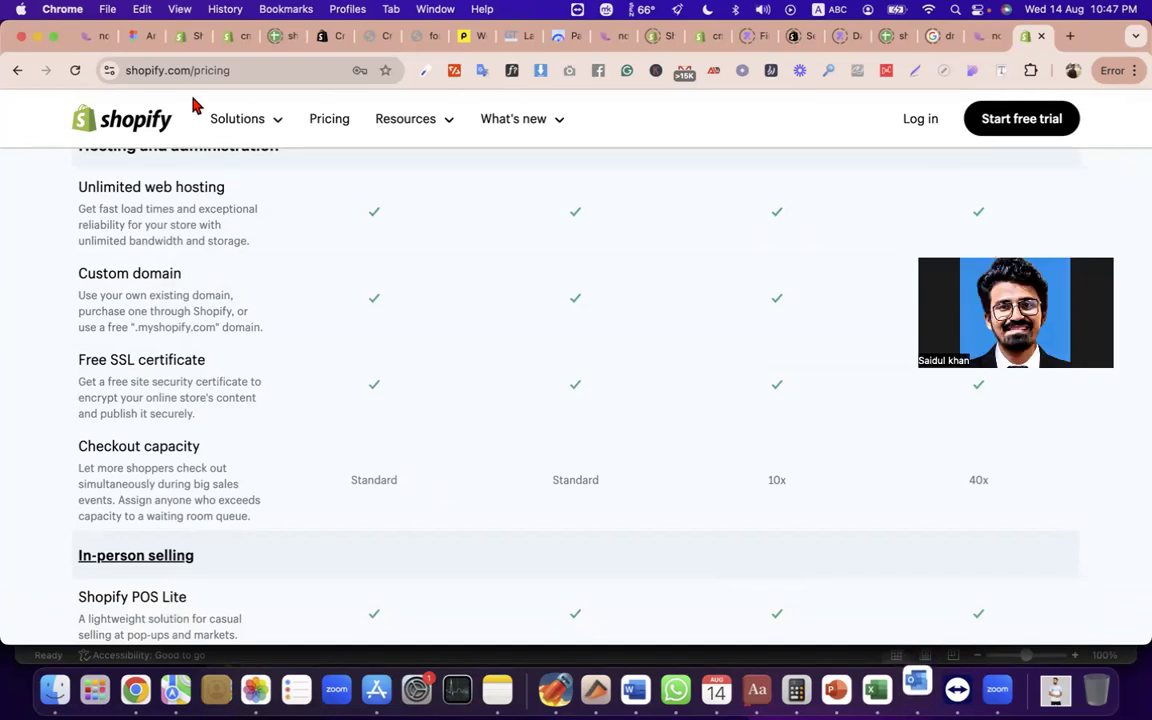
Go to shopify.com/partners by replacing 'pricing' in the address with the partners suggestion.
left_click(213, 68)
left_click(224, 69)
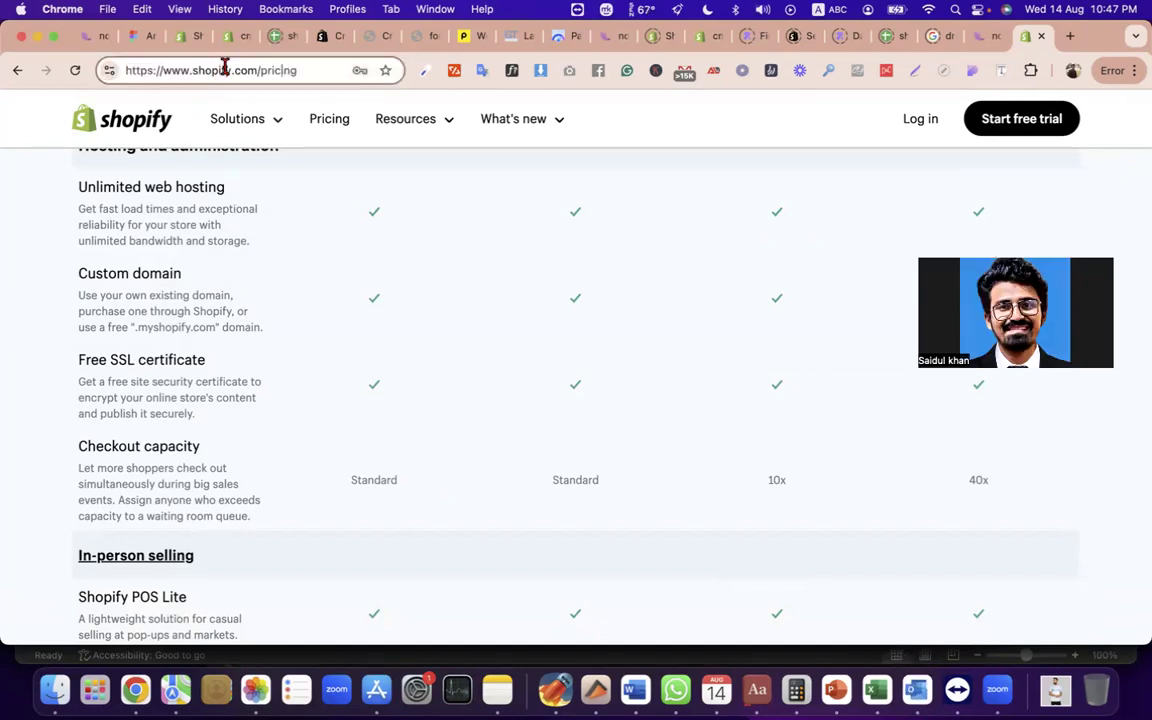
double_click(281, 68)
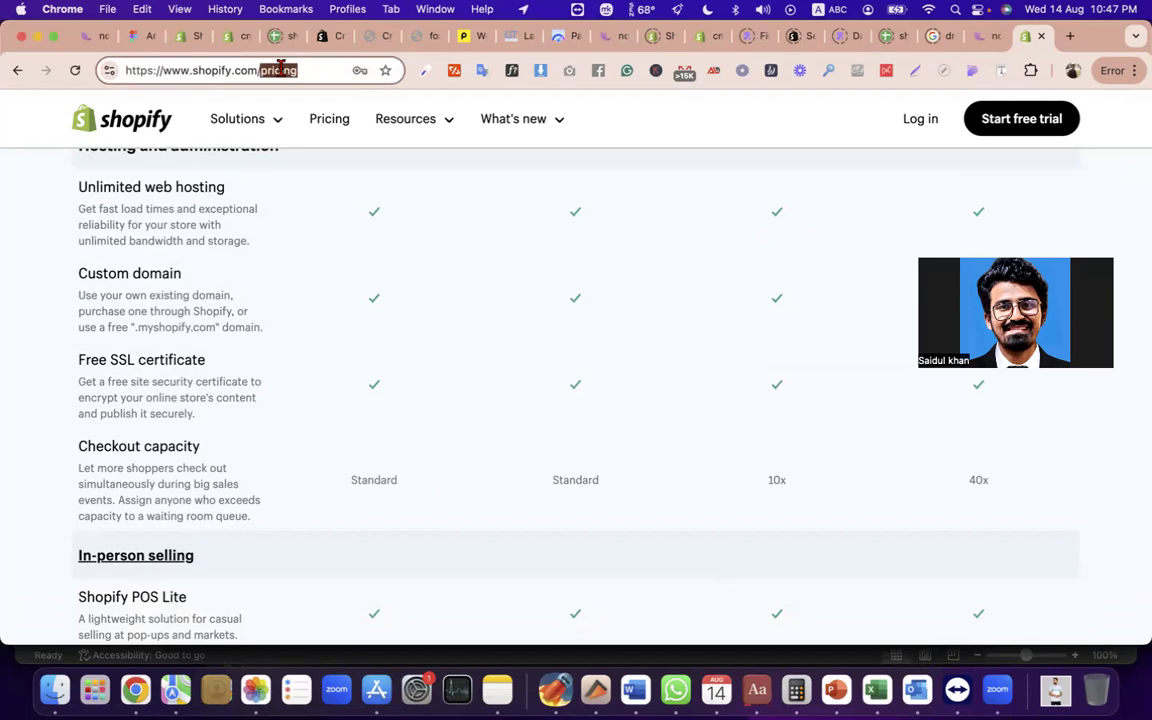
type("p")
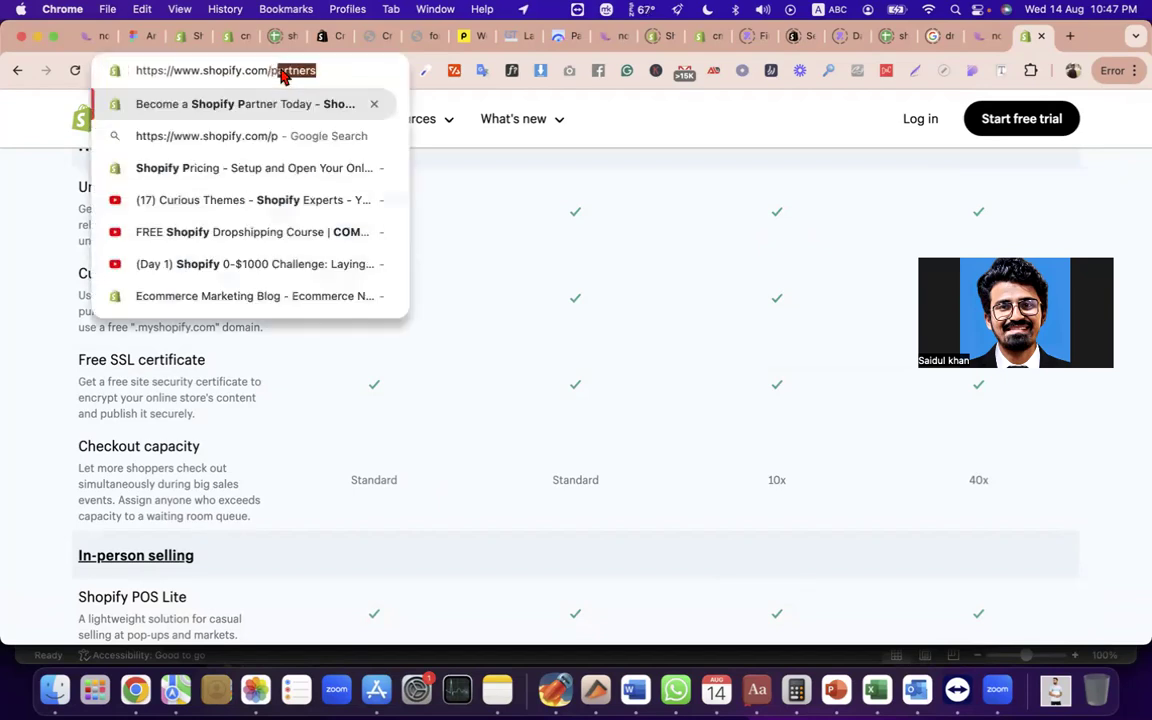
key("Return")
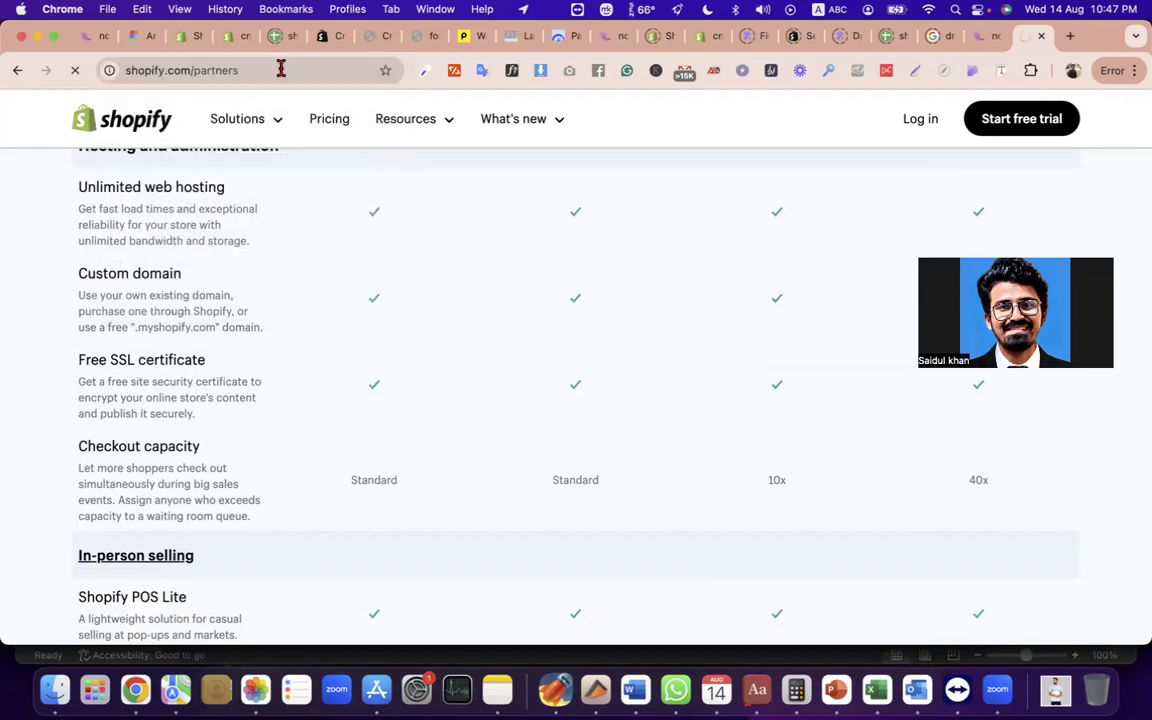
Start the Shopify partner signup with the Join button.
left_click(281, 68)
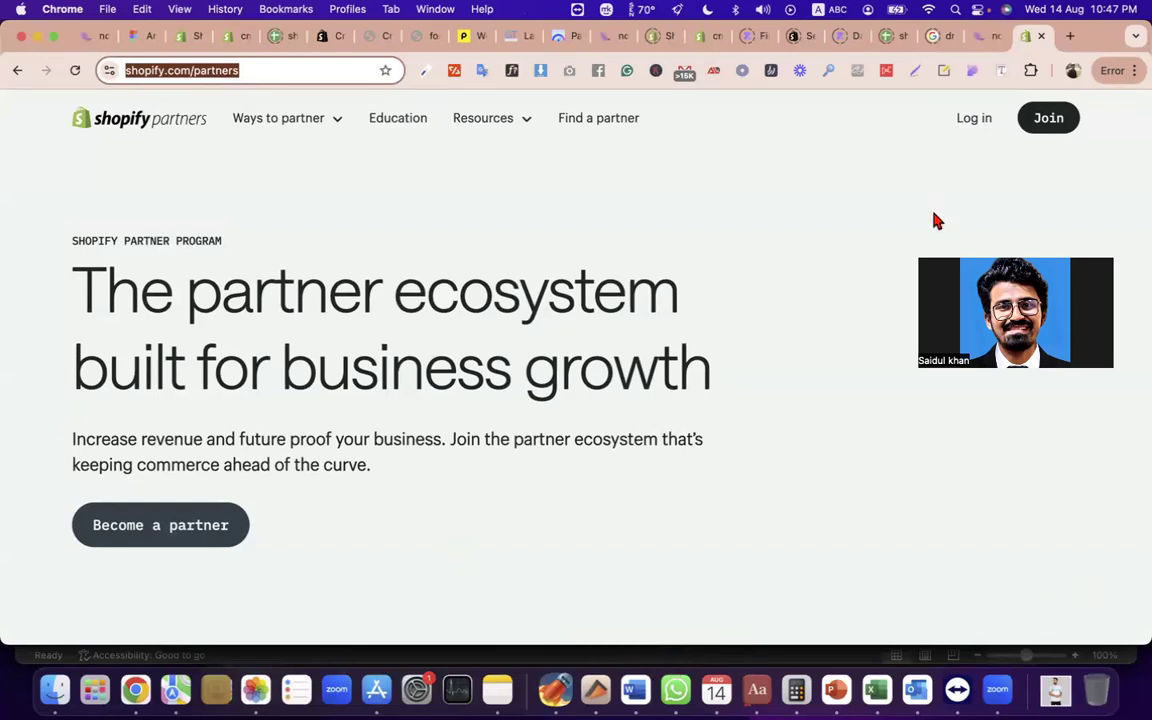
left_click(1046, 128)
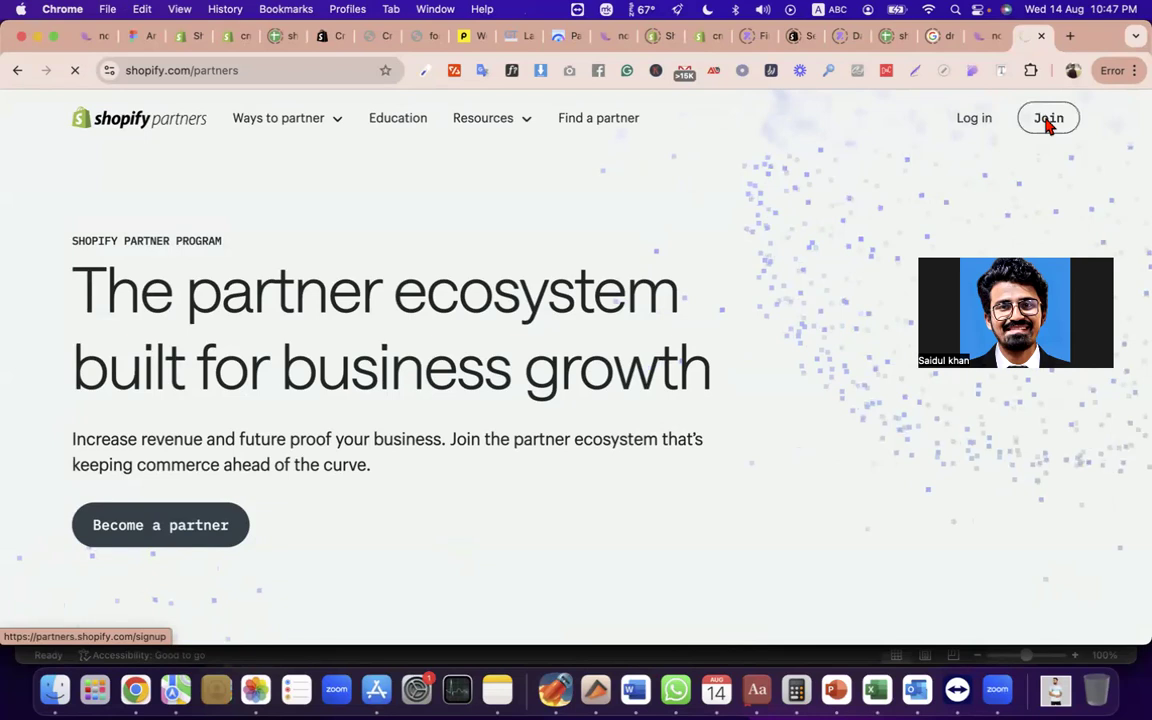
left_click(1048, 119)
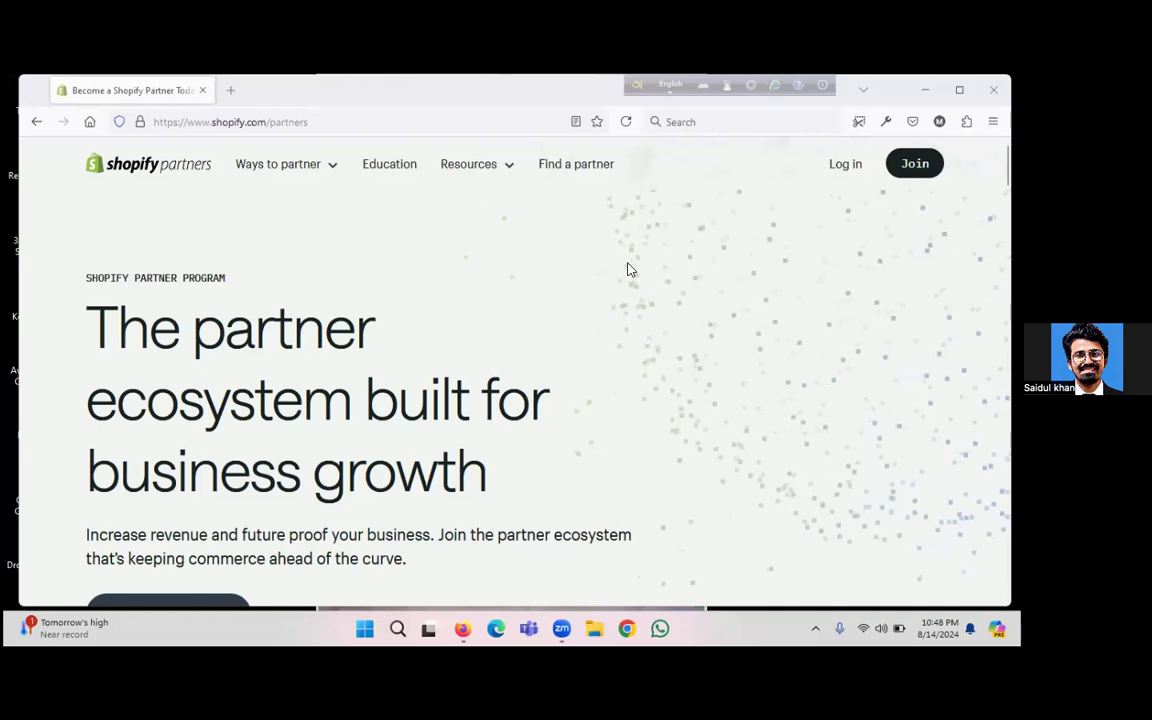
Choose Sign up with Google and enter the account's e-mail address.
left_click(909, 166)
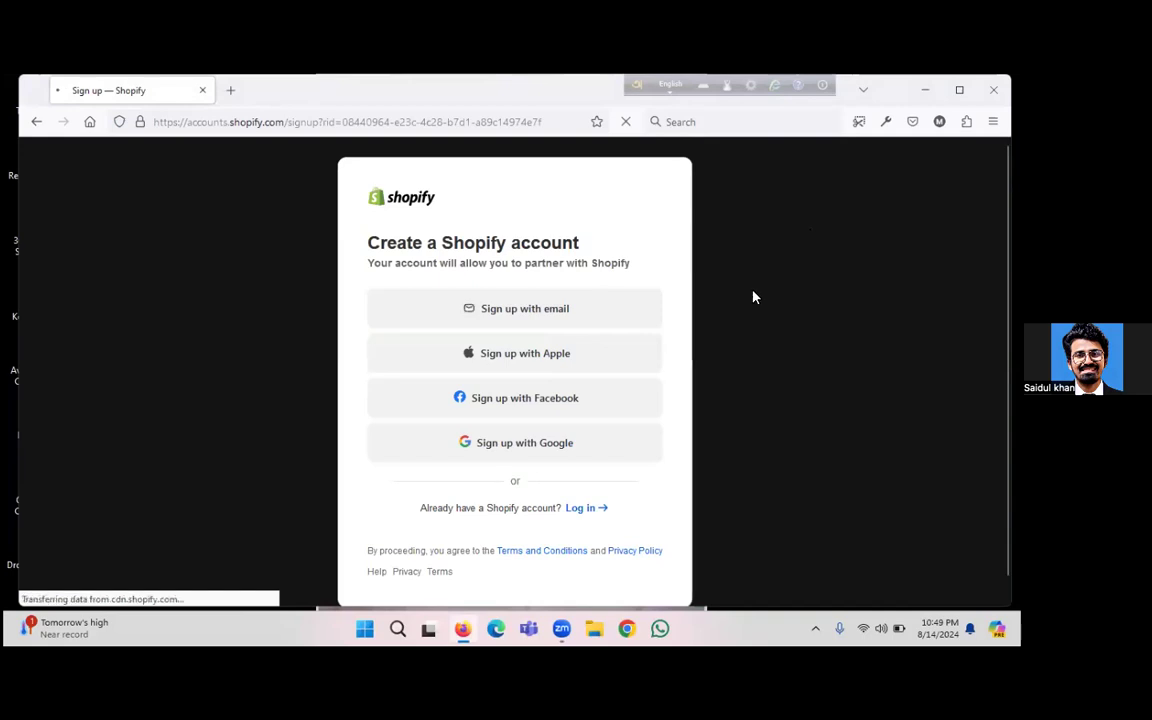
left_click(577, 446)
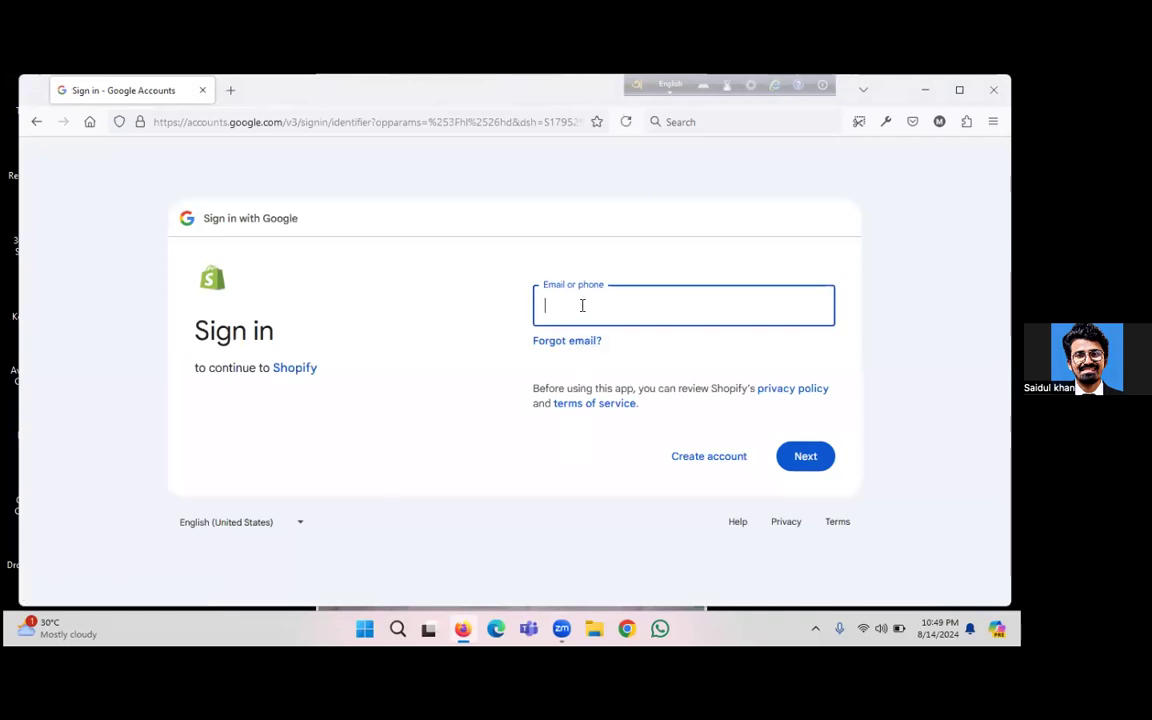
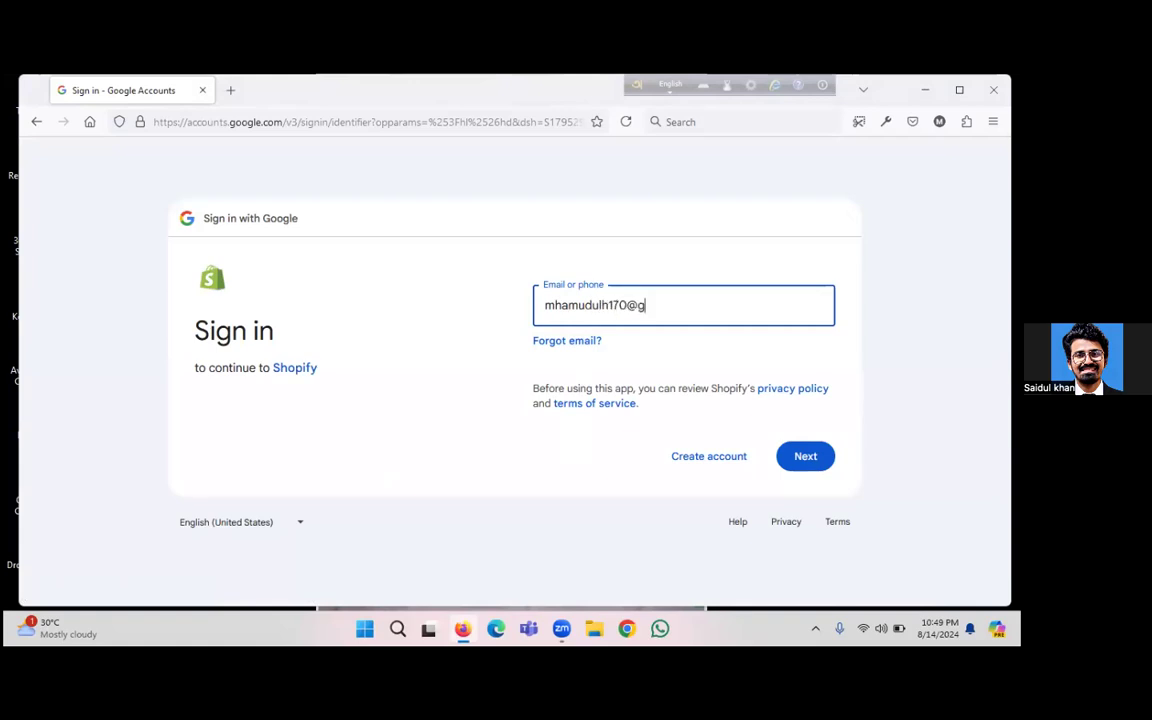
Submit the e-mail, sign in with the account password, and decline saving the password.
key("Return")
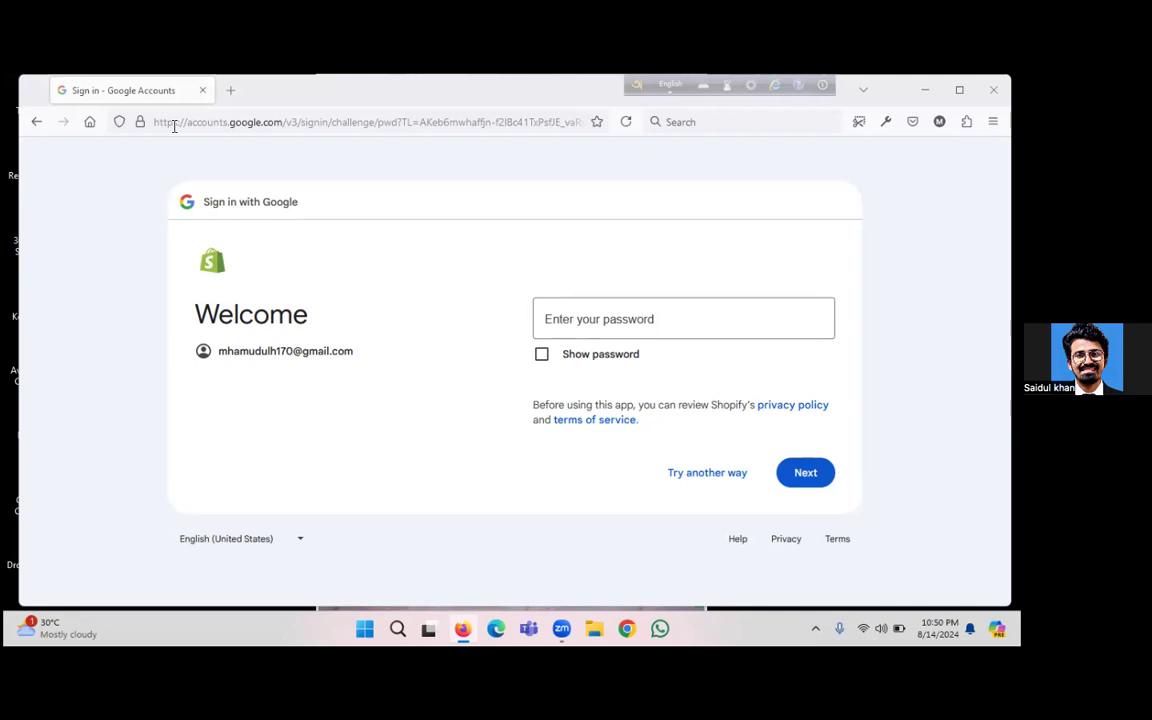
left_click(567, 313)
type("•••")
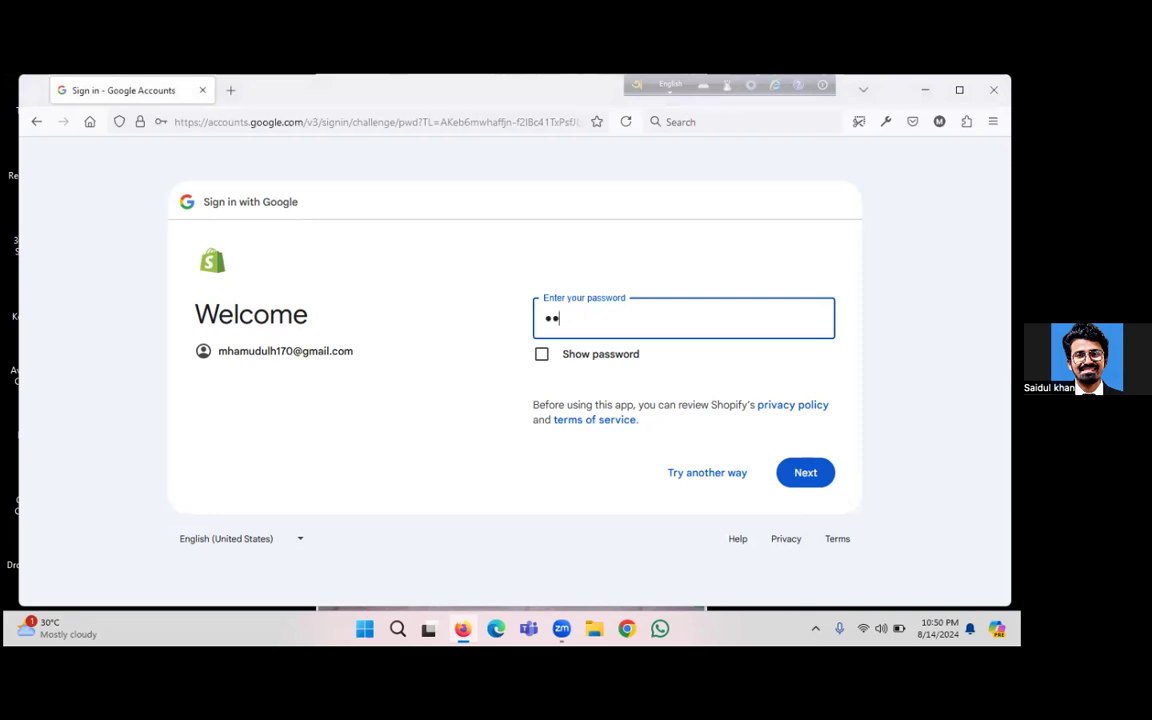
type("••••••")
key("Return")
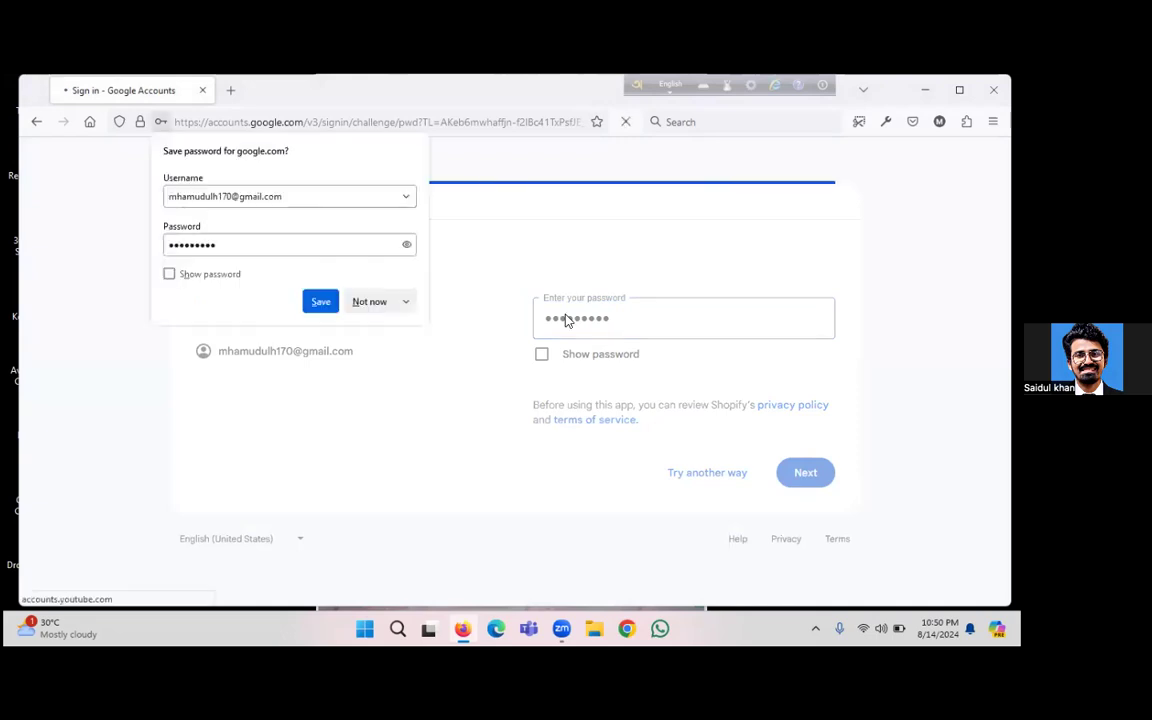
left_click(370, 306)
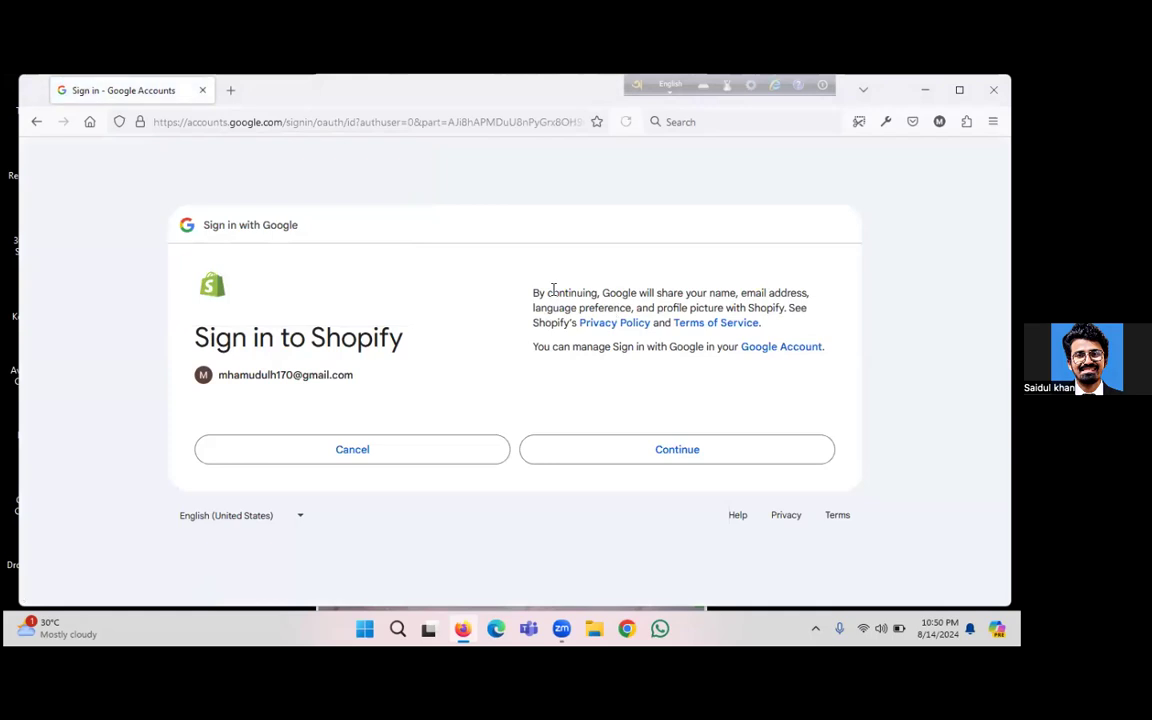
Allow Google sharing, choose building new stores for clients, and keep Bangladesh as location.
left_click(679, 446)
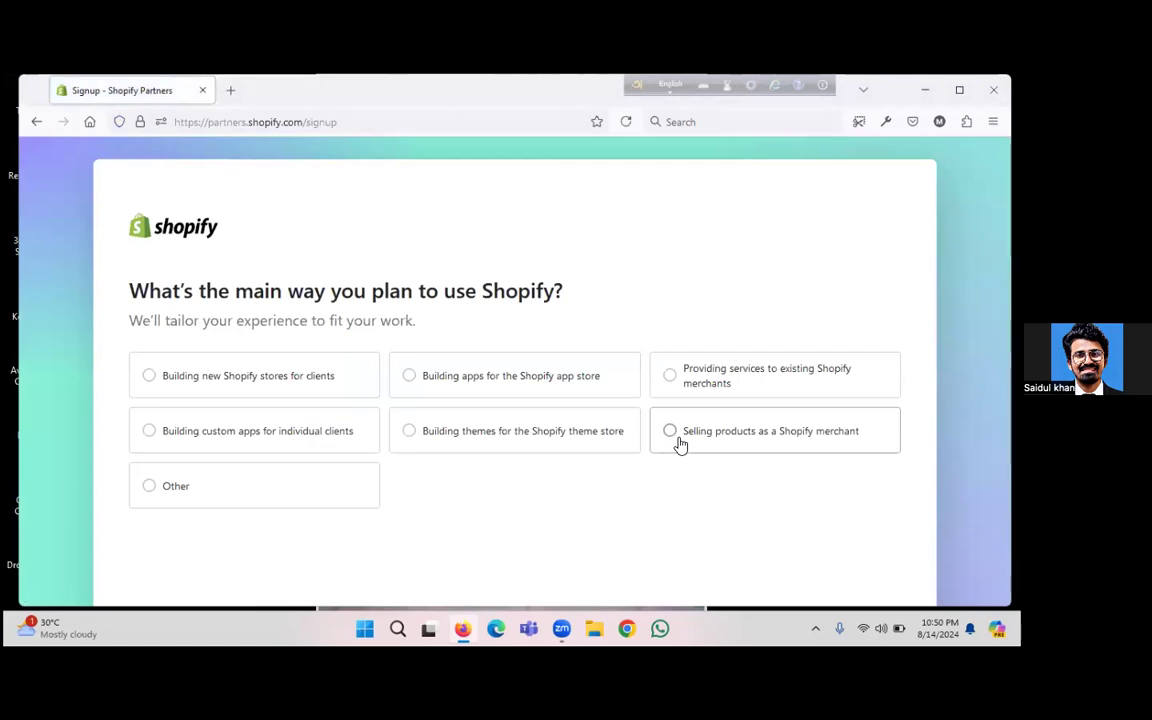
scroll(680, 445, "down", 2)
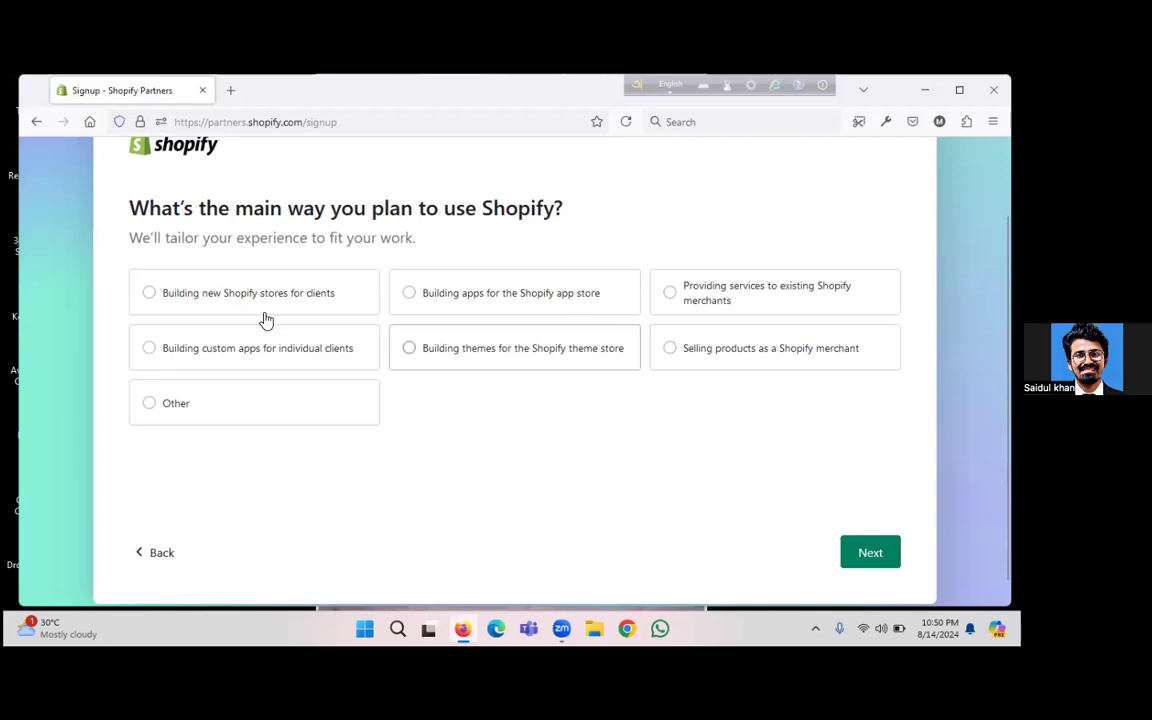
left_click(182, 297)
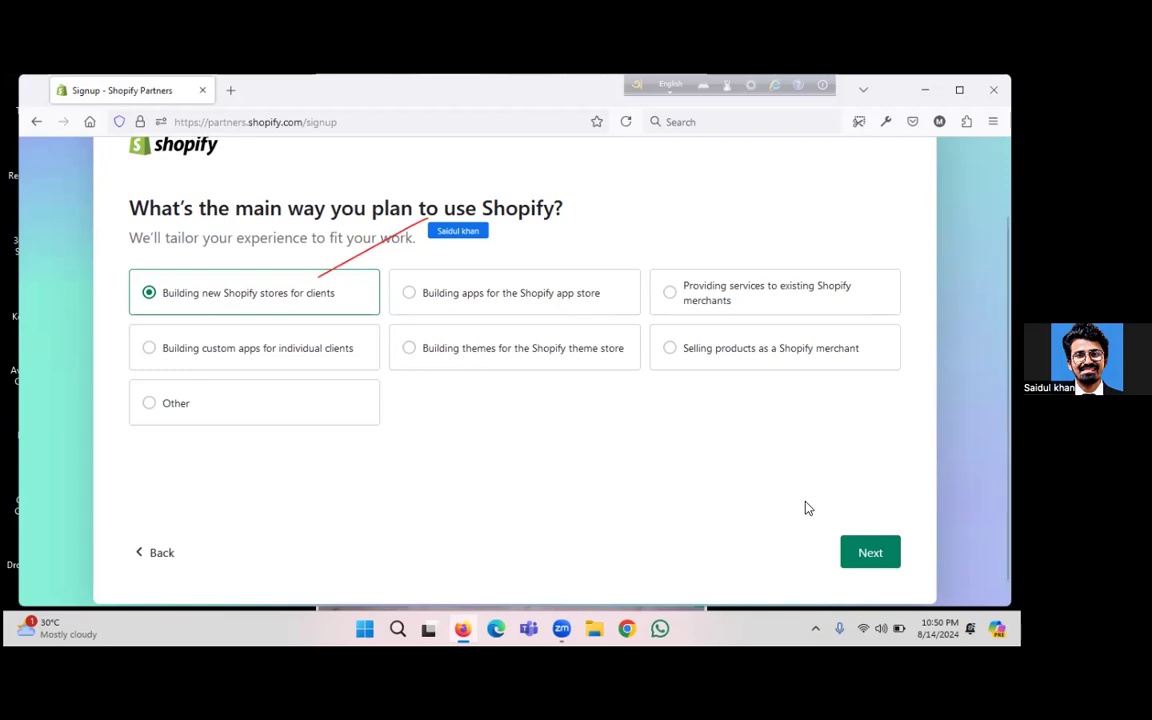
left_click(868, 551)
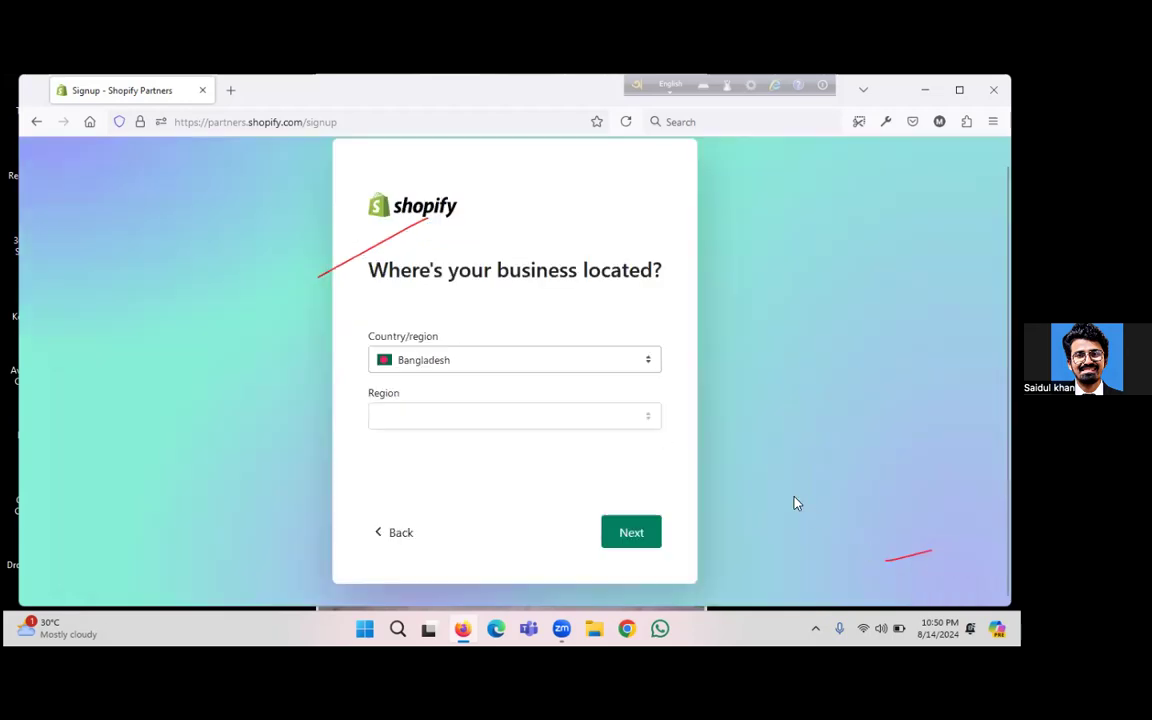
left_click(629, 532)
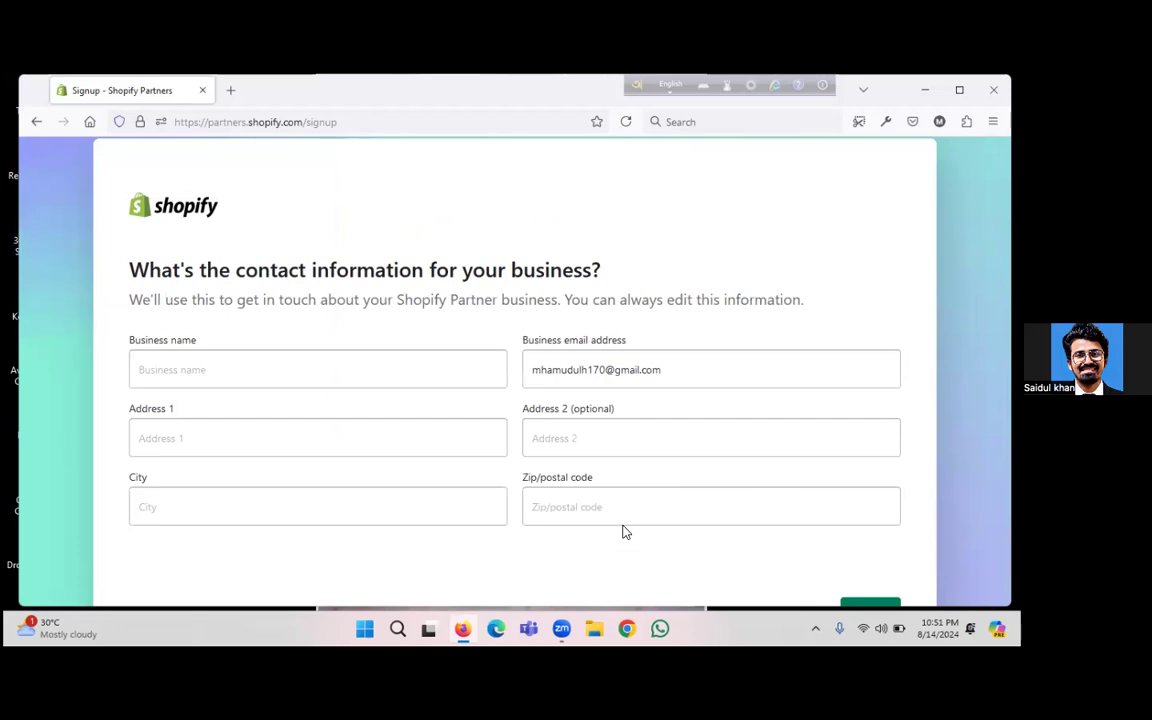
Enter the business name in the contact form, fixing its last letter.
left_click(353, 368)
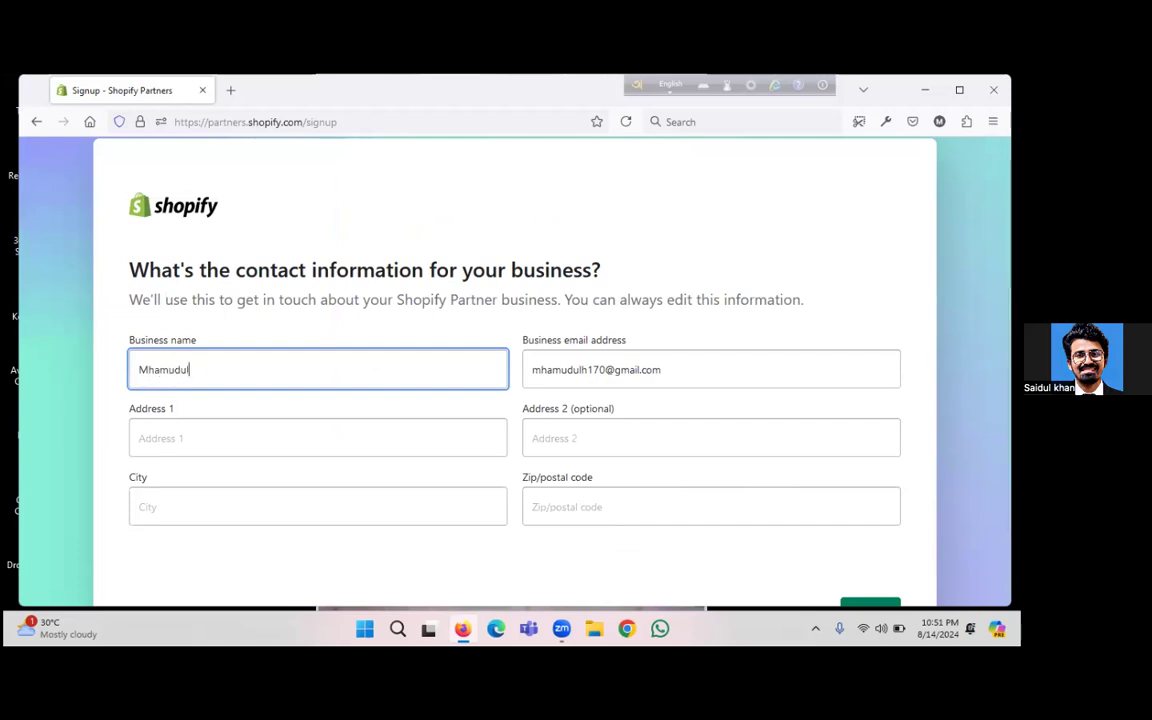
key("BackSpace")
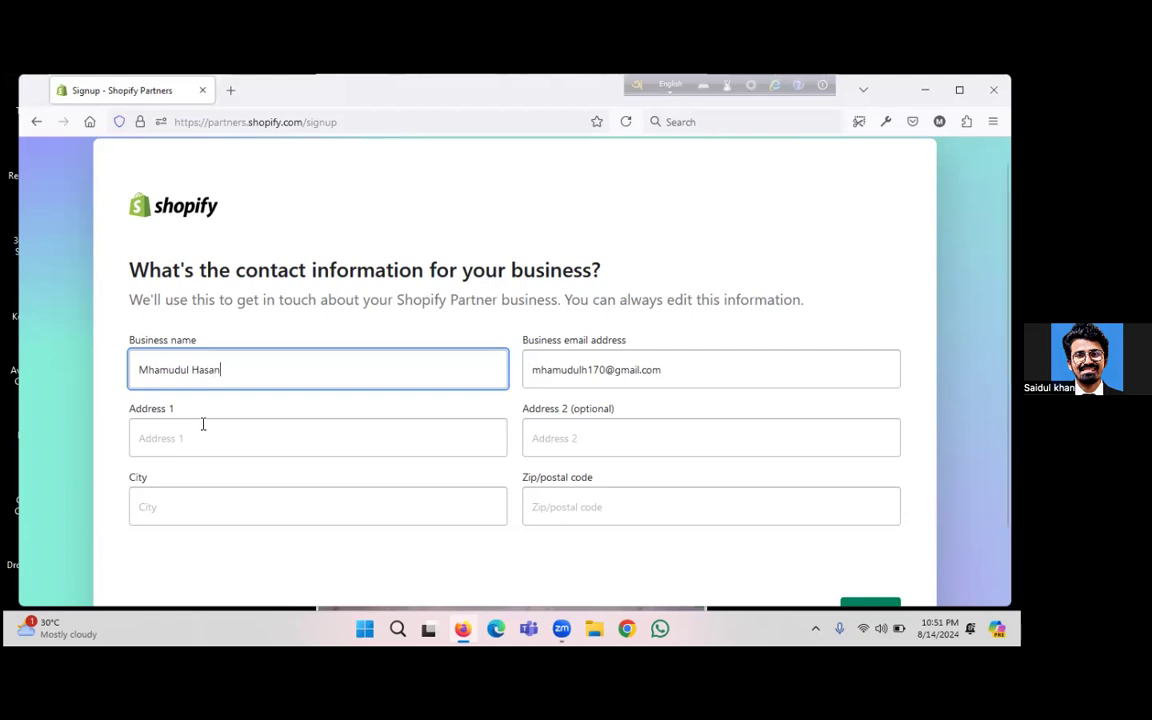
Fill in the first address line and leave the second address line empty.
scroll(308, 382, "down", 2)
left_click(305, 381)
type("jama")
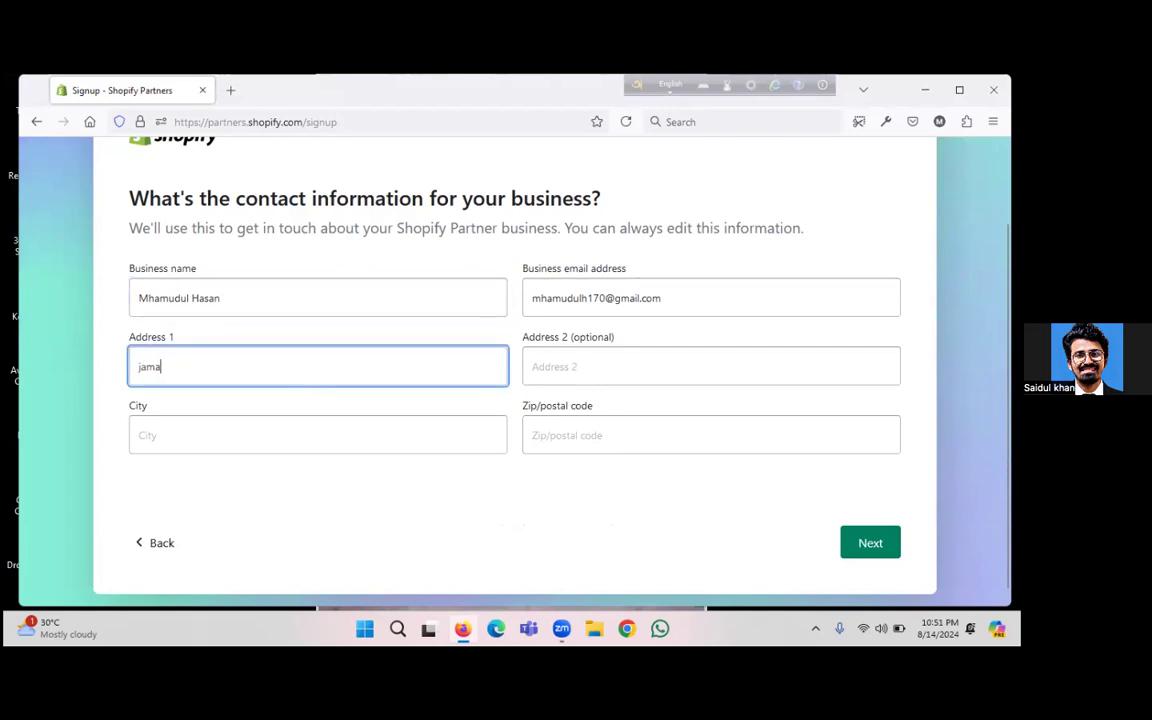
type("lpur")
left_click(644, 352)
type("jamalpu")
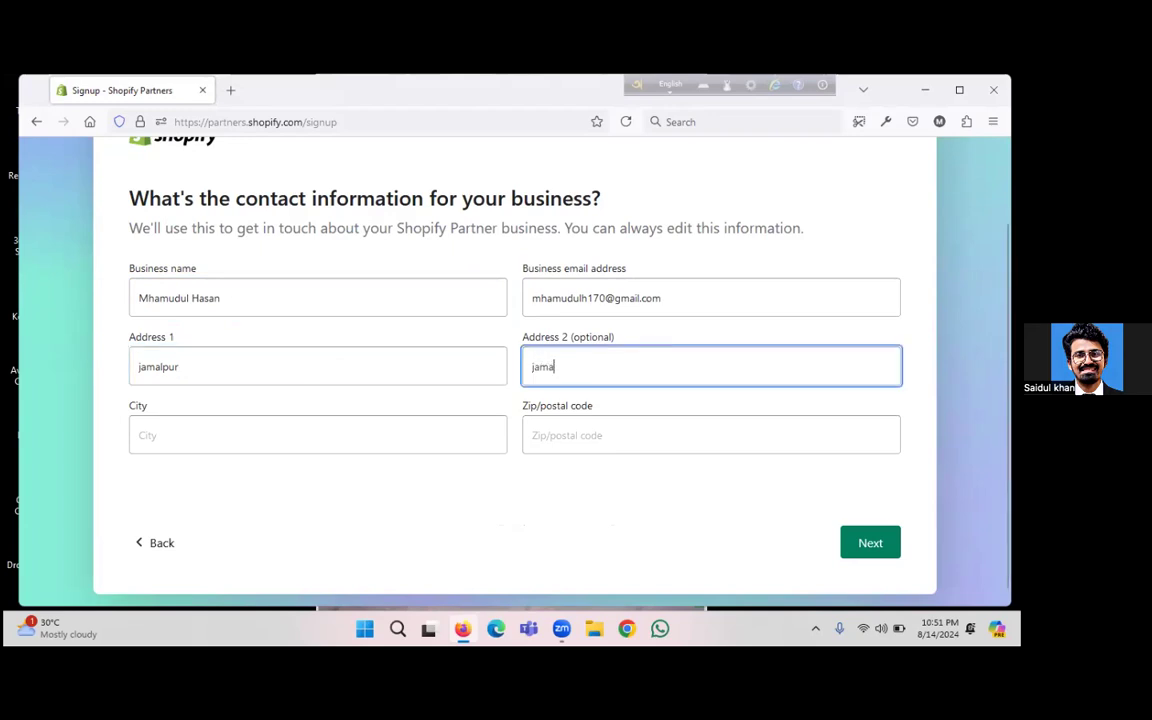
type("r")
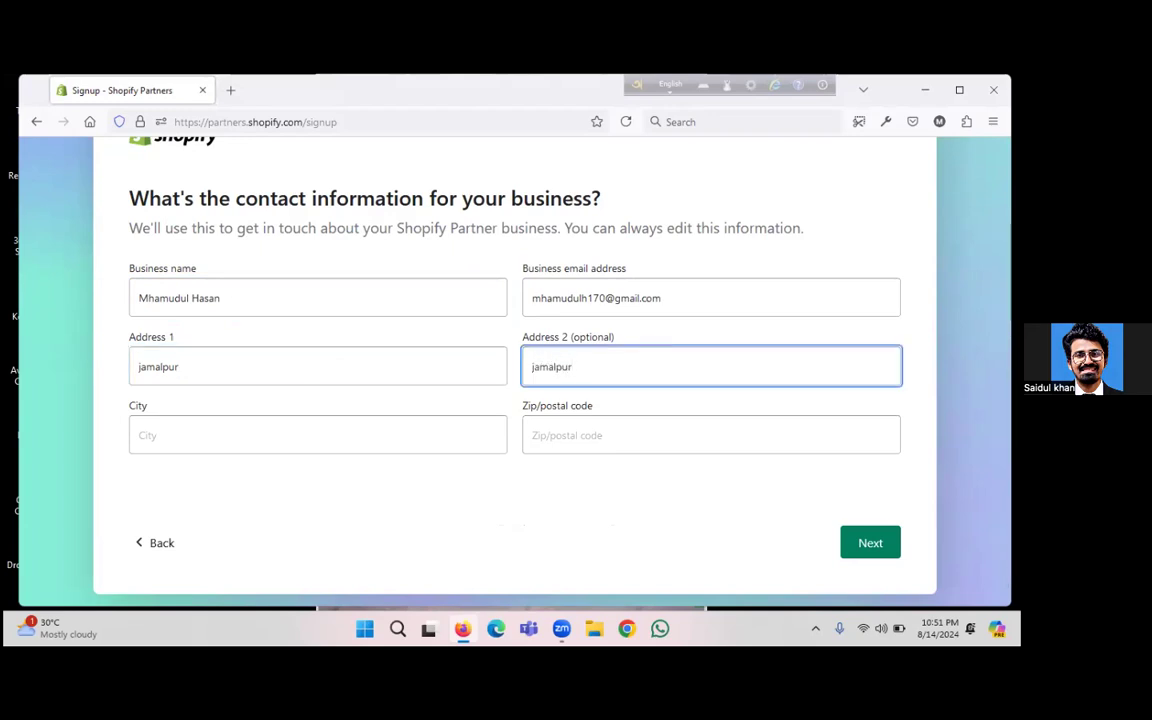
key("BackSpace")
key("BackSpace")
key("BackSpace")
key("BackSpace")
key("BackSpace")
key("BackSpace")
key("BackSpace")
Enter a city and the zip/postal code.
left_click(345, 428)
type("dhaka")
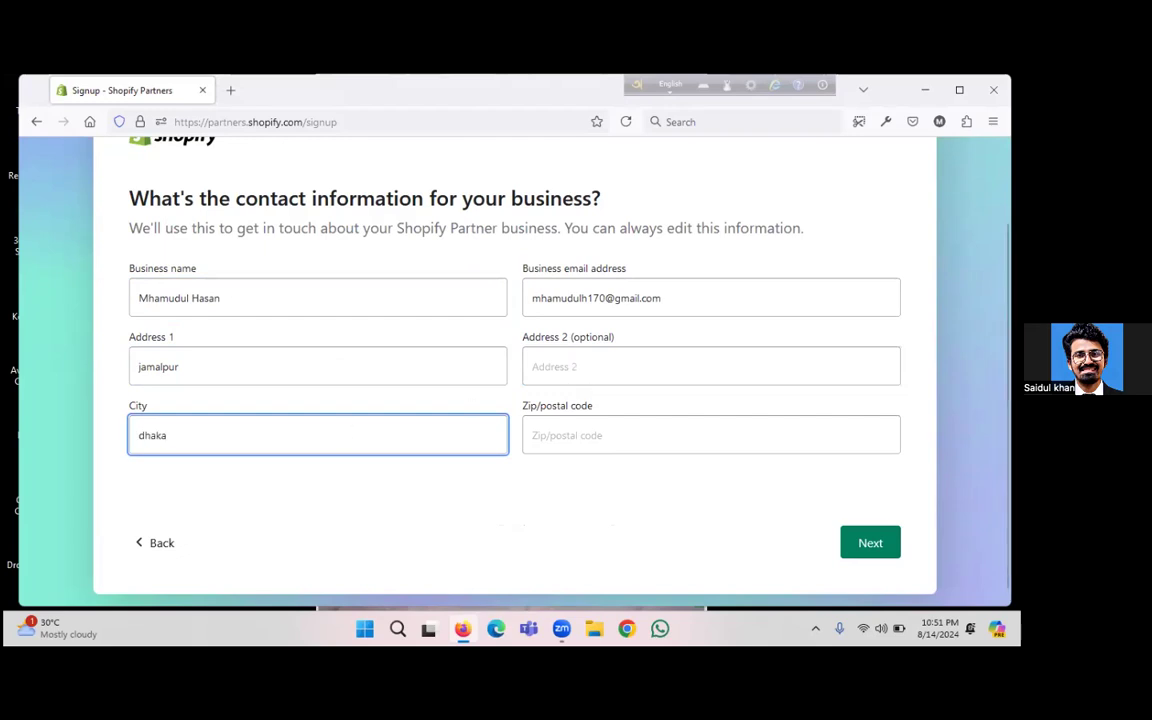
left_click(566, 432)
type("2010")
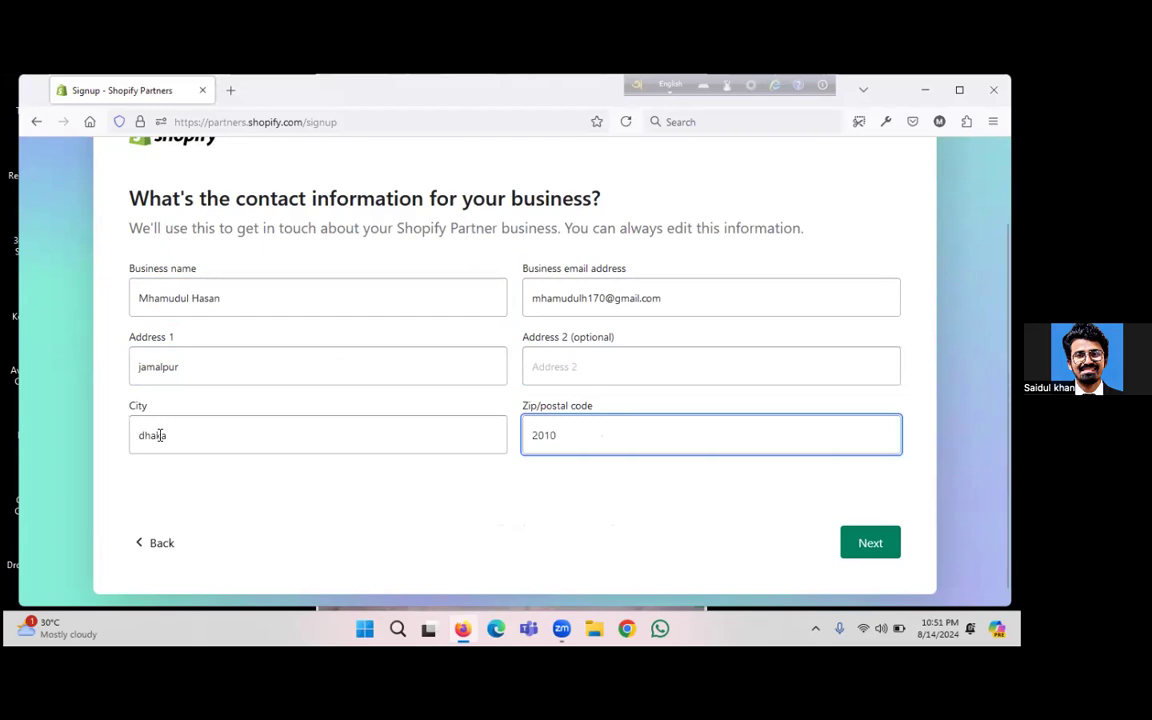
Replace the city with the intended city name, correcting its spelling.
left_click(168, 435)
key("BackSpace")
key("BackSpace")
key("BackSpace")
key("BackSpace")
key("BackSpace")
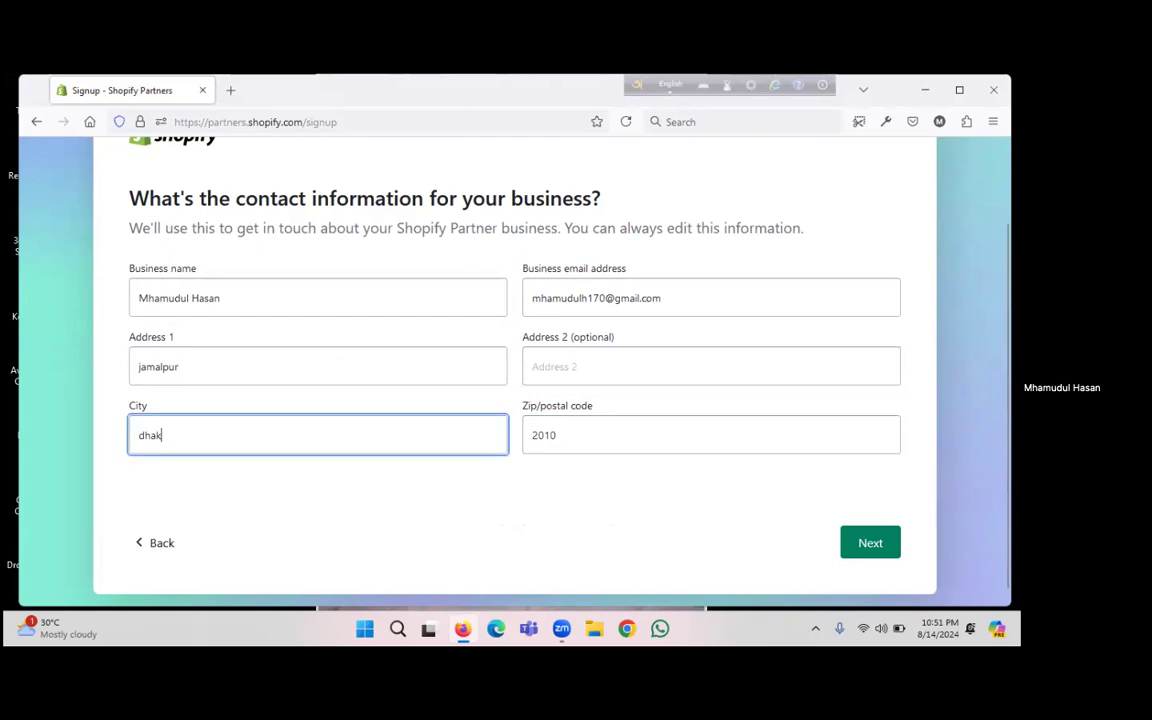
type("my")
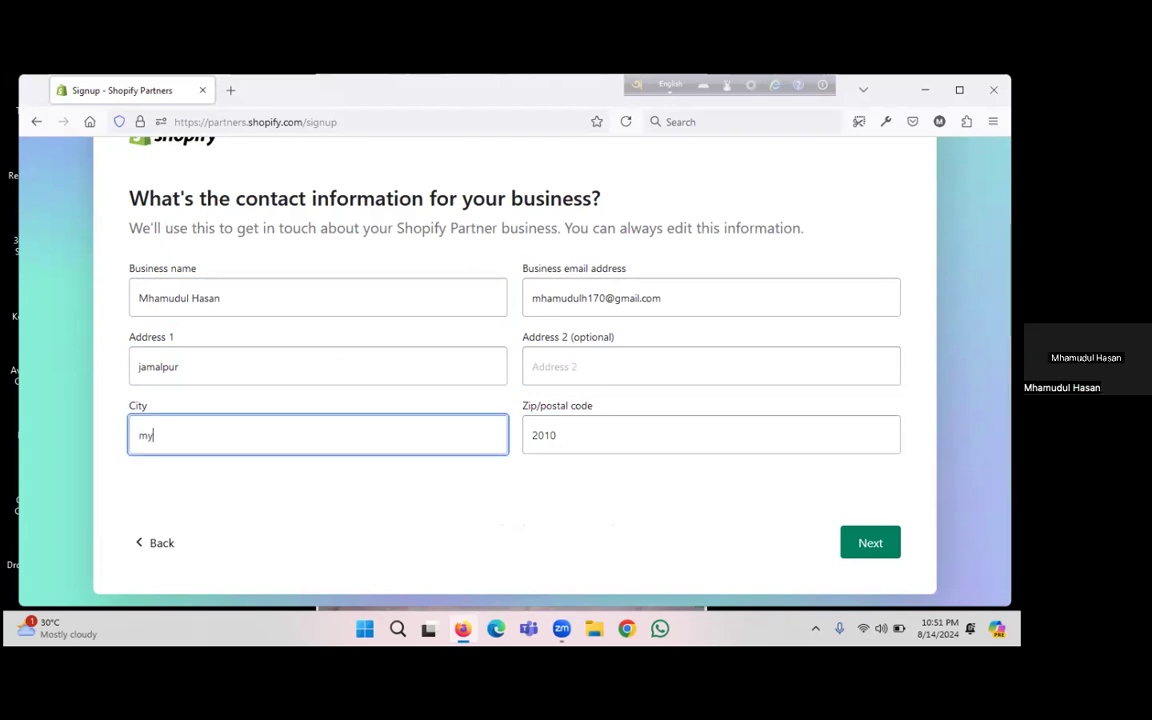
type("monsi")
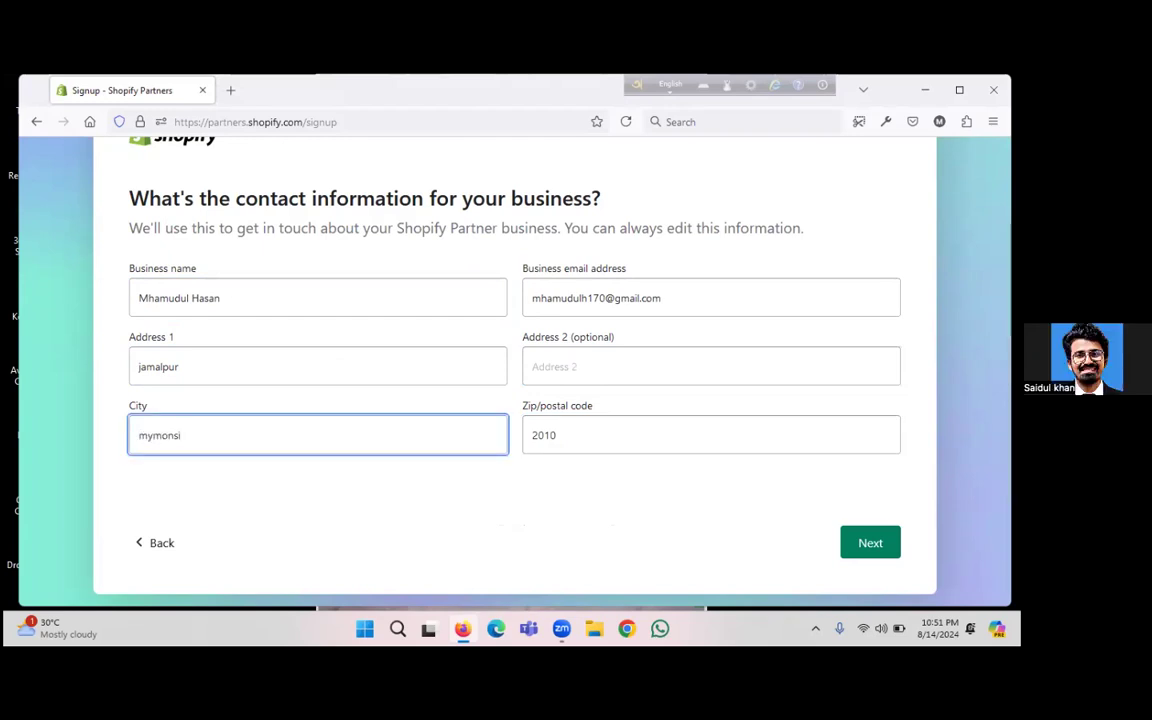
type("n")
key("BackSpace")
key("BackSpace")
key("BackSpace")
key("BackSpace")
key("BackSpace")
key("BackSpace")
key("BackSpace")
key("BackSpace")
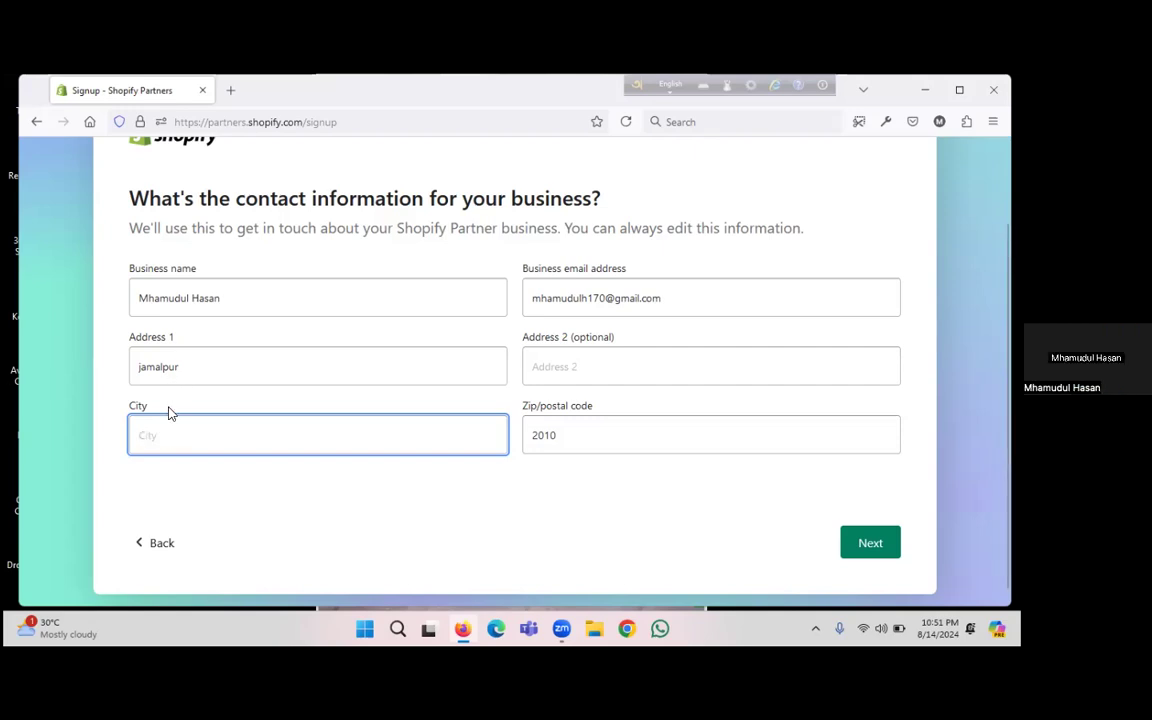
type("jam")
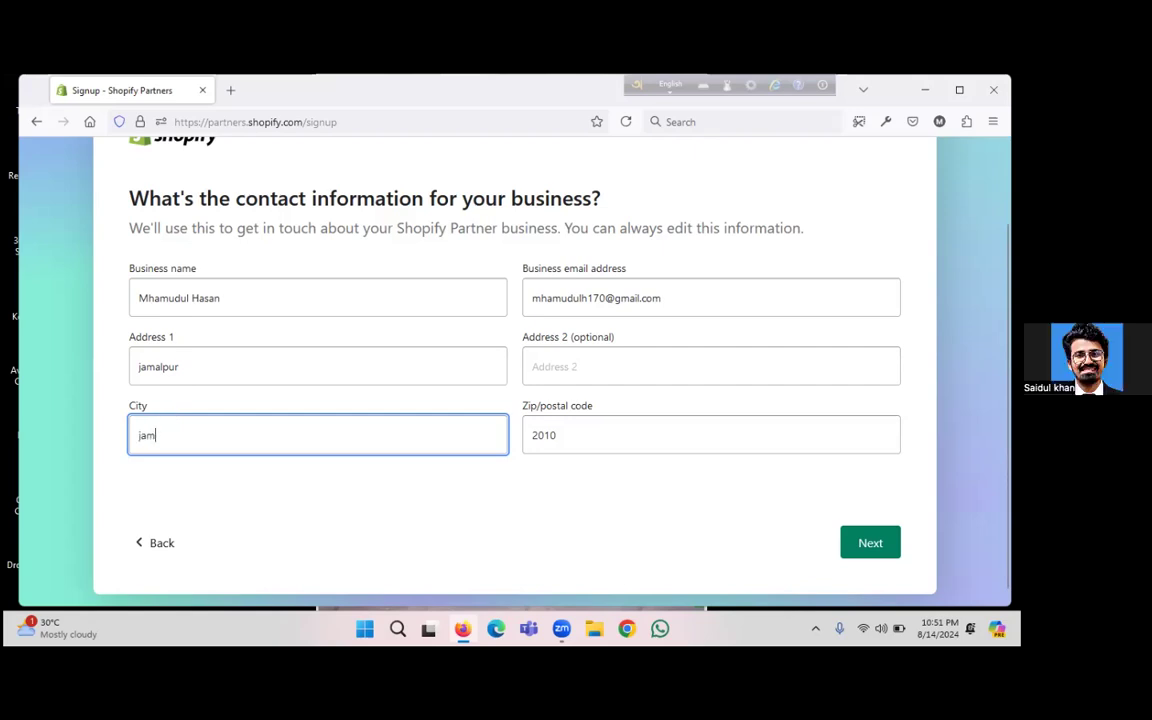
type("pur")
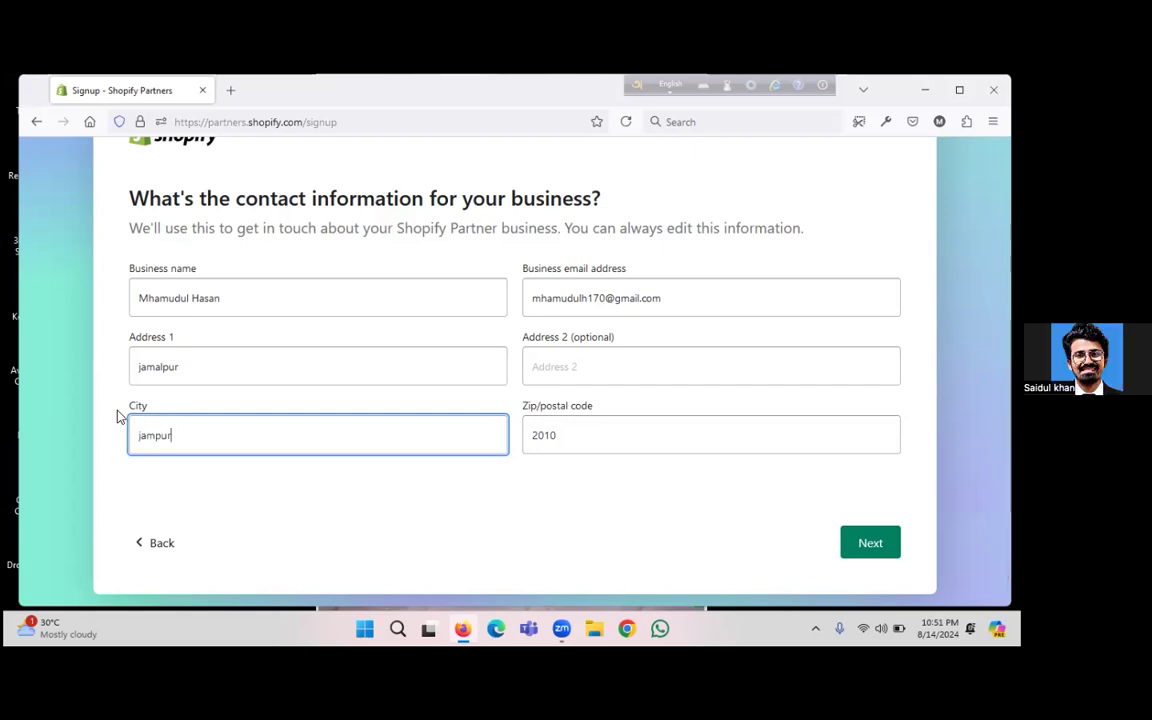
left_click(157, 435)
type("al")
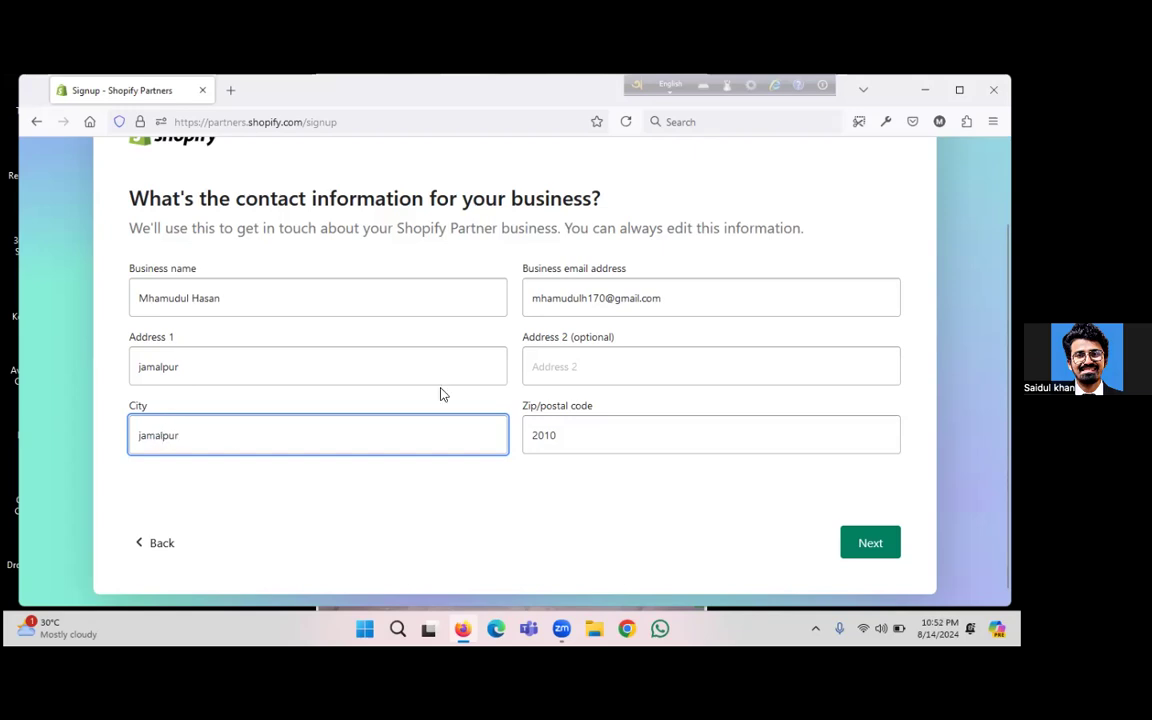
scroll(720, 440, "down", 1)
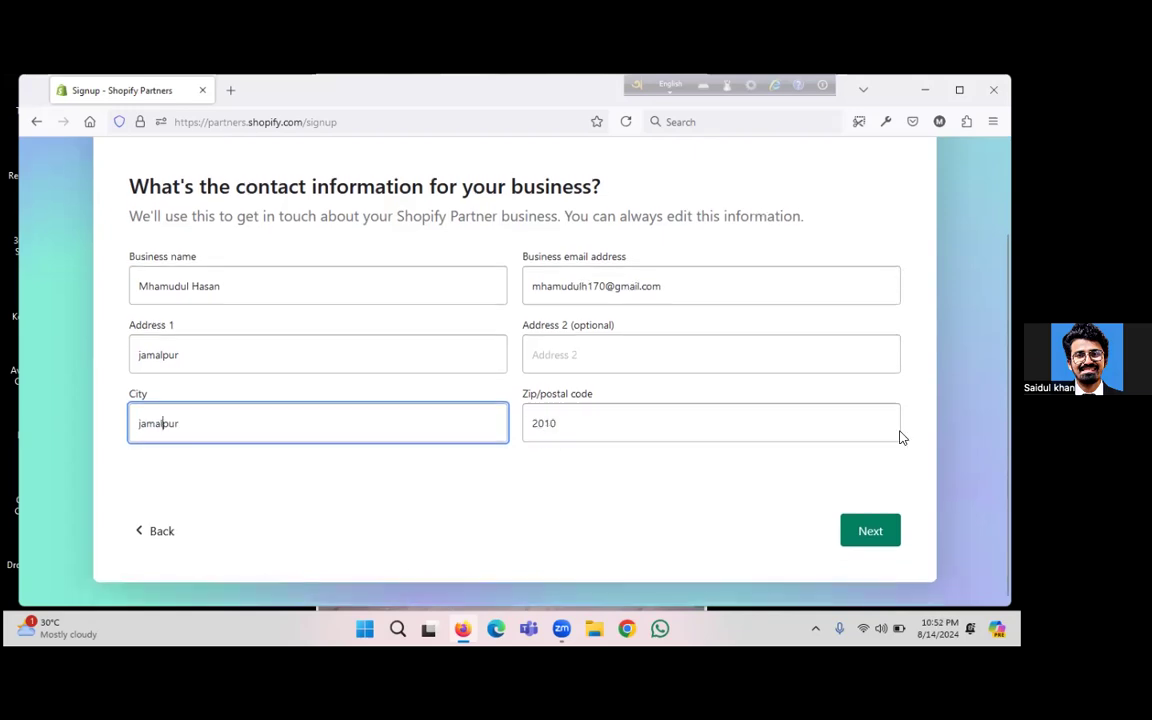
On the next contact page, enter 'owner' as the job title.
left_click(860, 534)
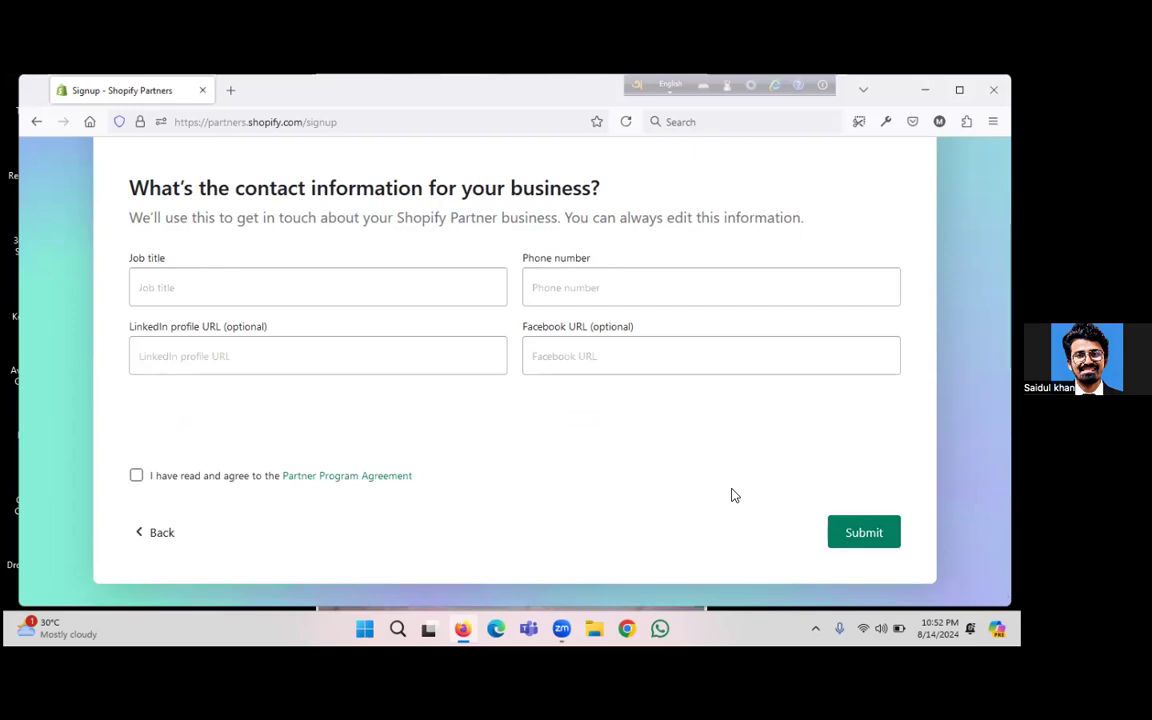
left_click(409, 289)
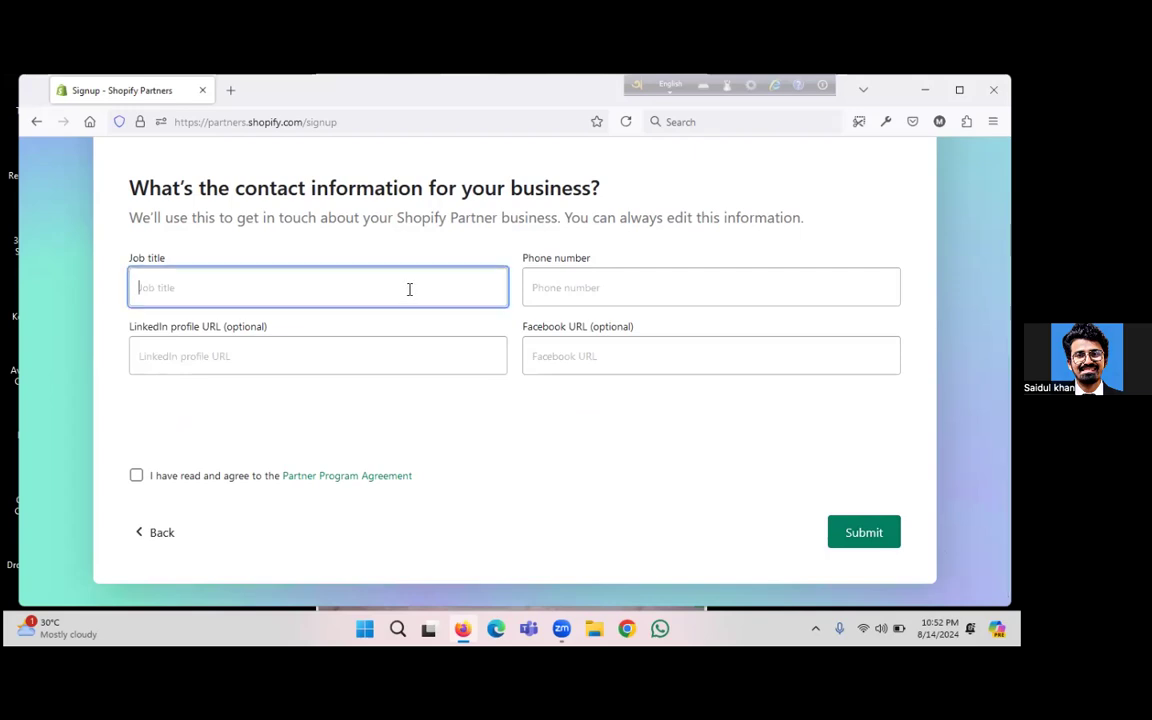
type("owern")
key("BackSpace")
key("BackSpace")
key("BackSpace")
type("er")
Enter the phone number, accept the Partner Program Agreement, and submit the signup.
left_click(566, 287)
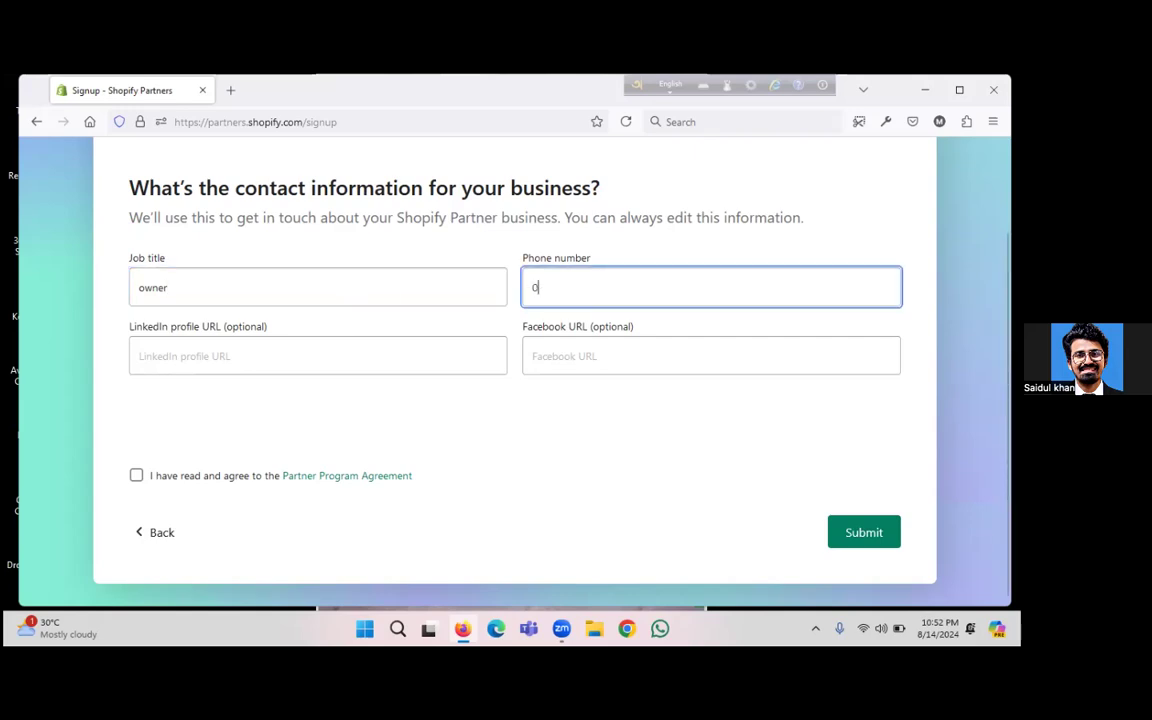
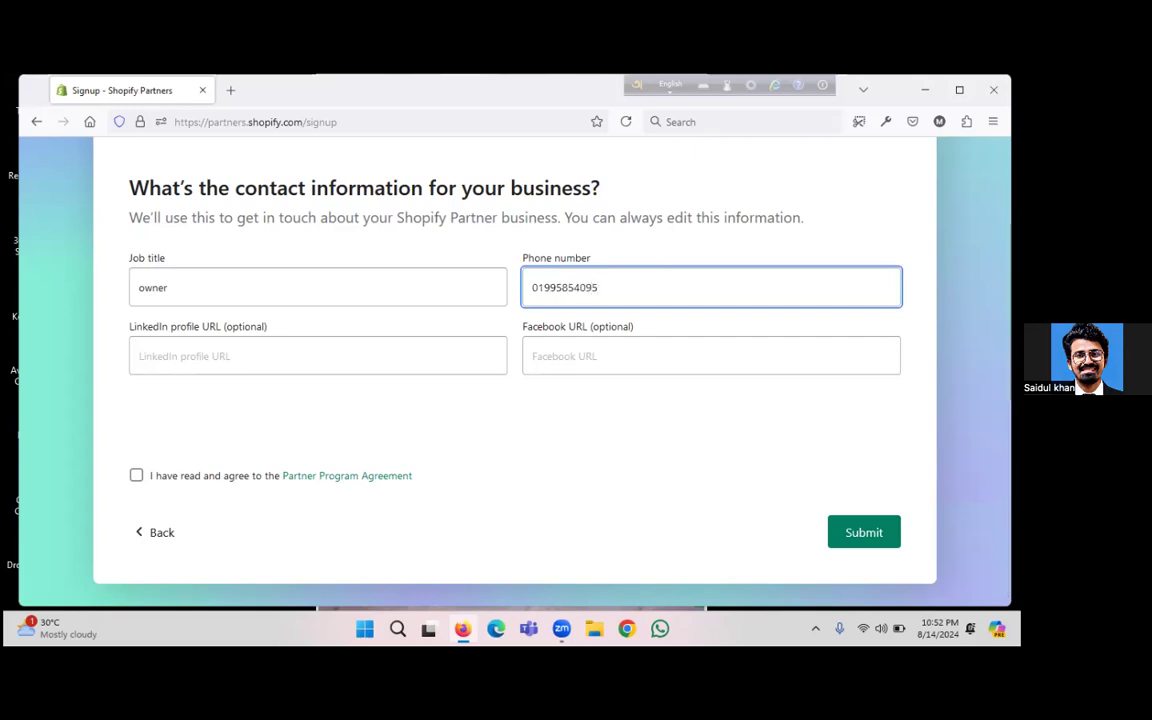
left_click(140, 477)
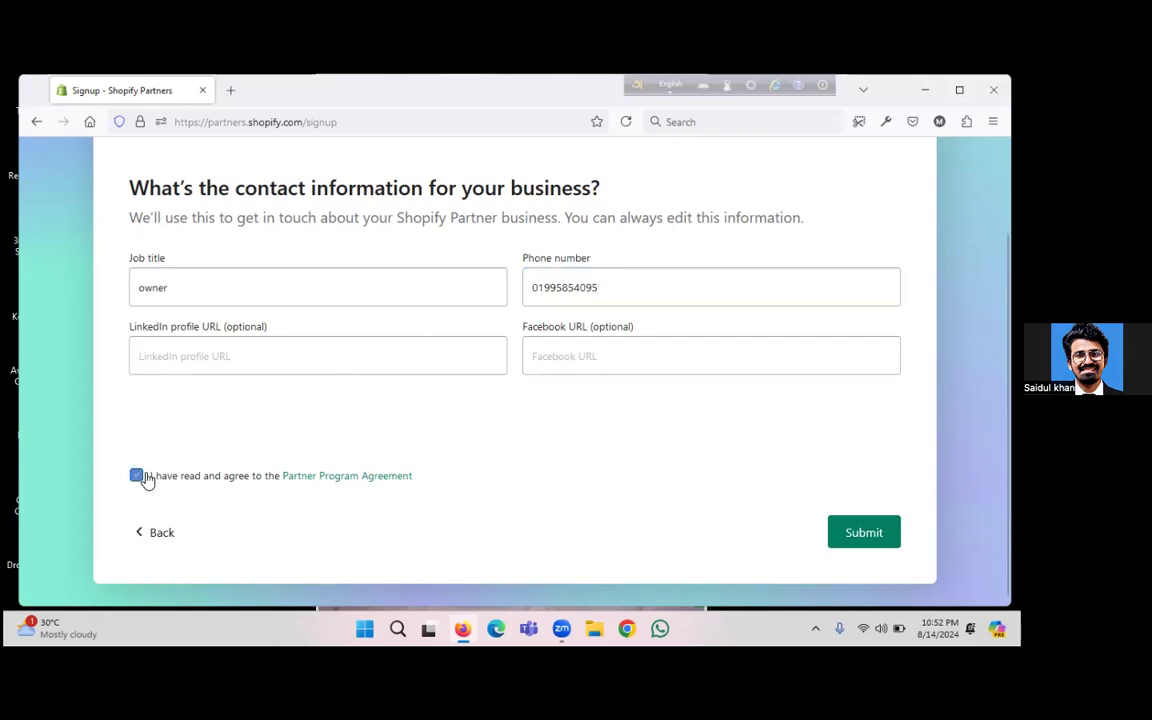
left_click(850, 532)
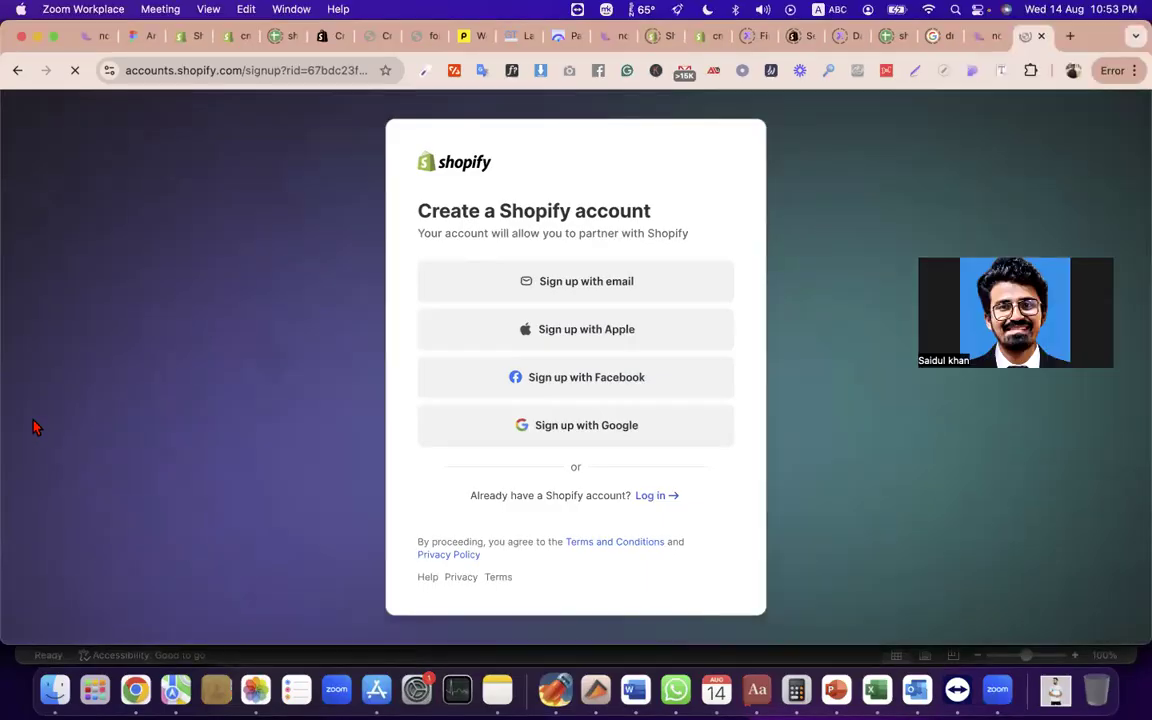
Replace the prefilled email with a different saved account from Chrome's autofill.
left_click(597, 469)
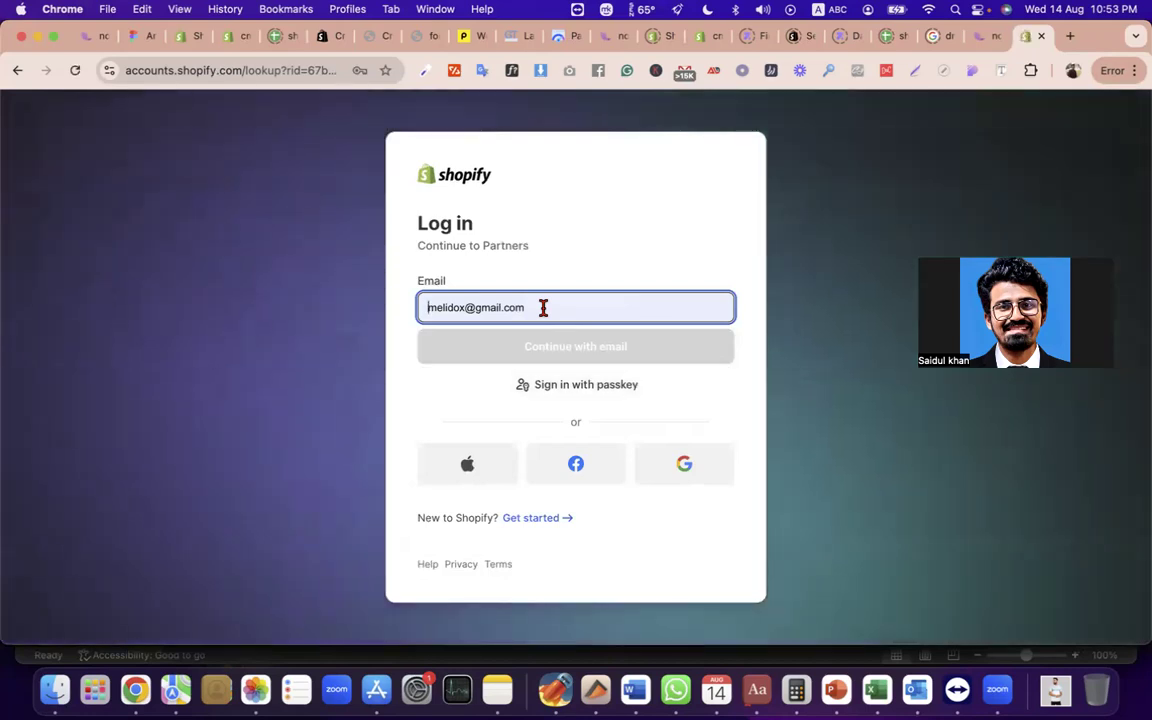
triple_click(543, 307)
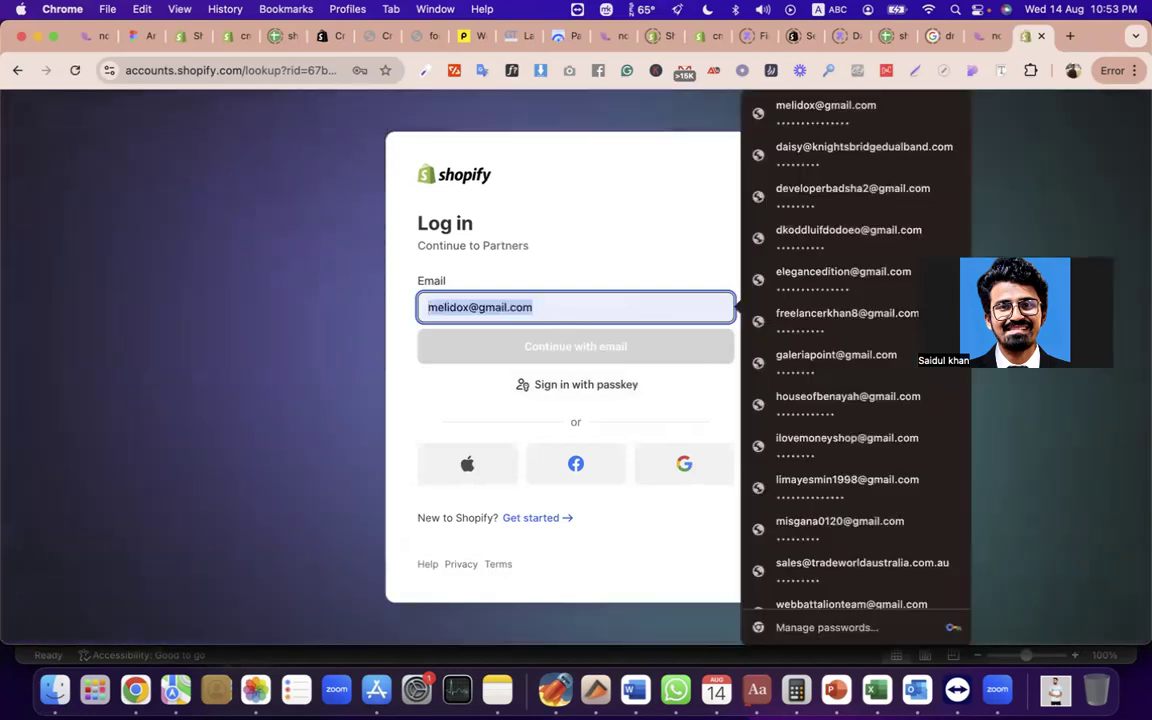
key("BackSpace")
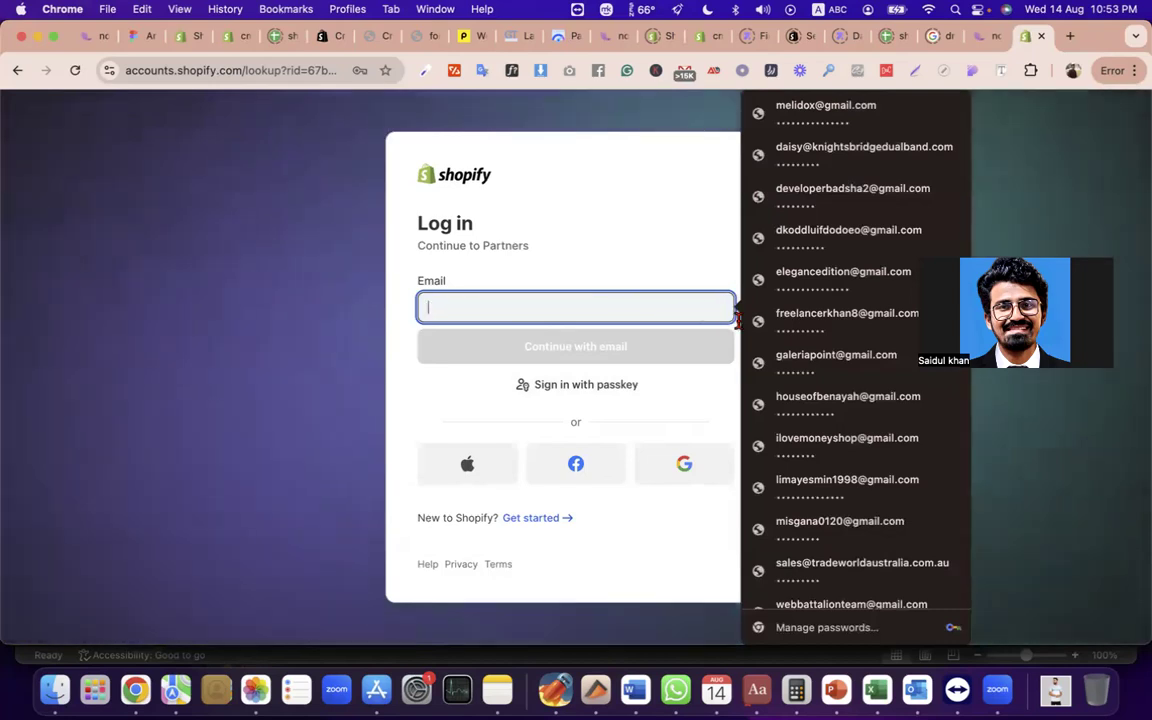
left_click(787, 321)
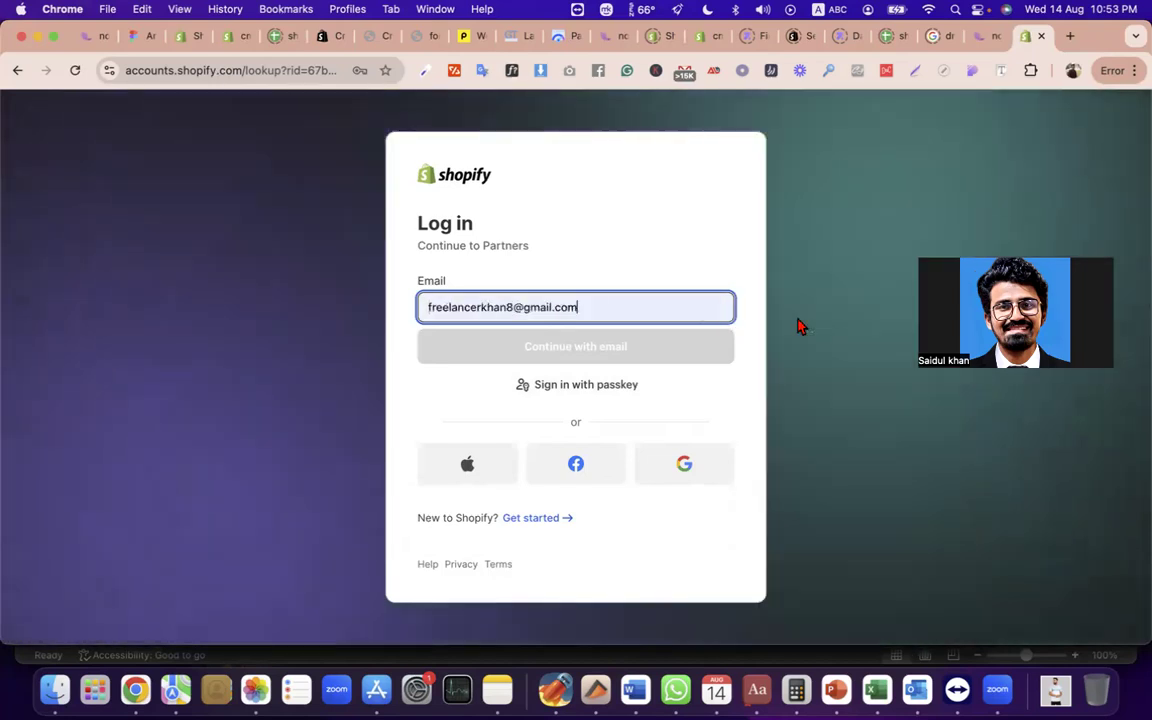
left_click(733, 343)
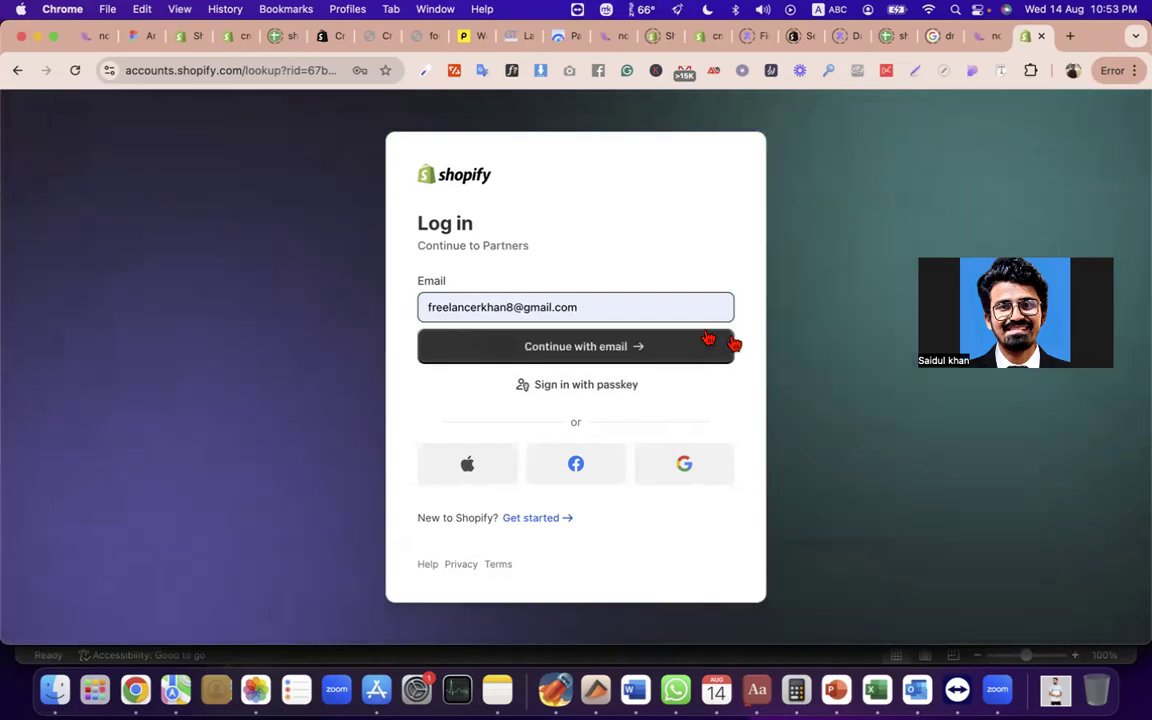
Continue with that email and log in with its autofilled password.
left_click(626, 345)
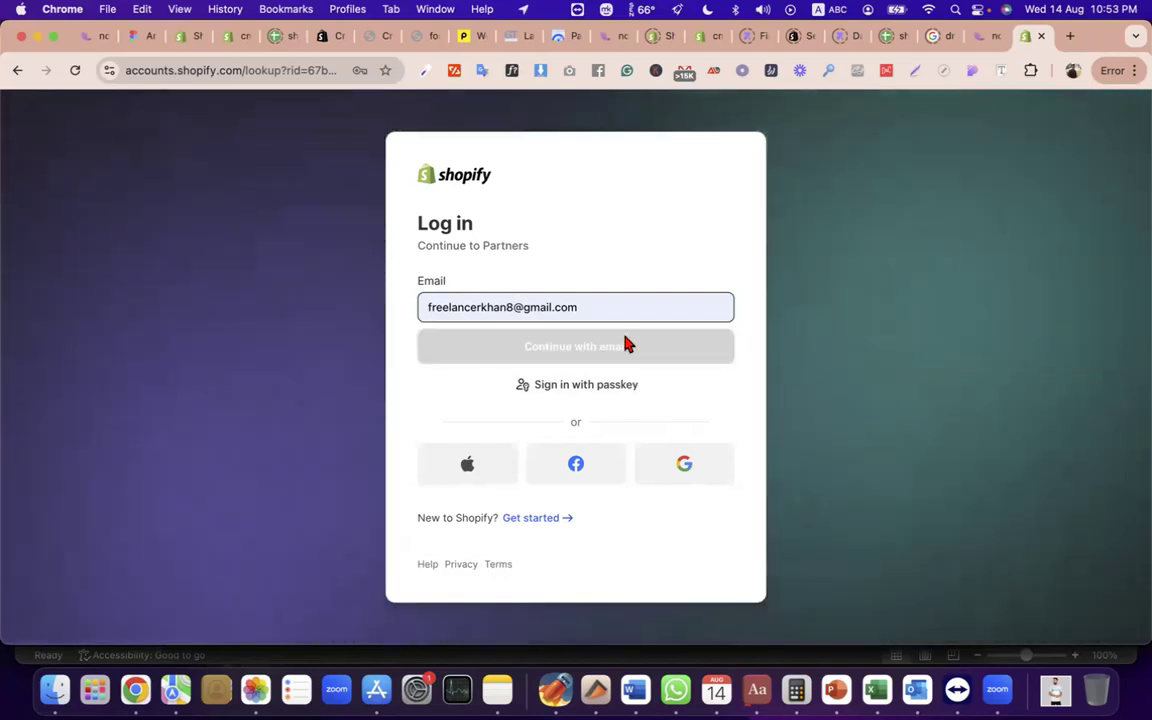
key("Return")
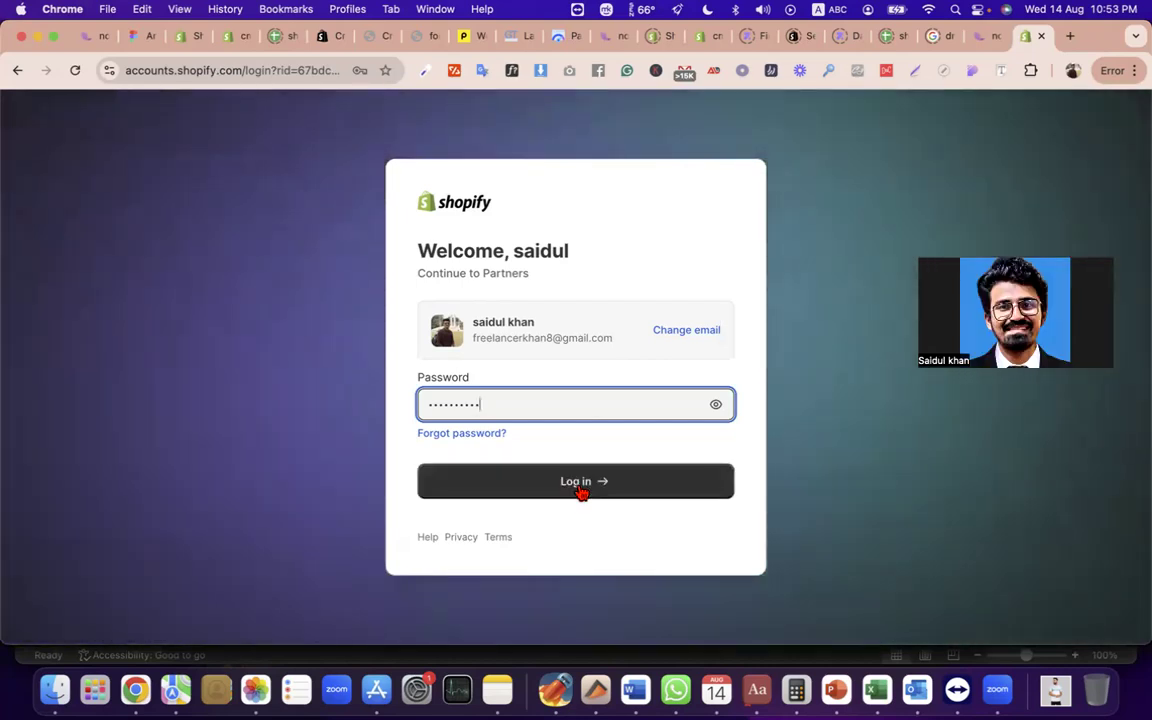
left_click(582, 488)
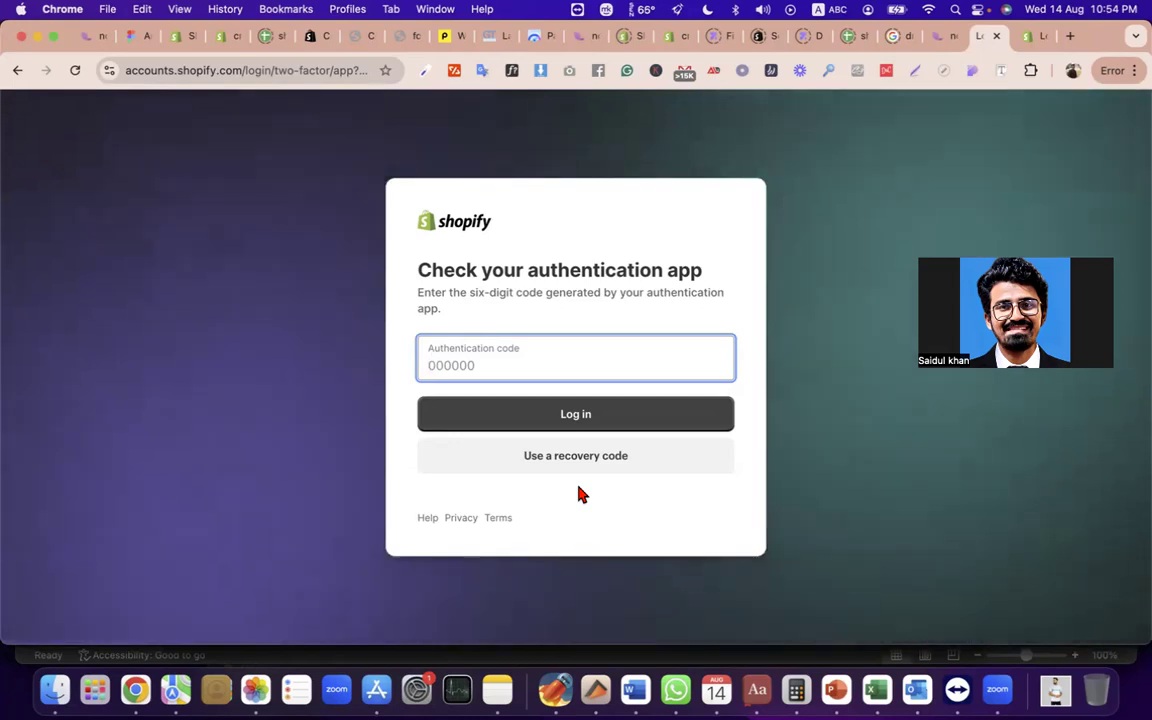
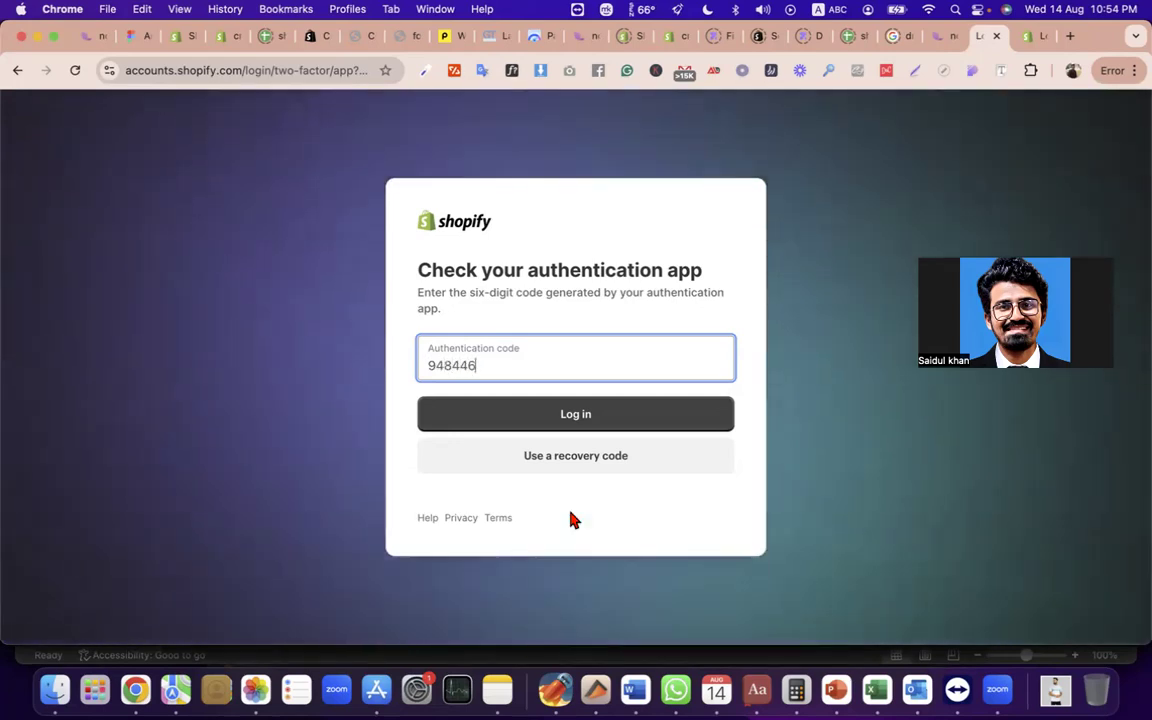
Enter the six-digit code from the authentication app and submit it to log in.
left_click(542, 416)
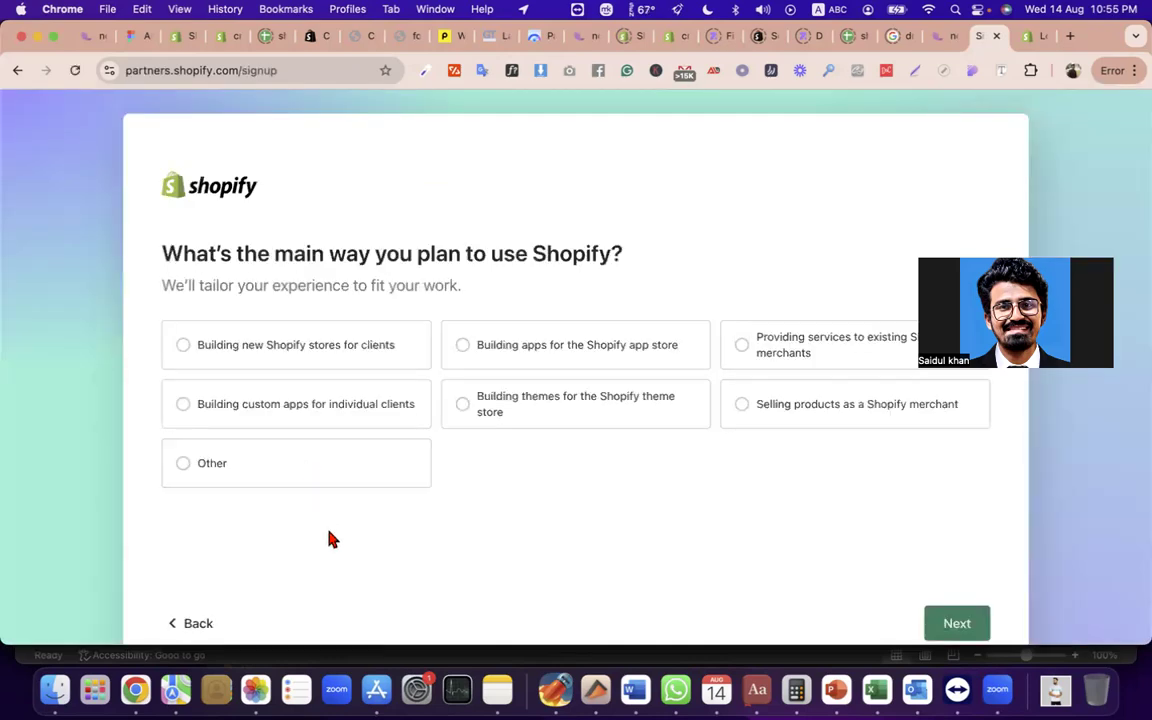
Escape the unauthorized error by loading partners.shopify.com and logging in to reach the partner accounts.
left_click(196, 624)
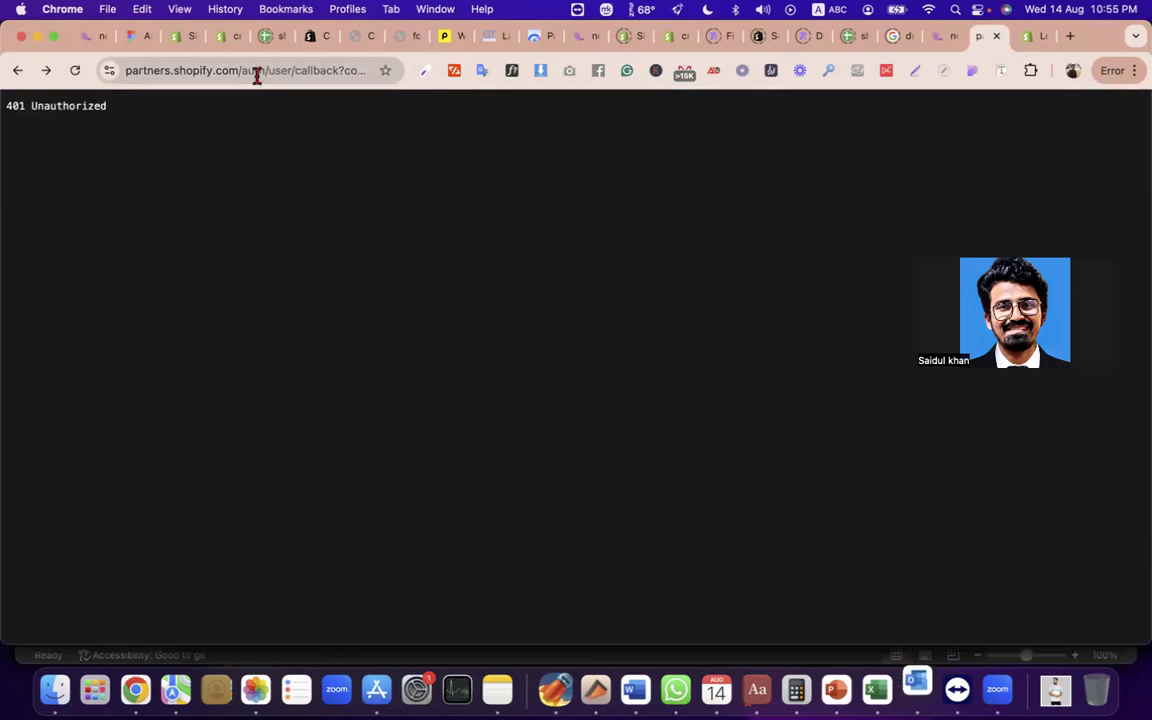
left_click_drag(240, 70, 660, 82)
key("BackSpace")
key("Return")
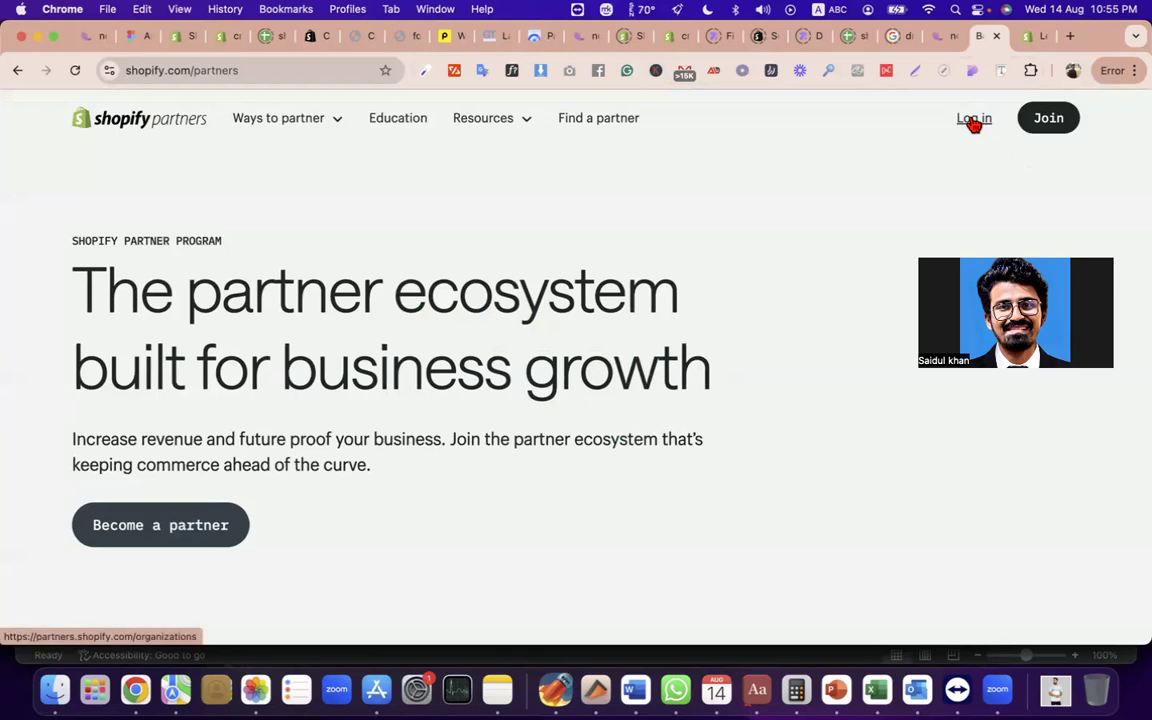
left_click(973, 120)
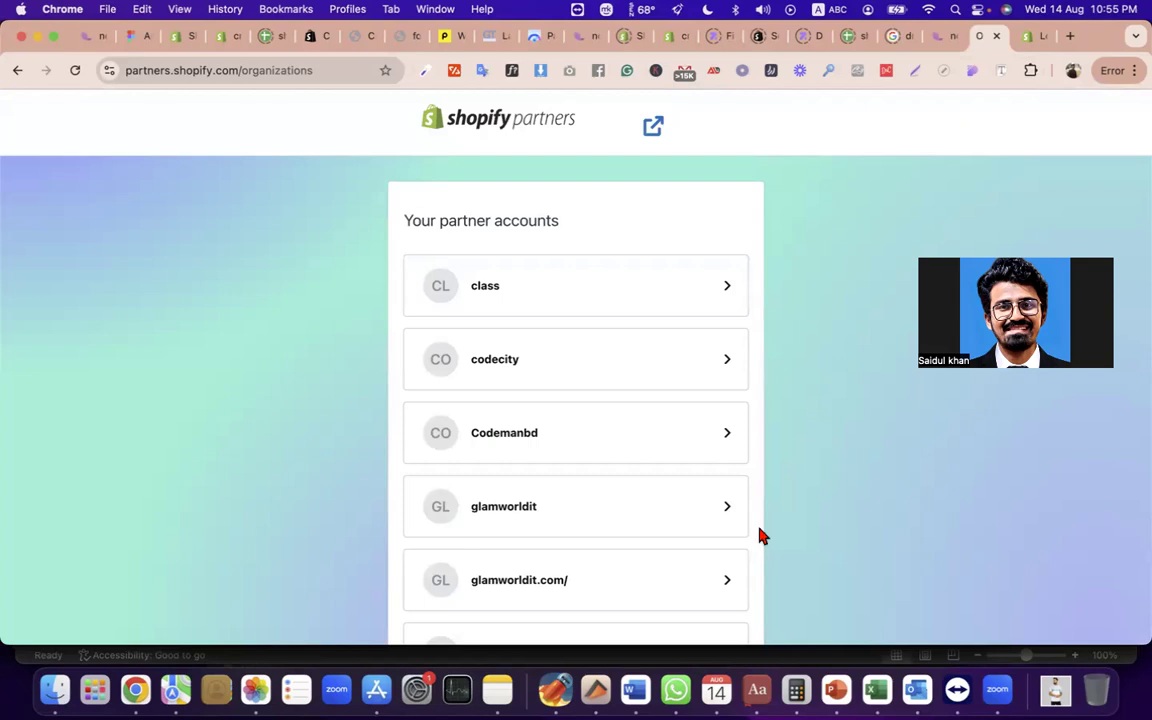
scroll(640, 522, "down", 5)
Open the personal partner account to see its five stores, including cmbd2666 and cmbd-238.
left_click(495, 422)
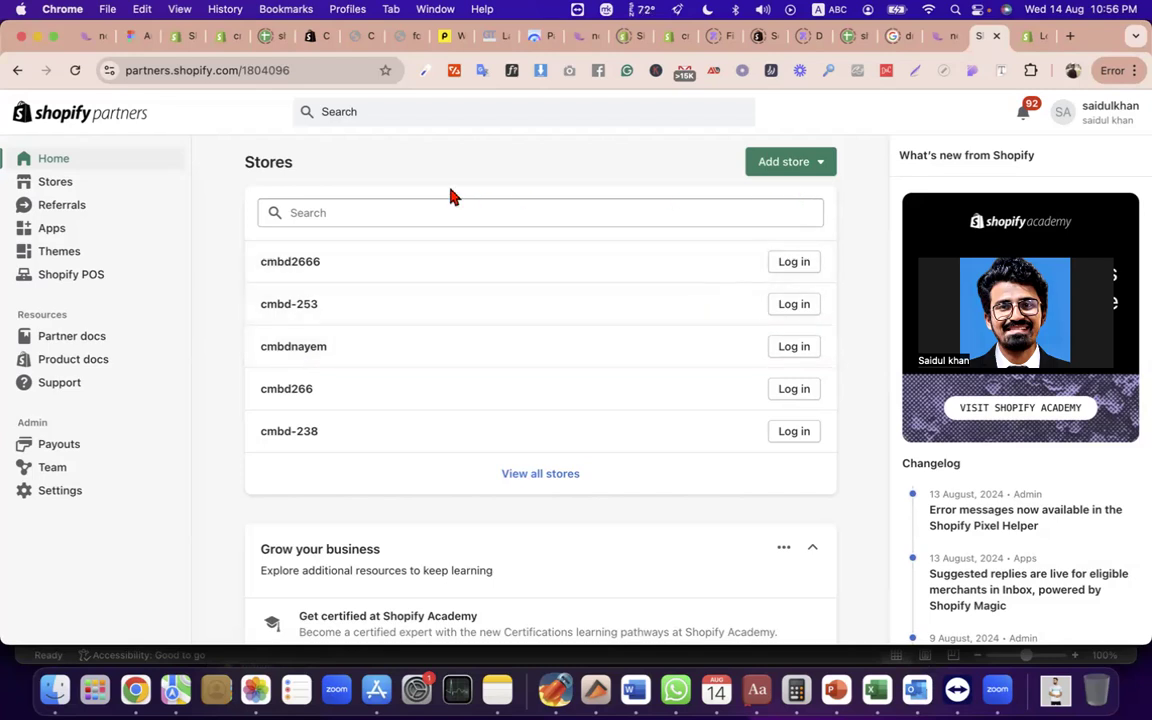
Open the Stores page with its 20 development stores and expand the Add store menu.
left_click(106, 189)
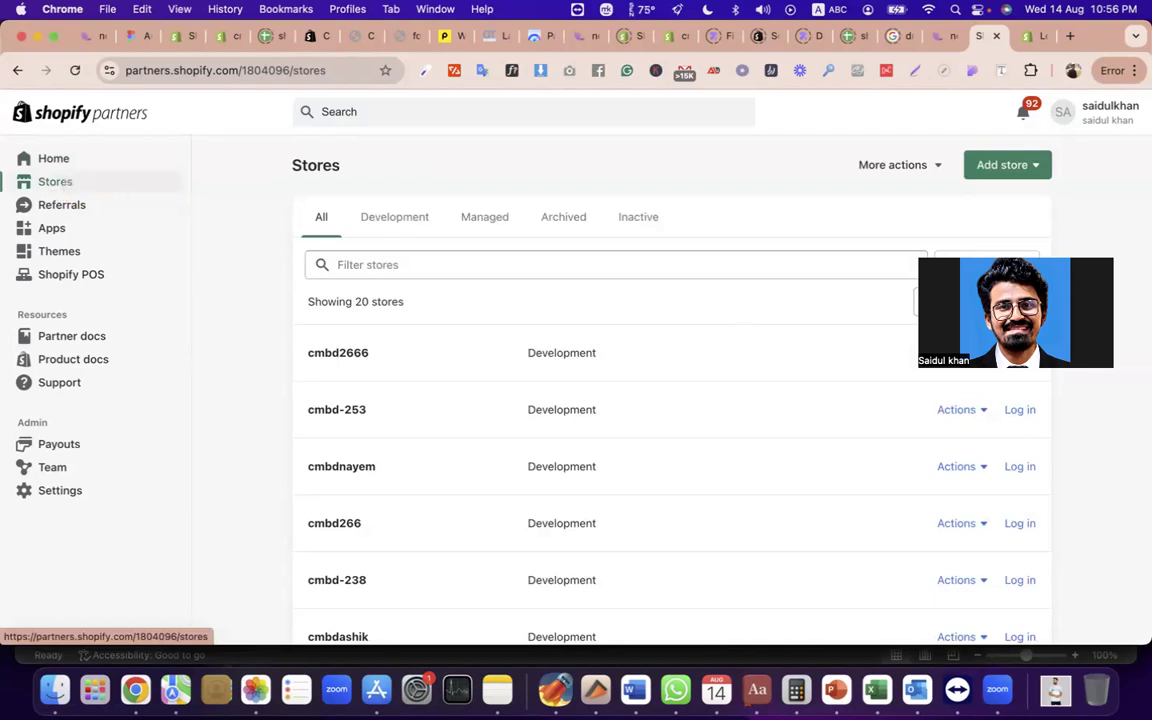
left_click(1021, 174)
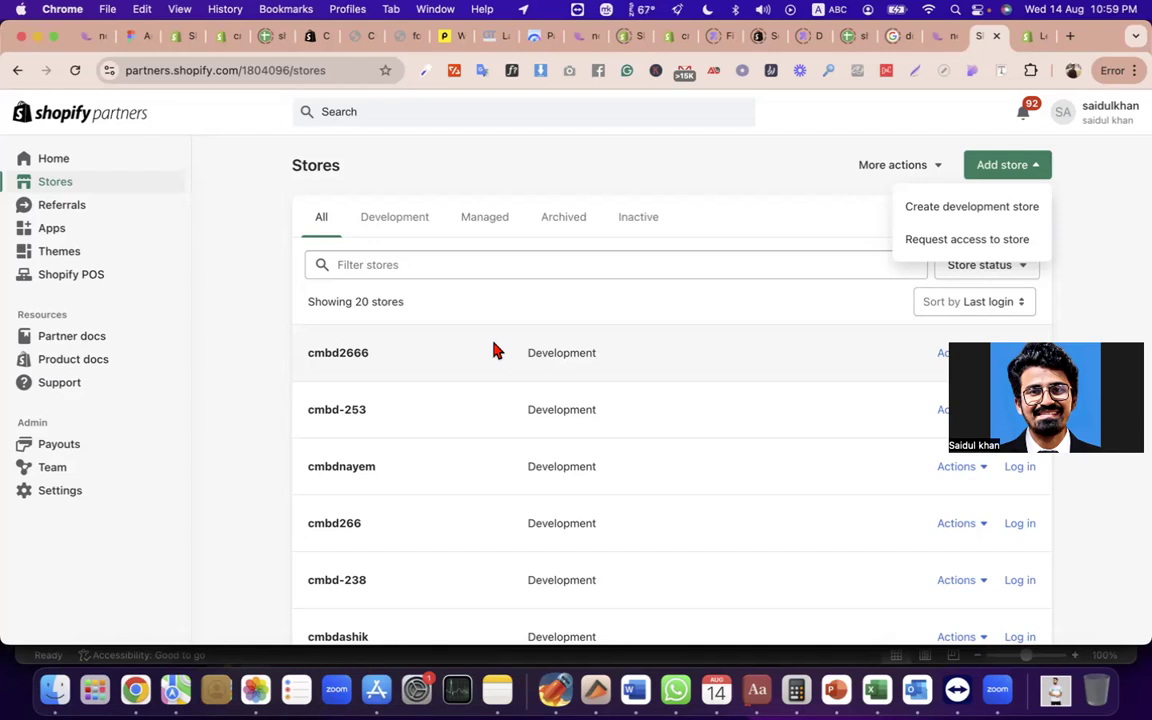
Choose Create development store and highlight the Transfer ownership note under 'Create a store for a client'.
left_click(955, 210)
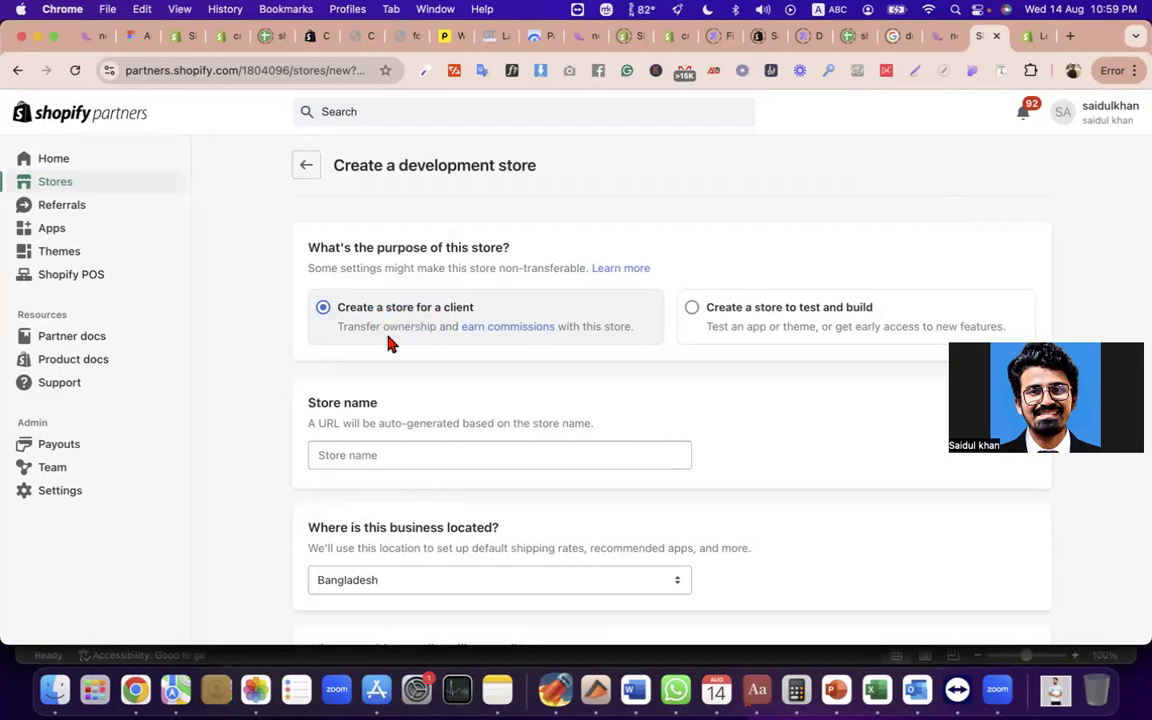
left_click_drag(337, 326, 439, 325)
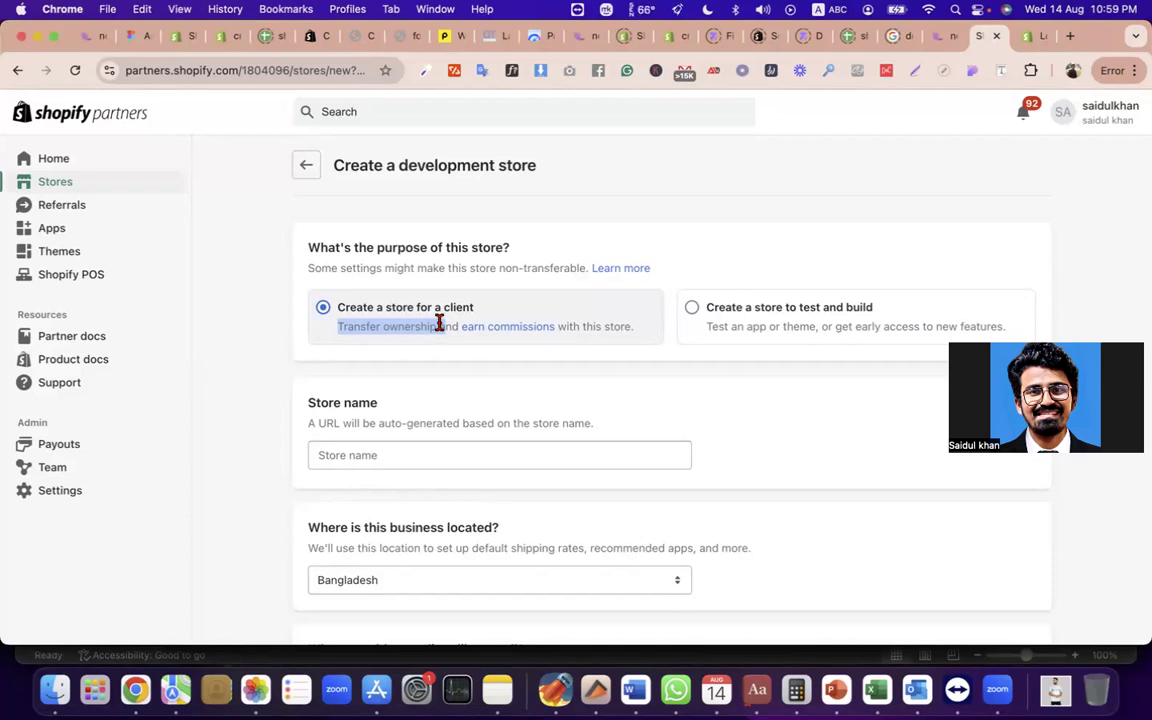
left_click_drag(439, 324, 476, 347)
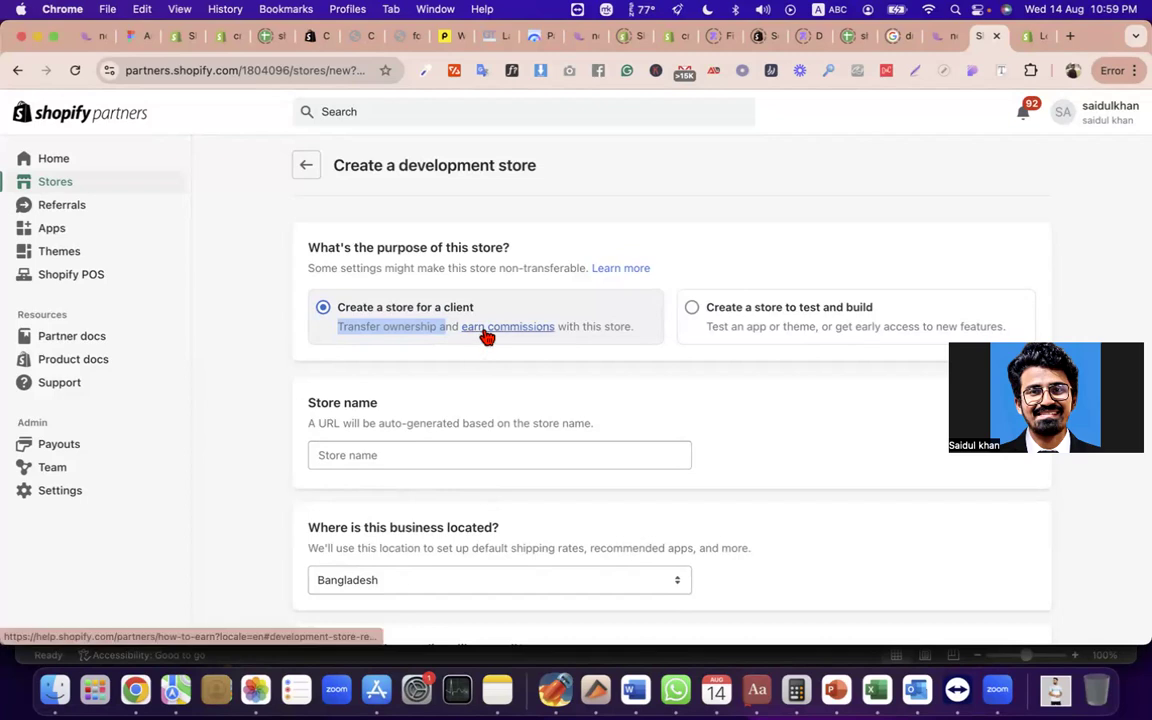
Open the 'earn commissions' link in a new tab and switch to the Shopify Partner earnings article.
right_click(486, 327)
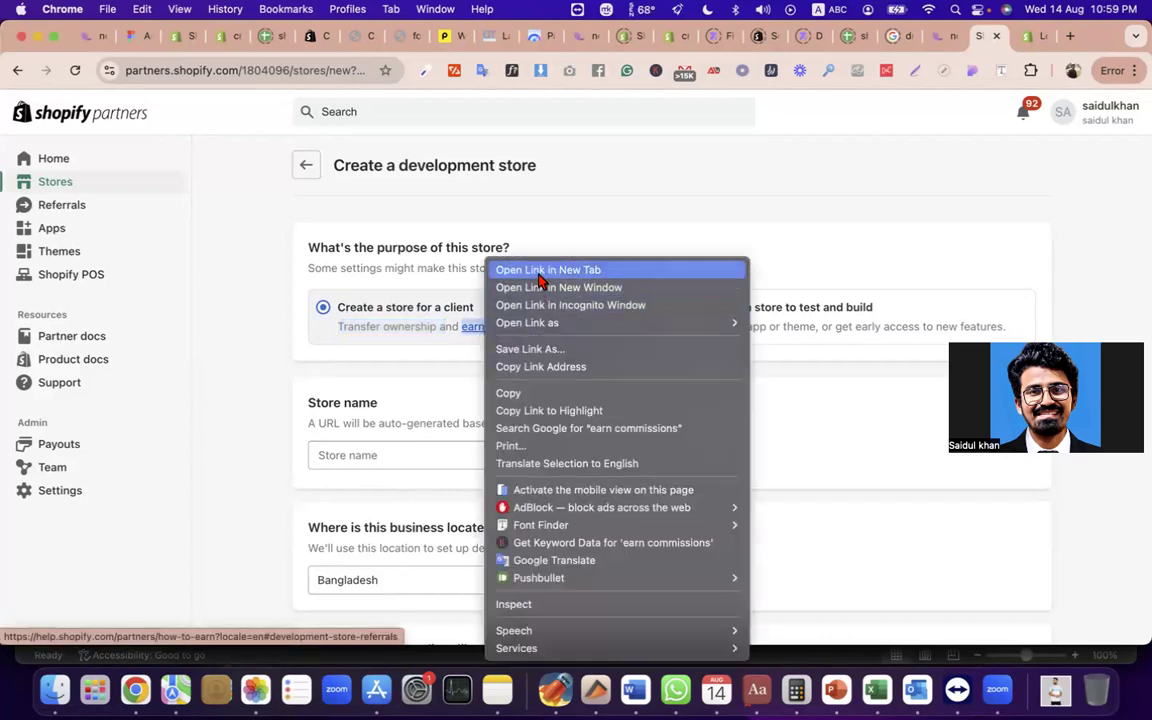
left_click(540, 270)
left_click(987, 40)
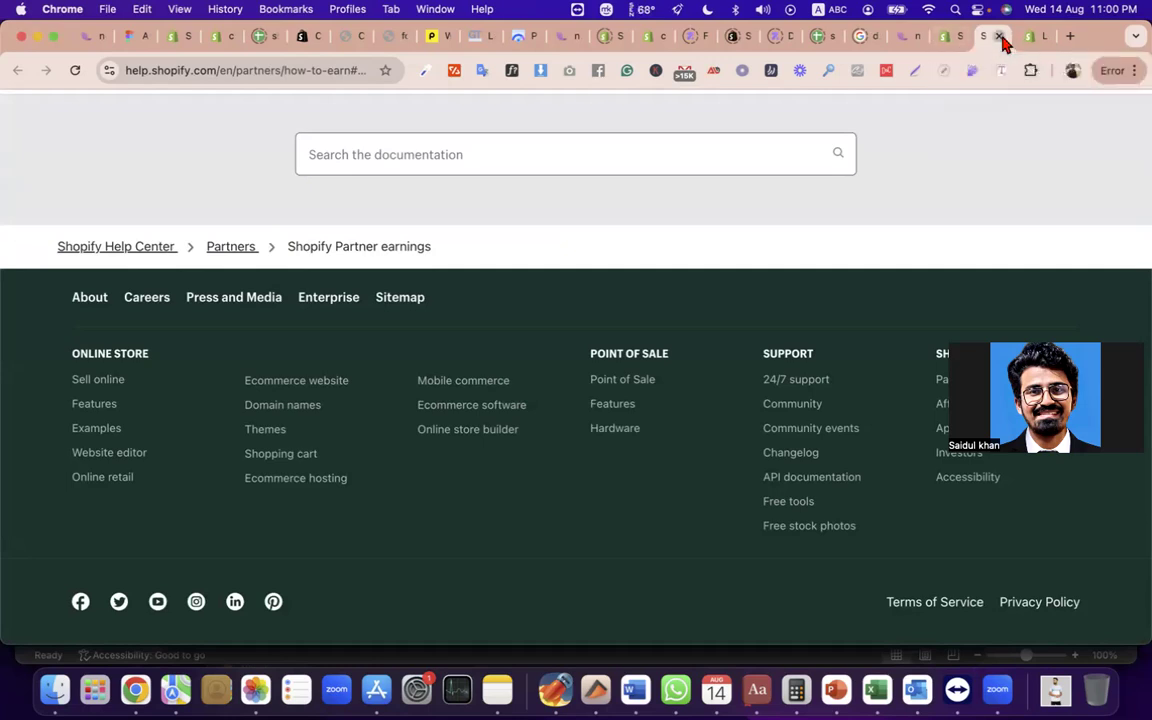
Close the help tab and return to the development store form's Store name field.
left_click(999, 37)
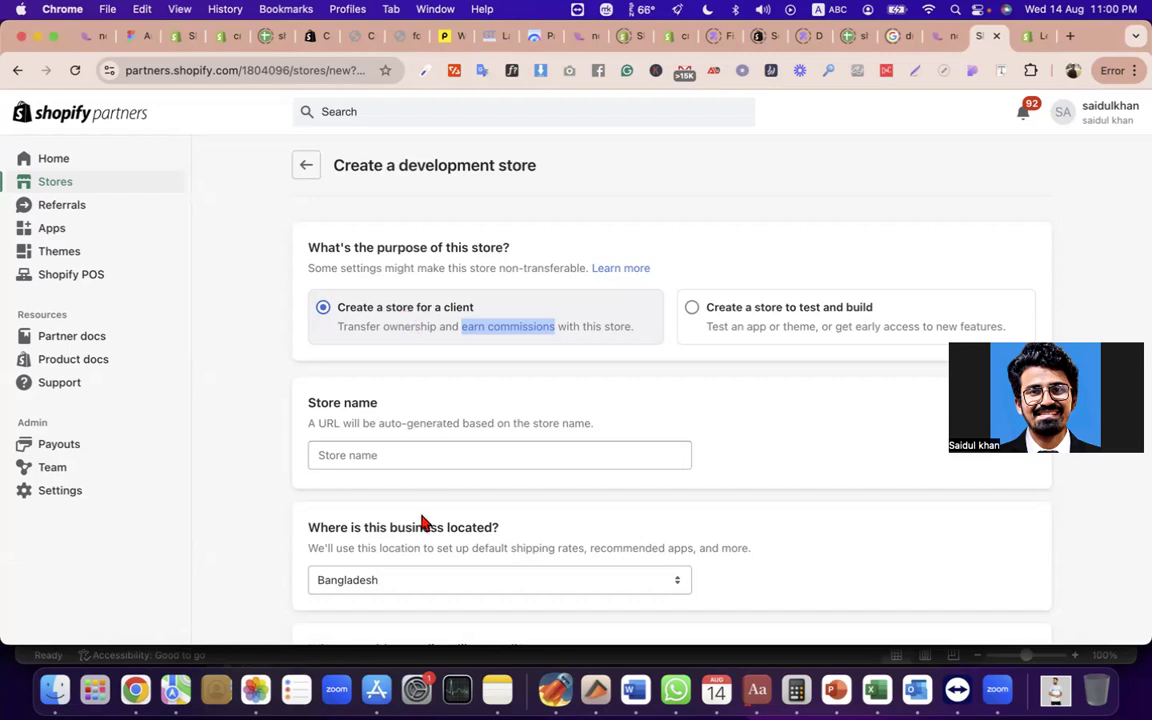
left_click(378, 458)
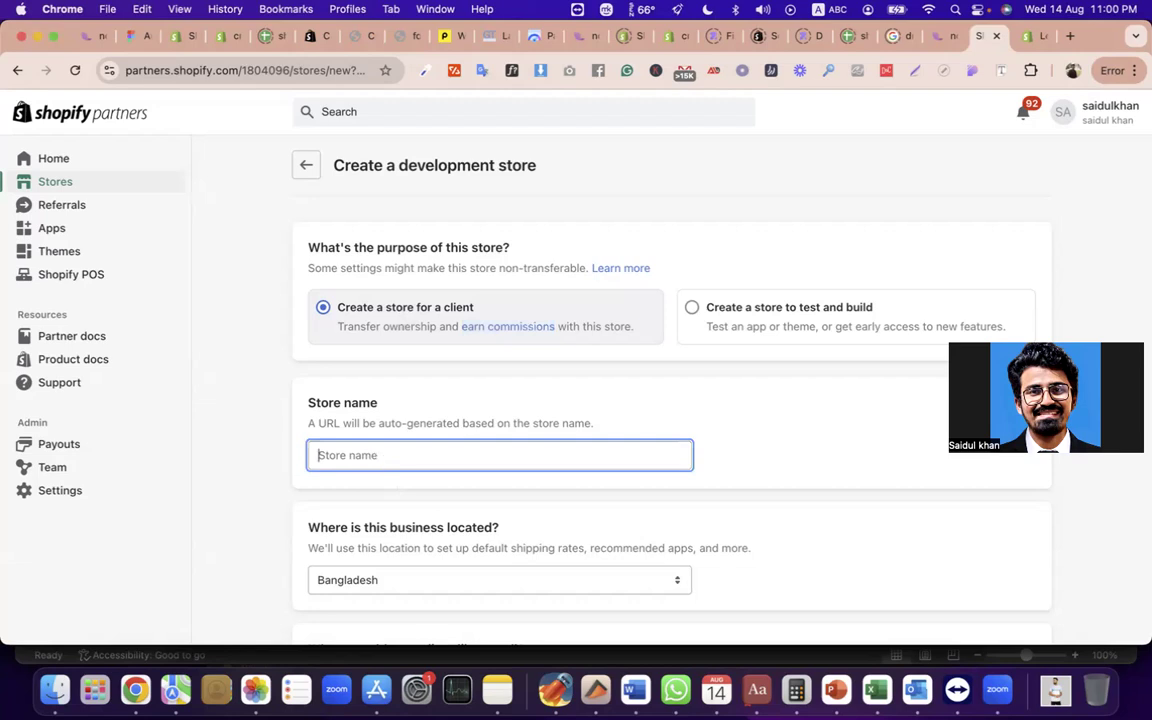
Enter cmbd276 as the store name and confirm cmbd276.myshopify.com is available.
type("cmbd")
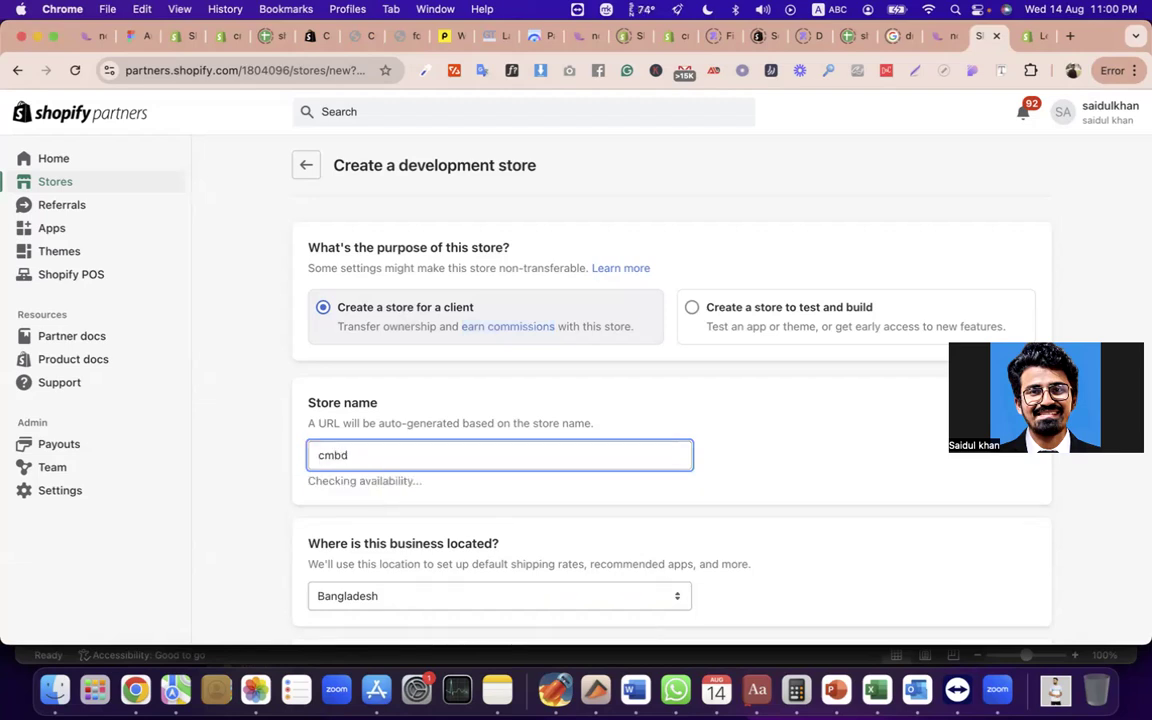
type("276")
double_click(334, 455)
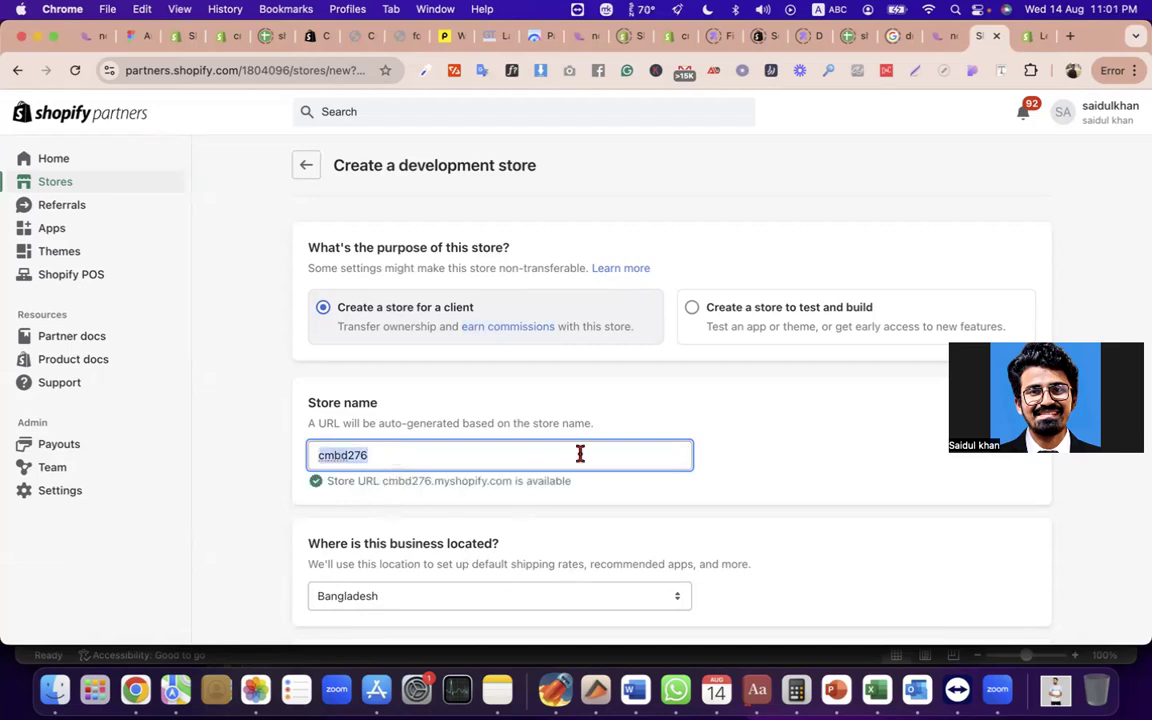
left_click(380, 483)
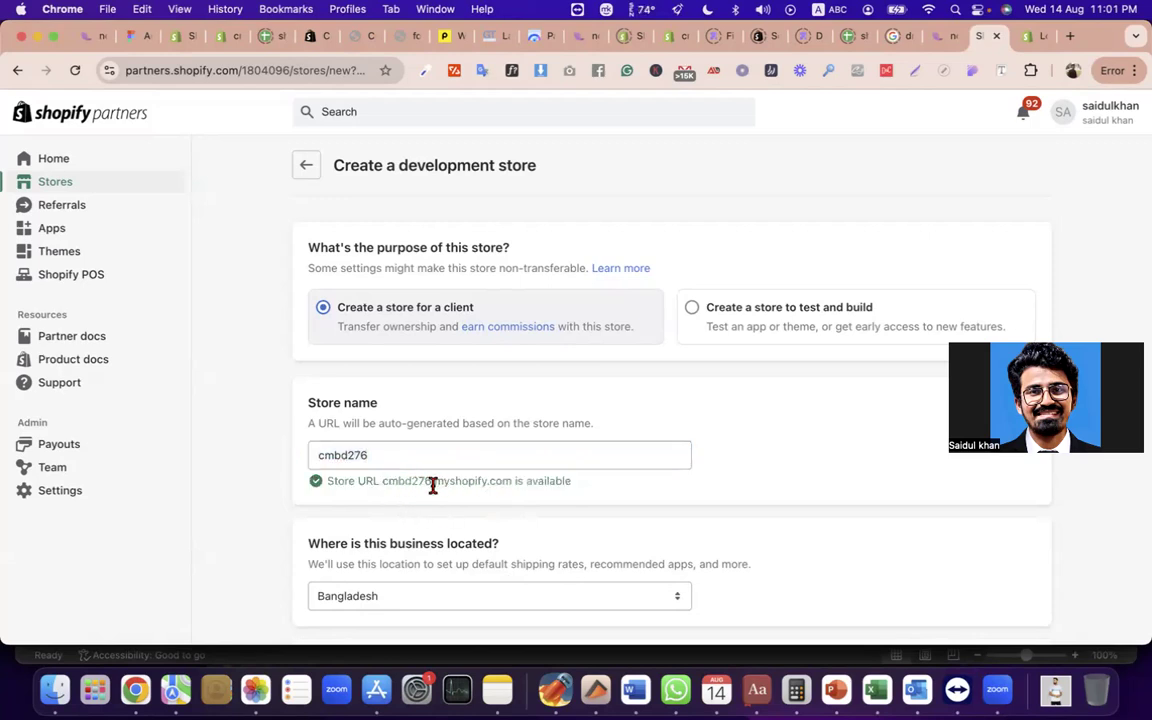
left_click_drag(388, 483, 529, 483)
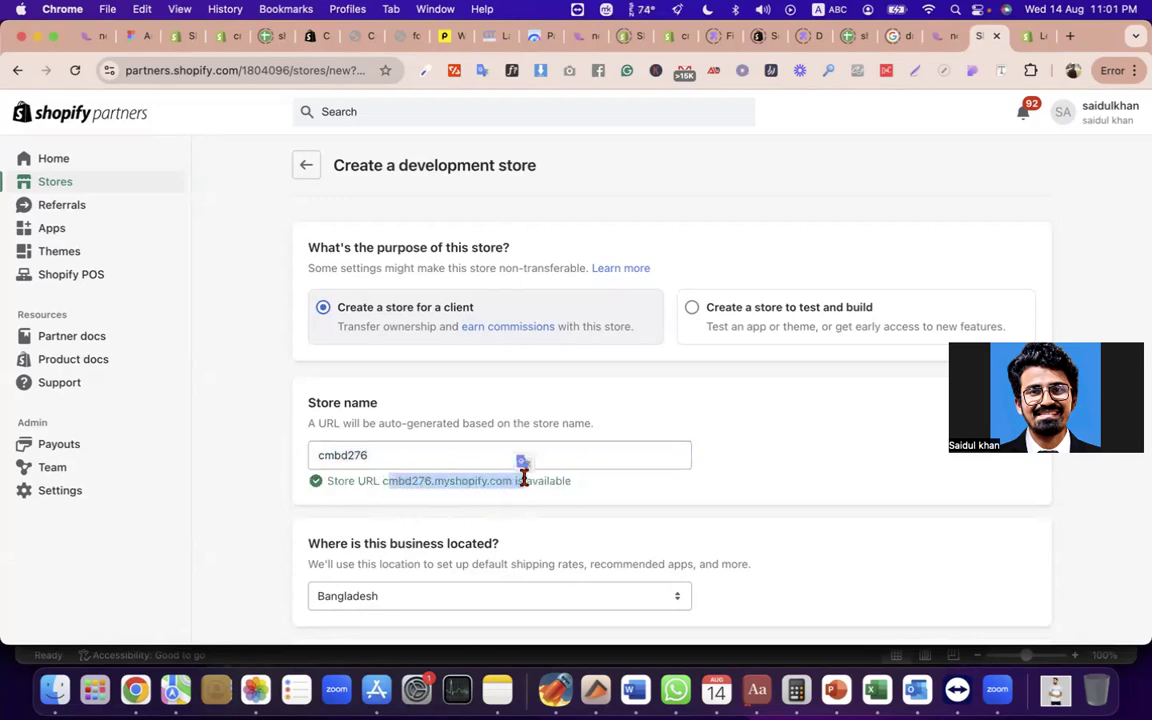
scroll(427, 556, "down", 3)
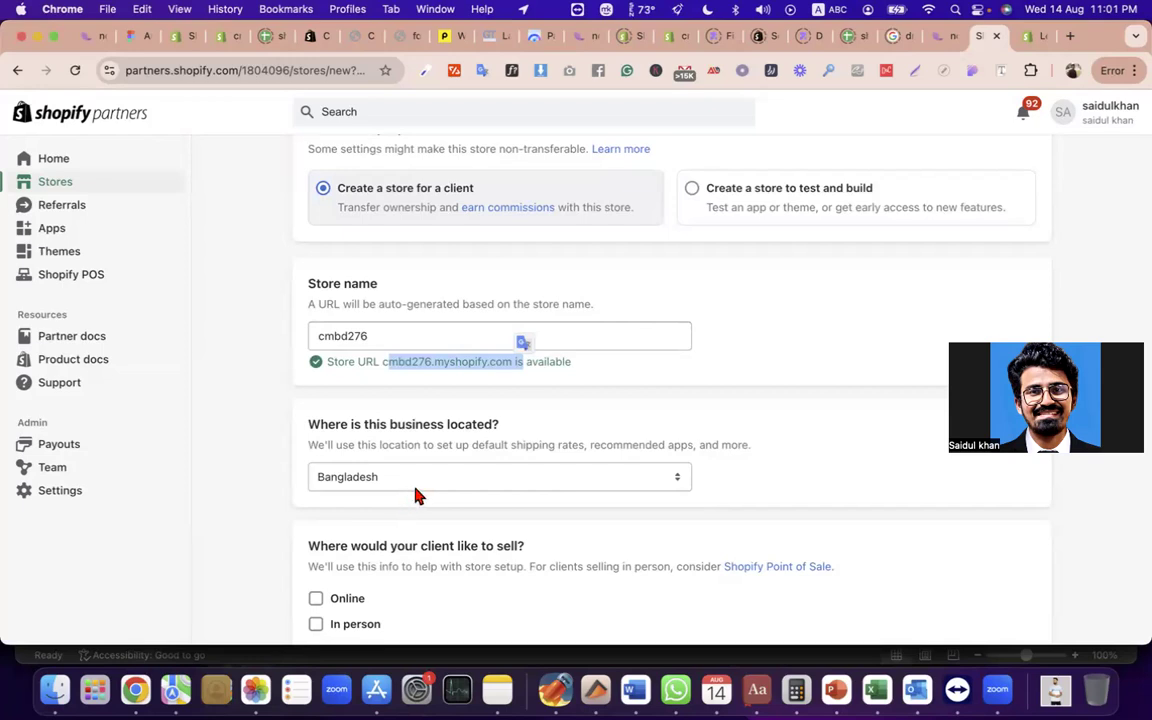
Tick Online, answer No for another platform, and create the cmbd276 development store.
scroll(418, 496, "down", 3)
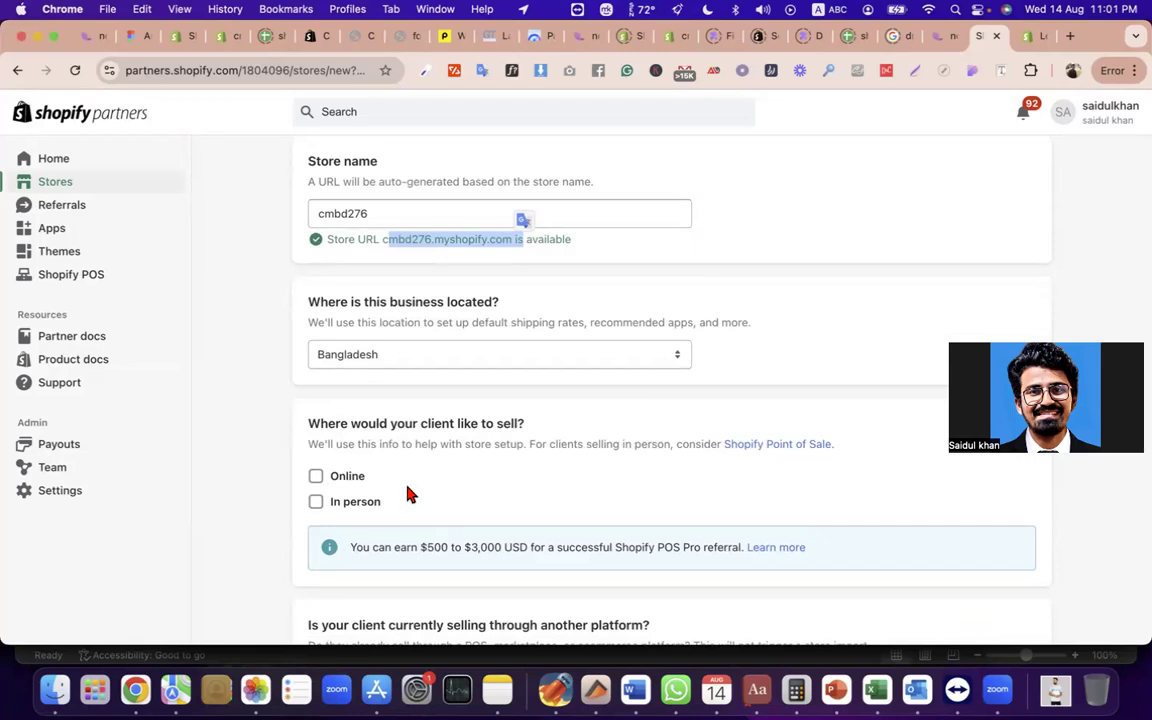
left_click(318, 478)
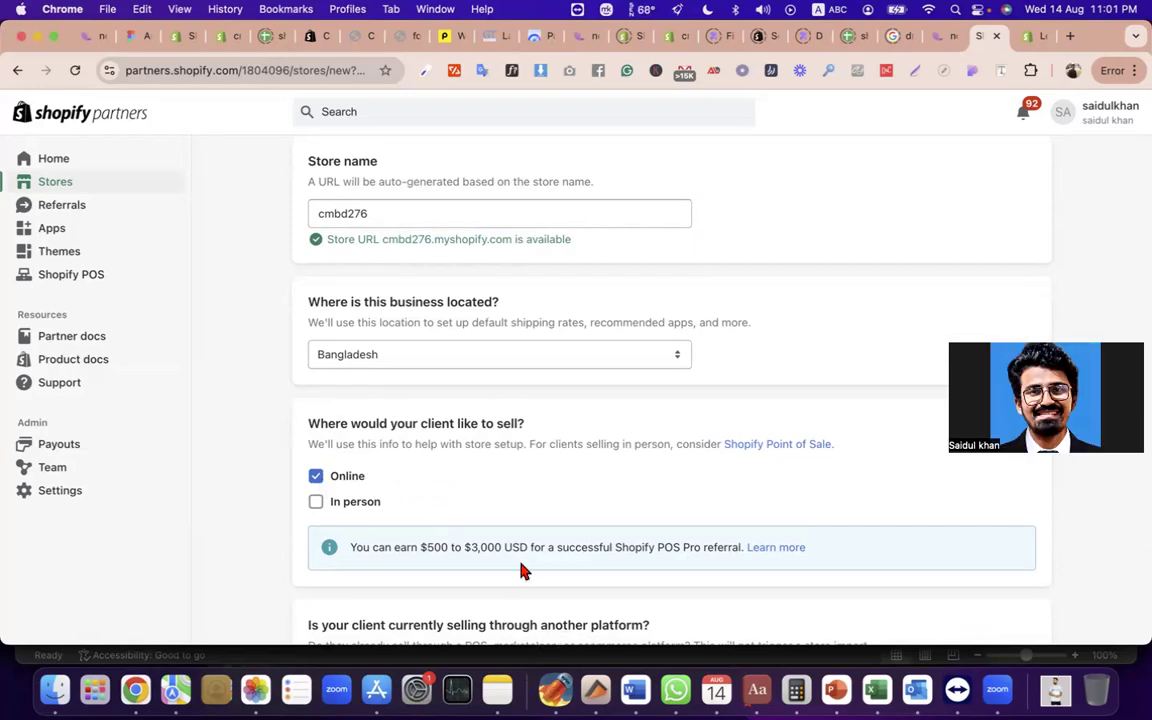
scroll(525, 570, "down", 1)
scroll(525, 570, "down", 4)
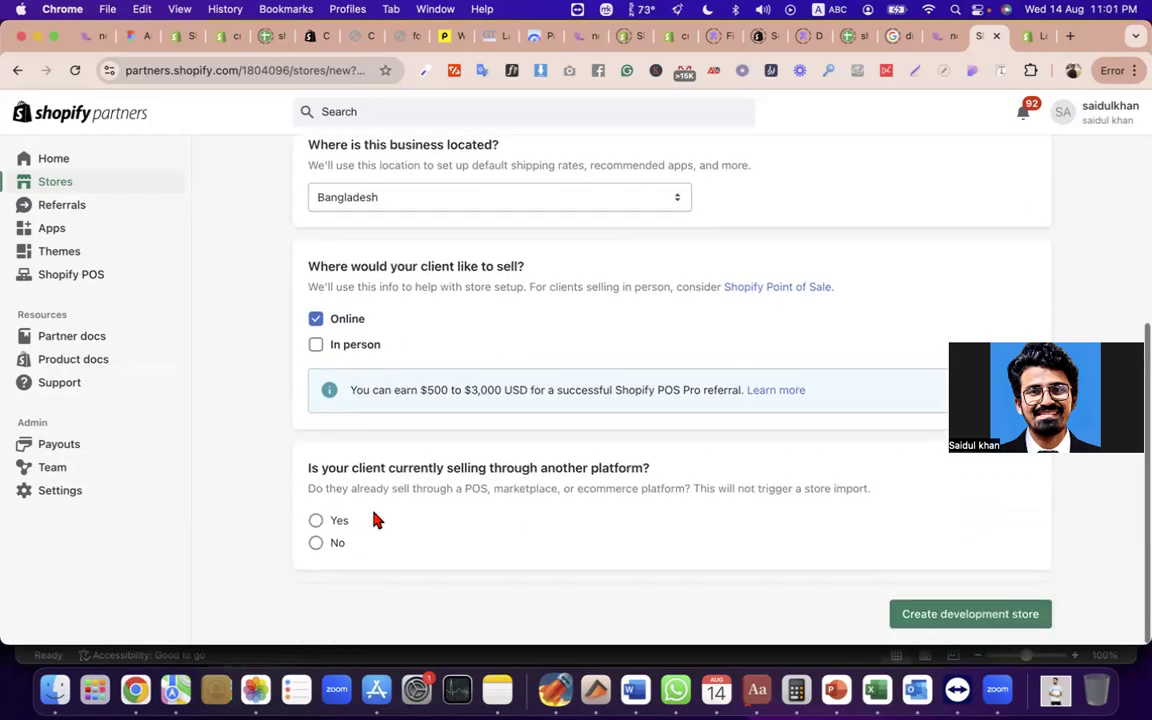
left_click(326, 522)
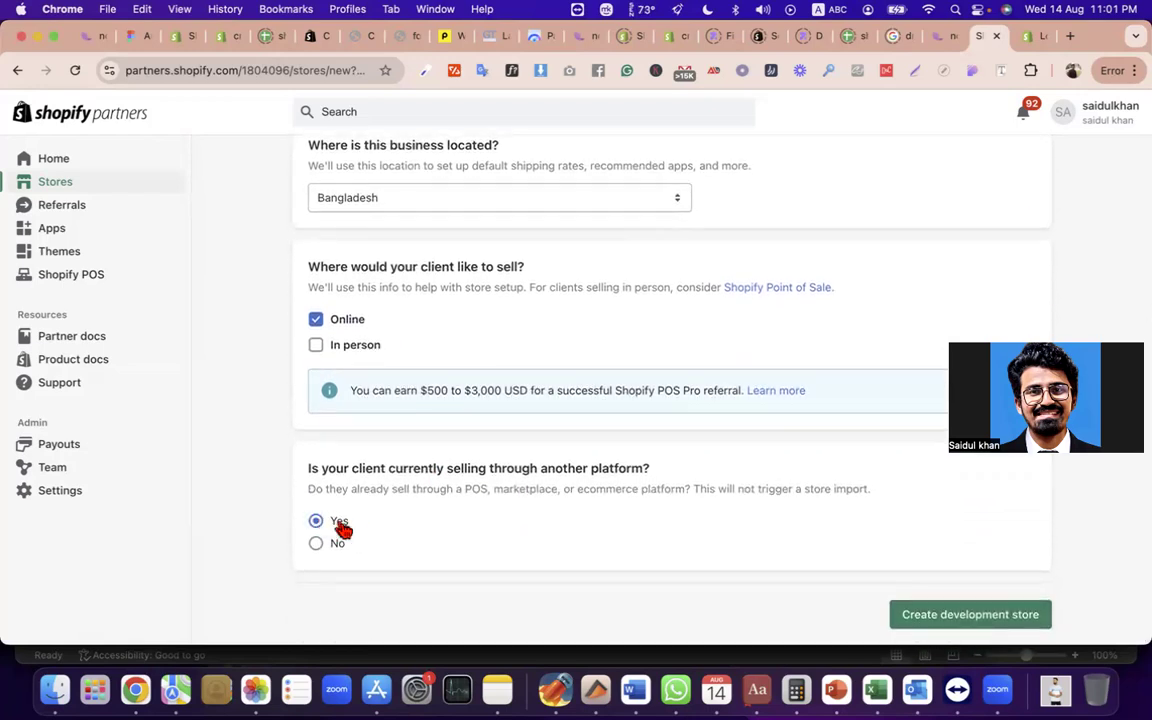
left_click(330, 545)
left_click(945, 616)
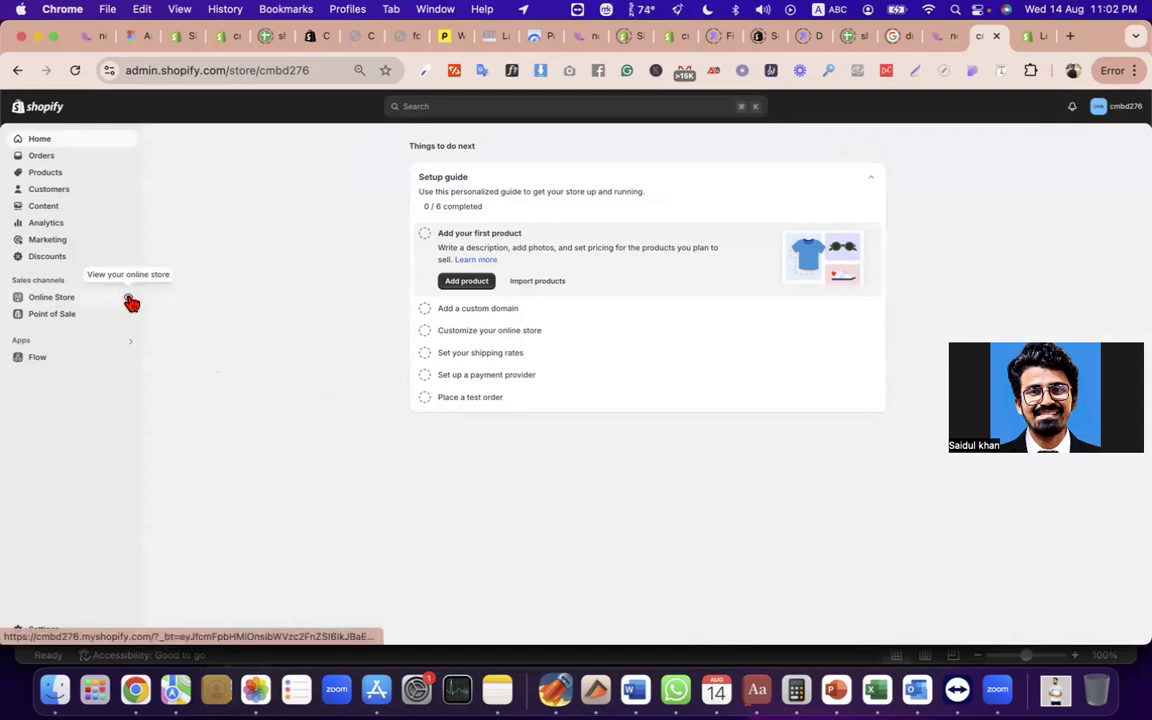
left_click(130, 301)
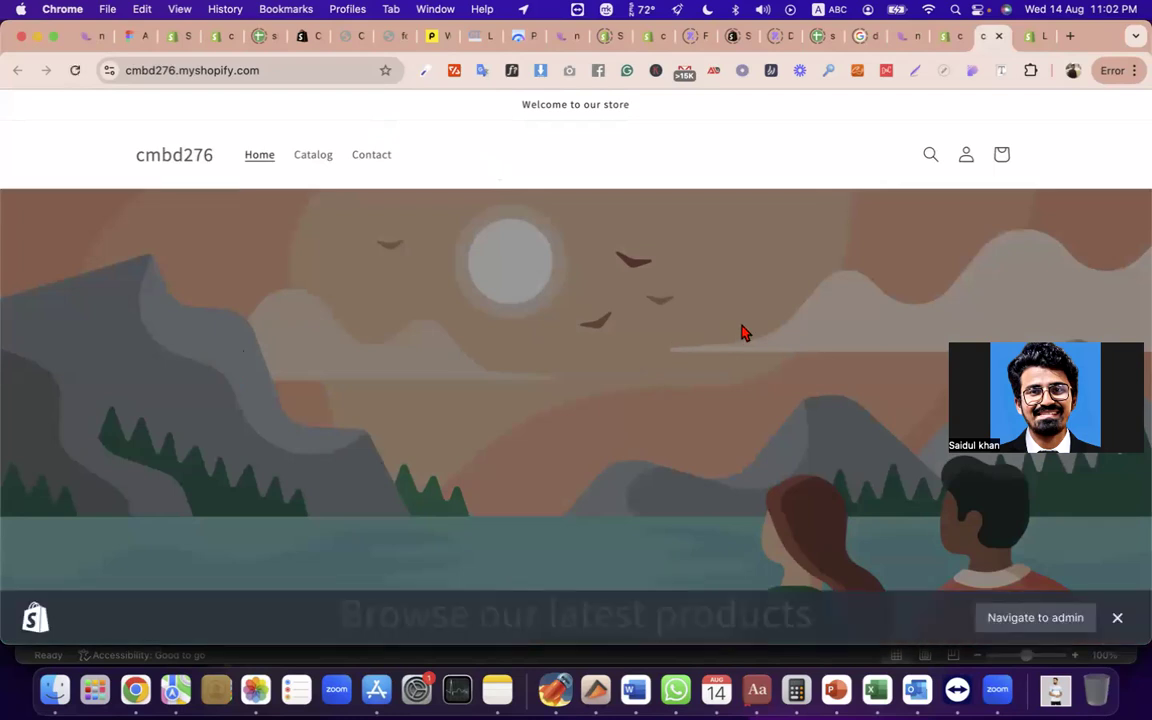
left_click(999, 37)
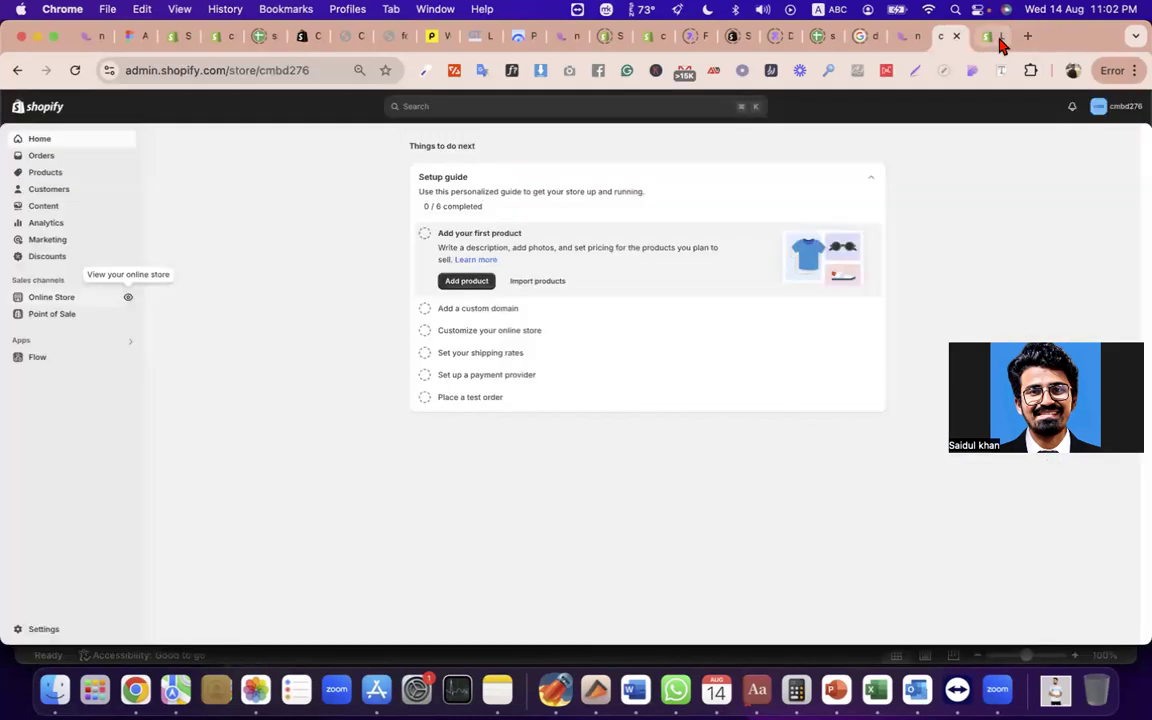
left_click(1000, 40)
left_click(1000, 37)
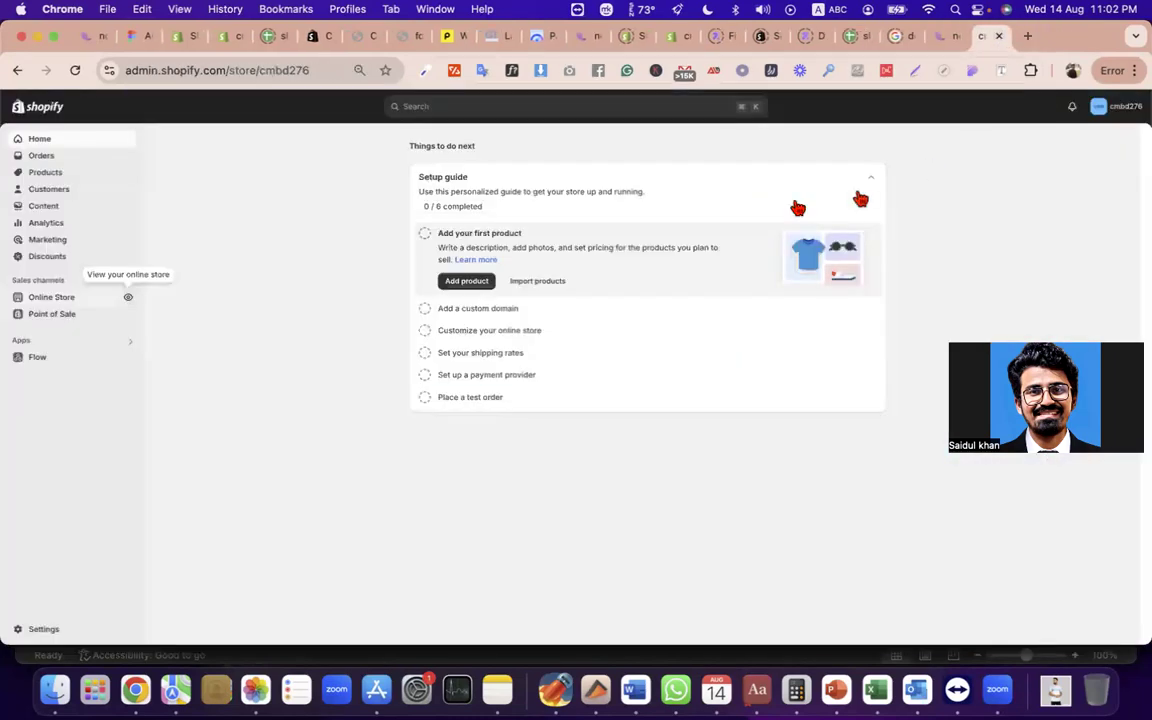
triple_click(449, 207)
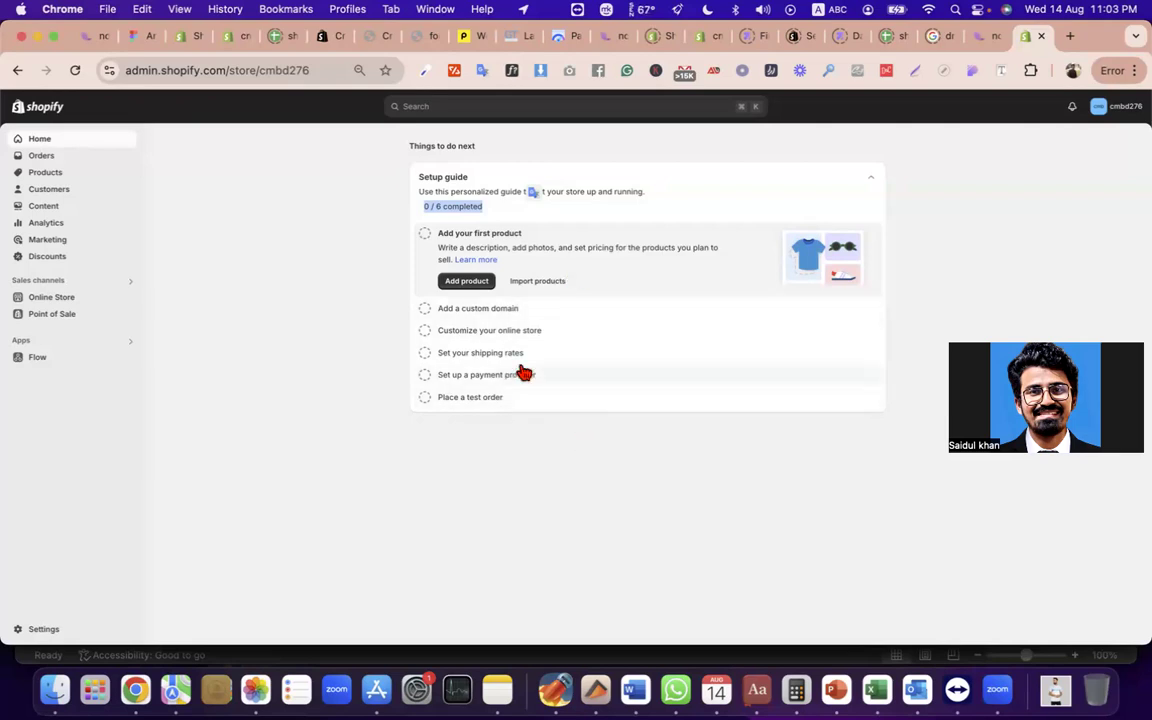
Open a blank Add product form for the cmbd276 store, plus a new browser tab.
left_click(473, 285)
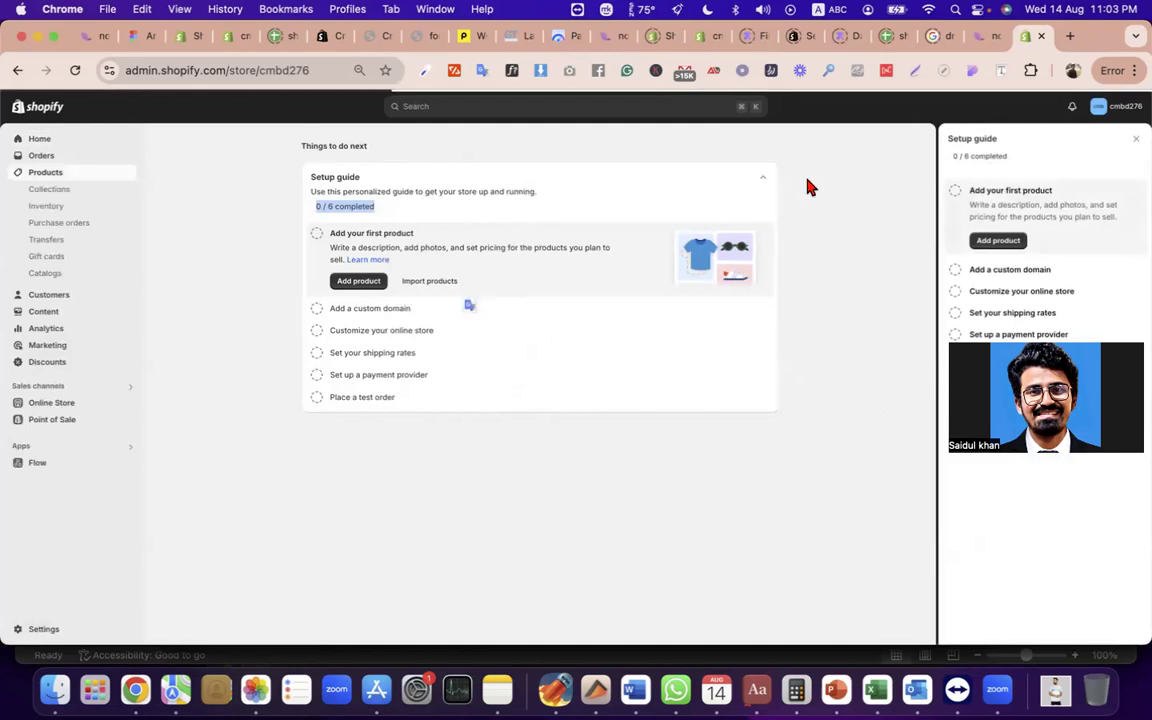
left_click(998, 240)
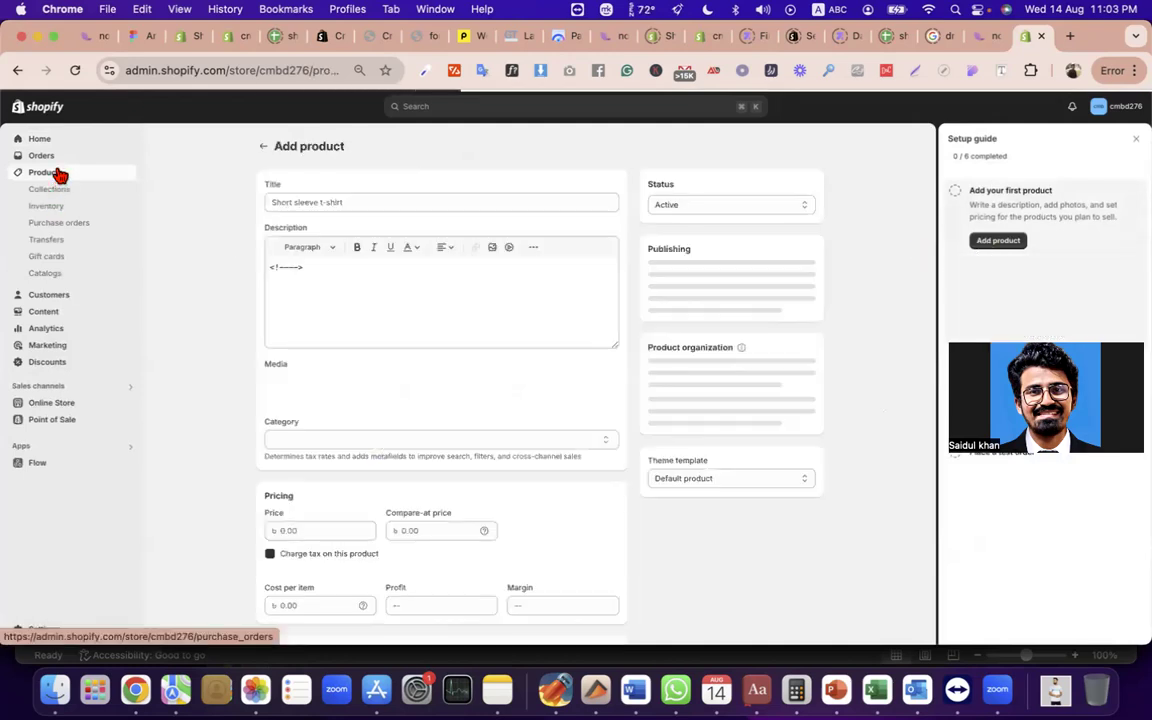
left_click(318, 205)
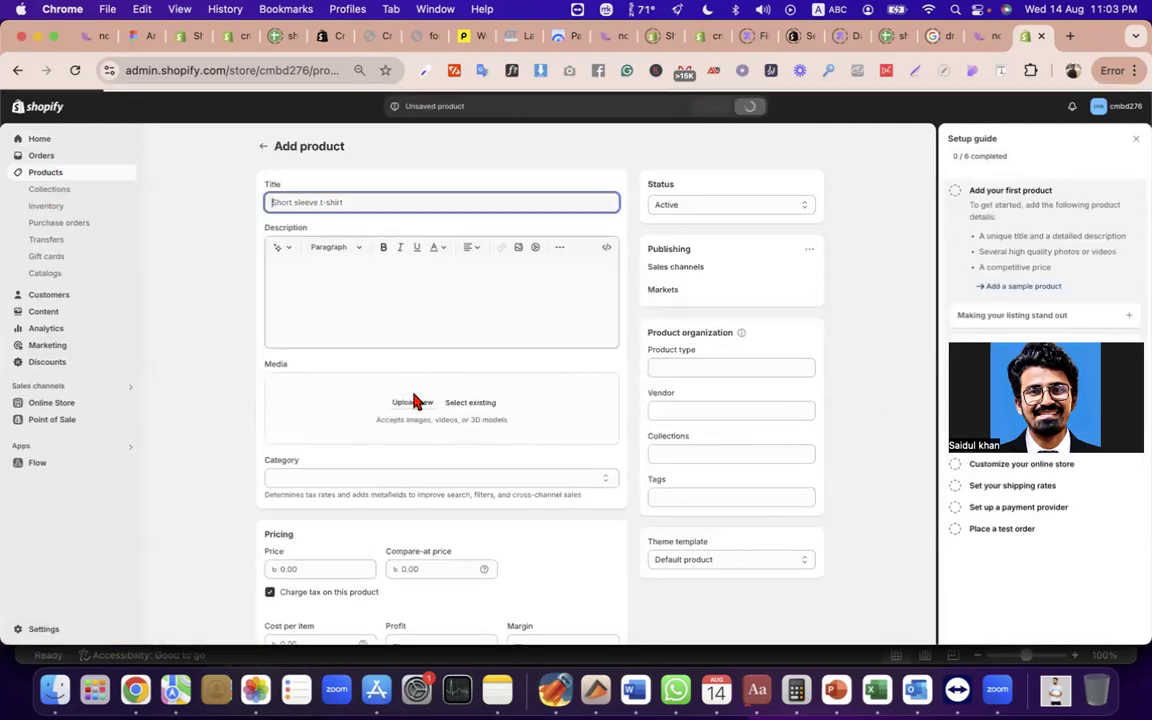
left_click(1072, 40)
Run a web search for 'tshirt' in the new tab.
type("tshirt")
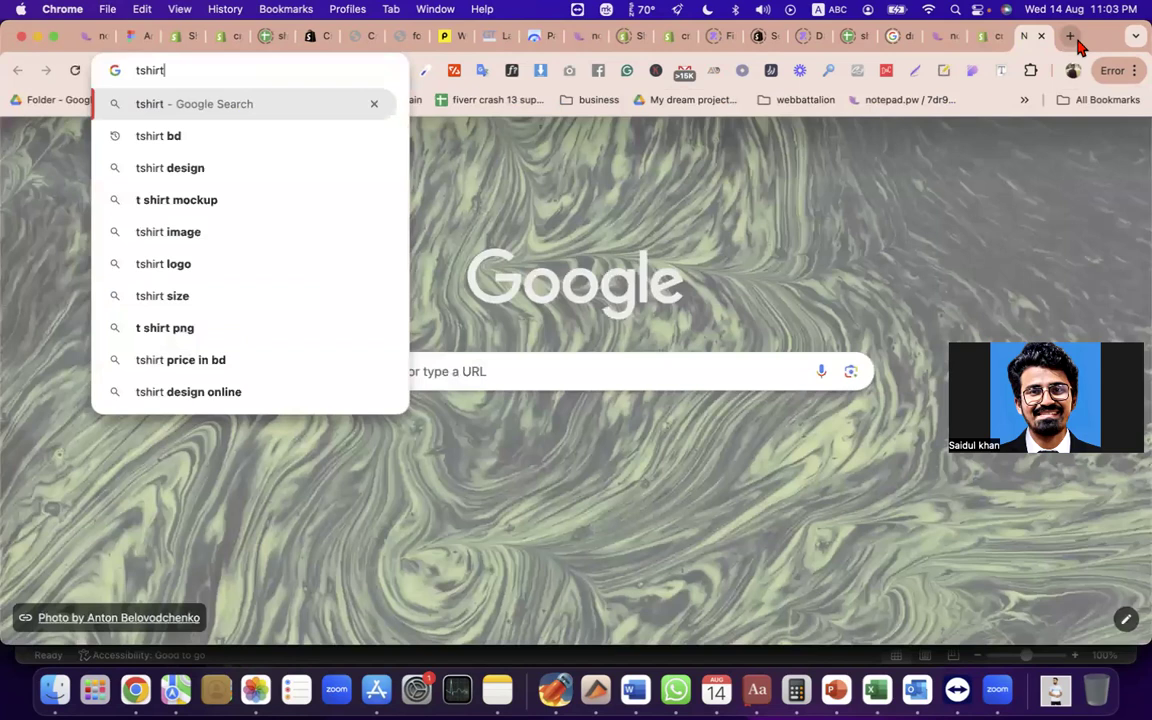
key("Return")
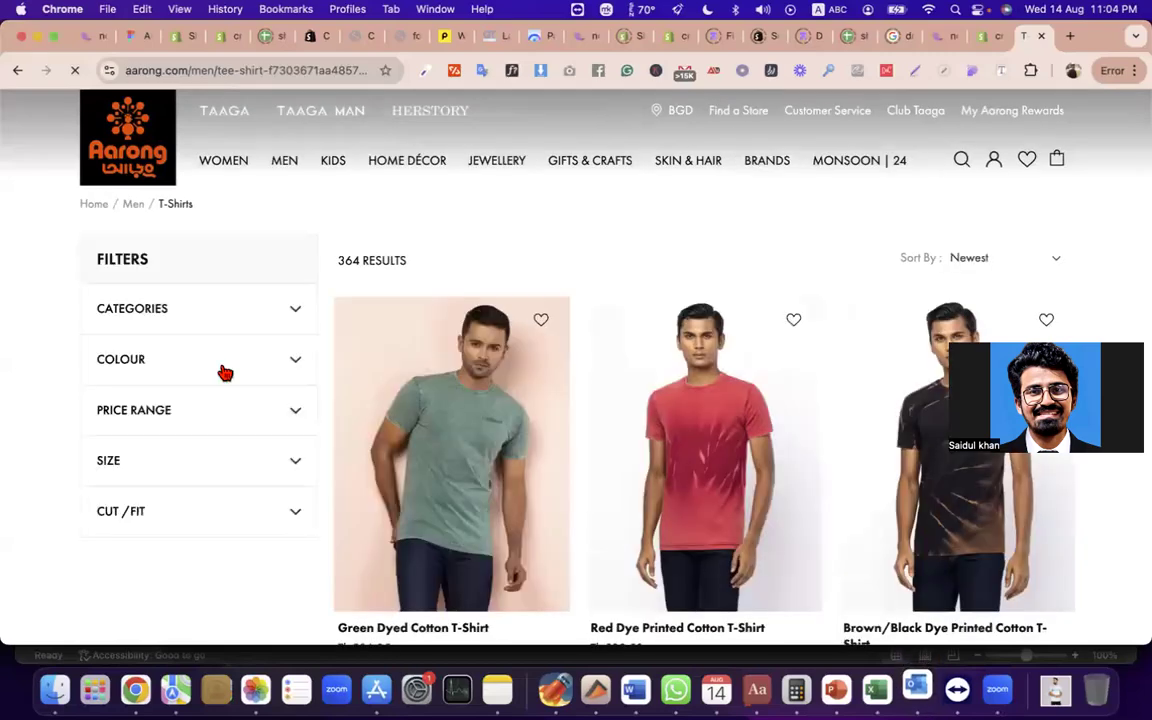
Open the Green Dyed Cotton T-Shirt product page from Aarong's men's T-Shirts listing.
scroll(225, 373, "down", 2)
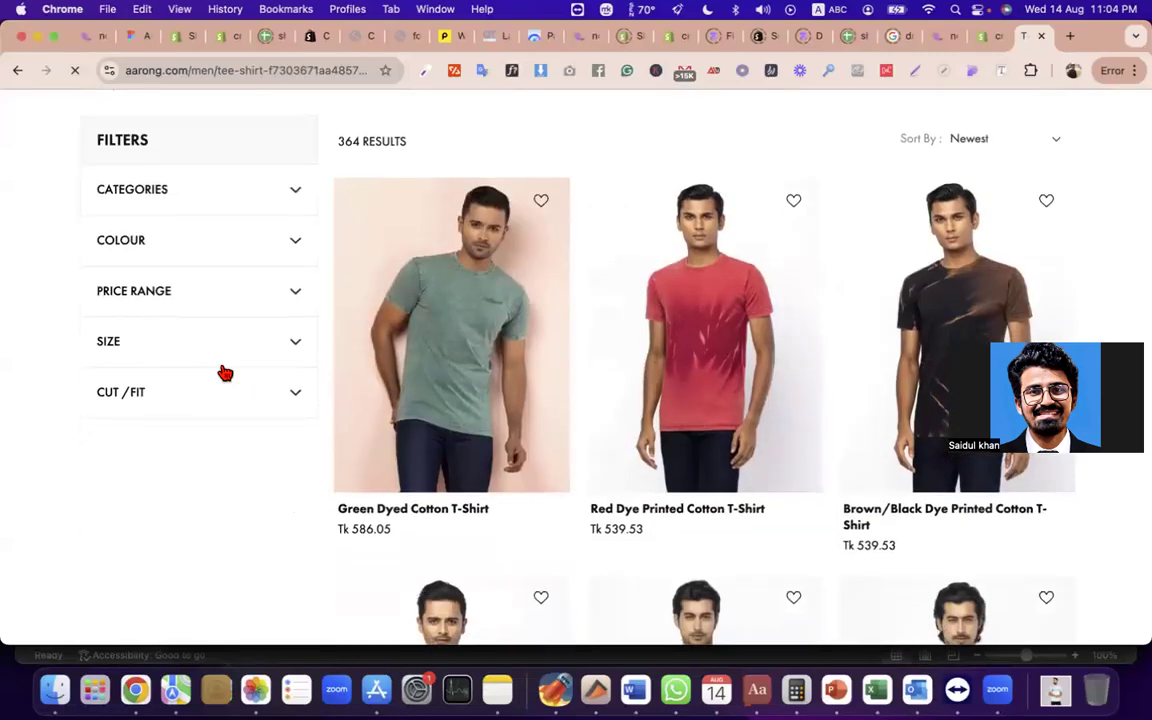
left_click(415, 420)
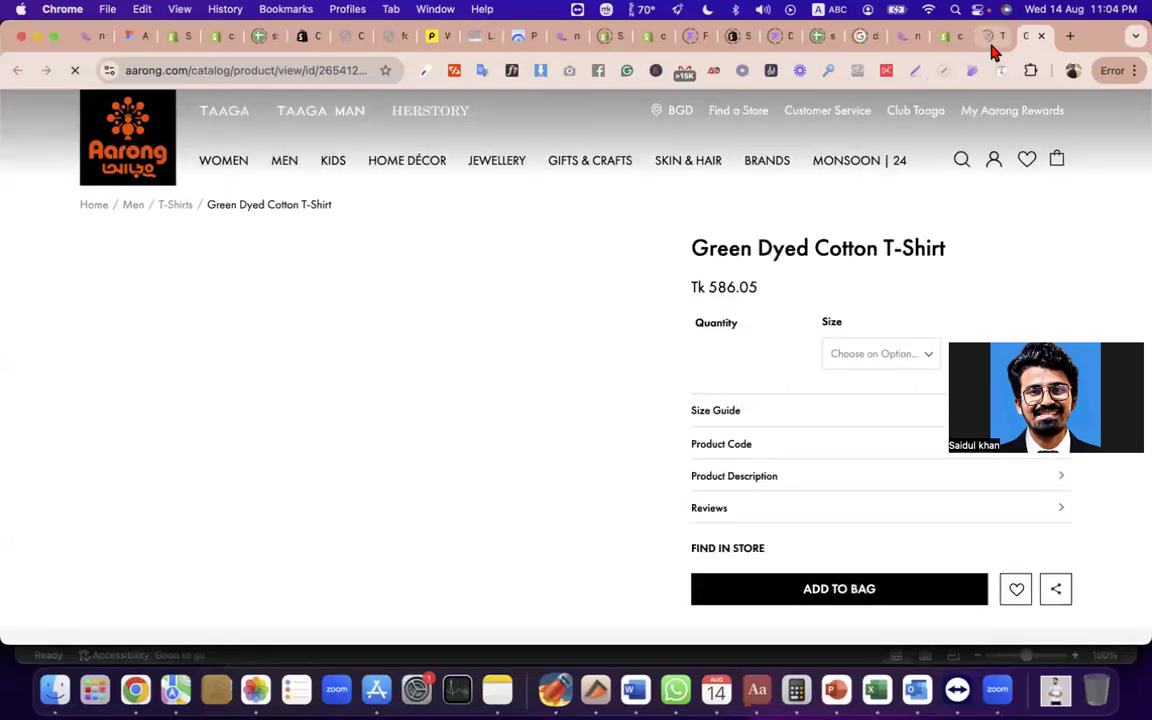
left_click(996, 42)
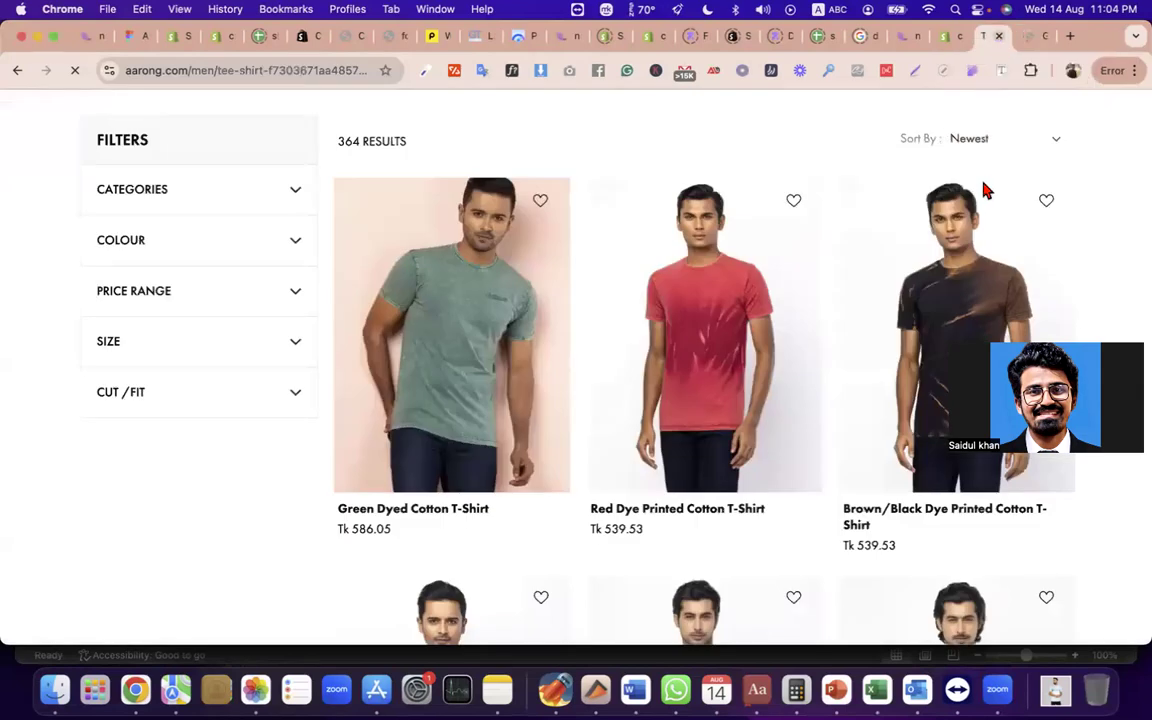
key("super+w")
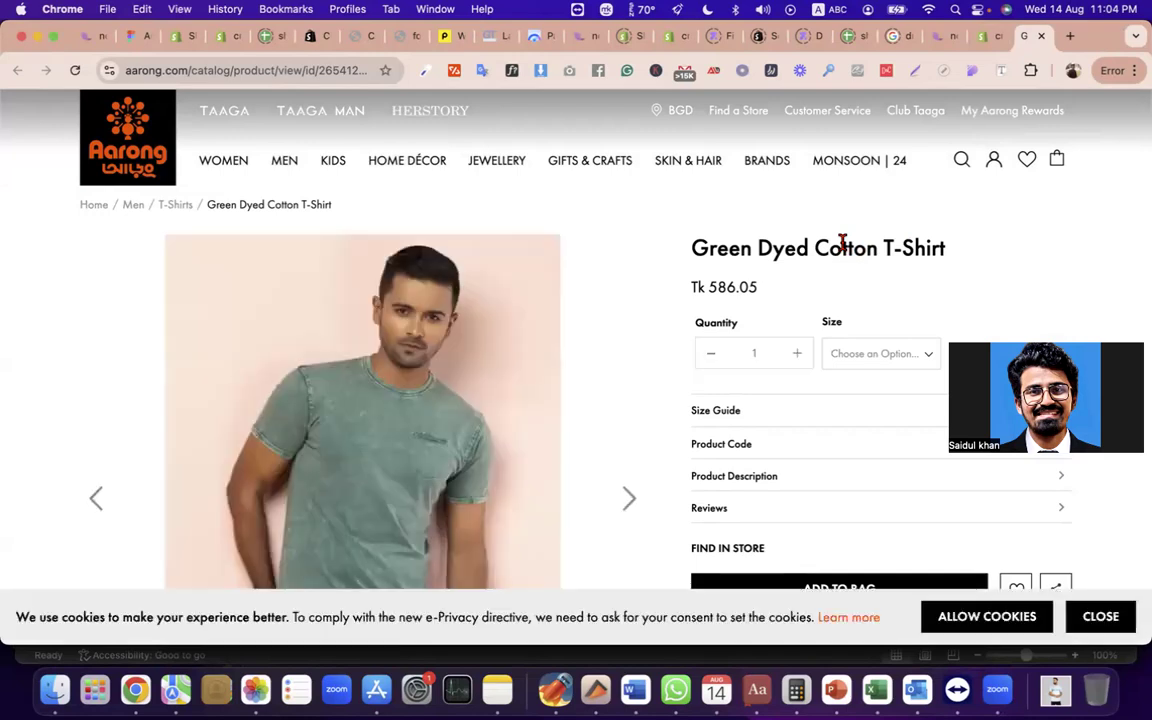
Copy the product title 'Green Dyed Cotton T-Shirt' and return to the Shopify admin tab.
triple_click(843, 243)
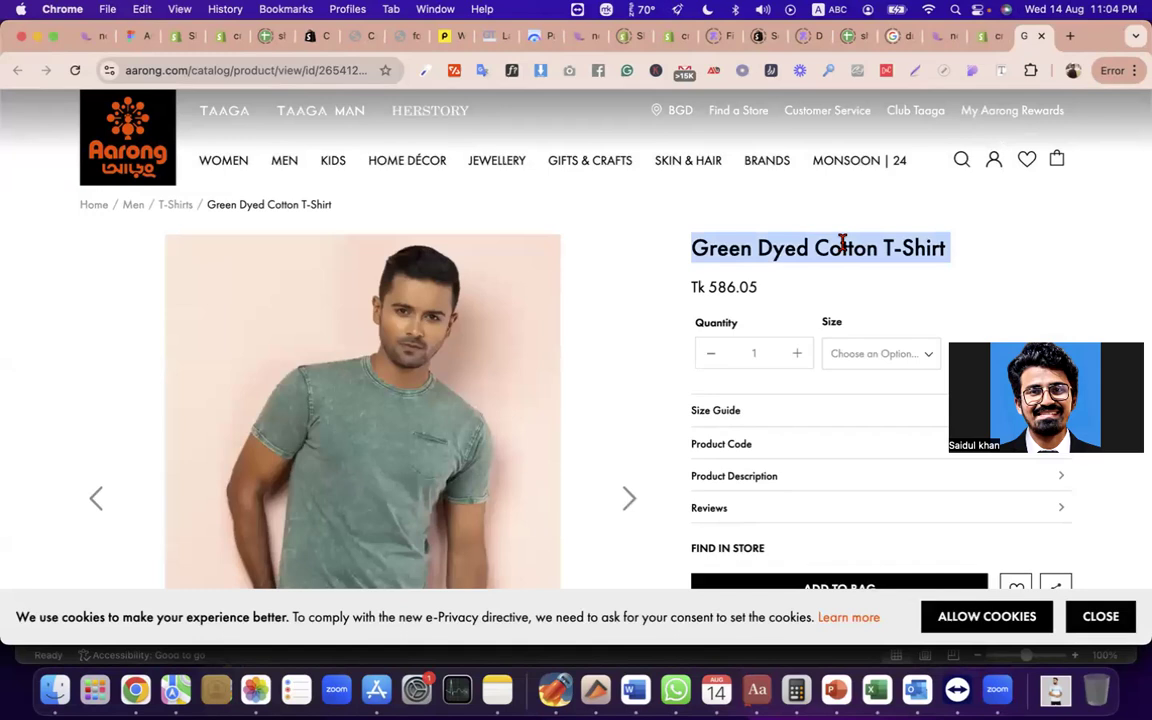
key("super+c")
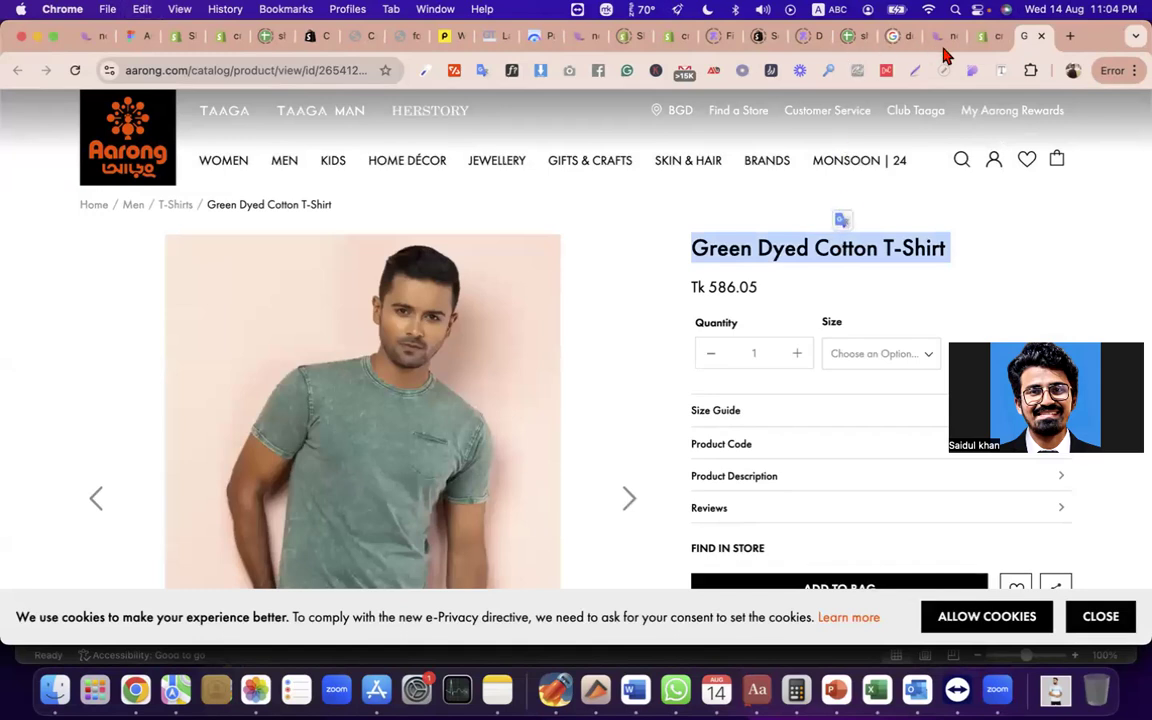
left_click(985, 38)
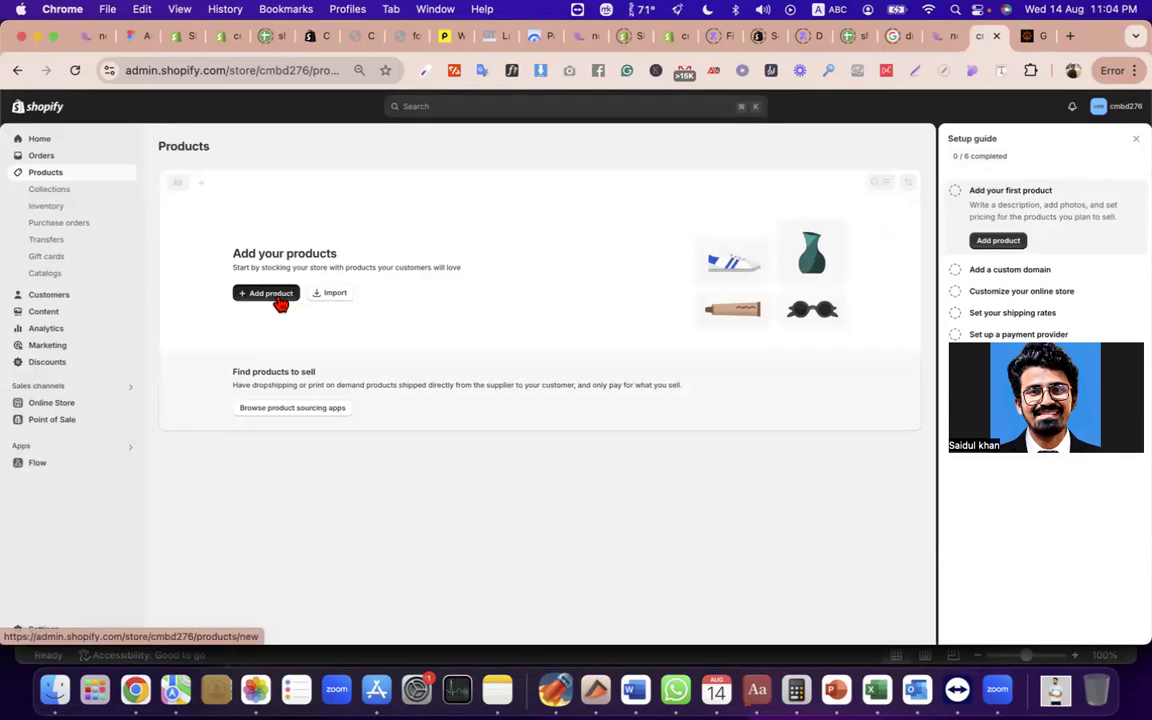
Start a new product titled 'Green Dyed Cotton T-Shirt'.
left_click(279, 301)
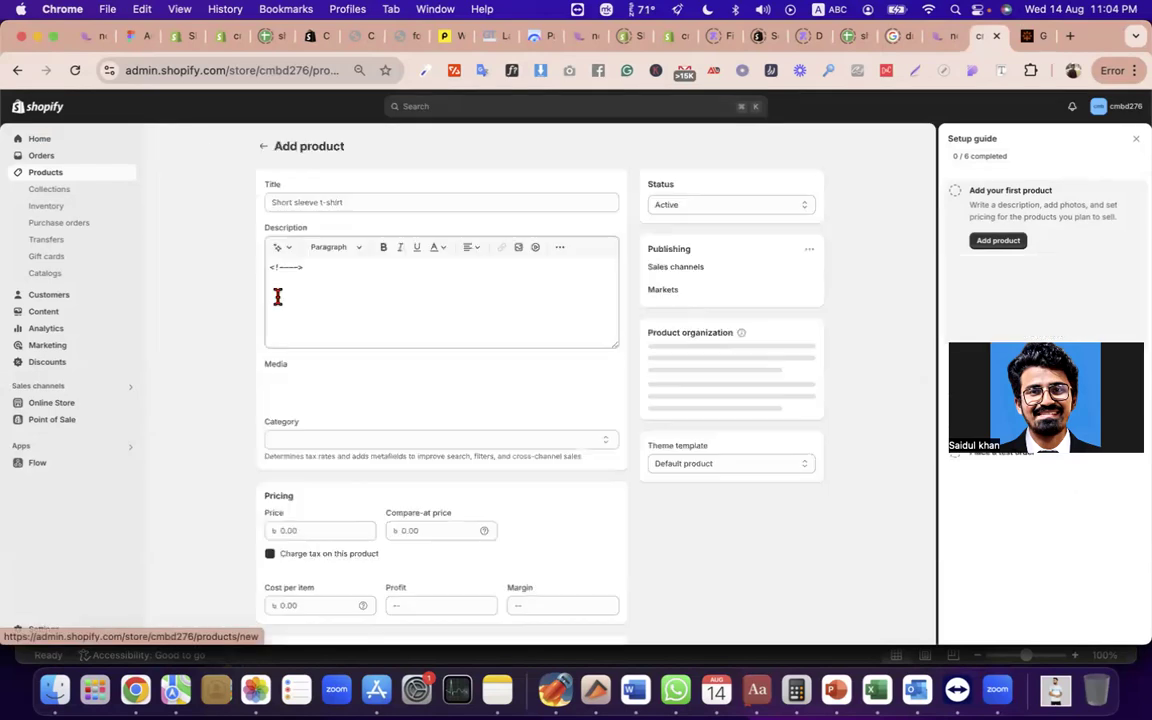
left_click(317, 201)
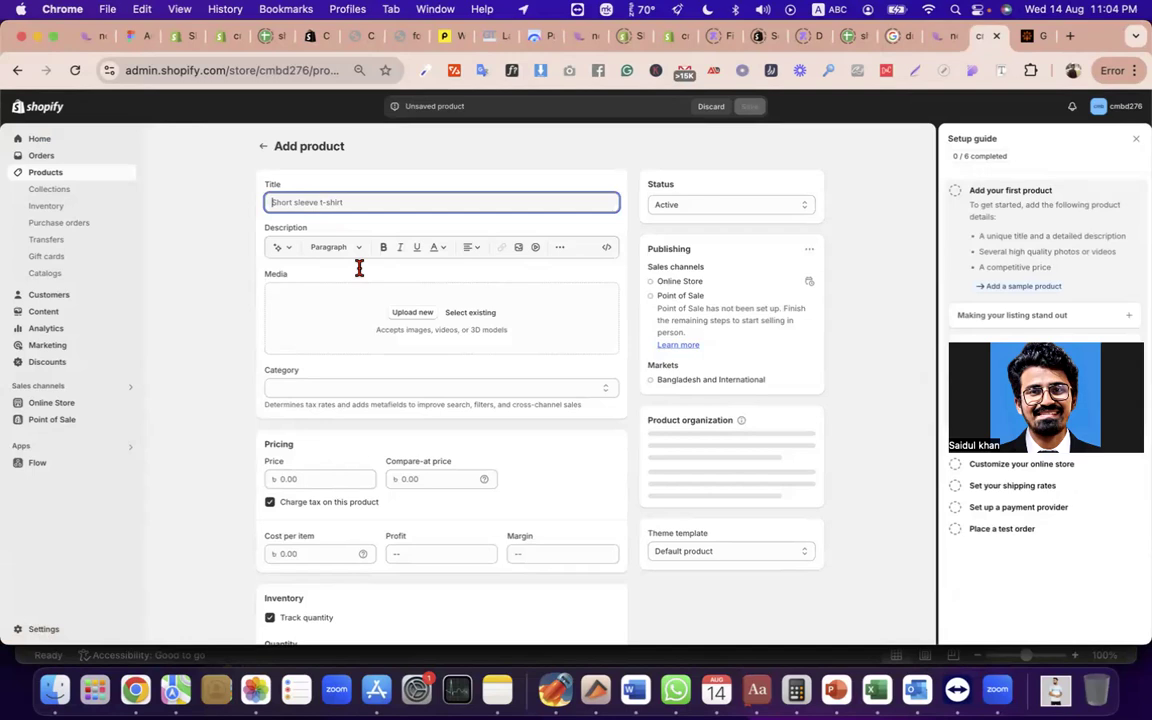
type("Green Dyed Cotton T-Shirt")
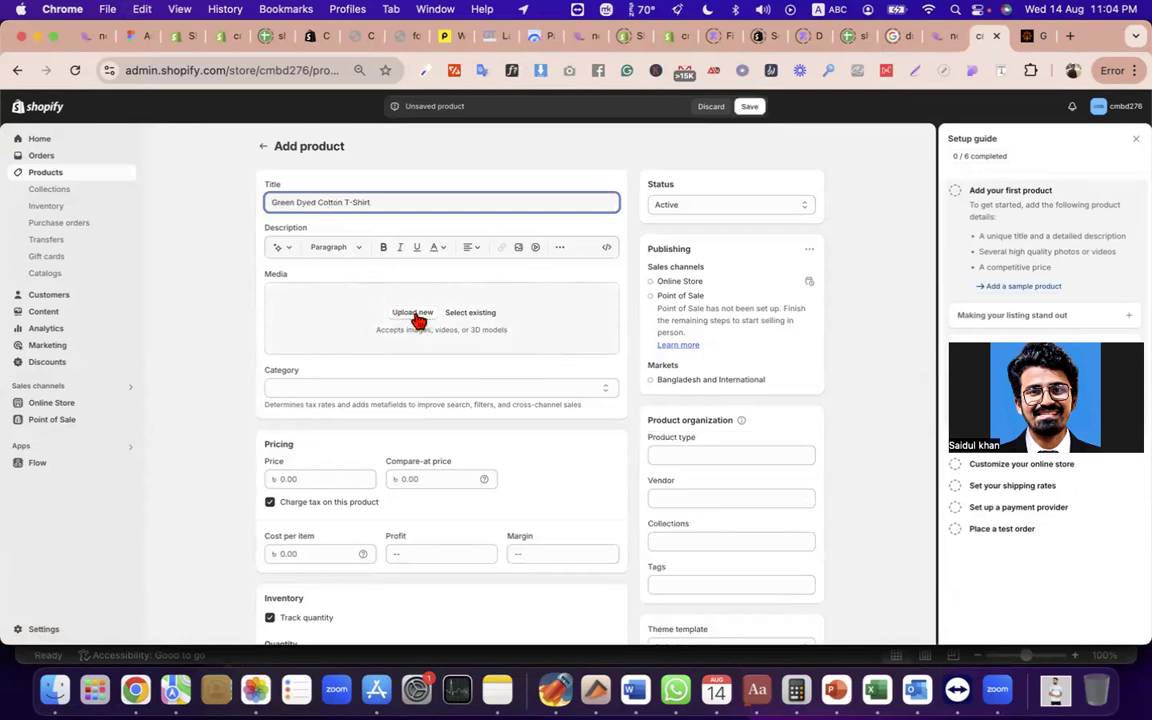
Switch the product description editor to HTML source view.
left_click(327, 248)
left_click(327, 248)
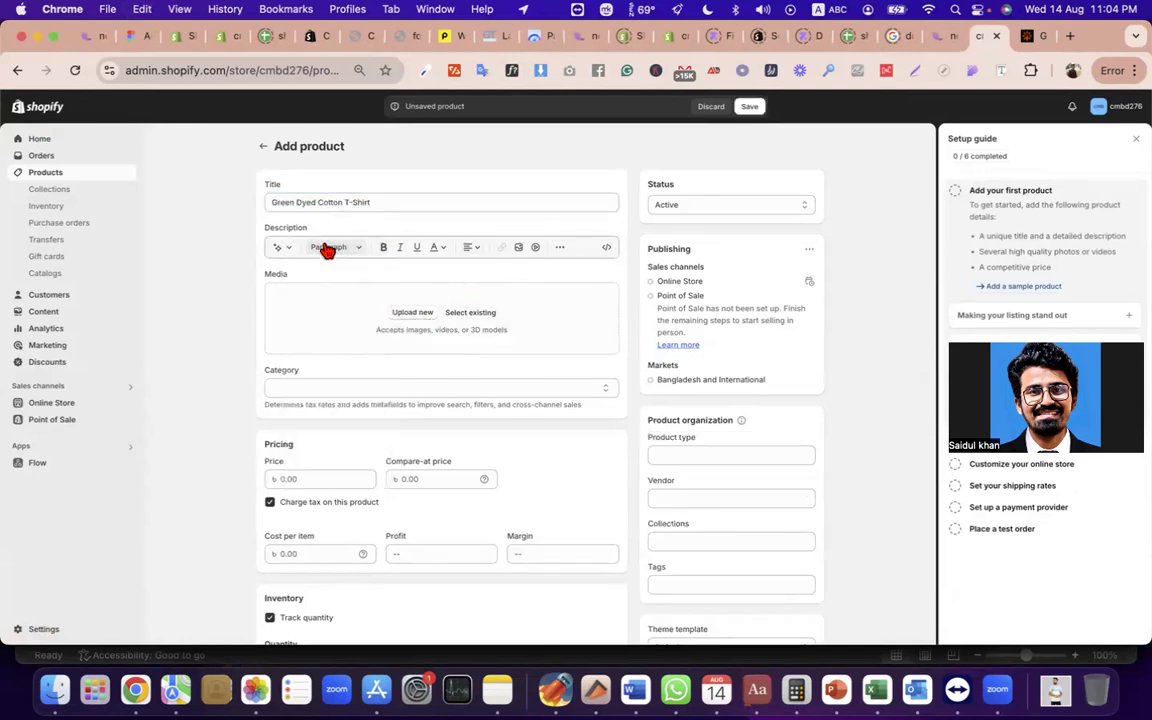
left_click(284, 253)
left_click(283, 252)
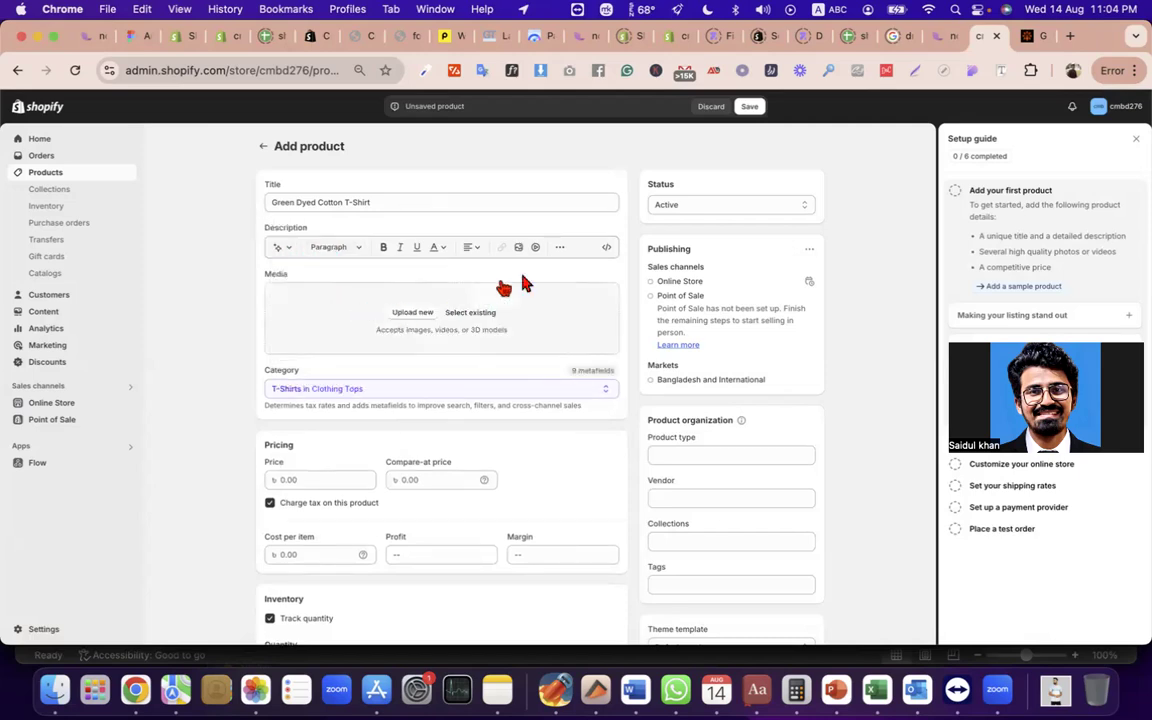
left_click(561, 250)
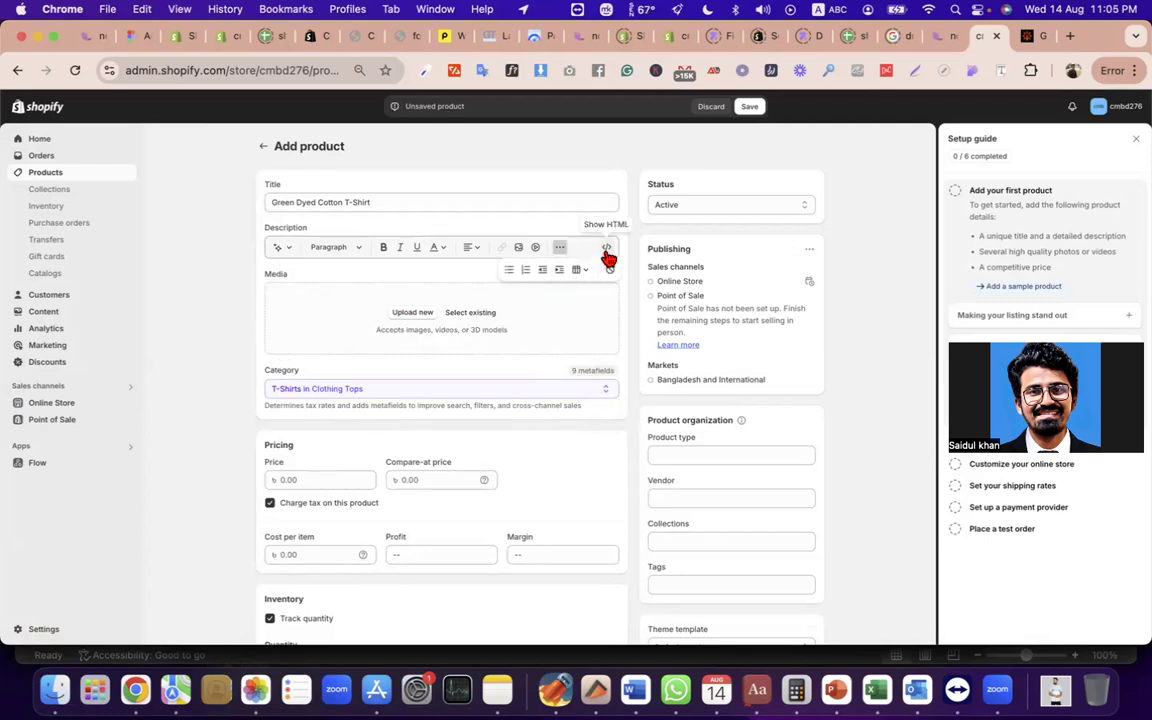
left_click(606, 252)
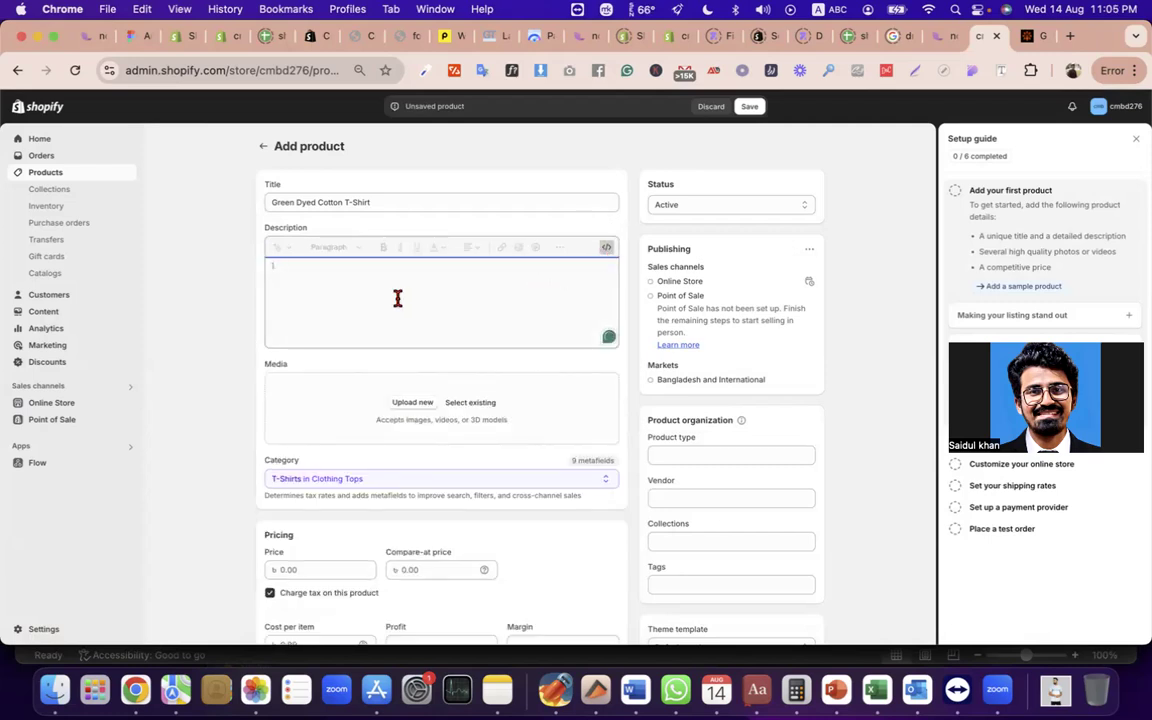
Return the description to the rich-text editor, leaving its text style unchanged.
left_click(608, 252)
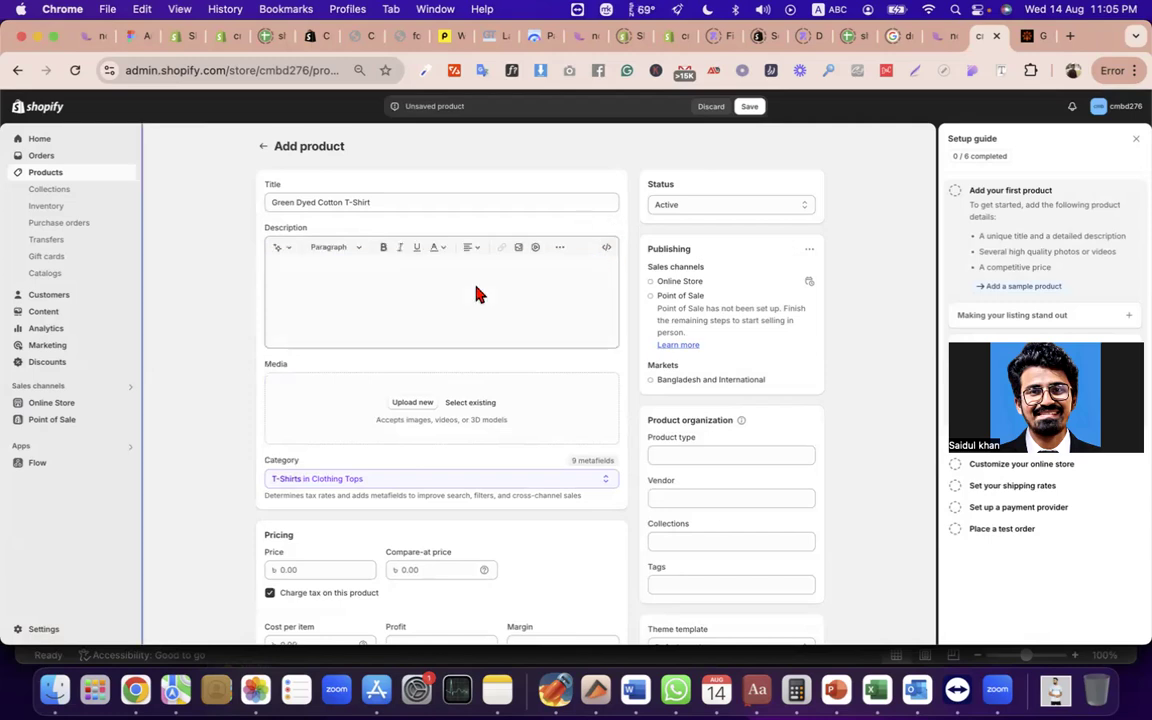
triple_click(365, 290)
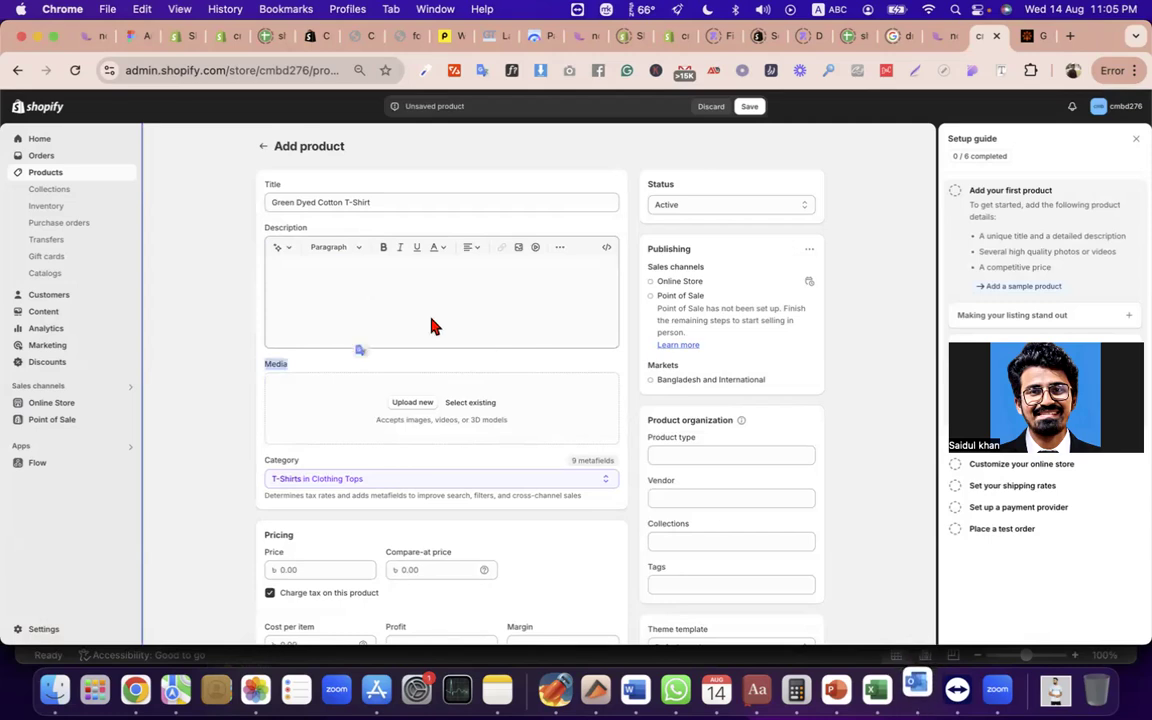
left_click(395, 314)
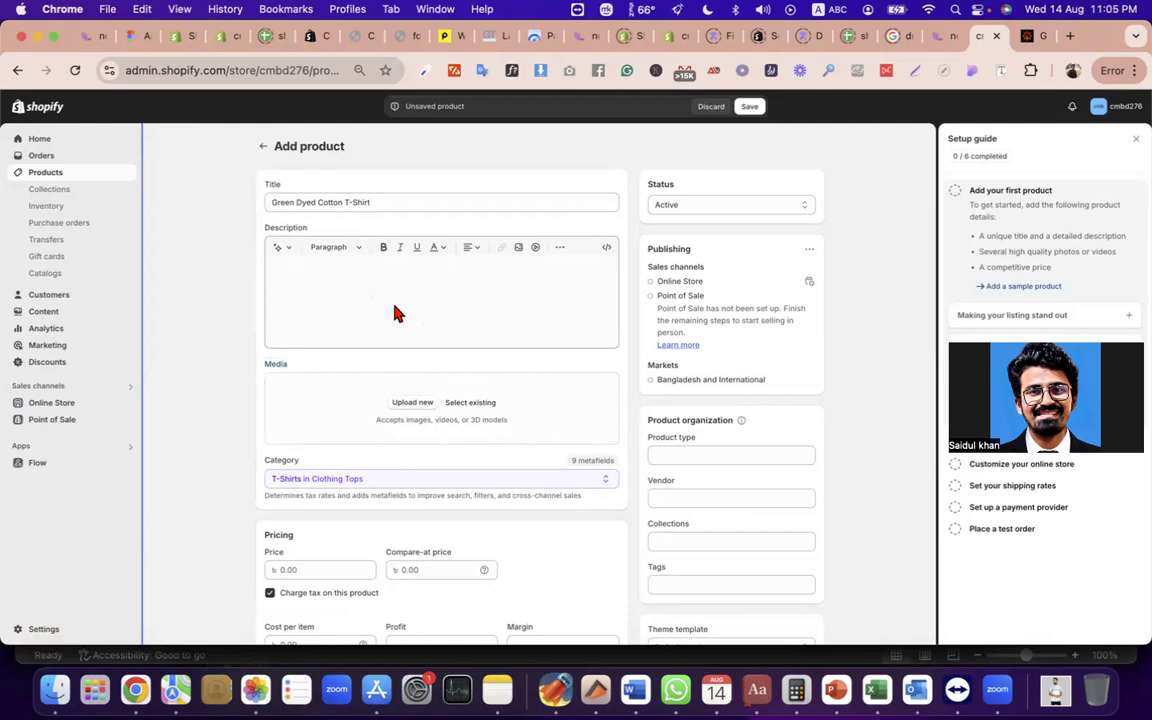
triple_click(395, 314)
left_click(395, 313)
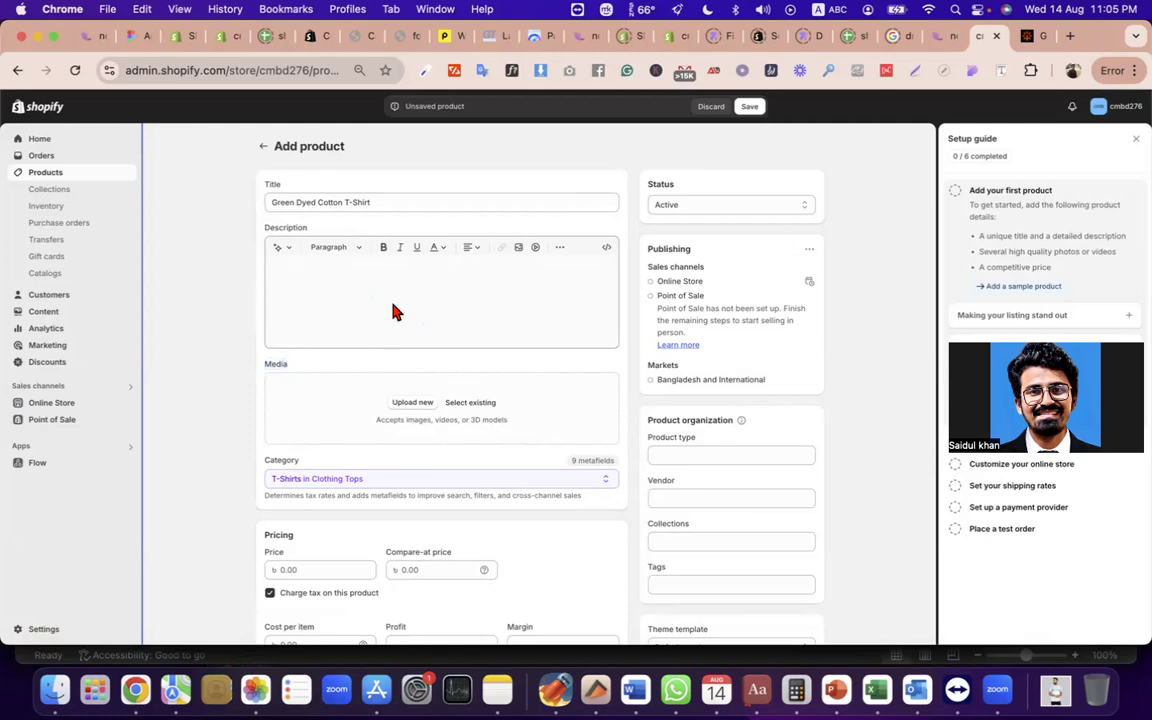
left_click(338, 250)
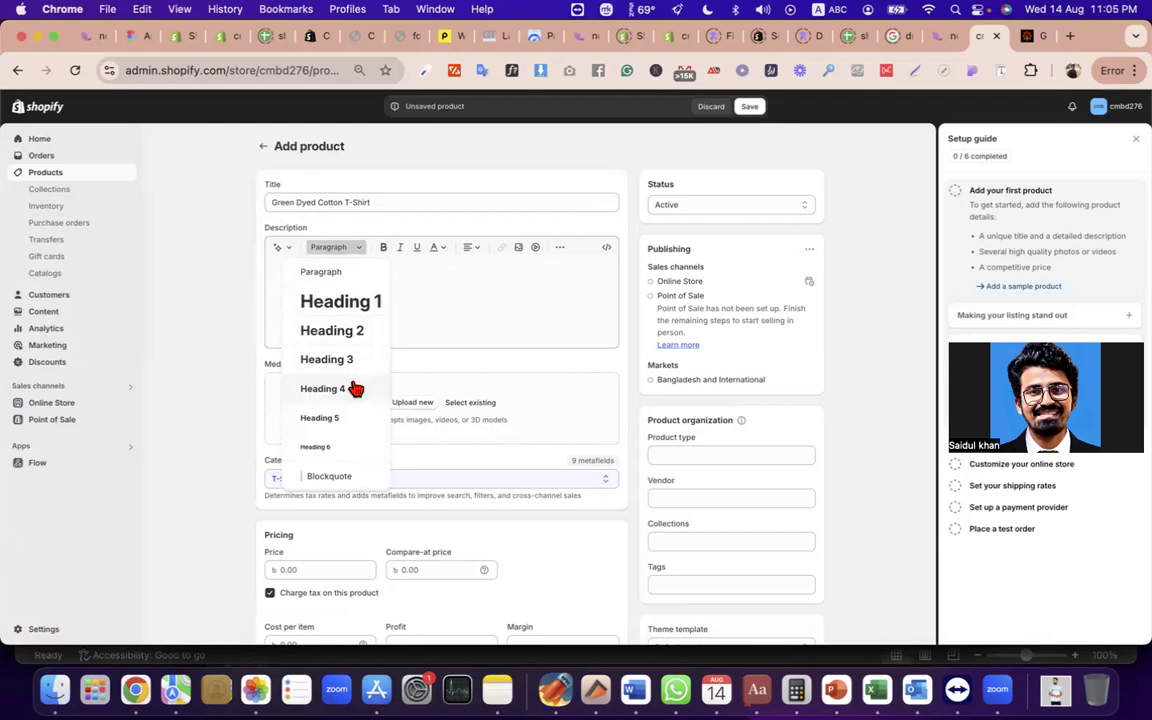
left_click(470, 329)
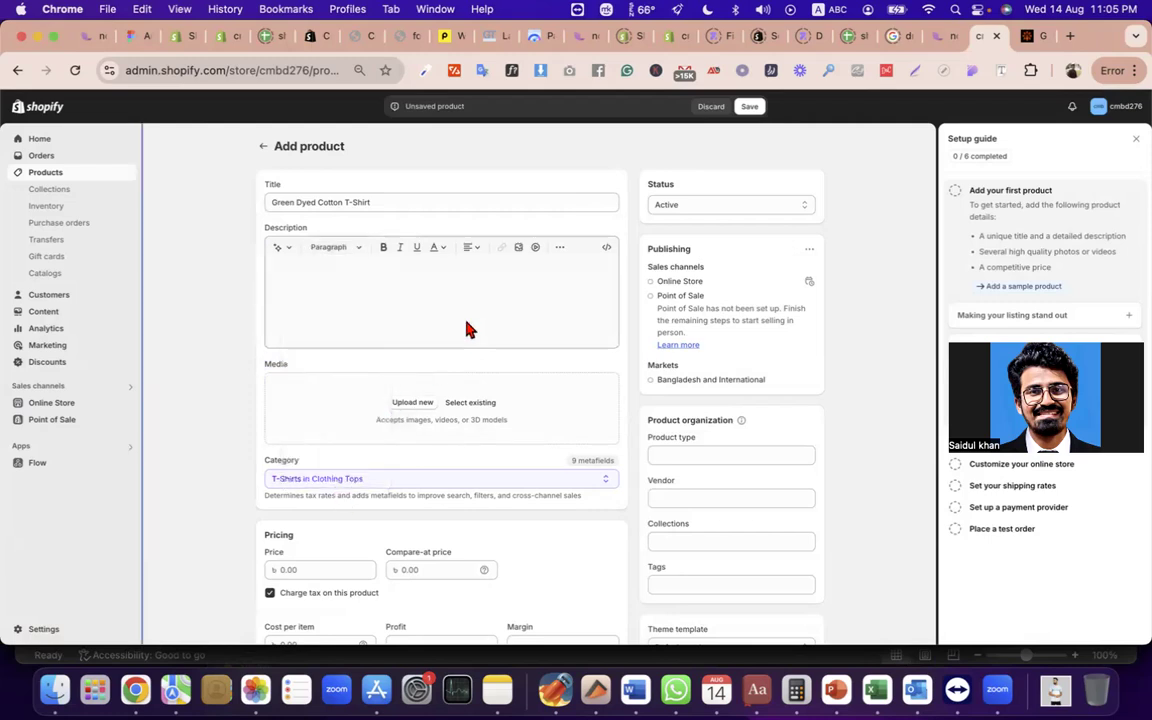
Generate an AI draft description from the keywords 'dkdk'.
left_click(283, 249)
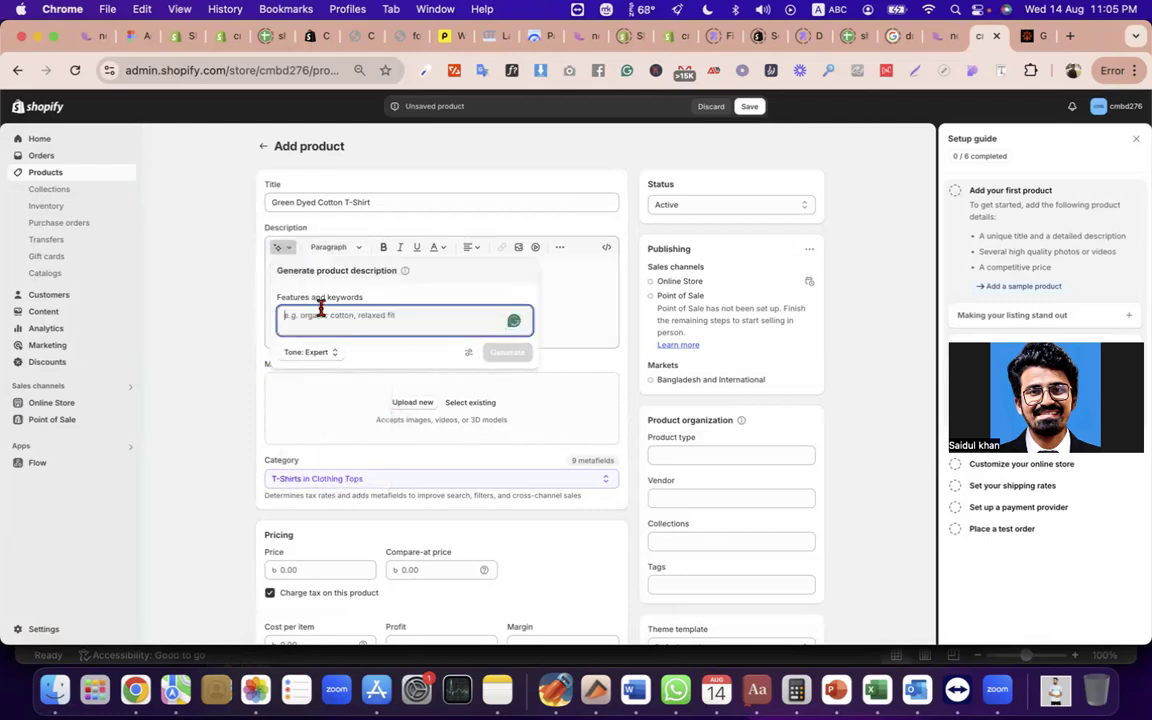
type("dkdk")
left_click(508, 355)
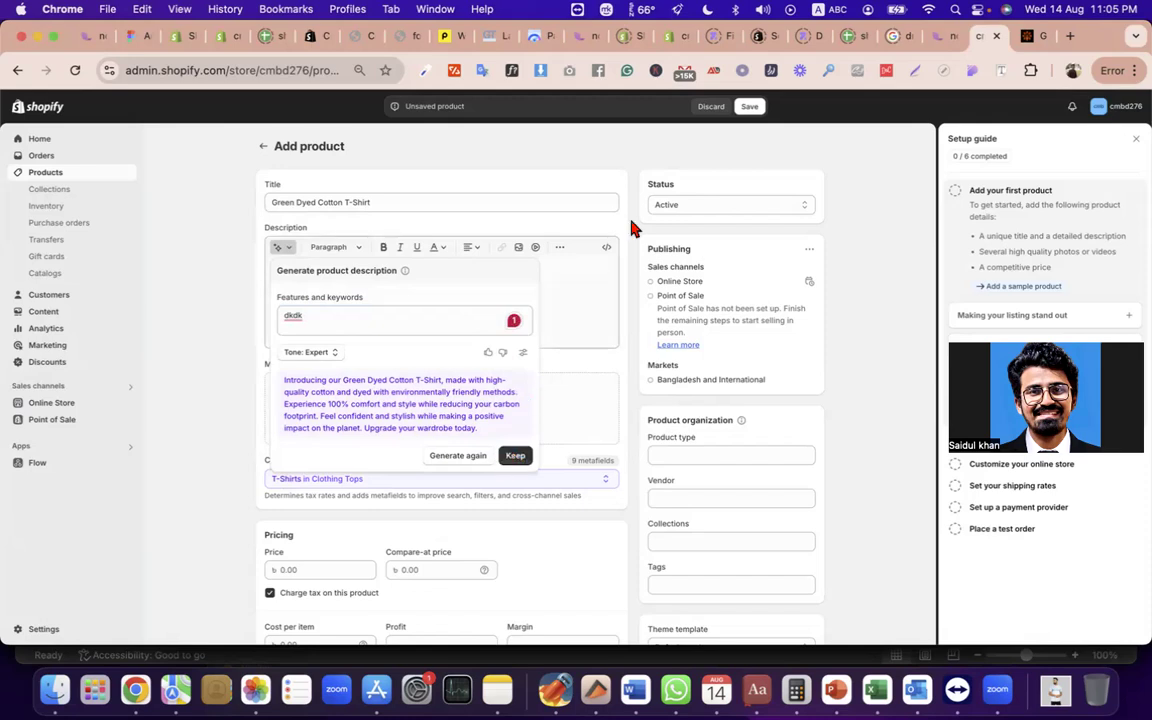
Discard the AI draft and reload the Add product page, dropping unsaved changes.
left_click(599, 301)
left_click(360, 311)
double_click(298, 313)
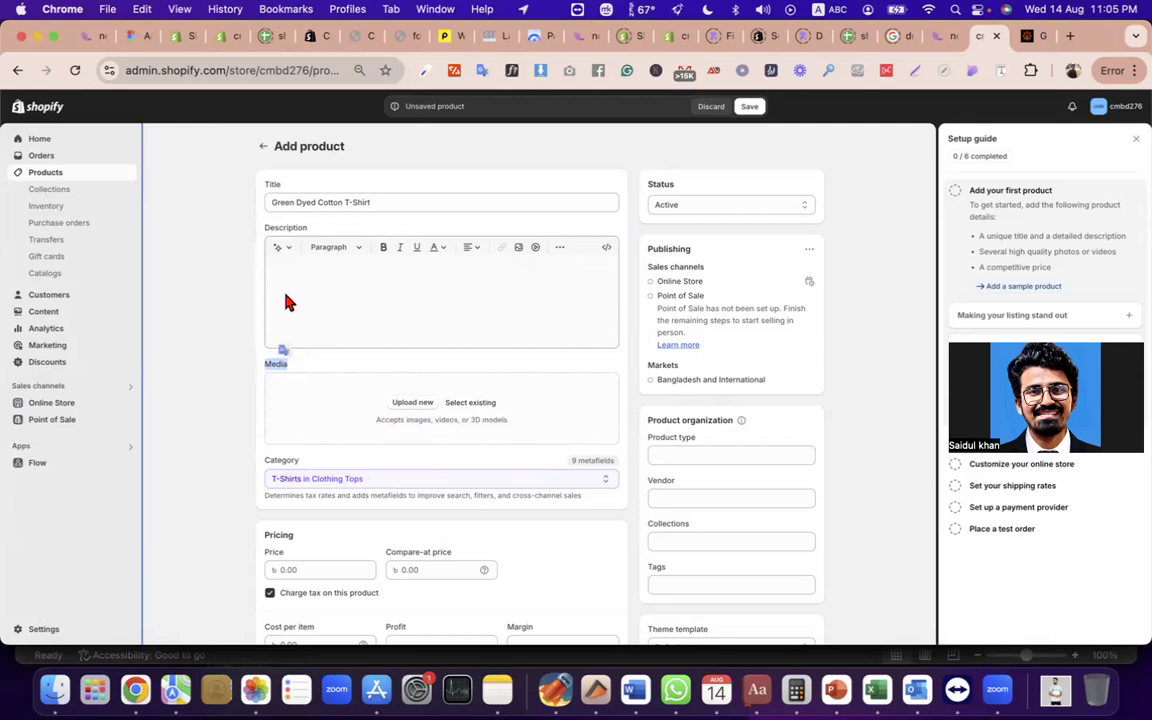
left_click(285, 302)
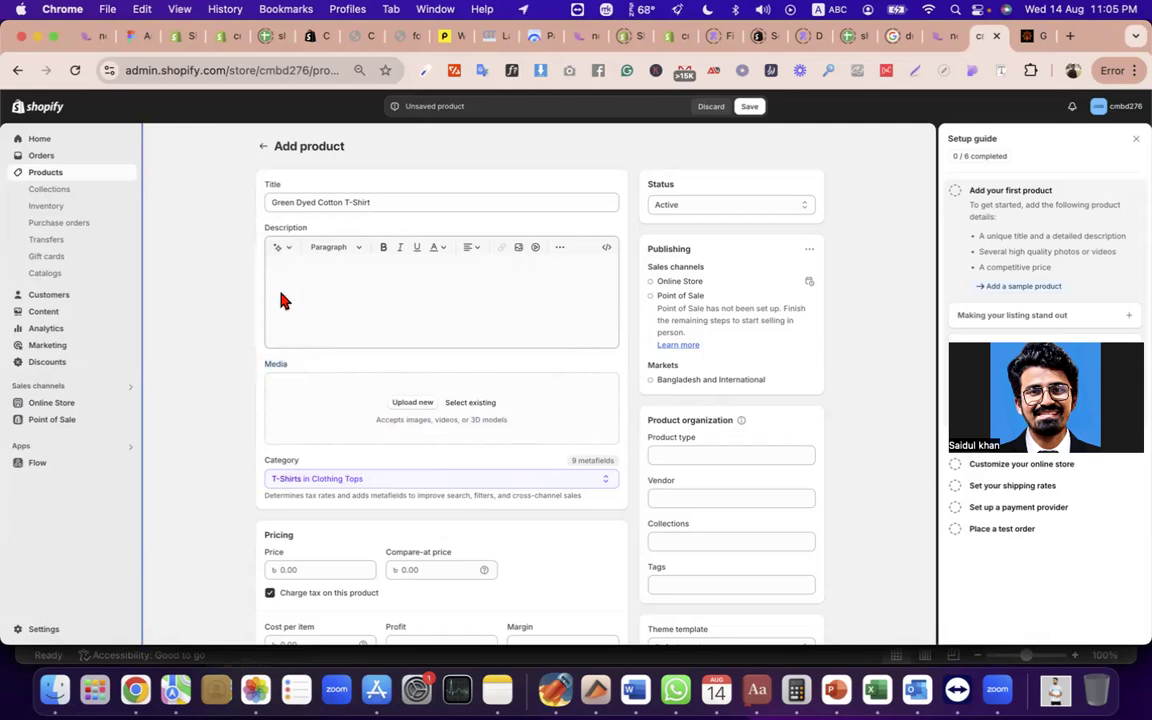
left_click(75, 72)
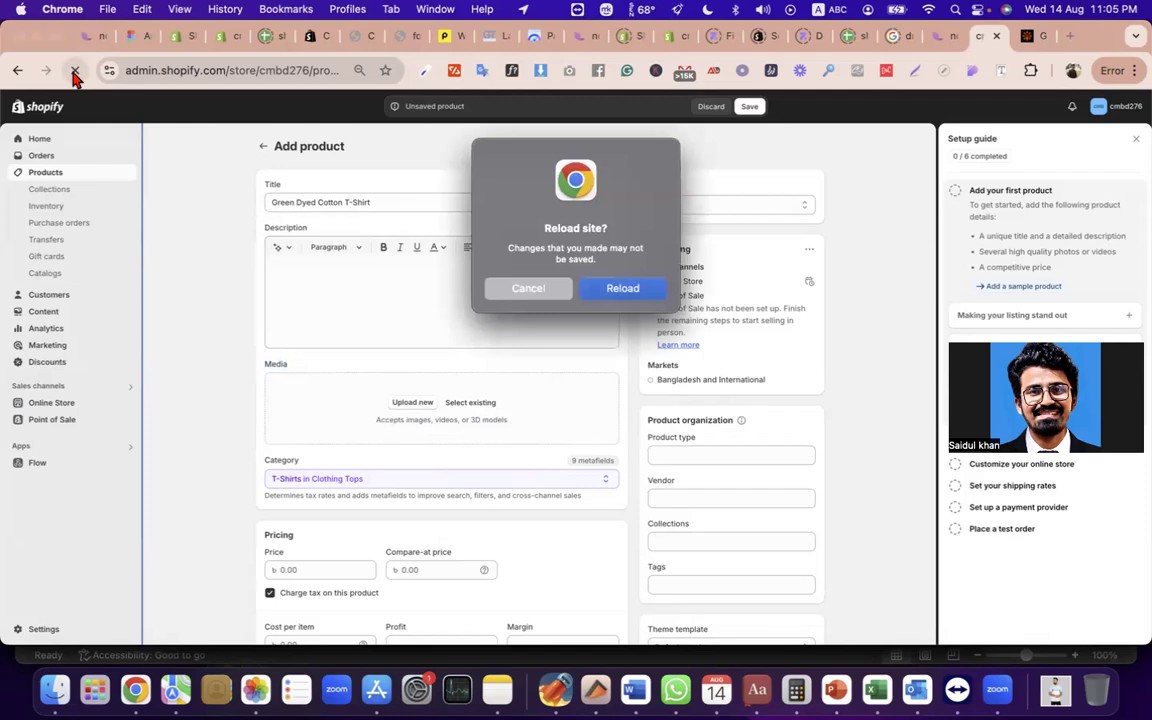
left_click(618, 288)
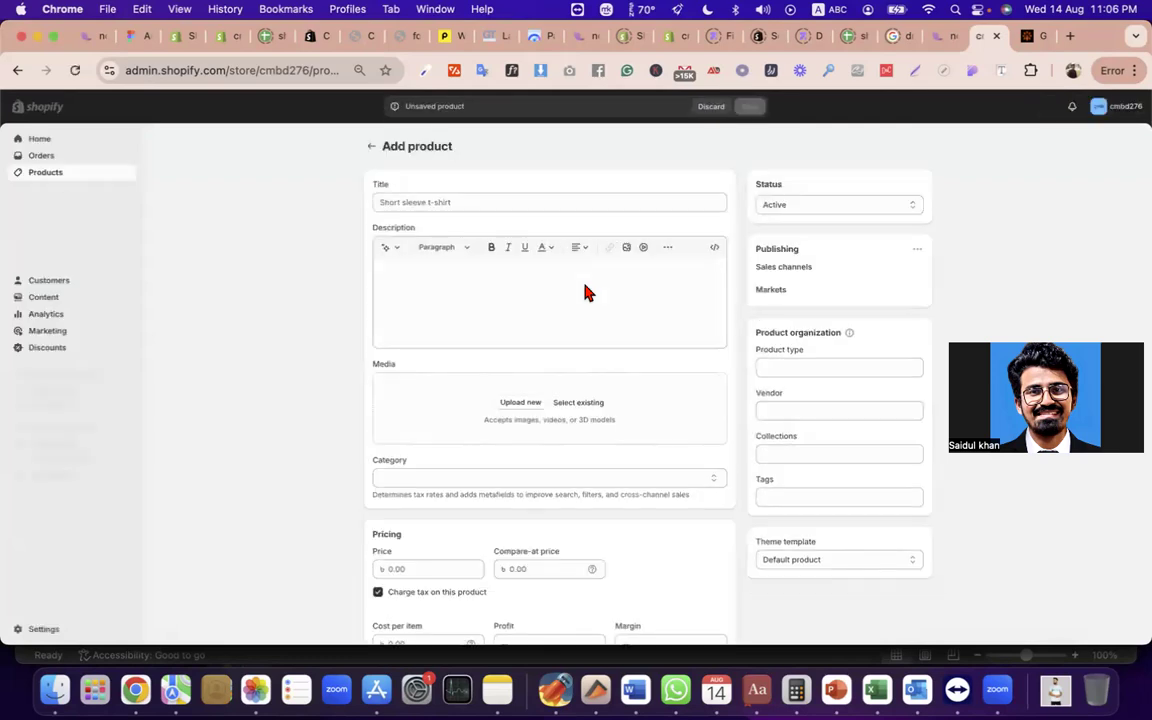
Paste 'Green Dyed Cotton T-Shirt' into the product title.
left_click(342, 300)
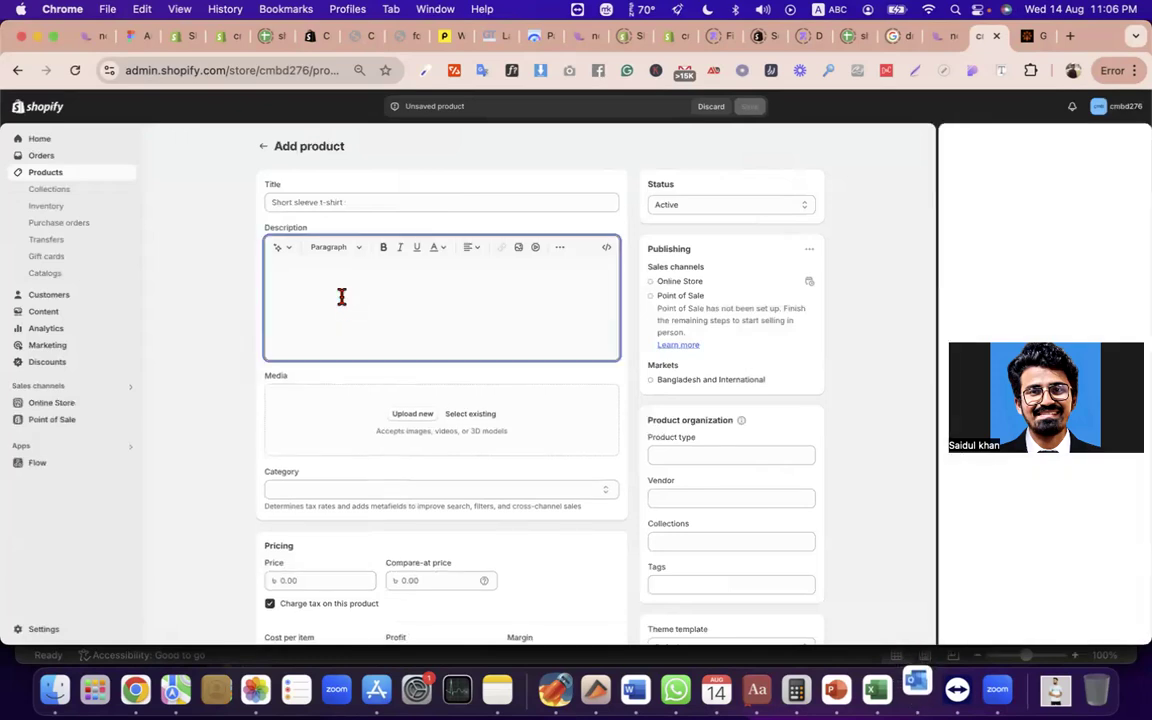
left_click(322, 200)
key("super+v")
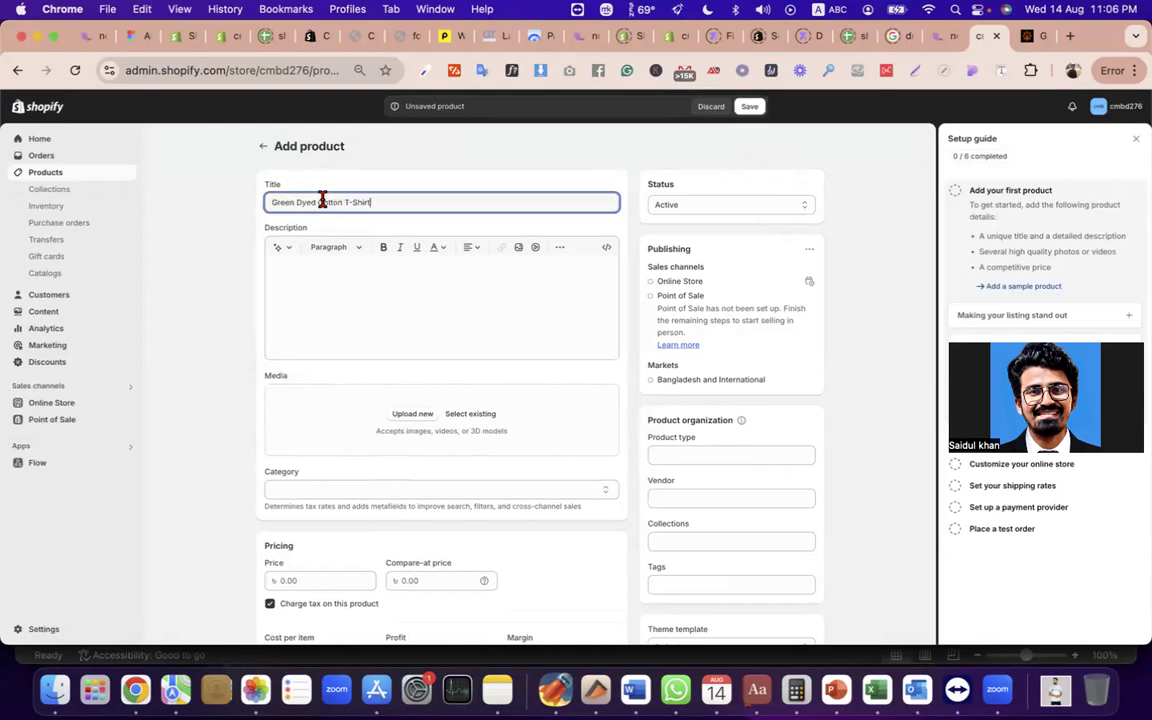
Copy Aarong's product description text and specifications table.
left_click(1035, 36)
scroll(795, 314, "down", 2)
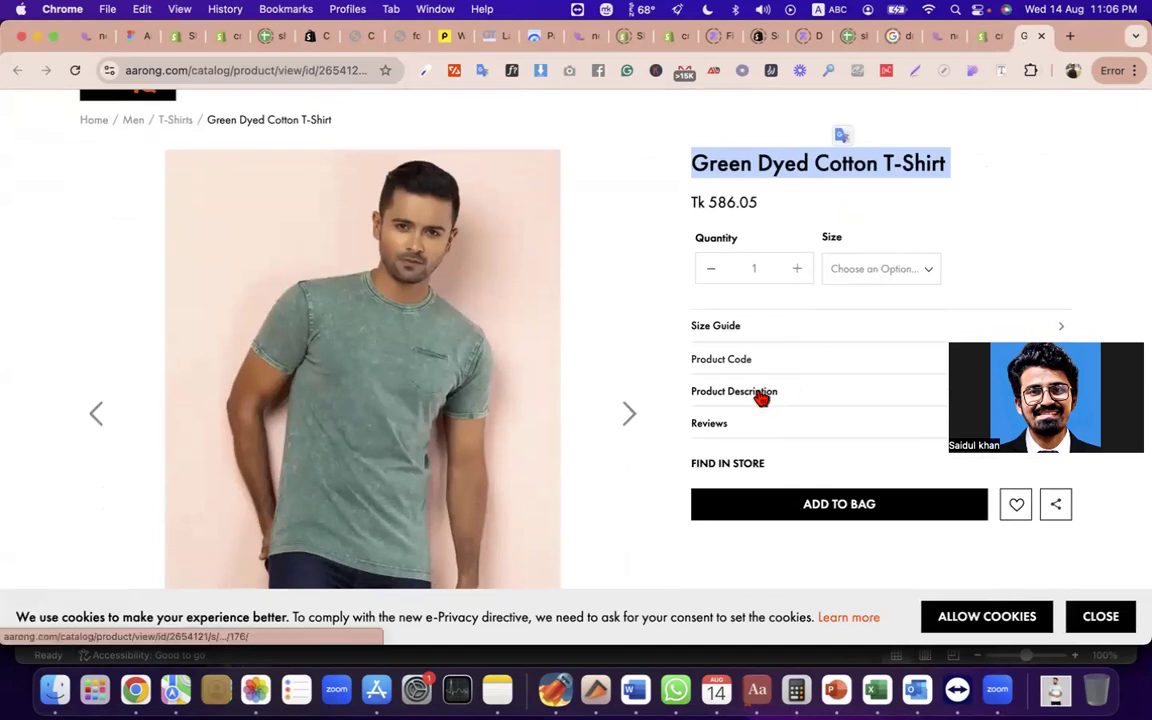
left_click(761, 398)
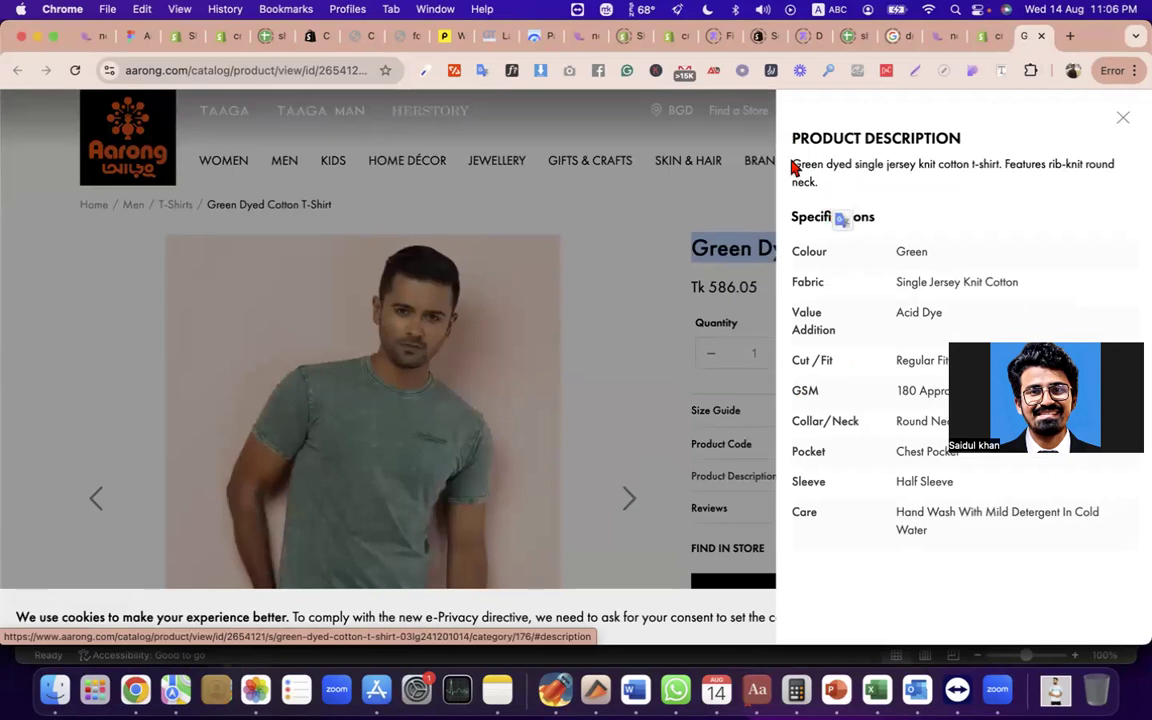
left_click_drag(793, 166, 1079, 535)
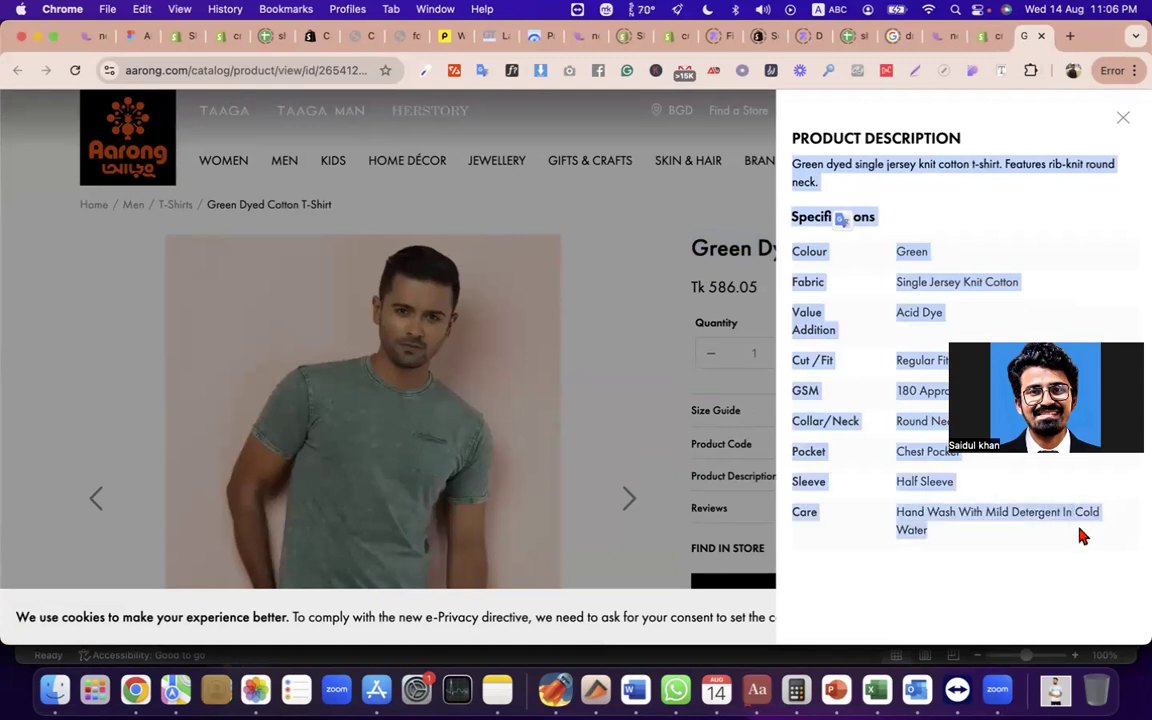
key("super+c")
Paste the description and specifications into the Shopify Description, then close Aarong's description panel.
left_click(991, 40)
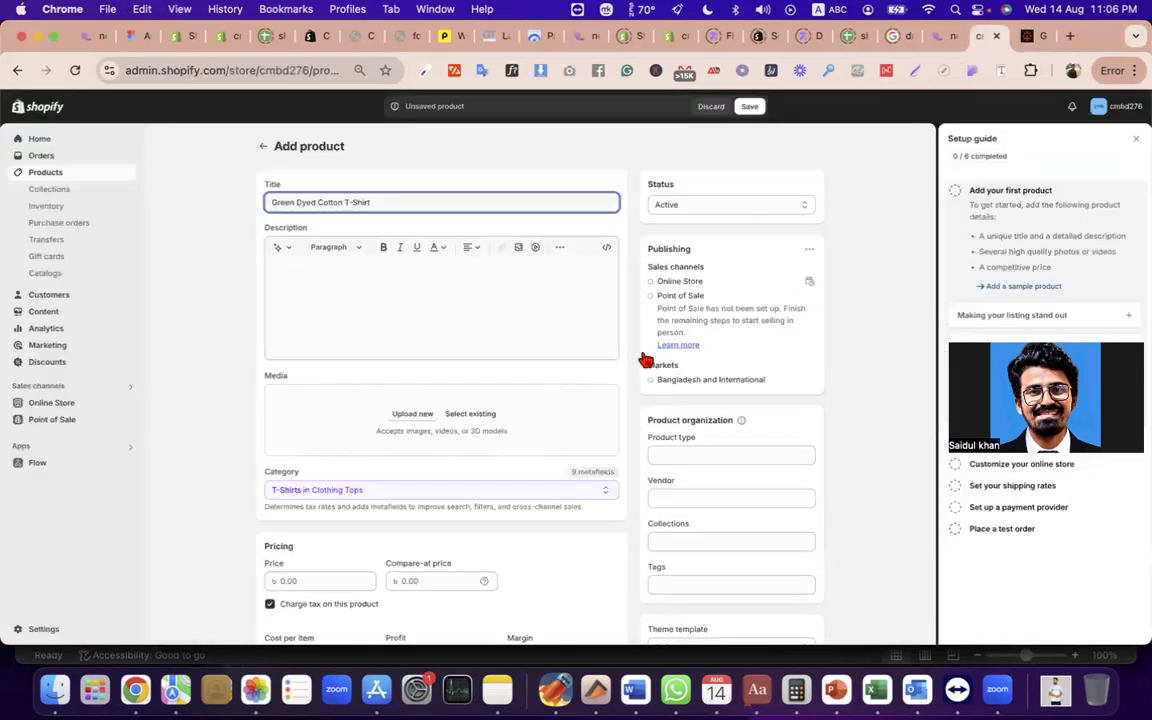
left_click(423, 306)
key("super+v")
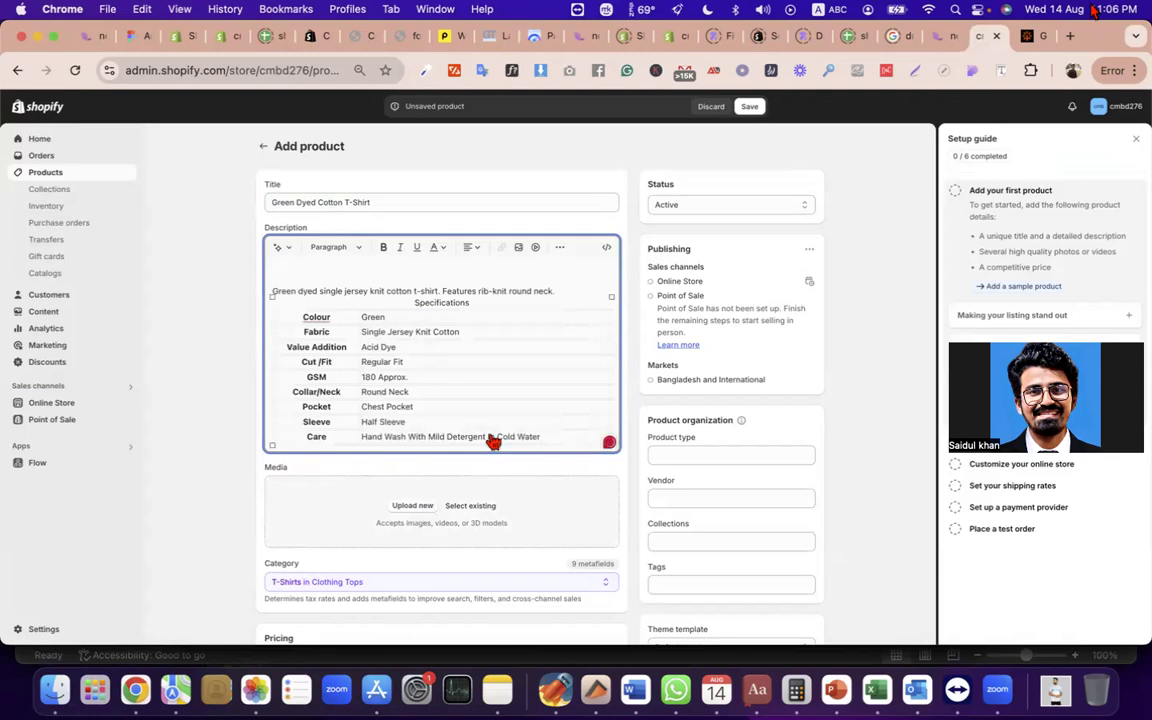
left_click(1038, 40)
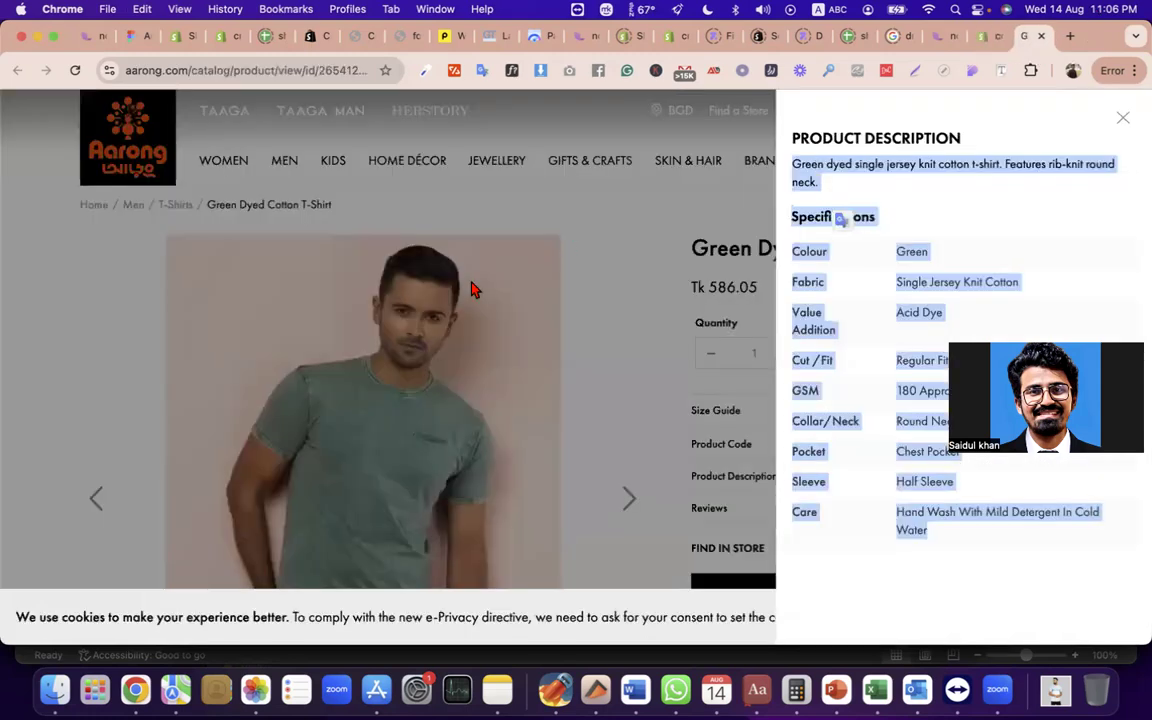
left_click(414, 325)
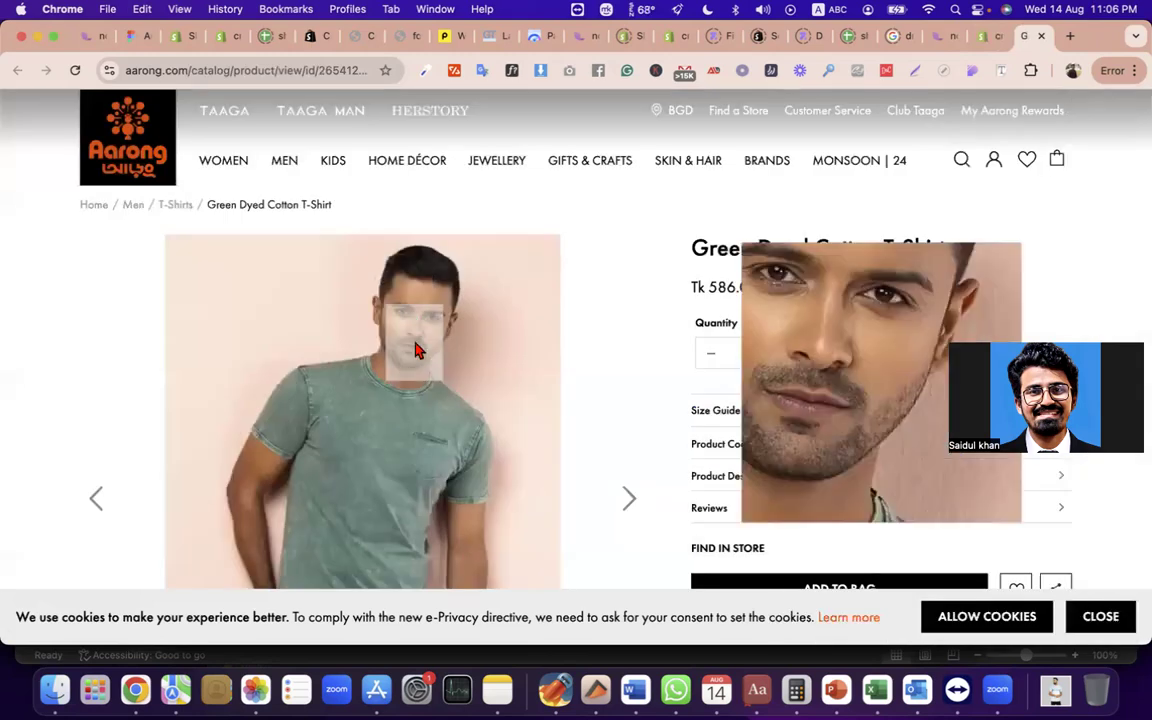
Download the green T-shirt photo 0120000035562.jpg using the Image Downloader extension.
right_click(418, 350)
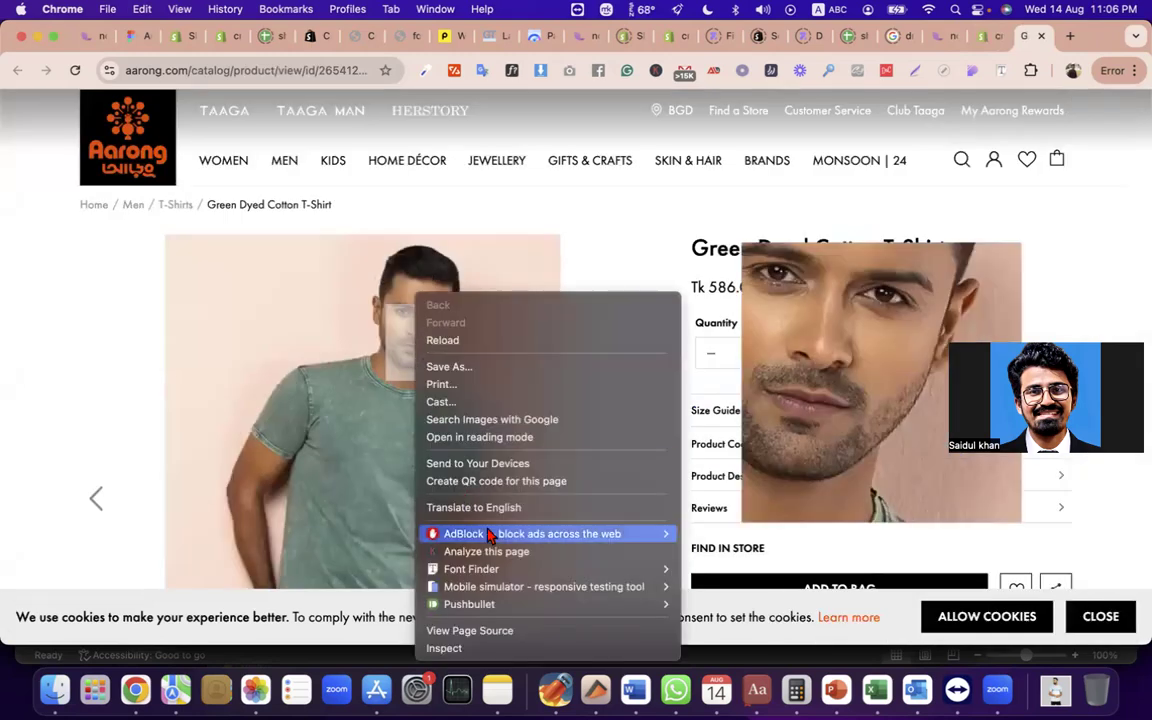
left_click(541, 79)
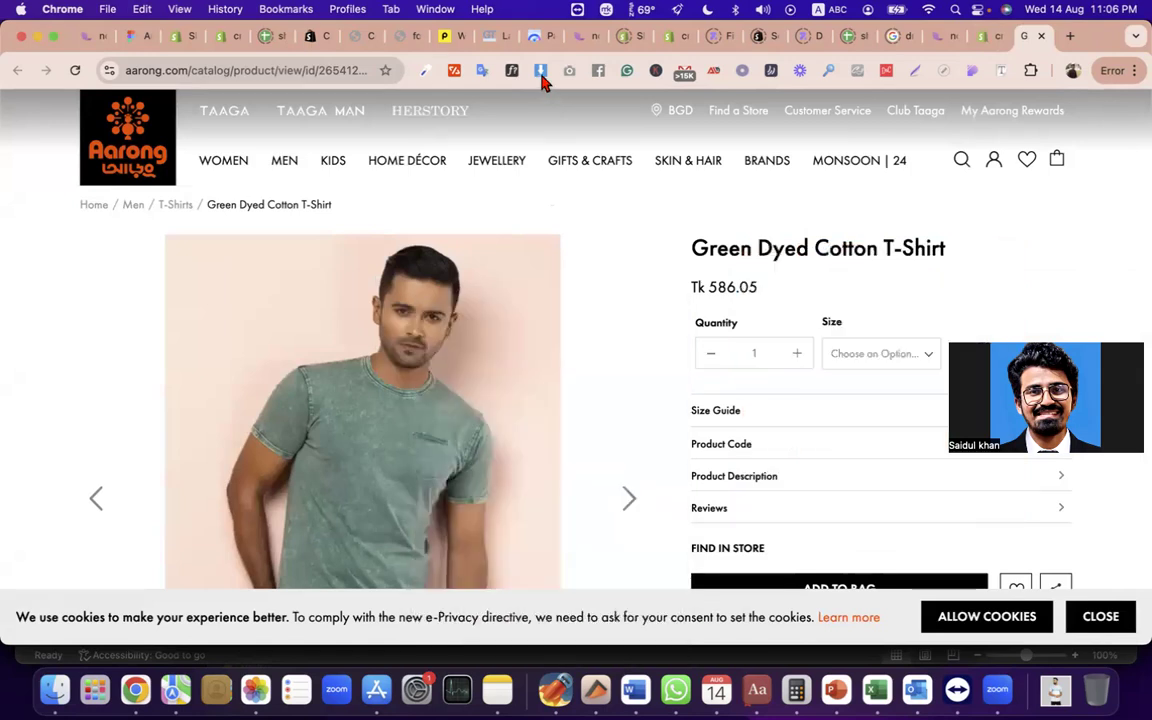
left_click(541, 72)
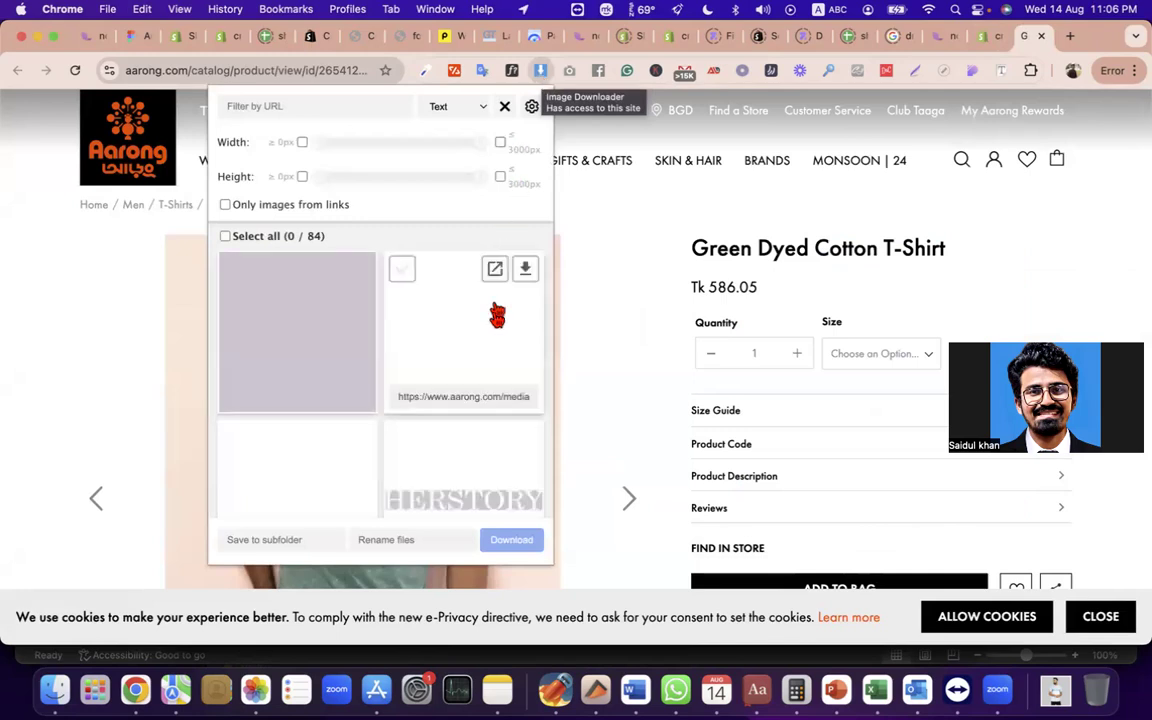
scroll(470, 368, "down", 3)
scroll(470, 371, "down", 10)
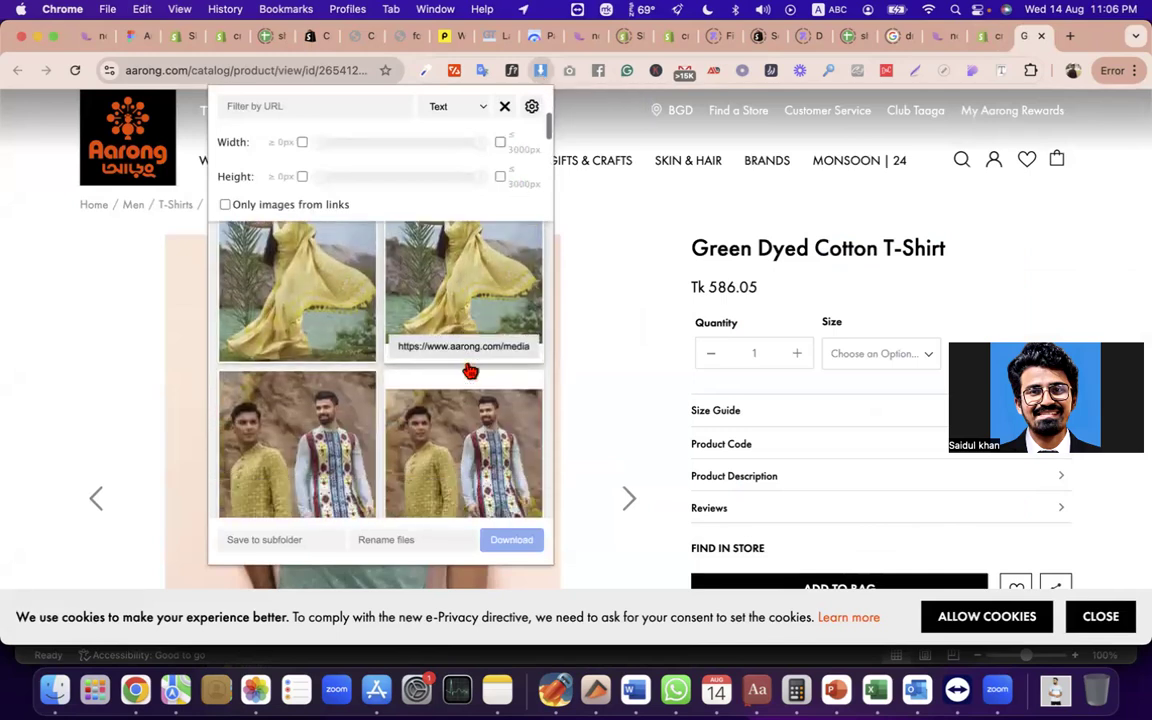
scroll(470, 371, "down", 10)
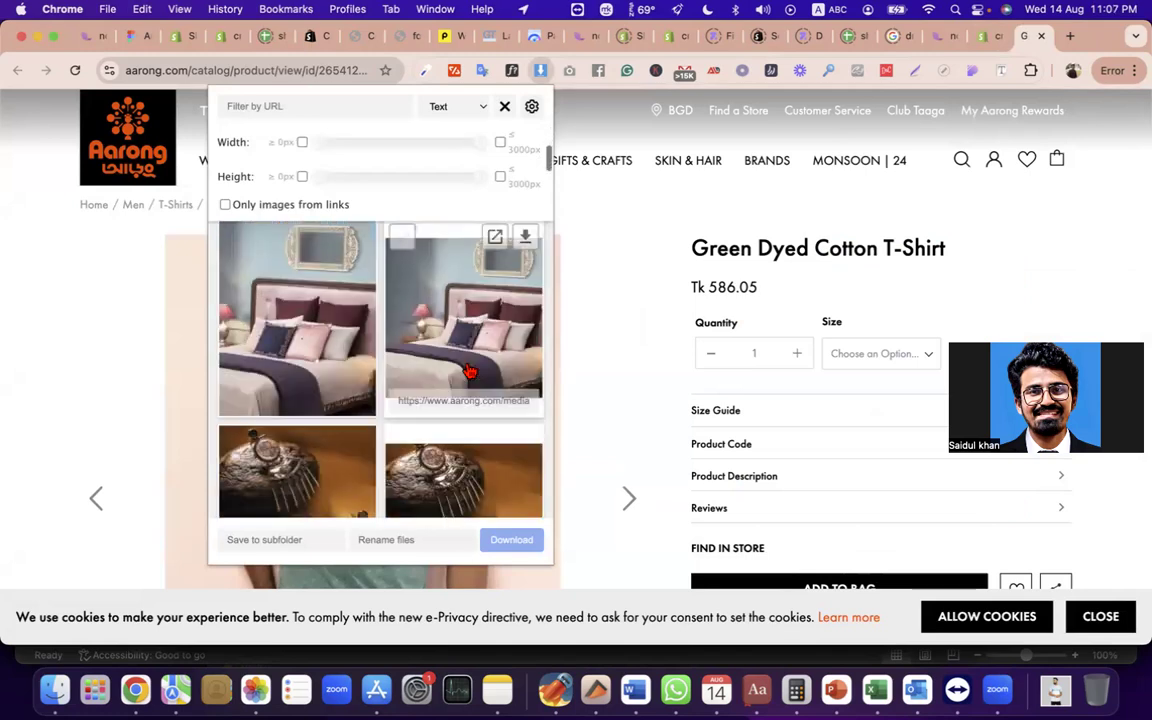
scroll(470, 371, "down", 2)
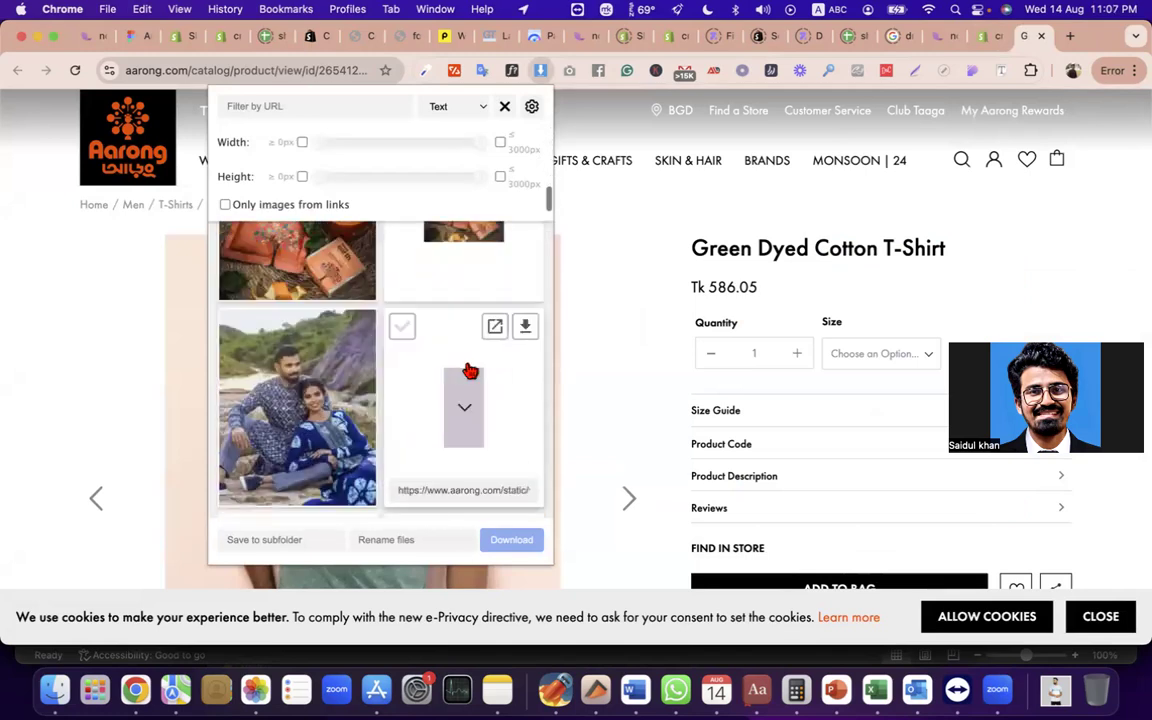
scroll(470, 371, "down", 5)
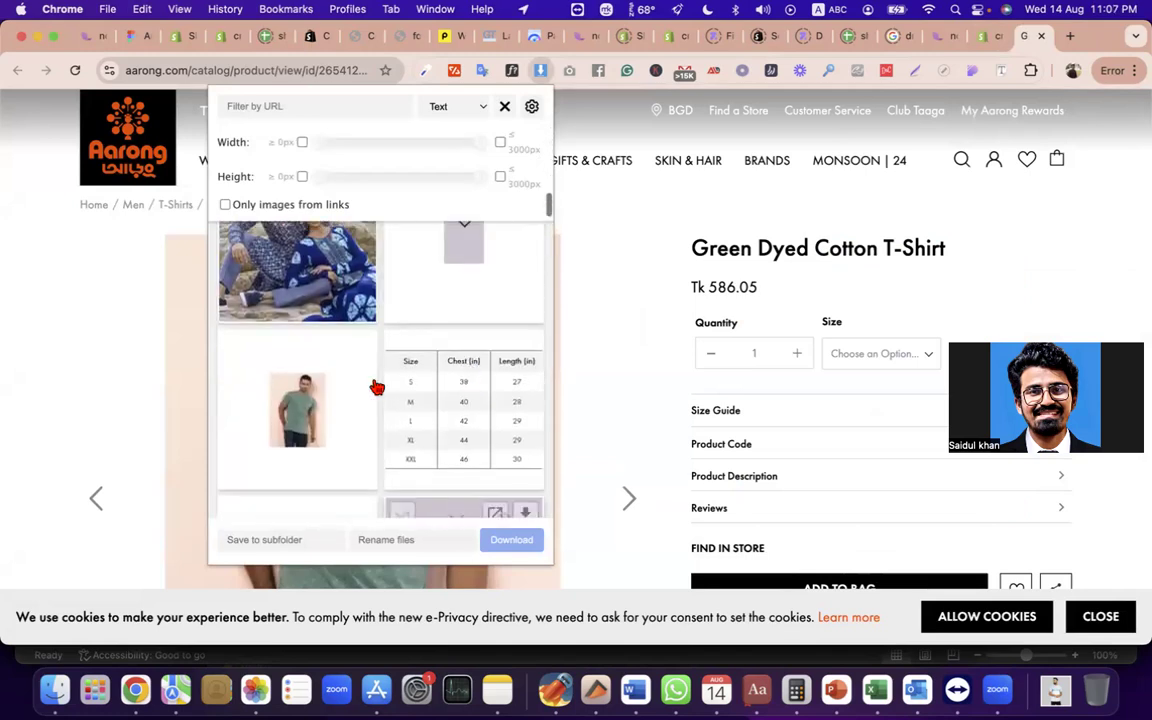
mouse_move(360, 358)
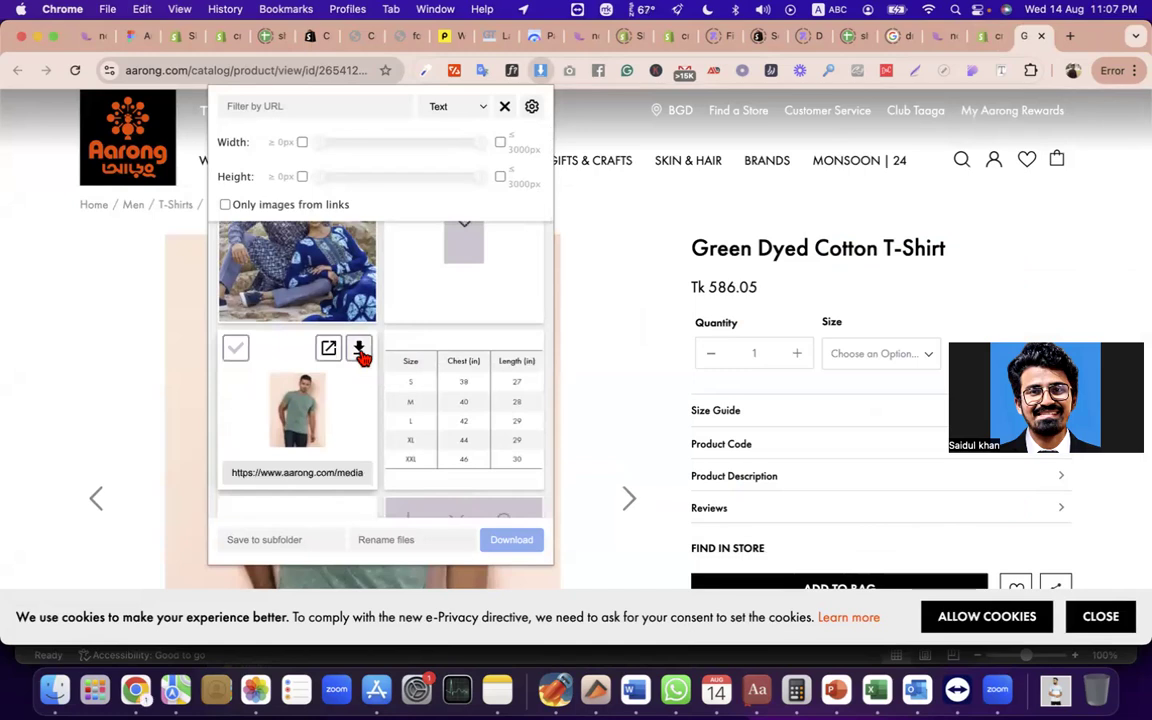
left_click(360, 350)
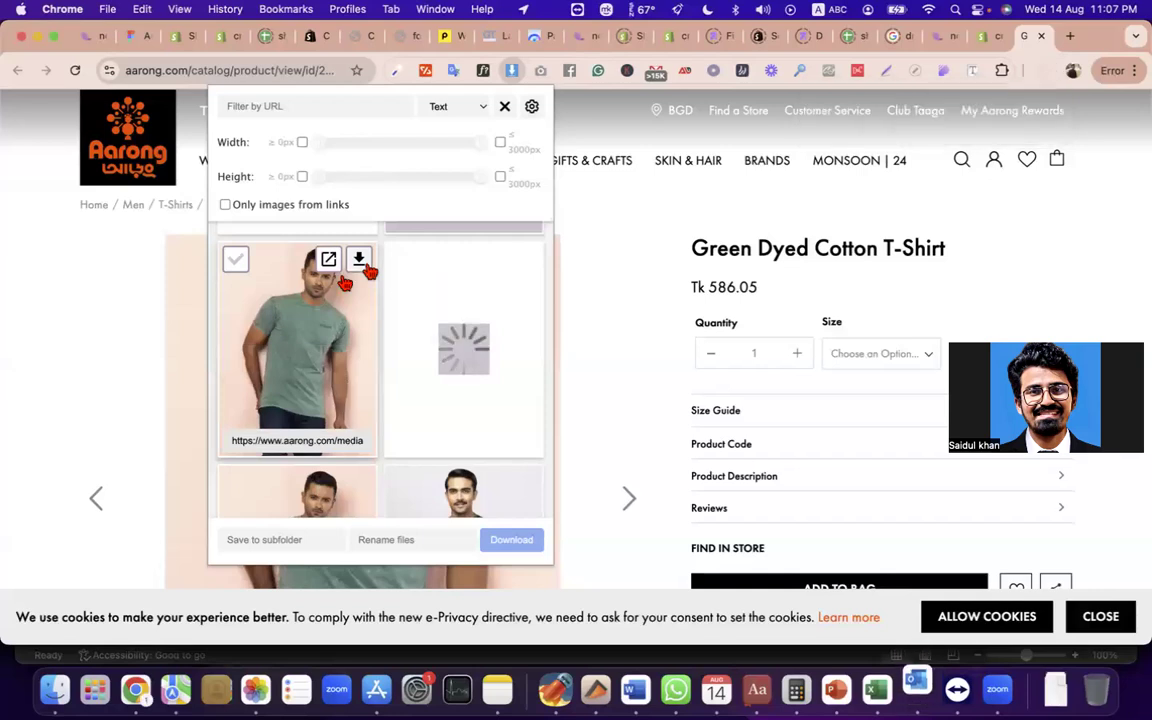
Close the image list and return to the Shopify Add product form.
scroll(324, 366, "down", 3)
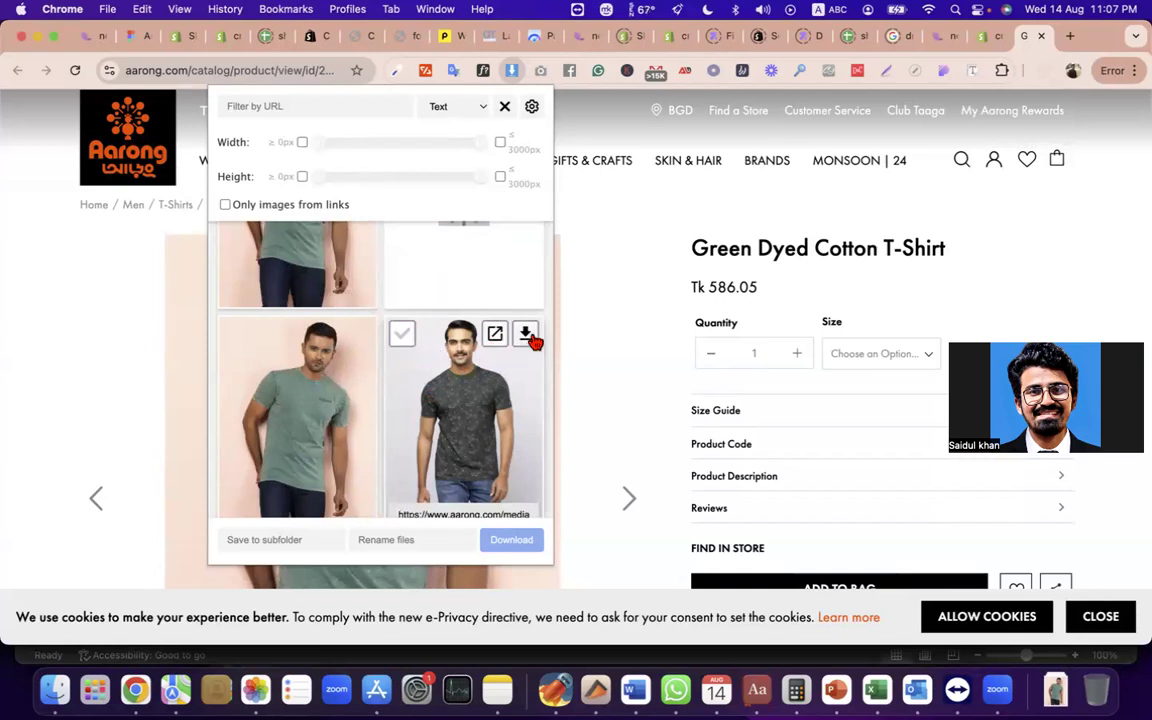
left_click(885, 92)
left_click(982, 40)
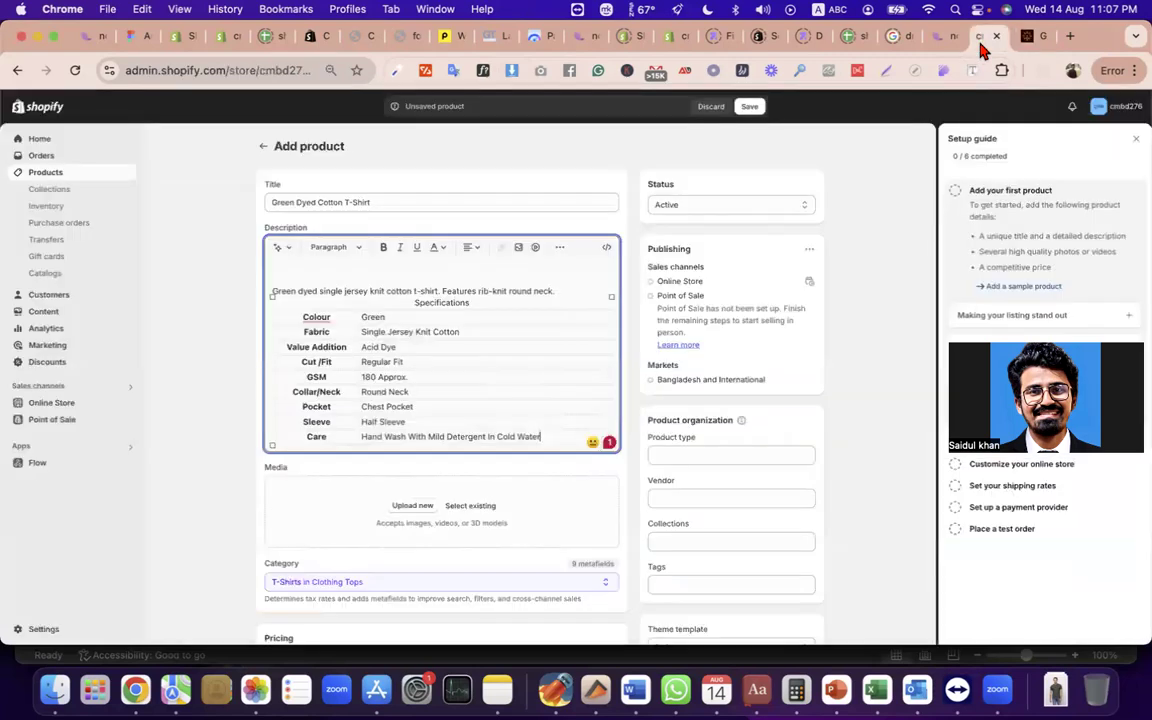
Upload 0120000033297.jpg and the green T-shirt photo as product media.
left_click(427, 508)
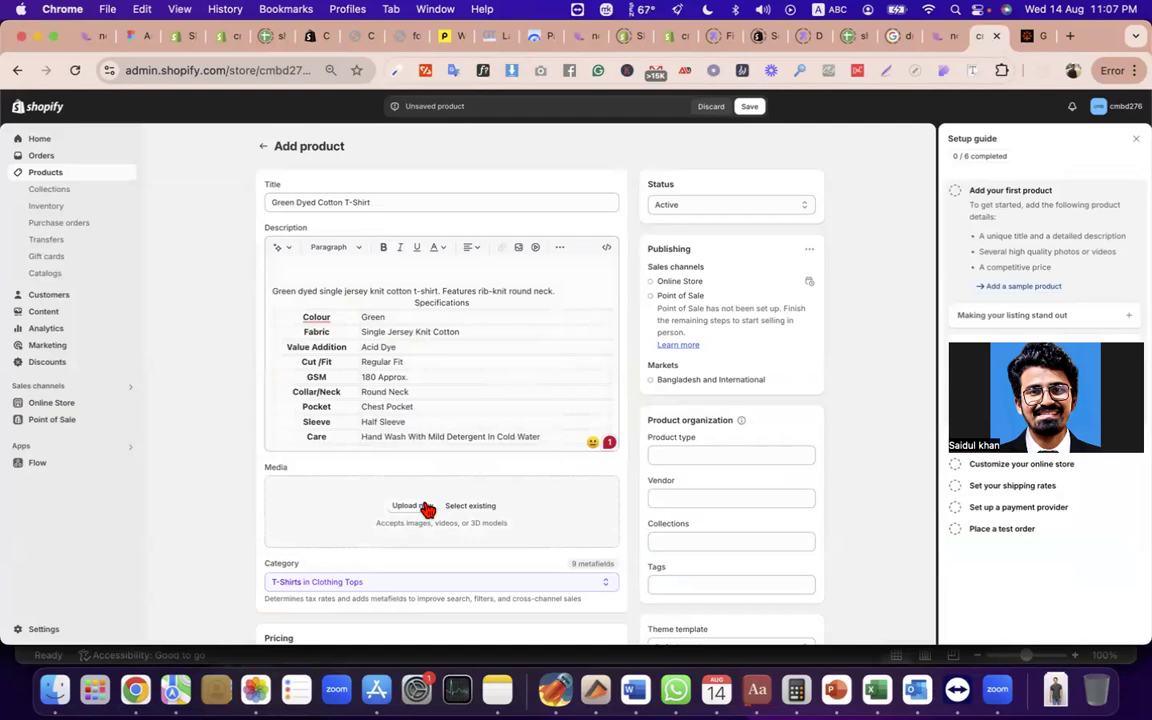
left_click(427, 508)
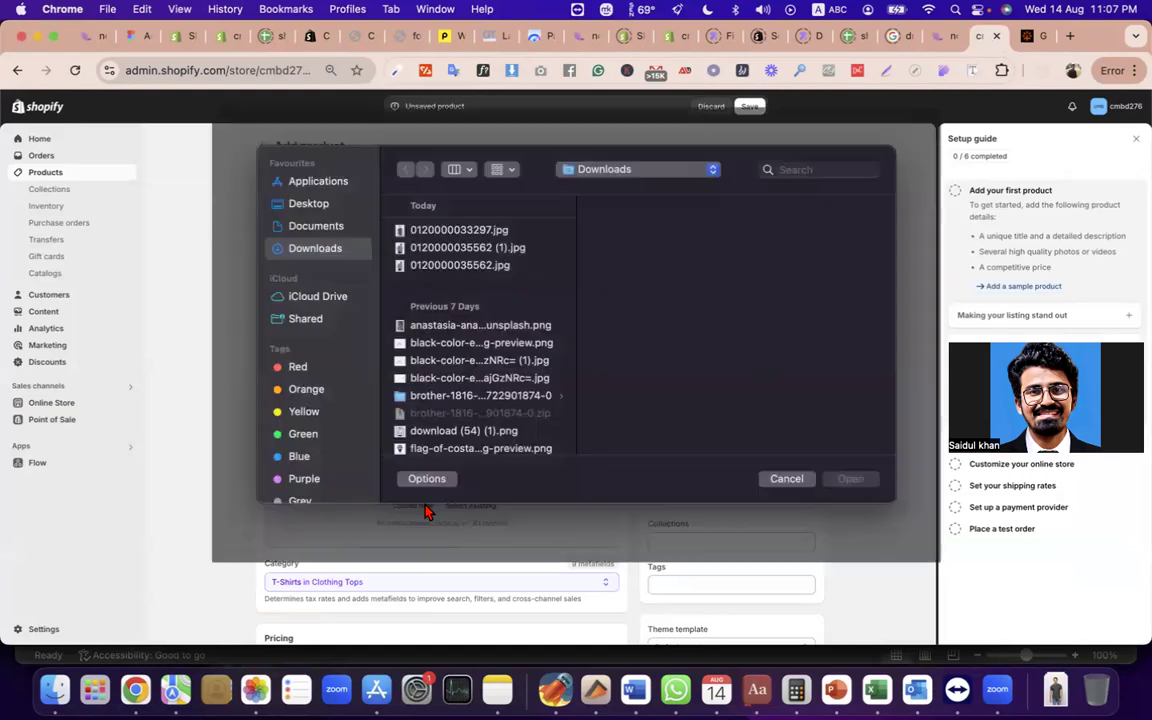
left_click(446, 244)
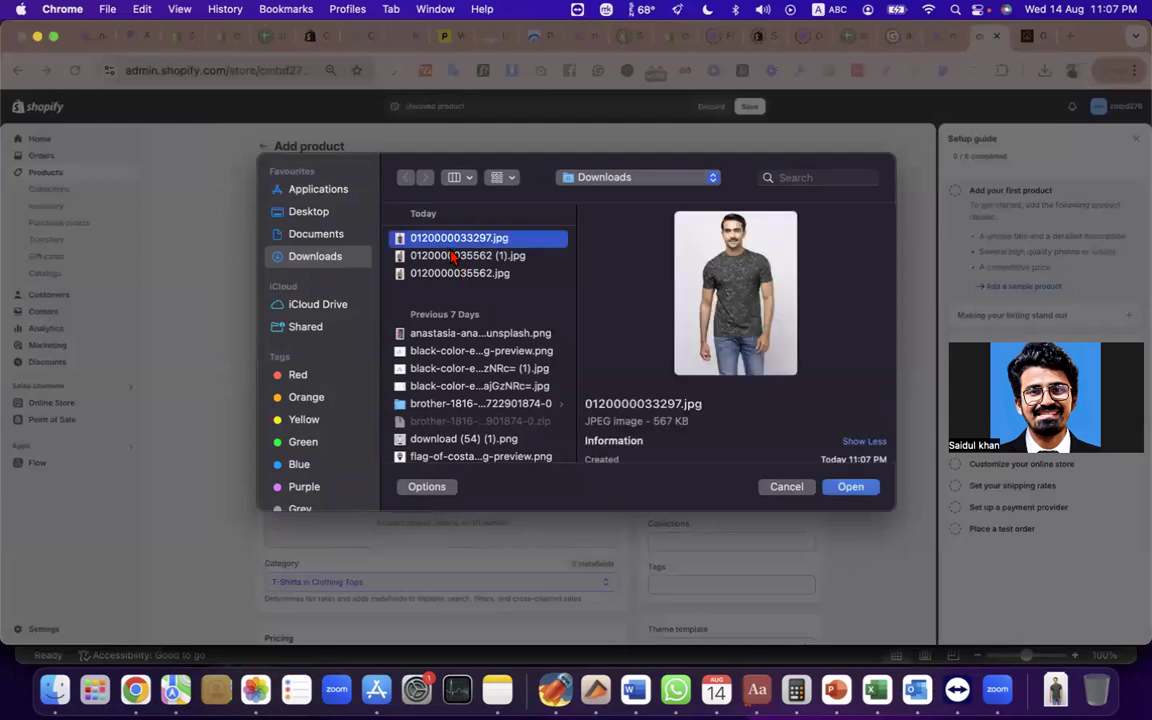
left_click(452, 257, "shift")
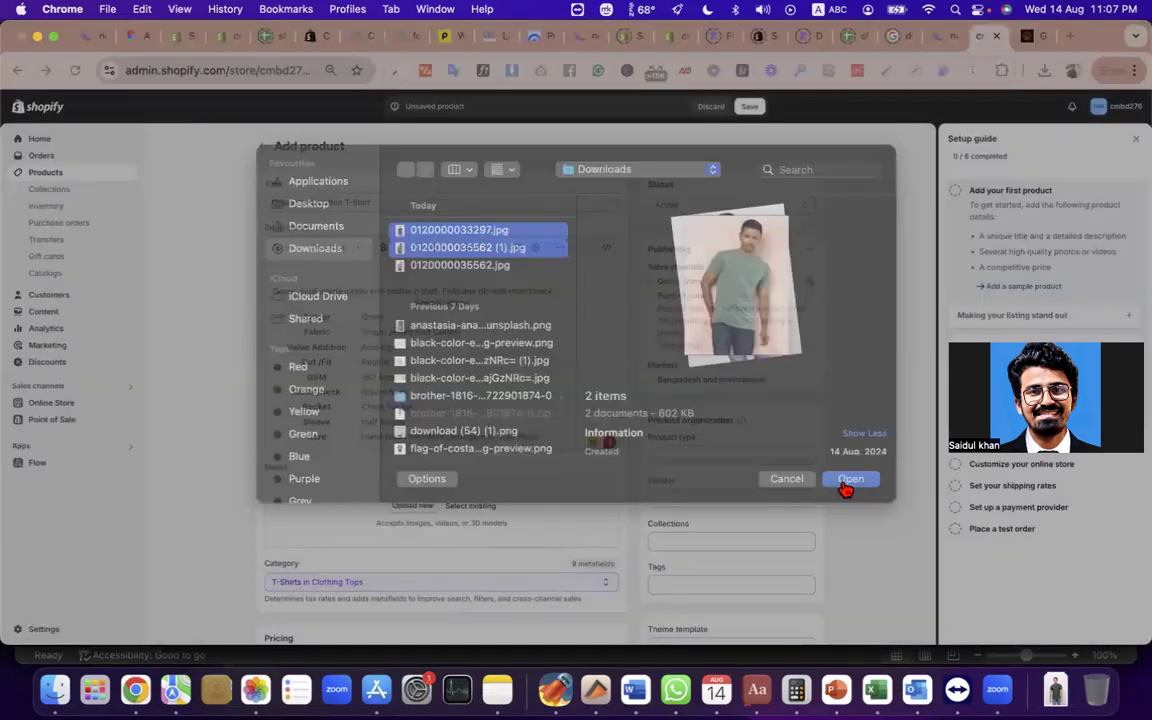
left_click(848, 486)
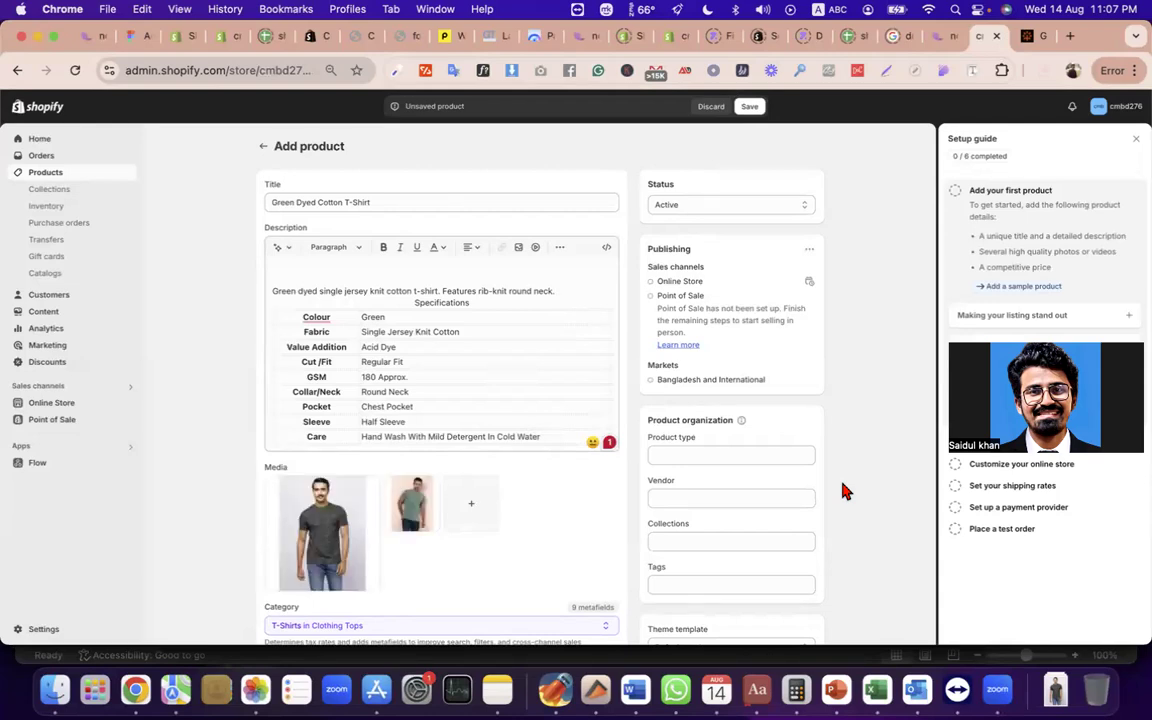
Move the green T-shirt photo into the first slot as the main image.
mouse_move(405, 495)
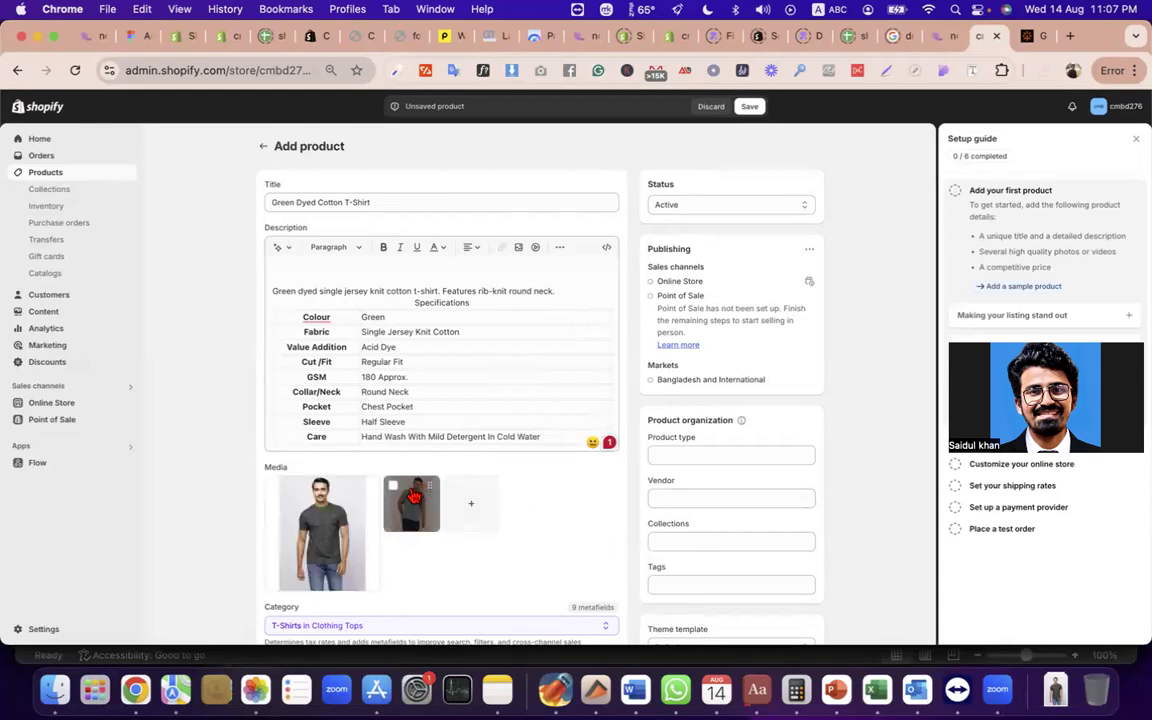
left_click_drag(405, 495, 331, 511)
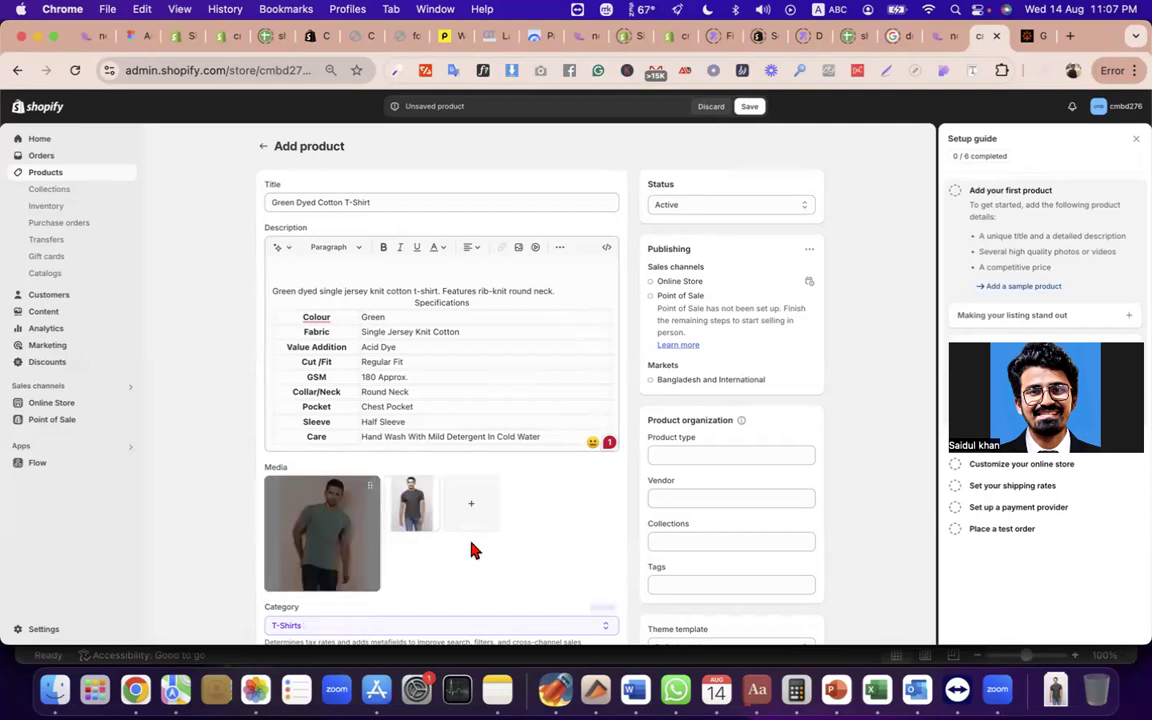
scroll(473, 548, "down", 2)
scroll(471, 549, "up", 2)
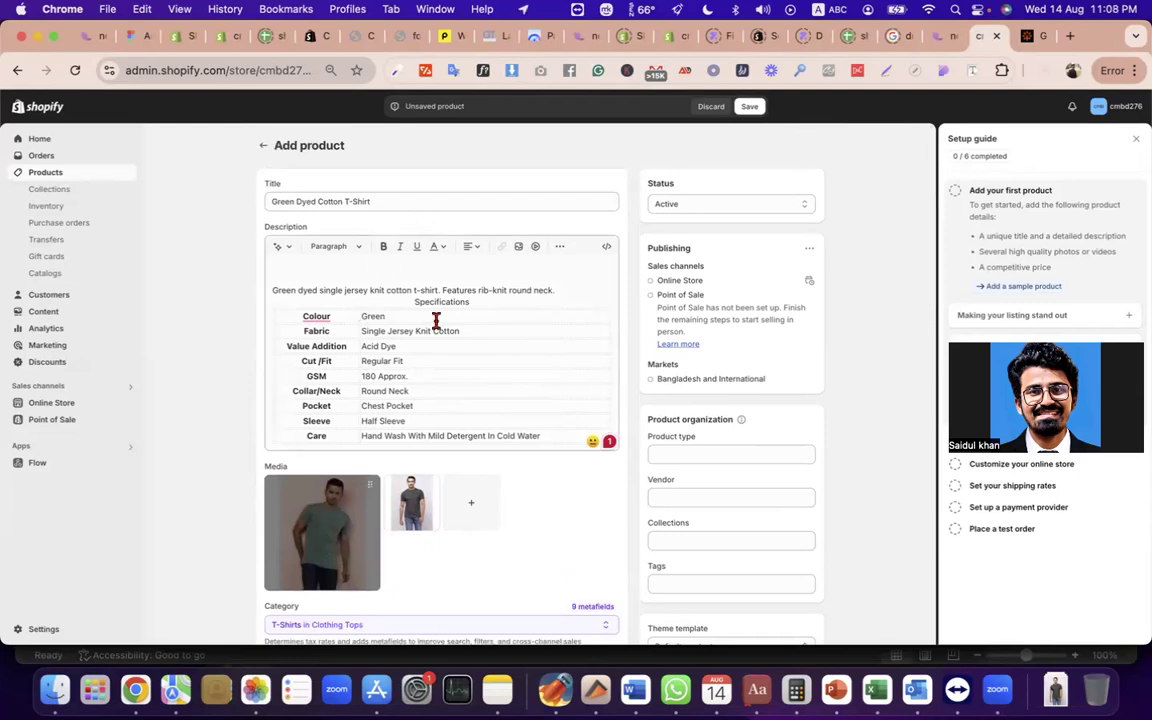
Set the product type to 'tshirt'.
left_click(684, 453)
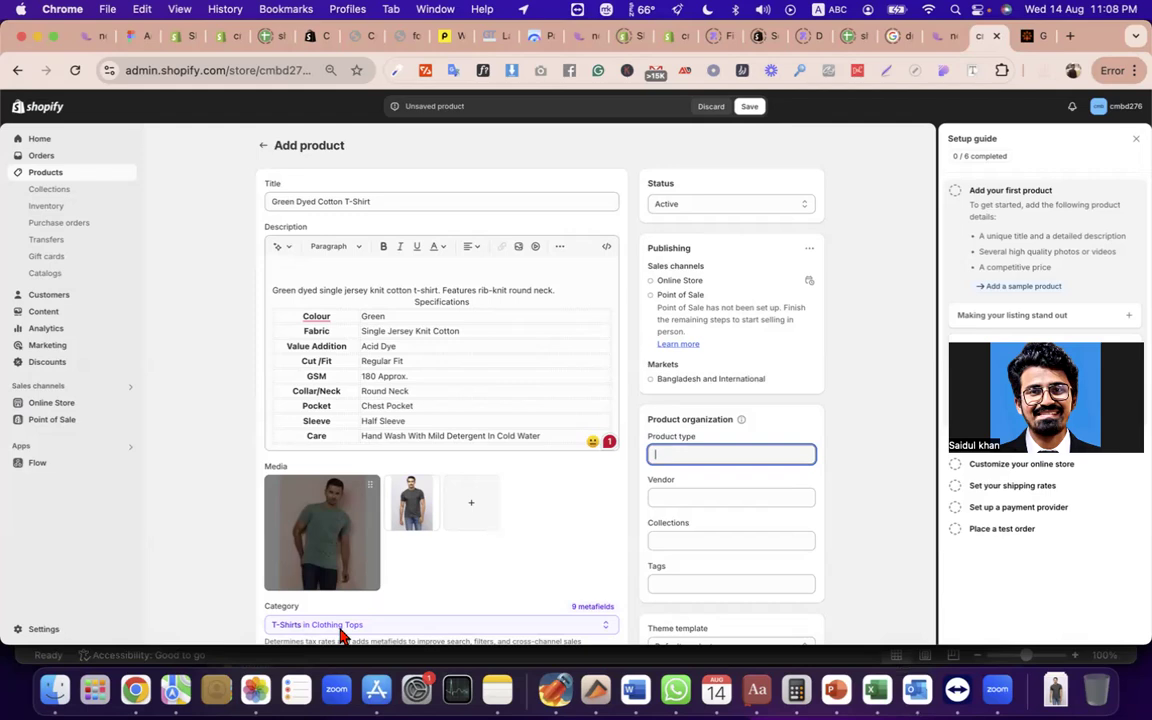
left_click_drag(323, 647, 323, 552)
triple_click(323, 552)
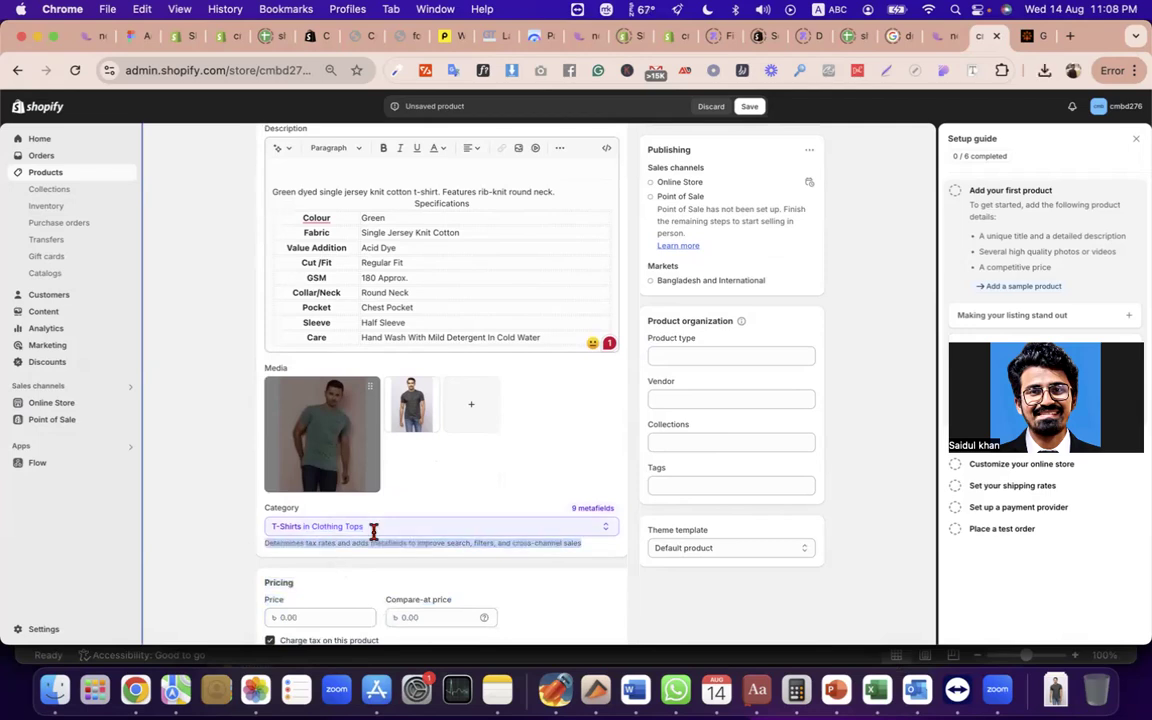
left_click(674, 354)
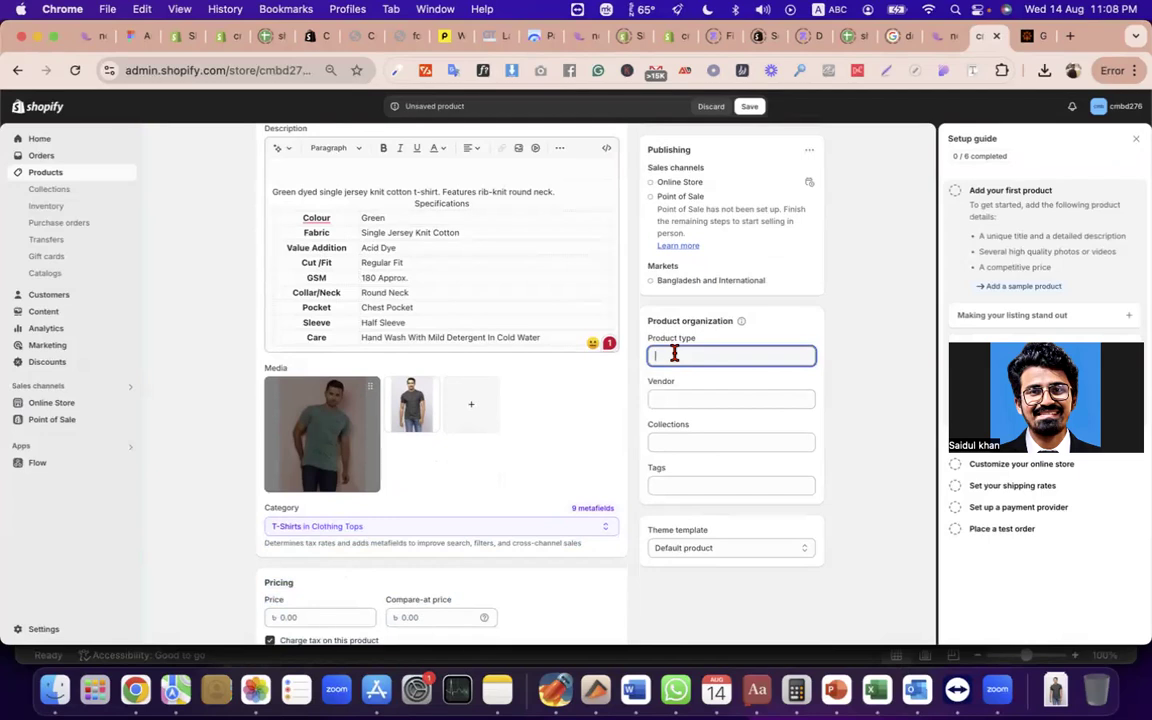
type("tshirt")
Add 'aarong' as a new vendor, leaving Collections empty.
left_click(671, 398)
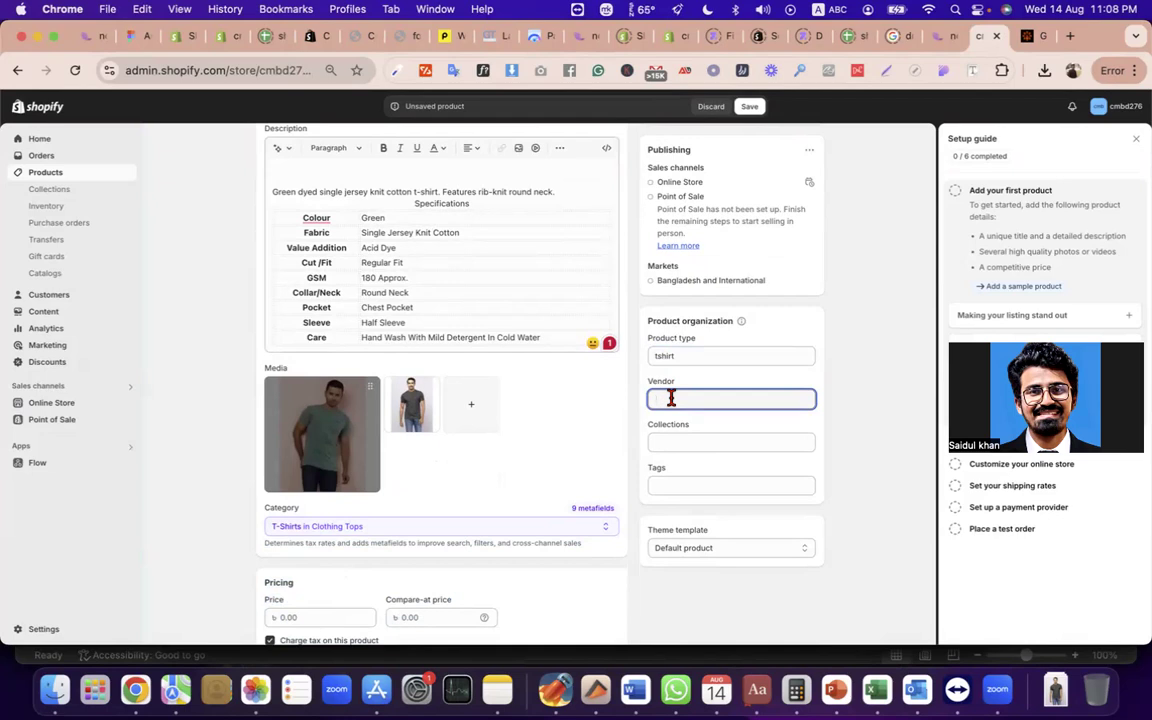
type("aarong")
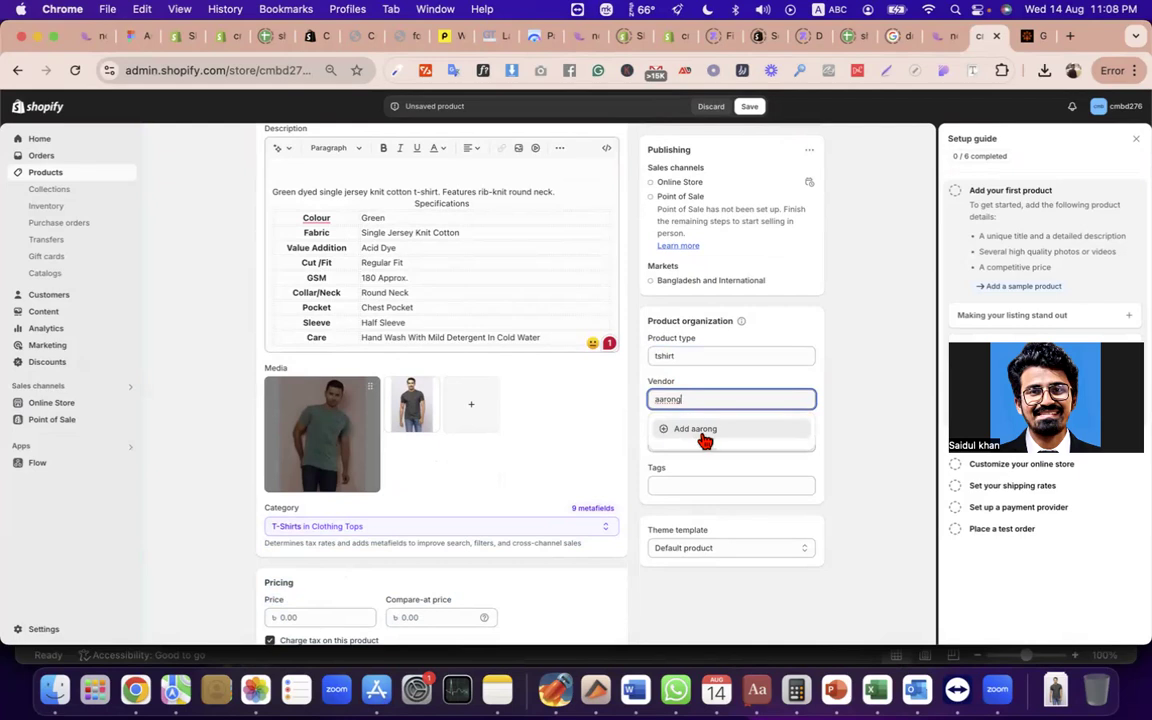
left_click(702, 434)
left_click(703, 441)
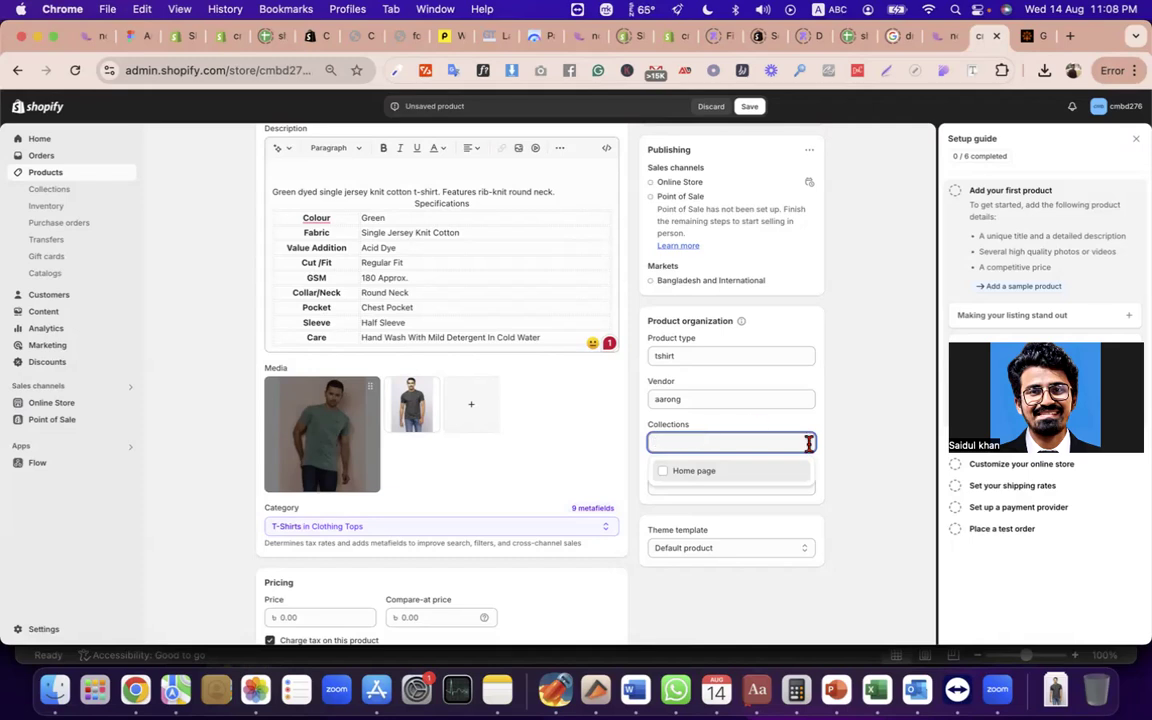
left_click(870, 424)
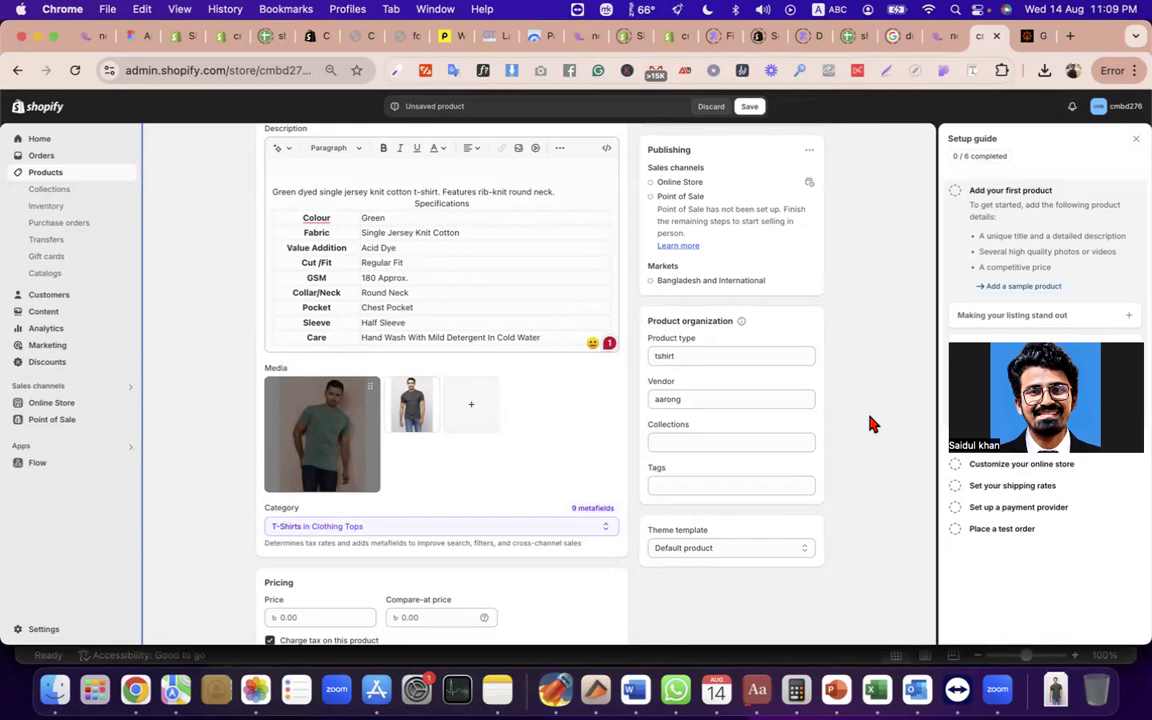
Add the tags 'tshirt' and 'cotton tshirt' to the product.
left_click(704, 483)
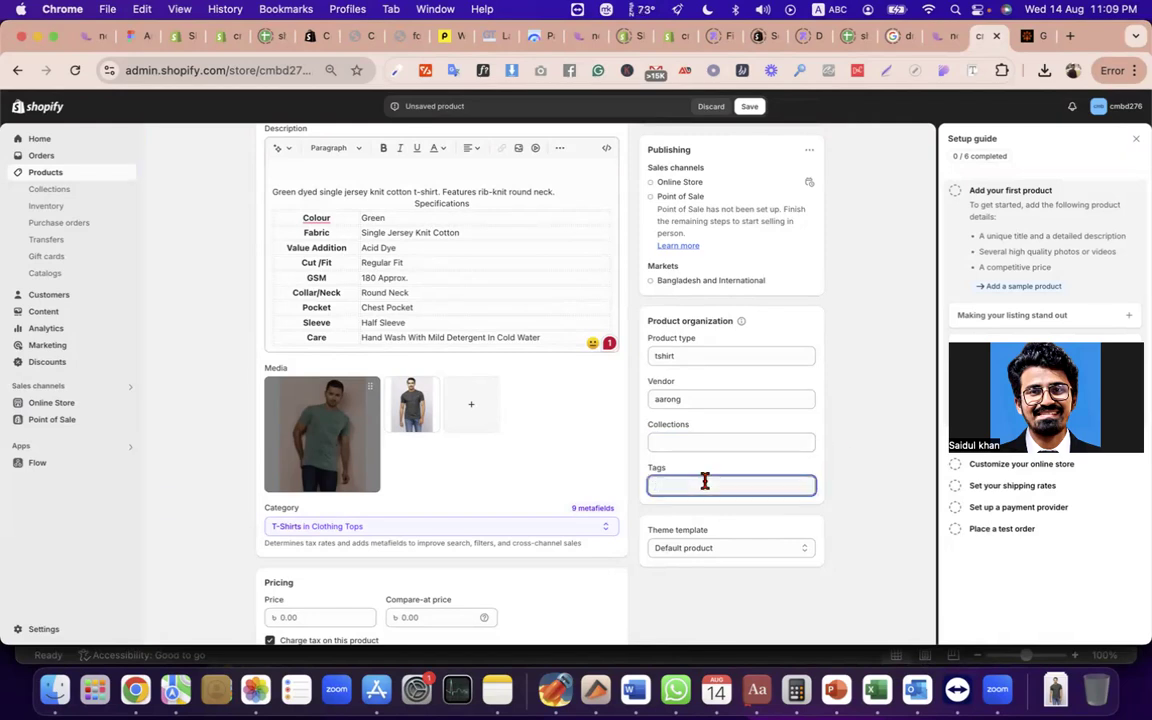
type("tshirt")
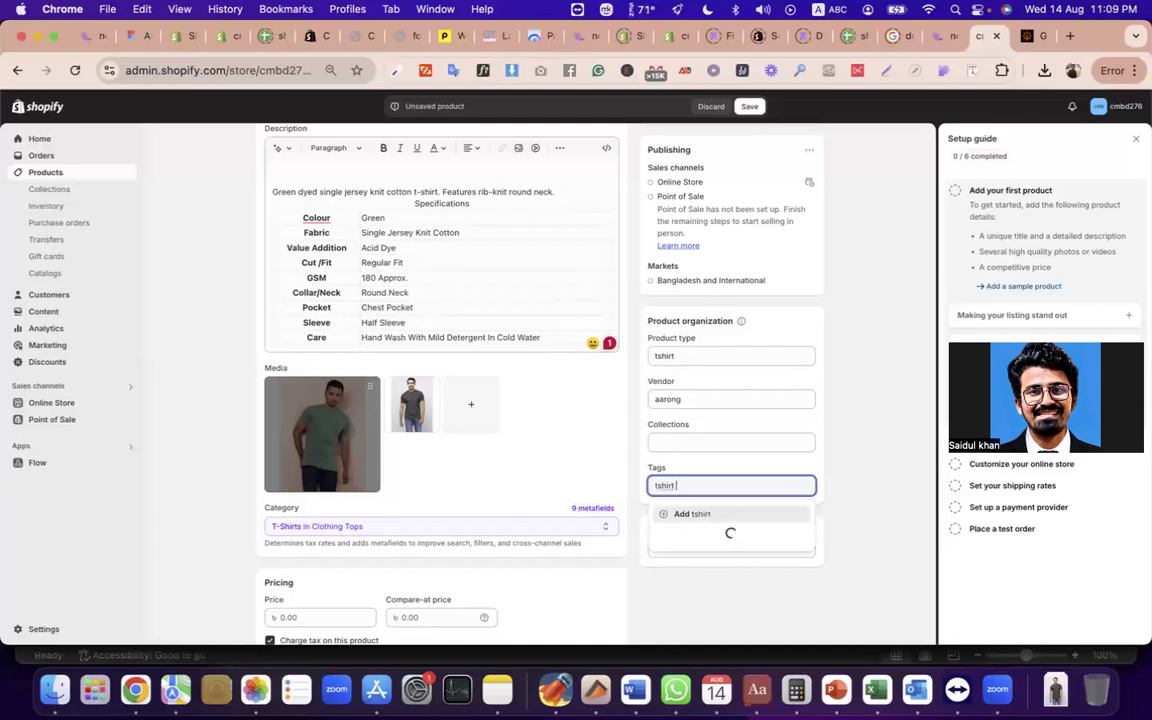
key("Return")
type("contt")
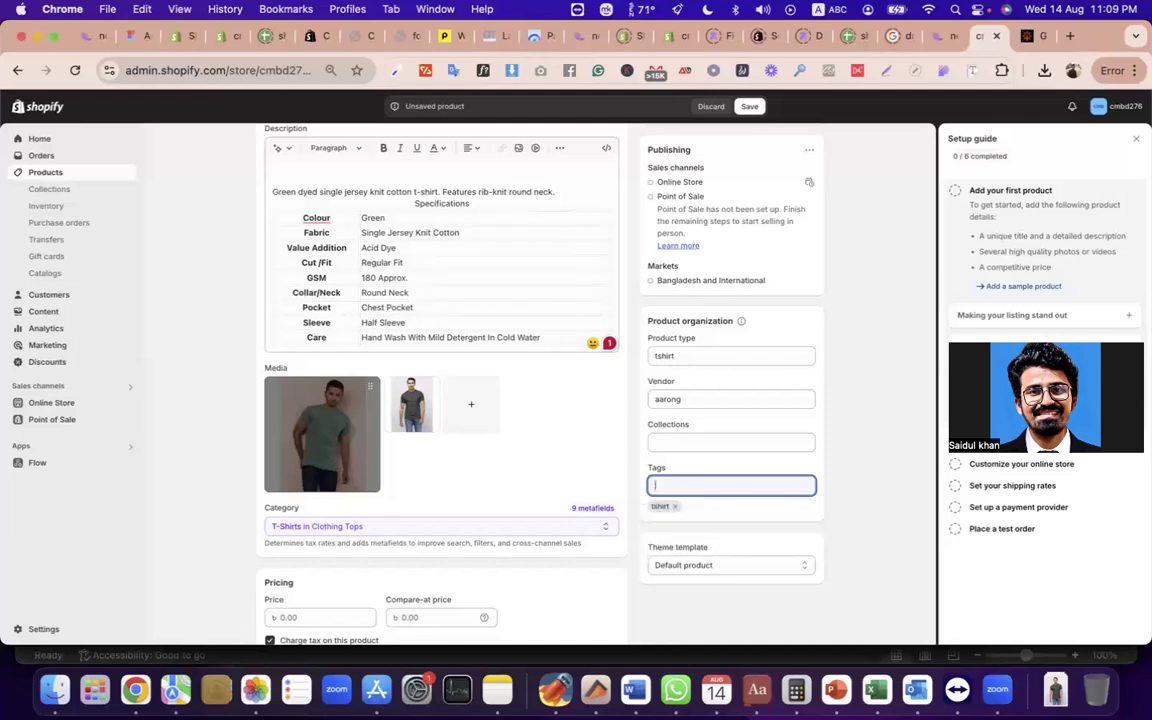
key("BackSpace")
key("BackSpace")
key("BackSpace")
type("tto")
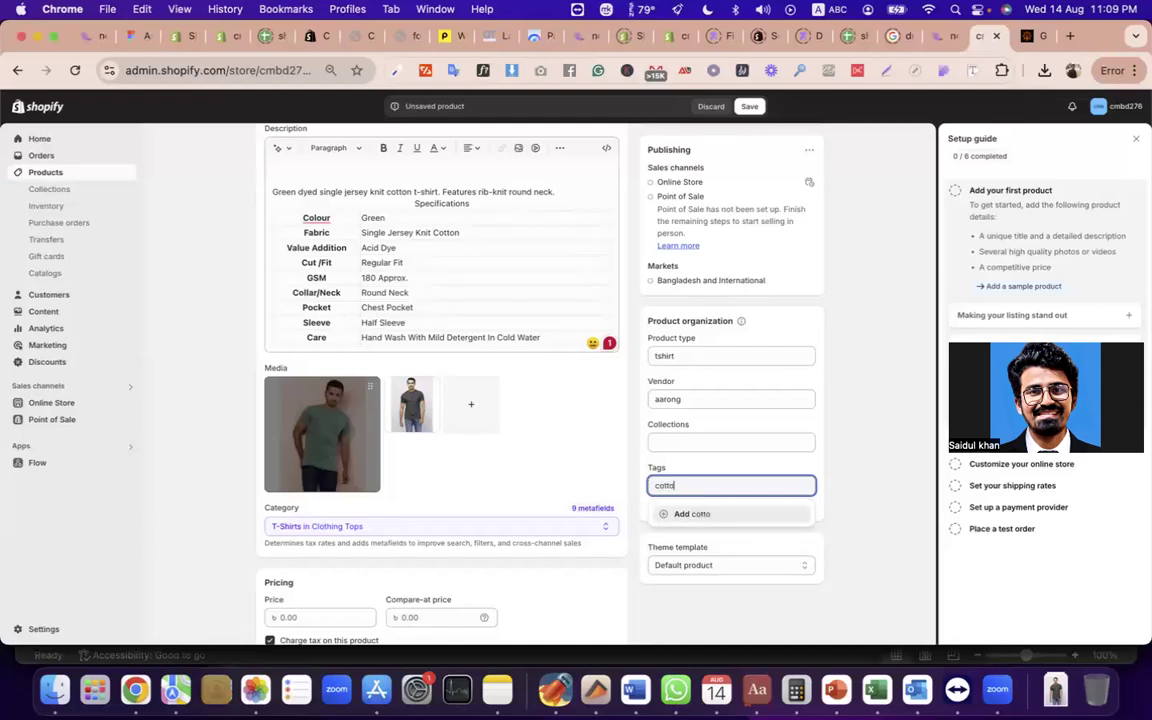
type("n tshirt")
key("Return")
Copy 'Green Dyed' from the product title and add it as a third tag.
scroll(327, 334, "up", 3)
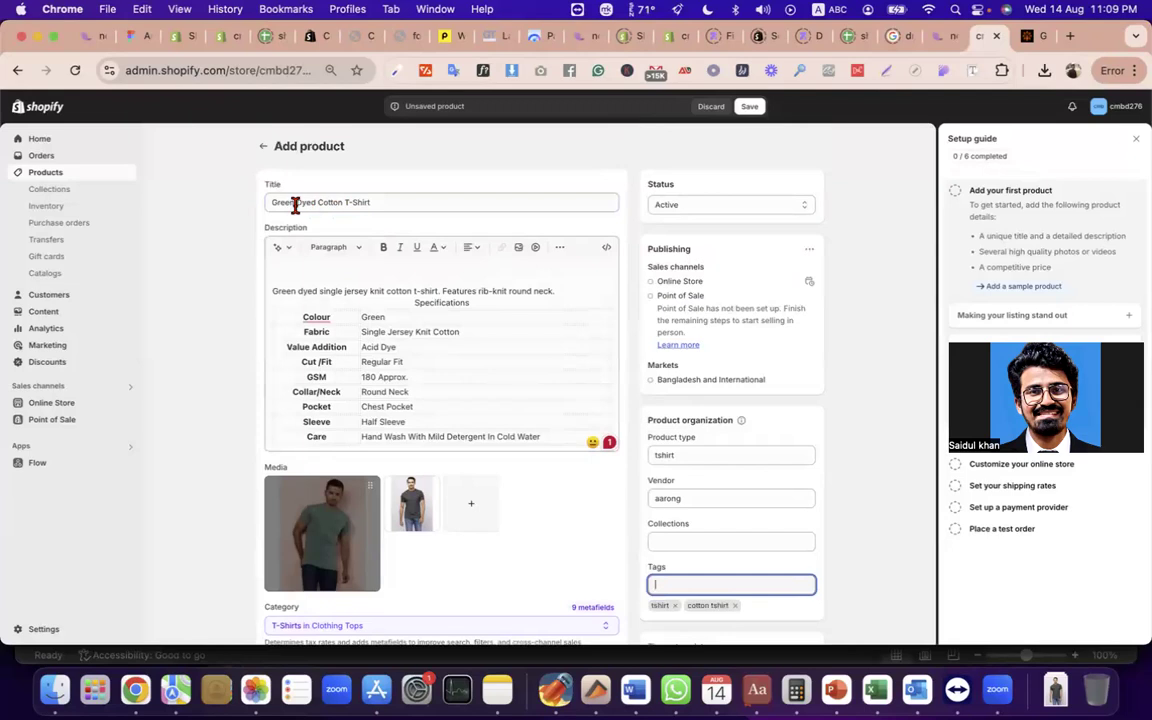
left_click_drag(316, 202, 268, 201)
key("cmd+c")
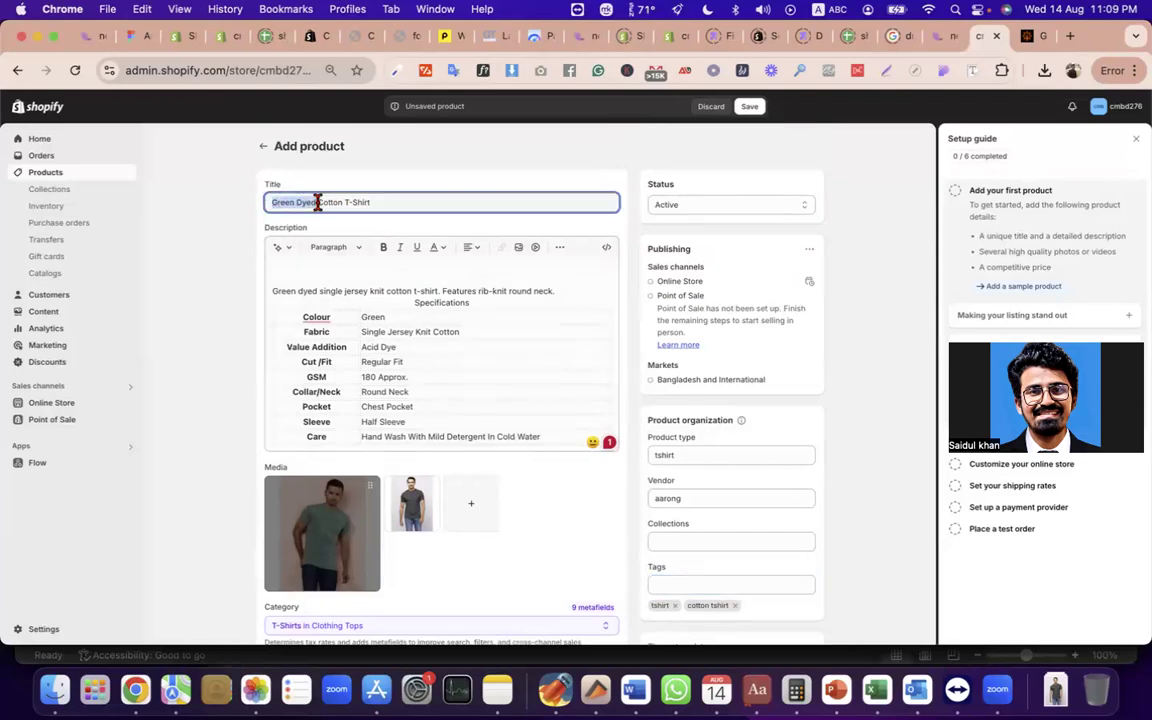
left_click(682, 580)
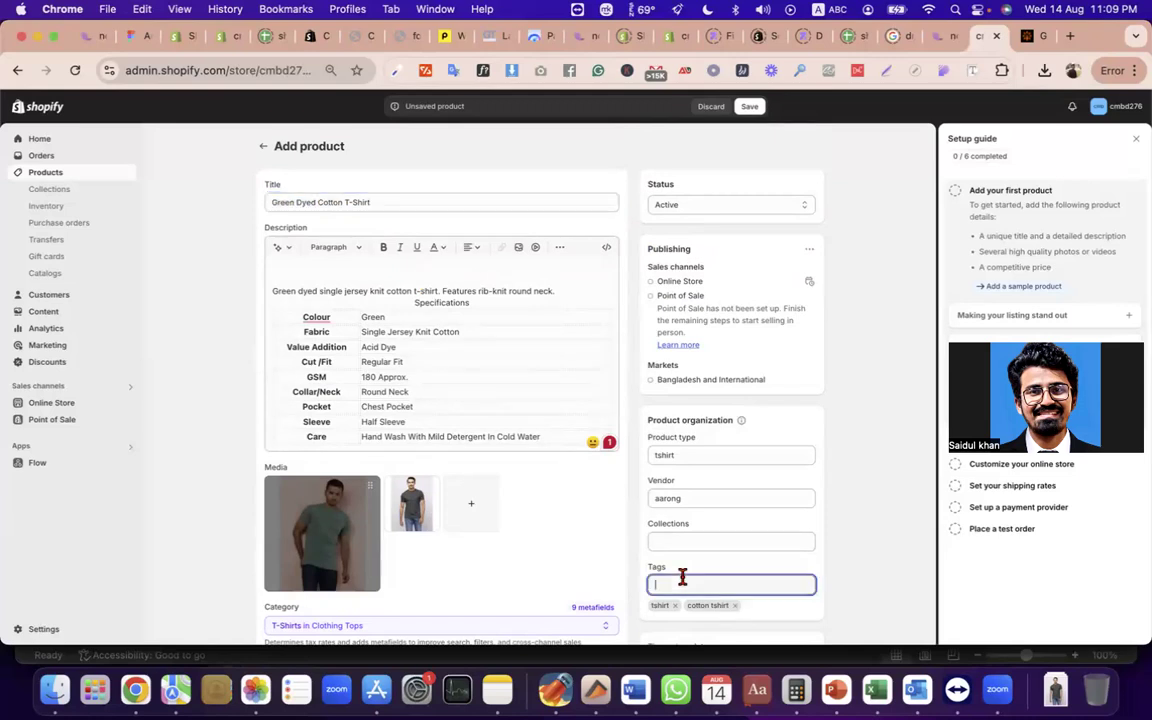
key("cmd+v")
key("Return")
scroll(590, 526, "down", 5)
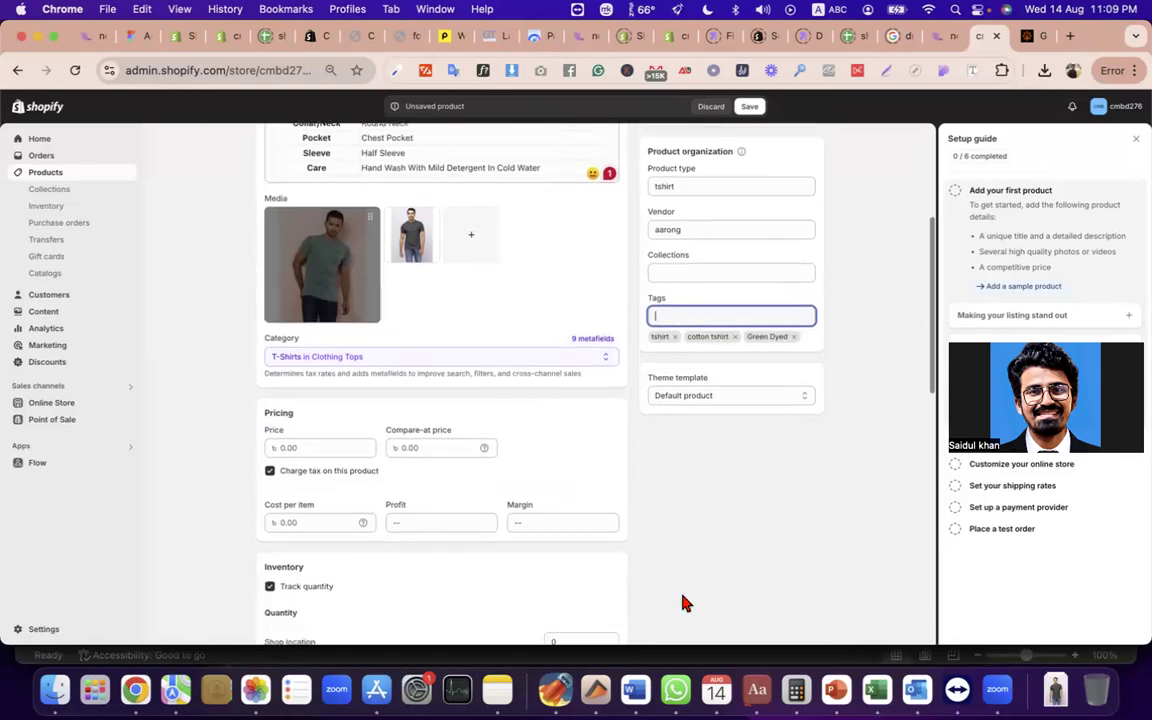
left_click(290, 443)
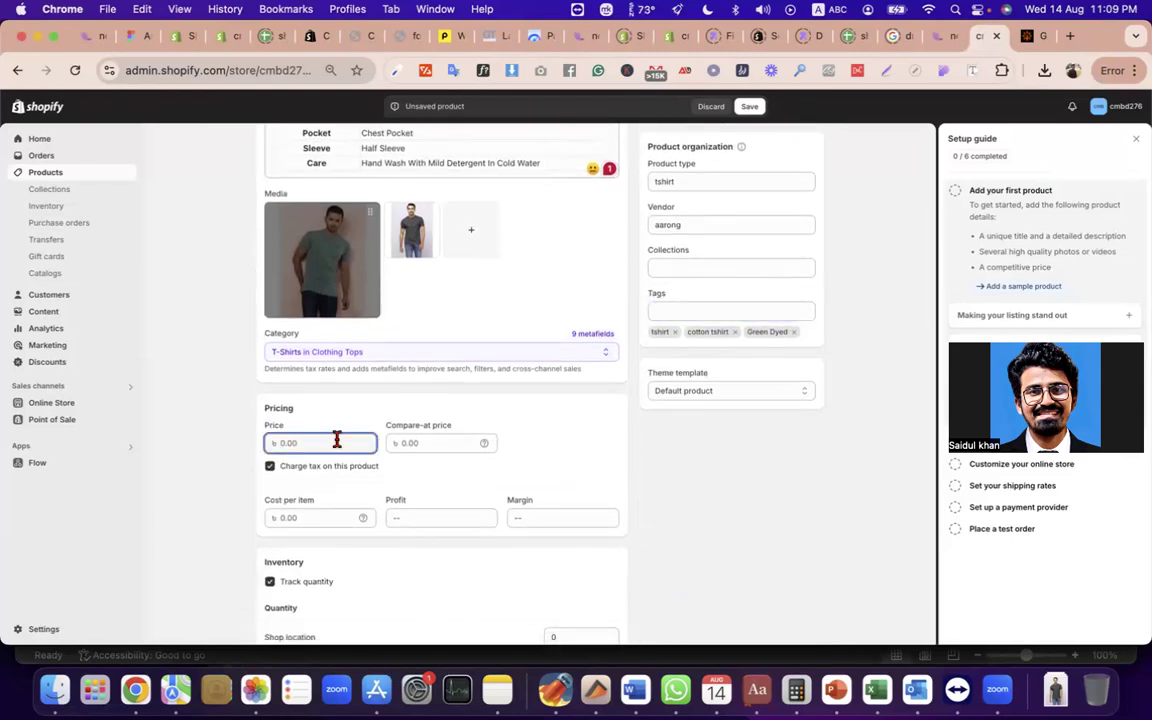
Copy the 586.05 price from the Aarong product page and return to Shopify.
left_click(1027, 36)
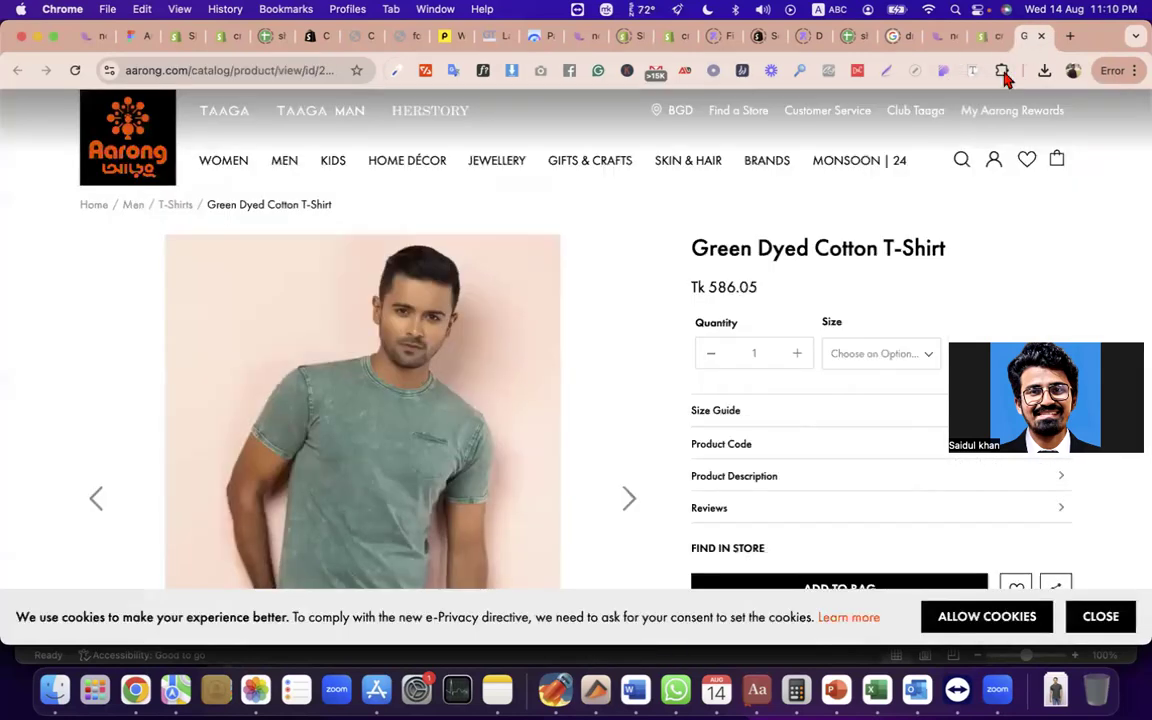
double_click(729, 285)
key("super+c")
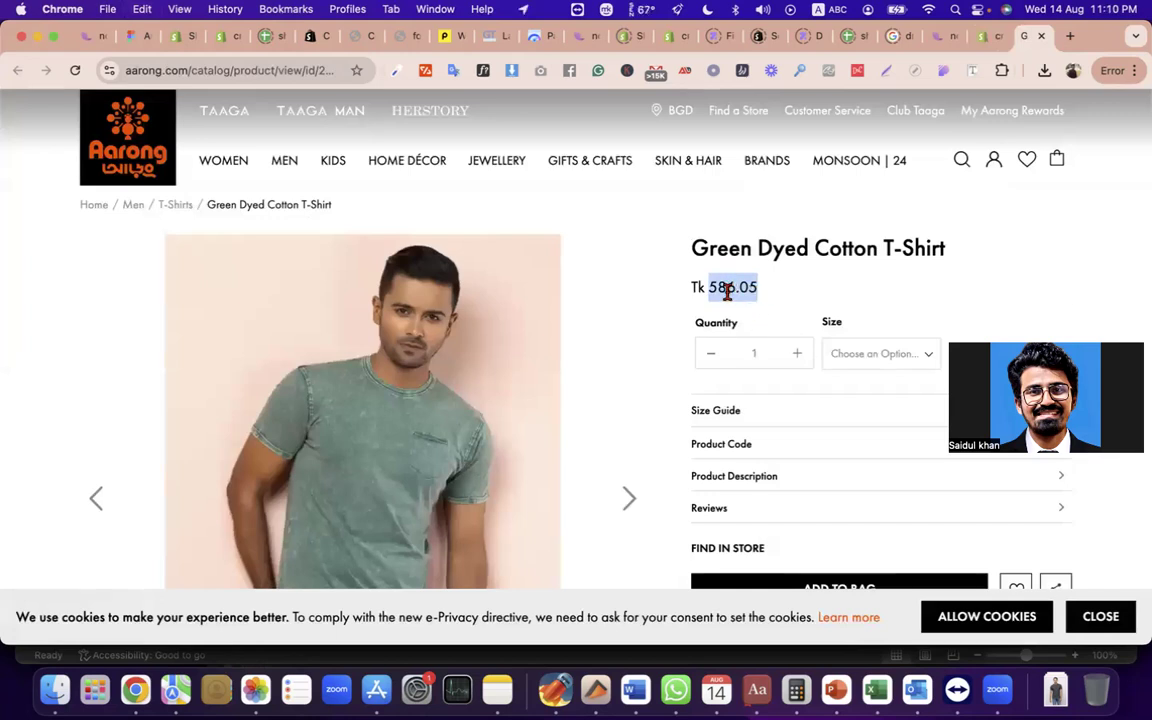
left_click(992, 36)
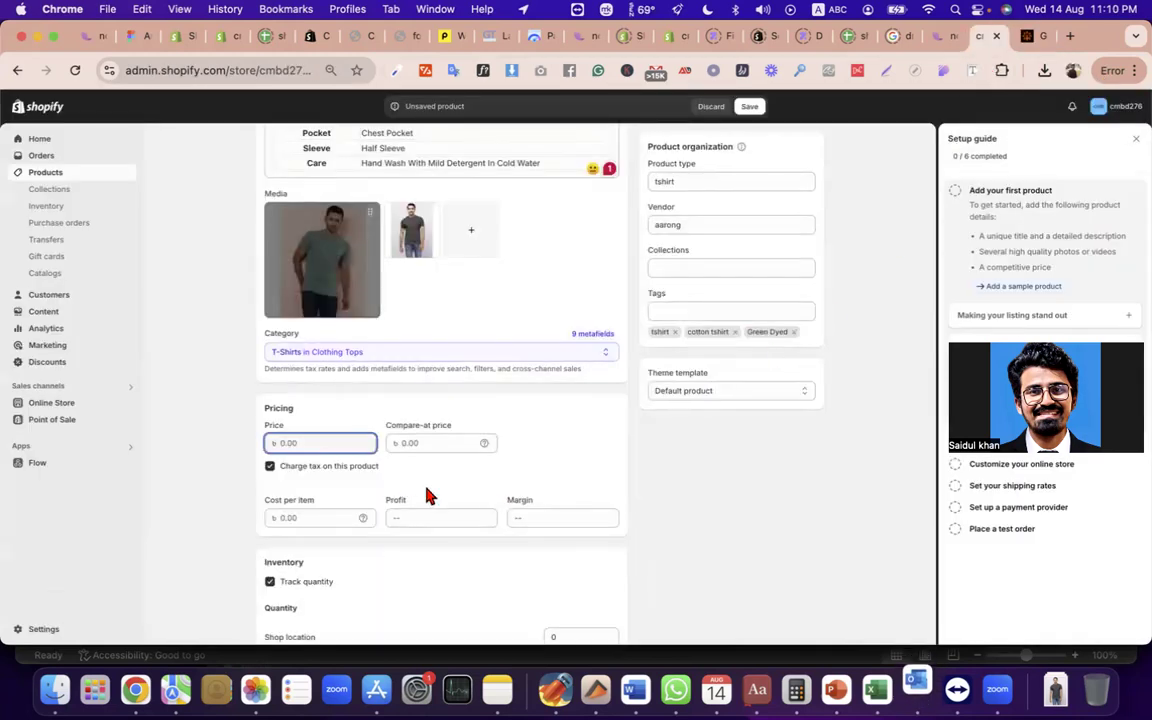
Set the compare-at price to 586.05 and the selling price to 500.00.
left_click(404, 443)
key("super+v")
left_click(314, 443)
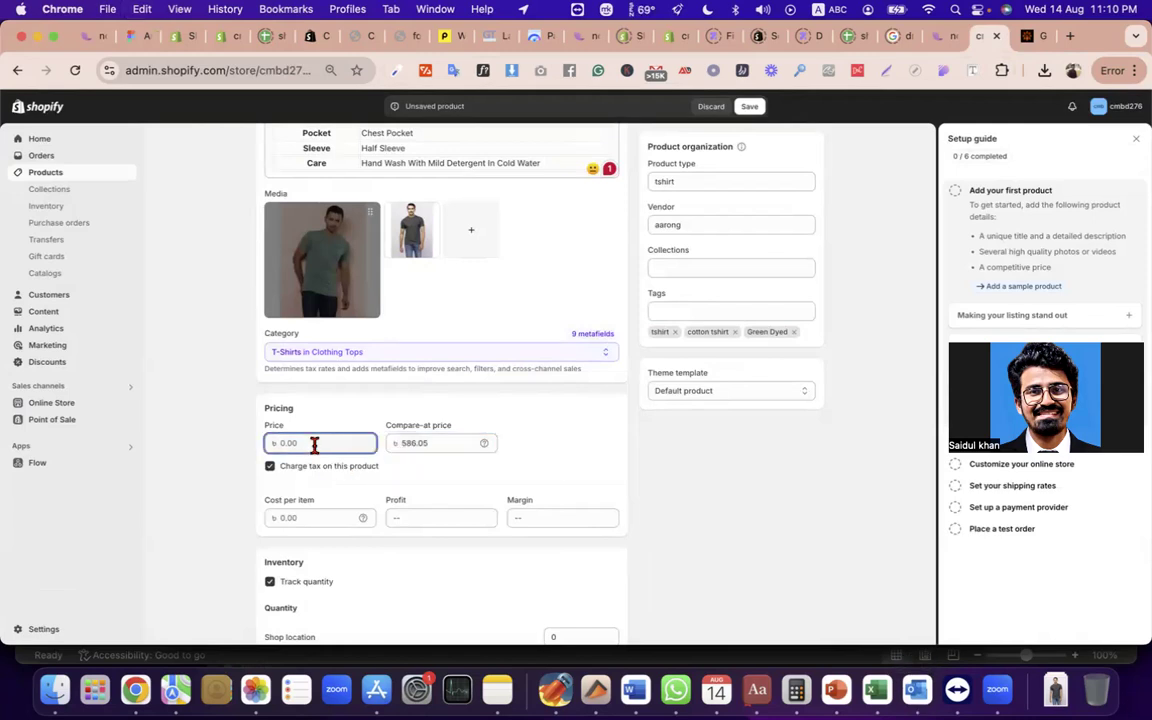
type("500")
left_click_drag(303, 442, 268, 442)
left_click_drag(440, 443, 406, 443)
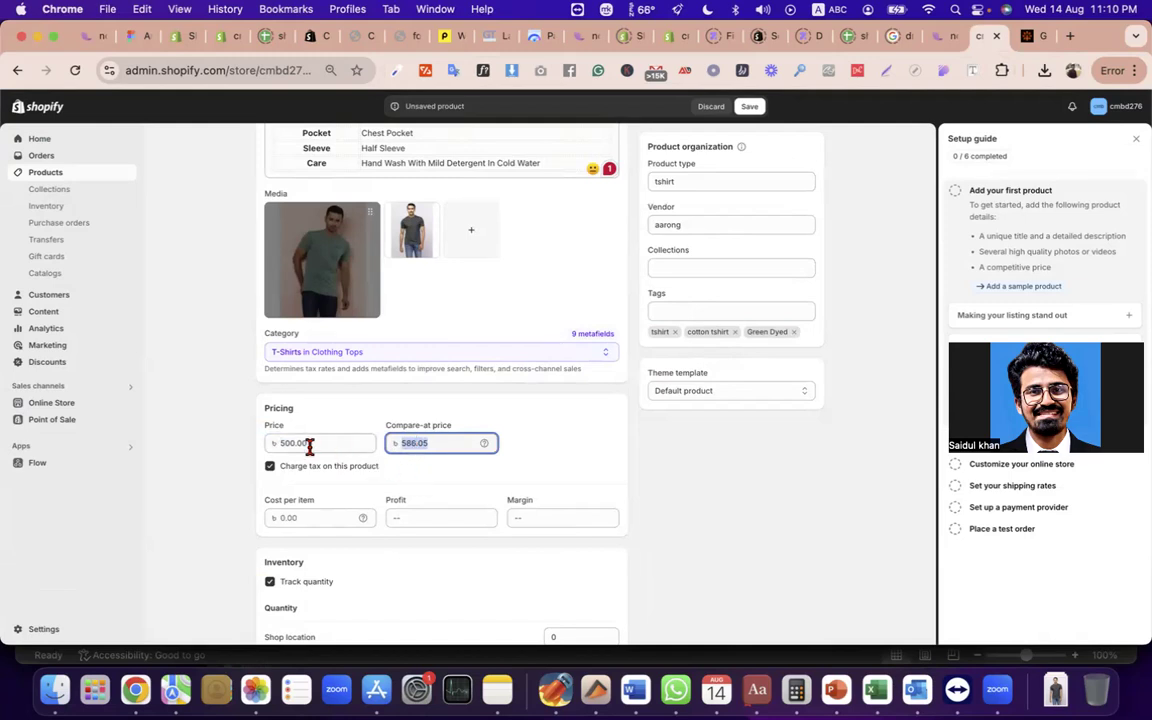
left_click(310, 445)
left_click(412, 444)
left_click(316, 443)
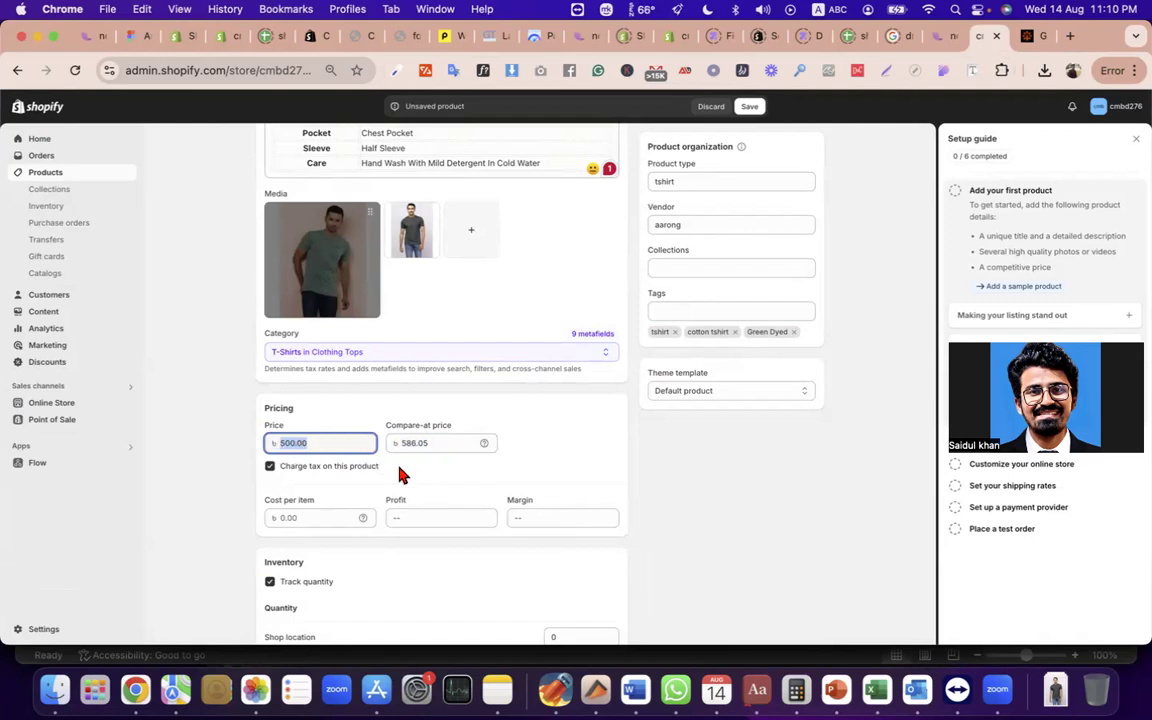
Enter a cost per item of 300, giving a 40% margin.
left_click(309, 517)
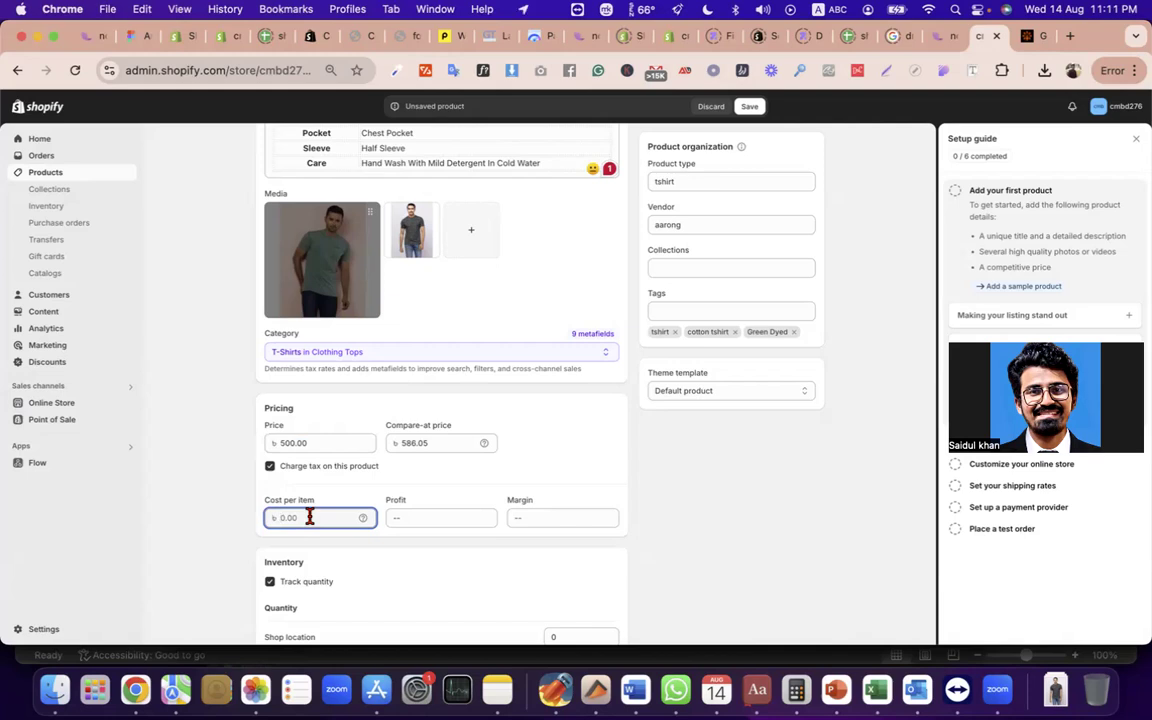
type("300")
left_click_drag(532, 517, 509, 525)
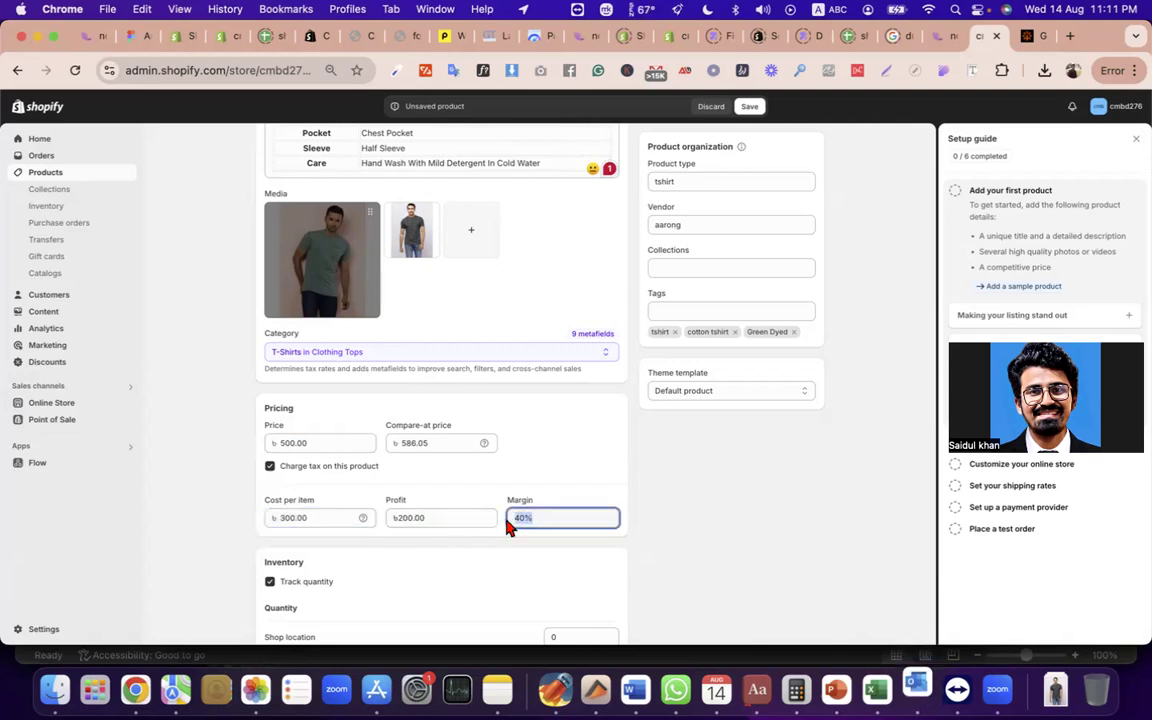
left_click(450, 567)
Stock 100 units at Shop location and allow selling when out of stock.
scroll(549, 551, "down", 3)
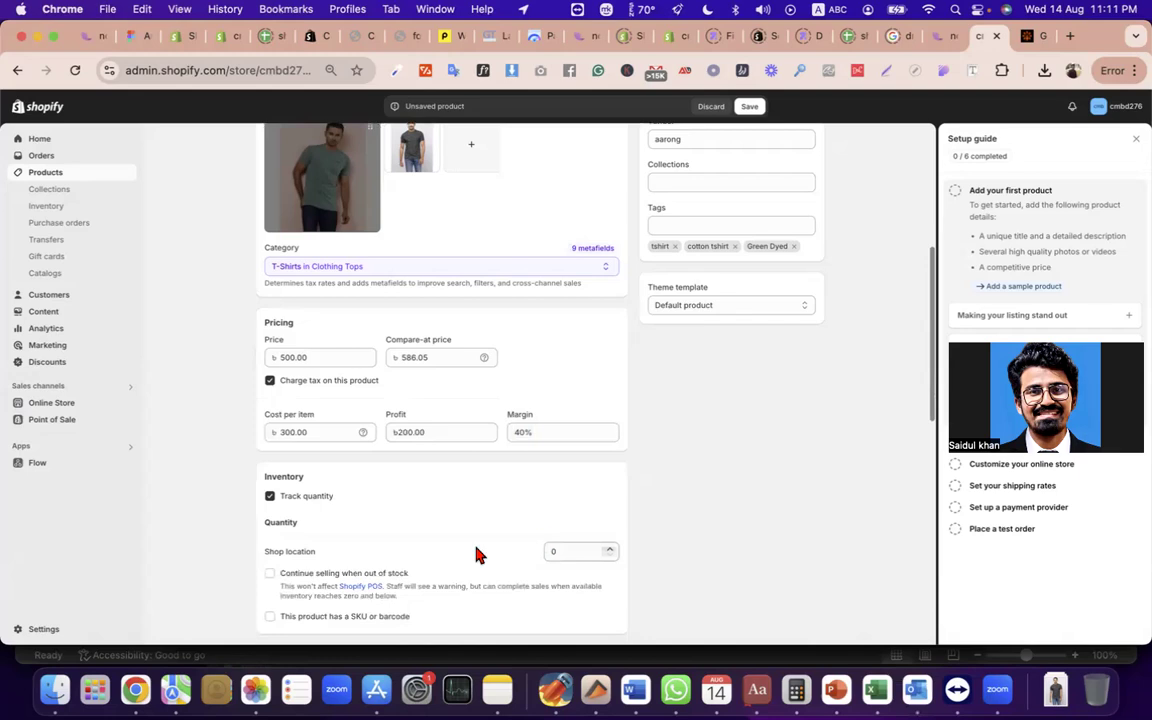
scroll(330, 505, "down", 1)
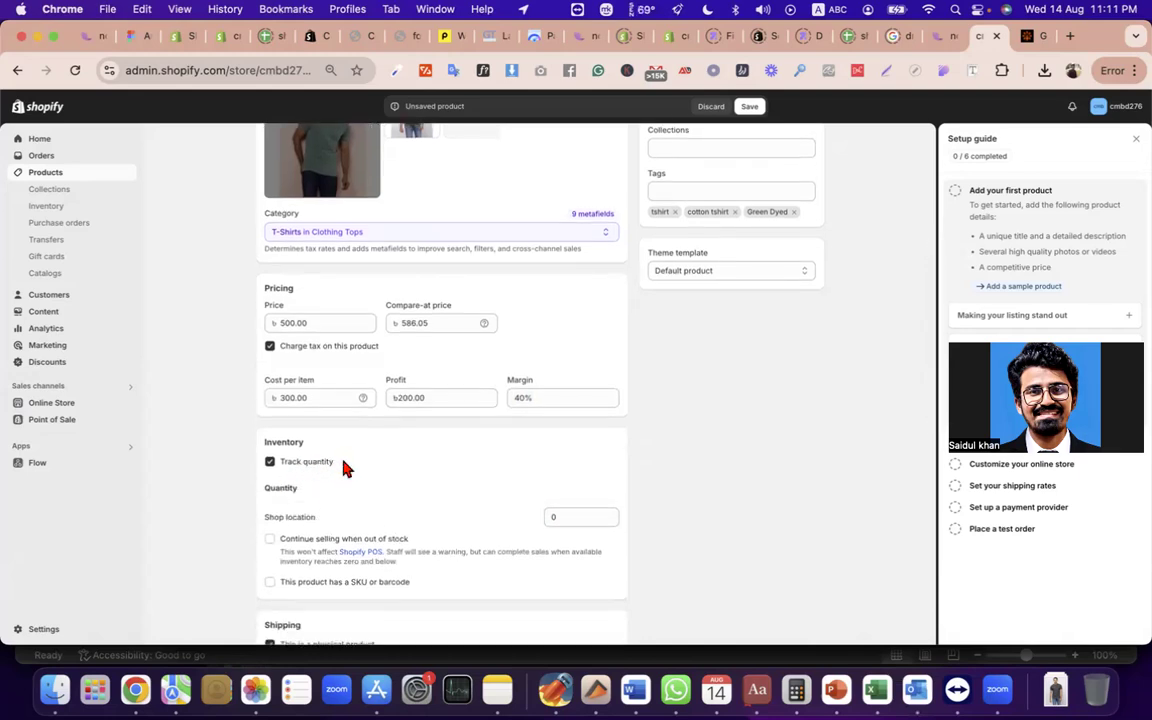
left_click_drag(342, 468, 275, 473)
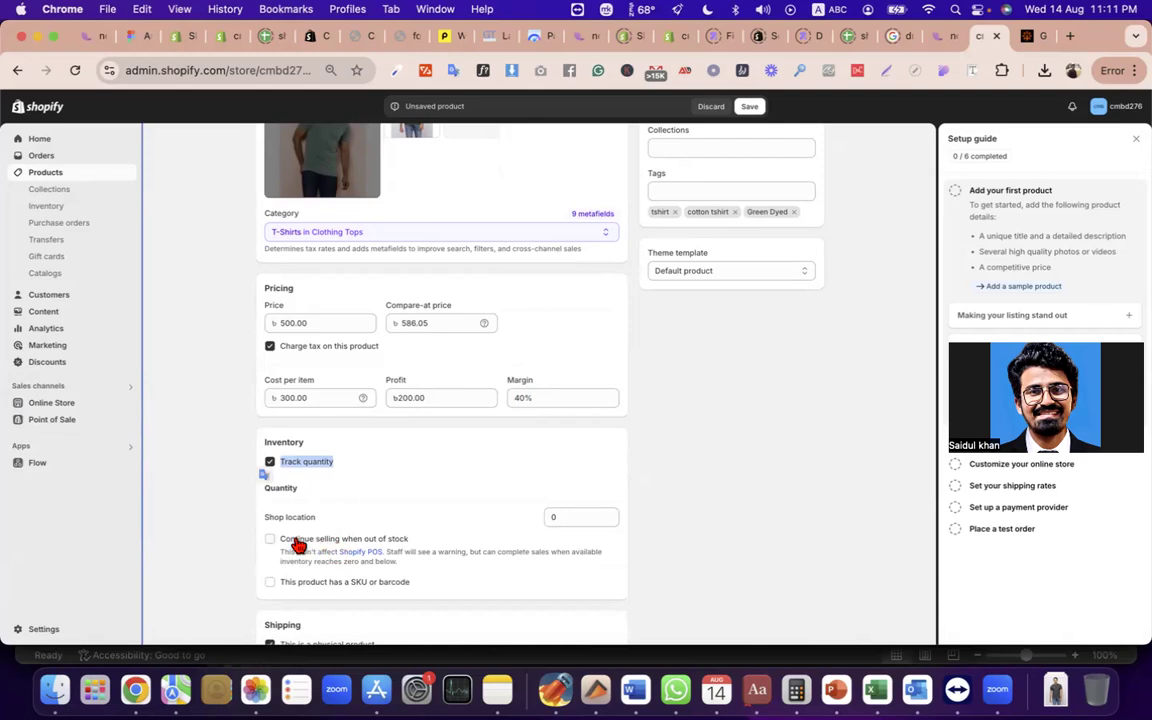
left_click(567, 518)
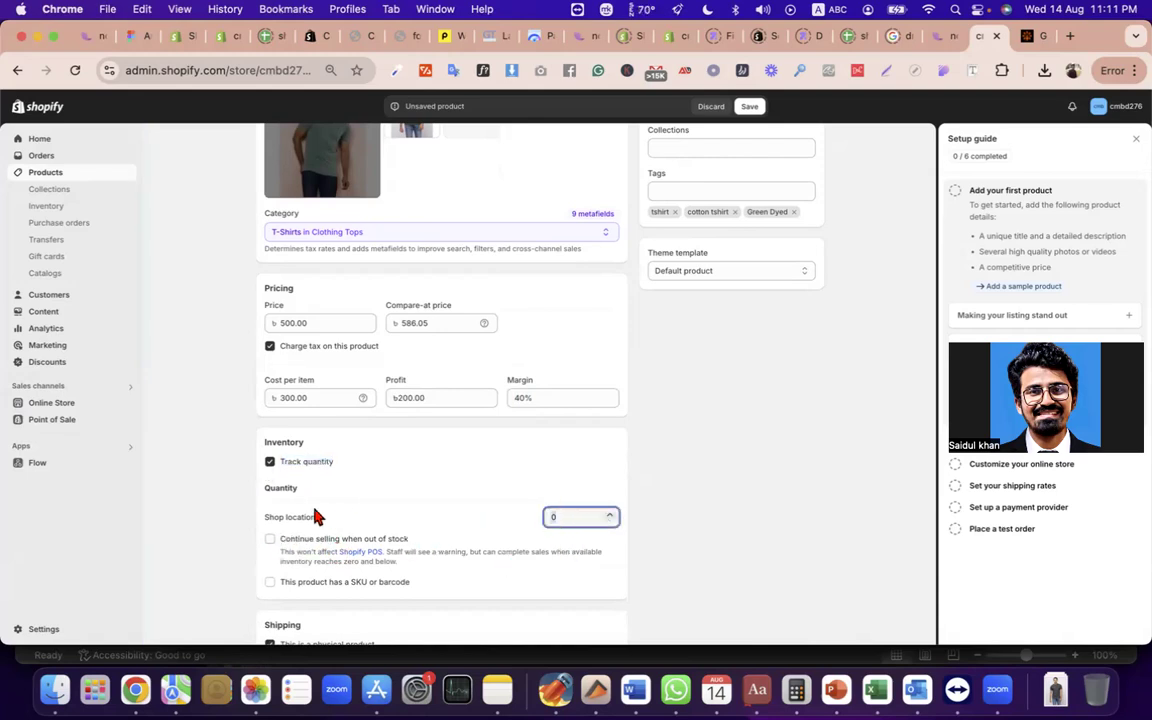
key("BackSpace")
type("100")
left_click(270, 540)
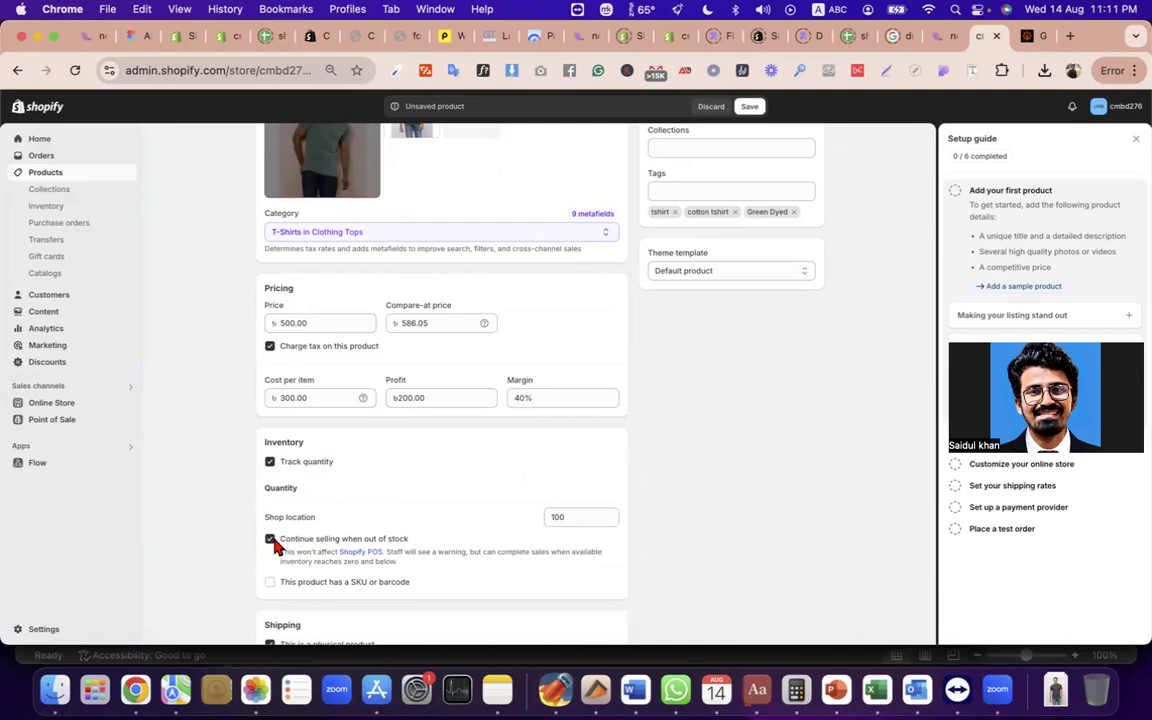
Mark the product as having a SKU or barcode.
scroll(275, 546, "down", 3)
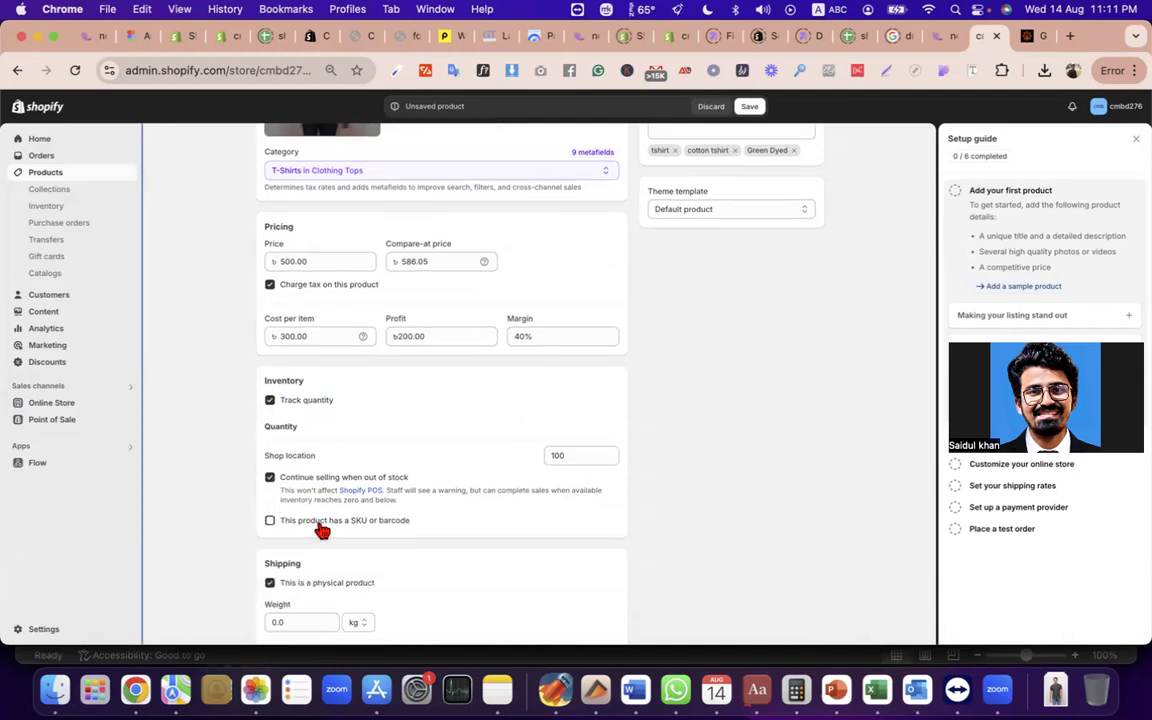
left_click(320, 528)
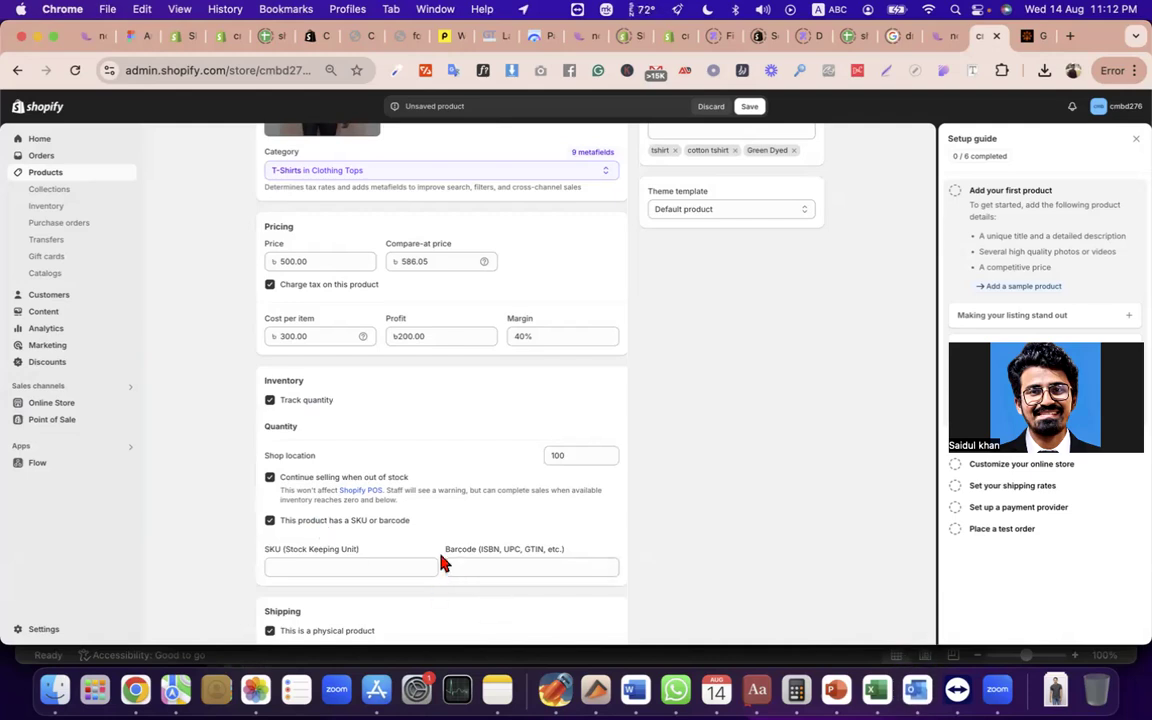
left_click_drag(447, 555, 483, 557)
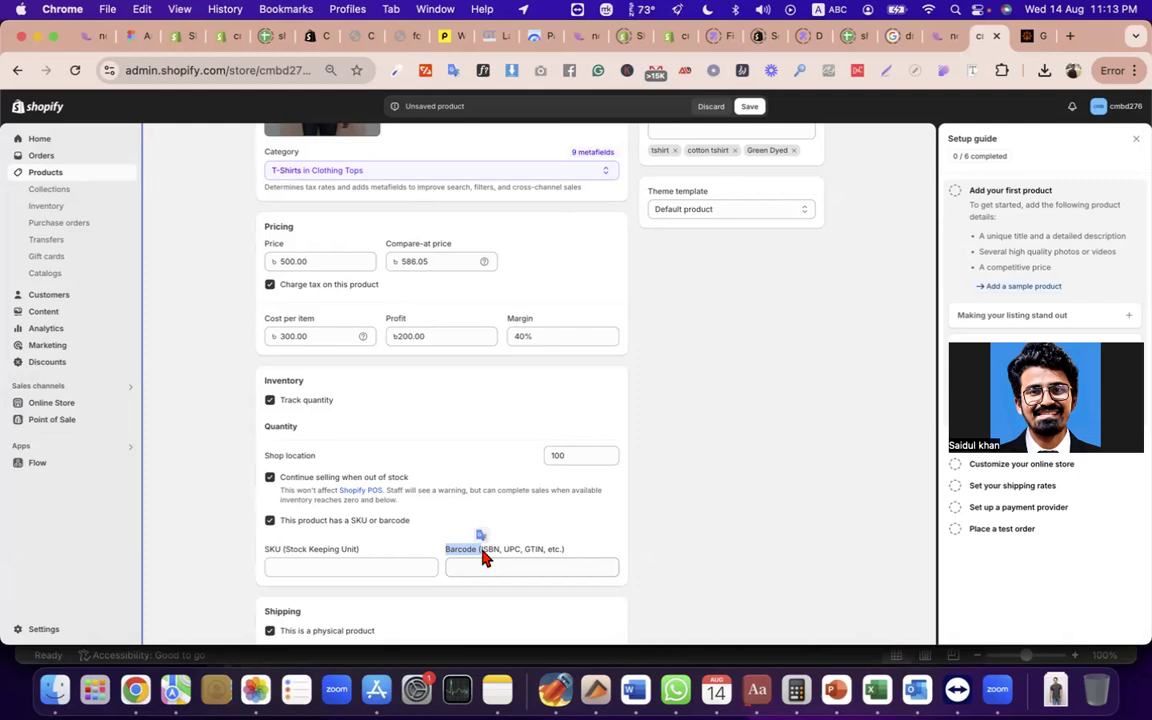
scroll(411, 545, "down", 3)
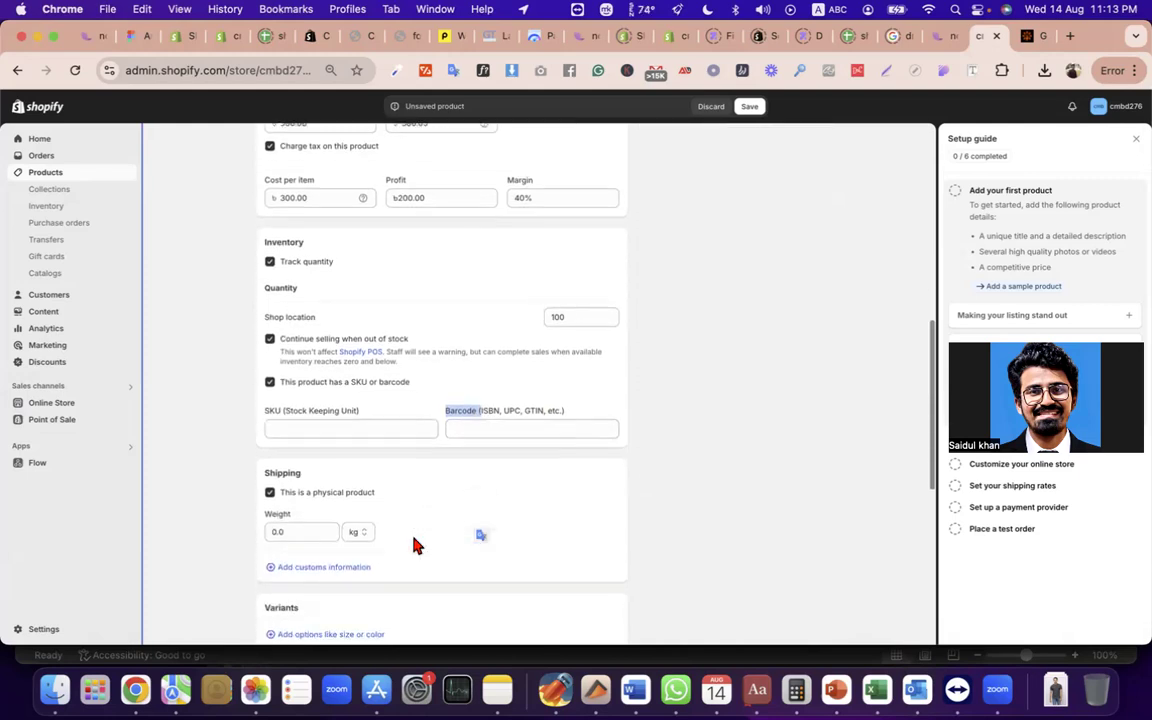
scroll(378, 591, "down", 10)
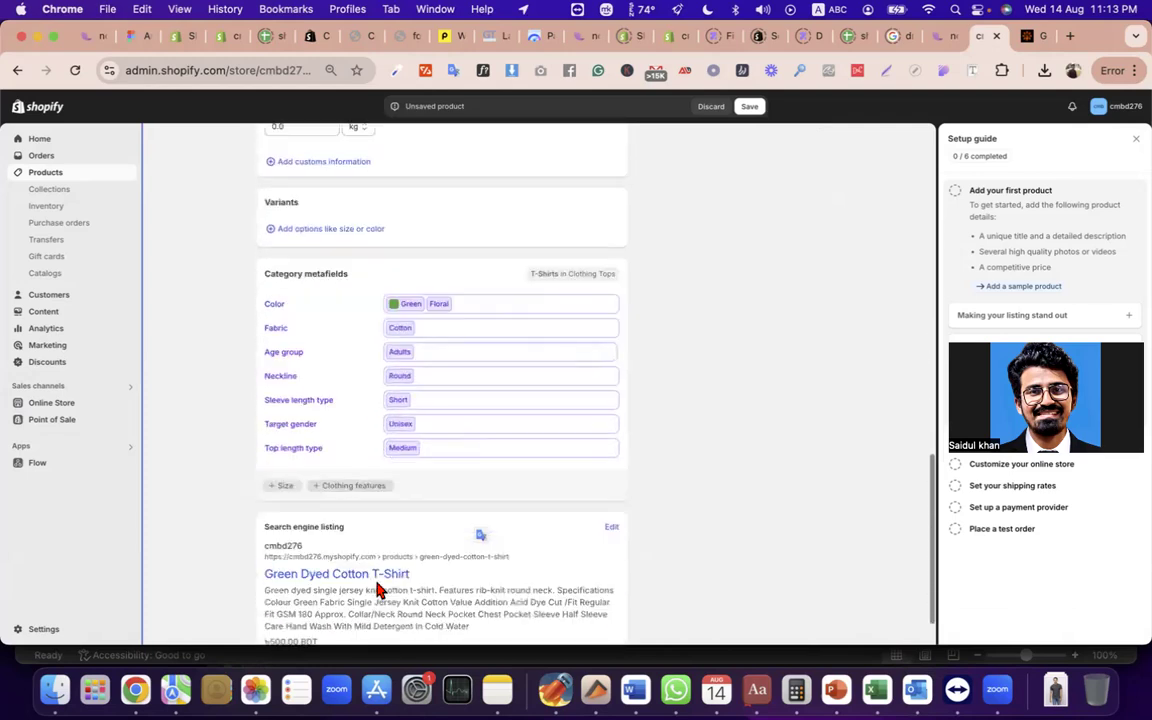
scroll(378, 591, "up", 13)
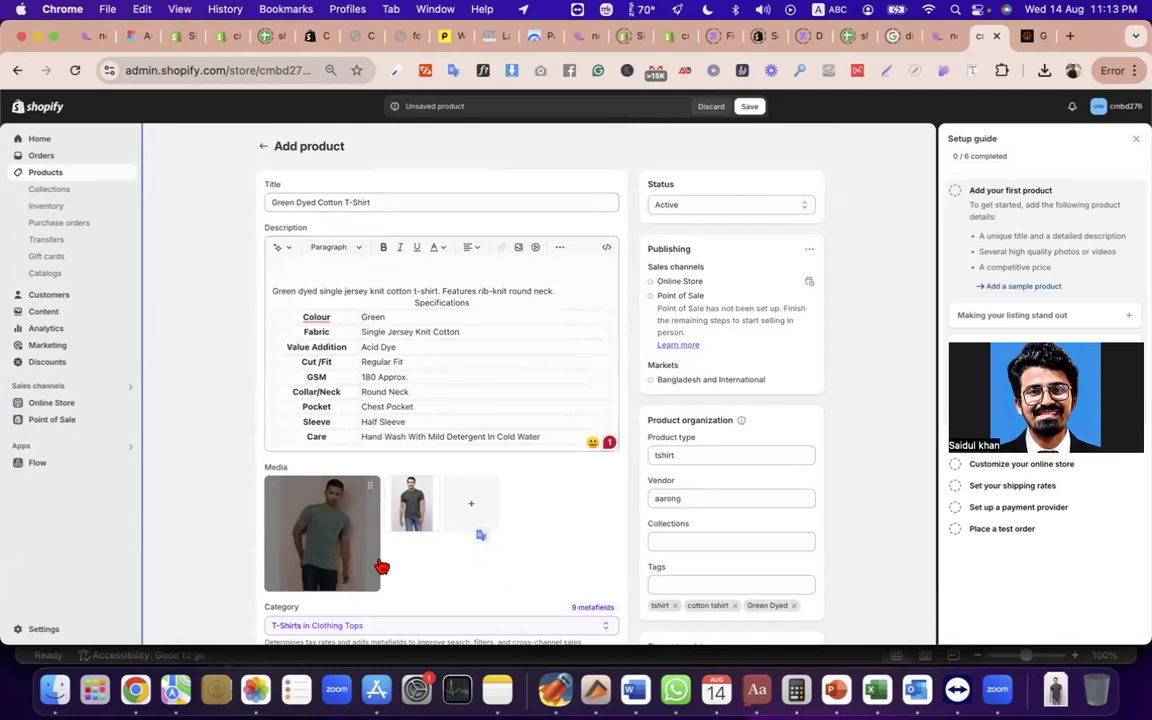
left_click(672, 455)
scroll(689, 527, "down", 3)
scroll(717, 543, "down", 4)
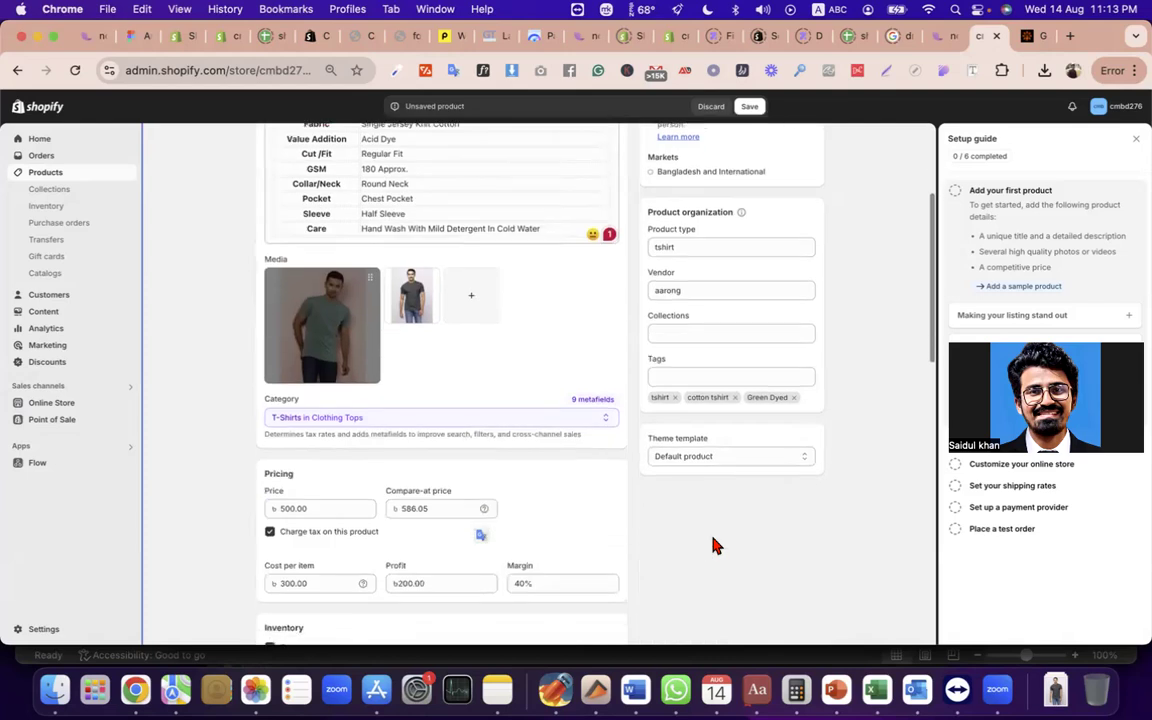
scroll(396, 503, "down", 5)
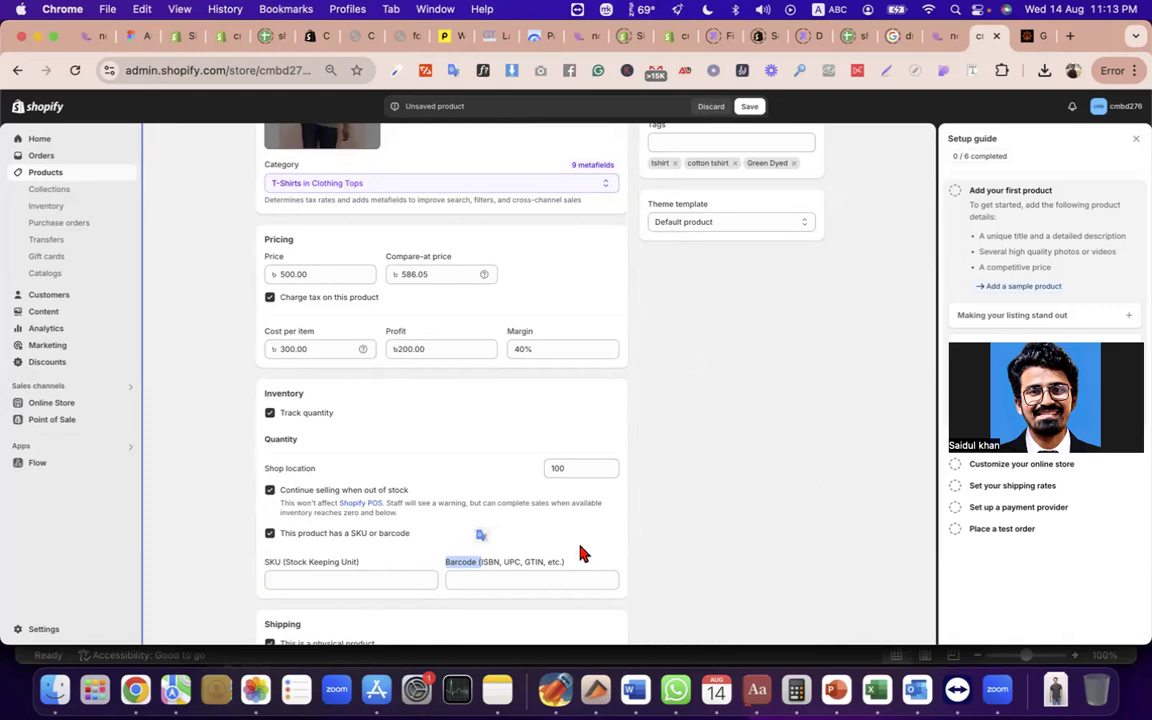
scroll(372, 586, "down", 3)
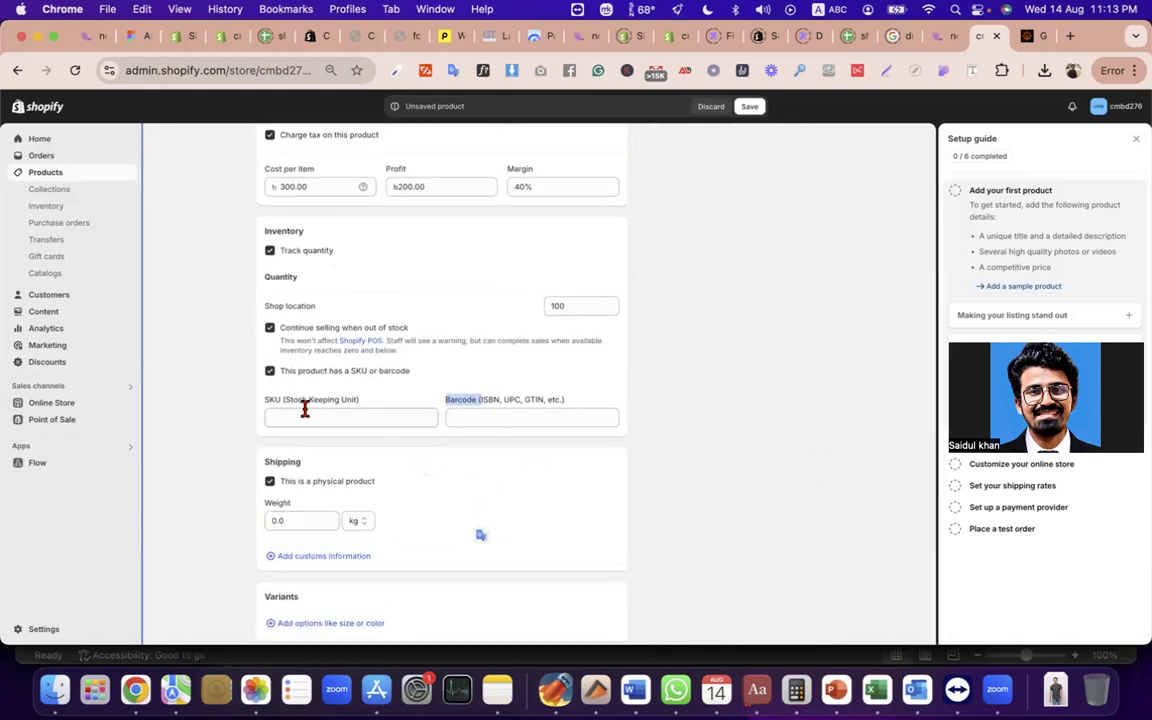
Enter 10001 as the SKU and save the T-shirt product.
left_click(305, 412)
type("10")
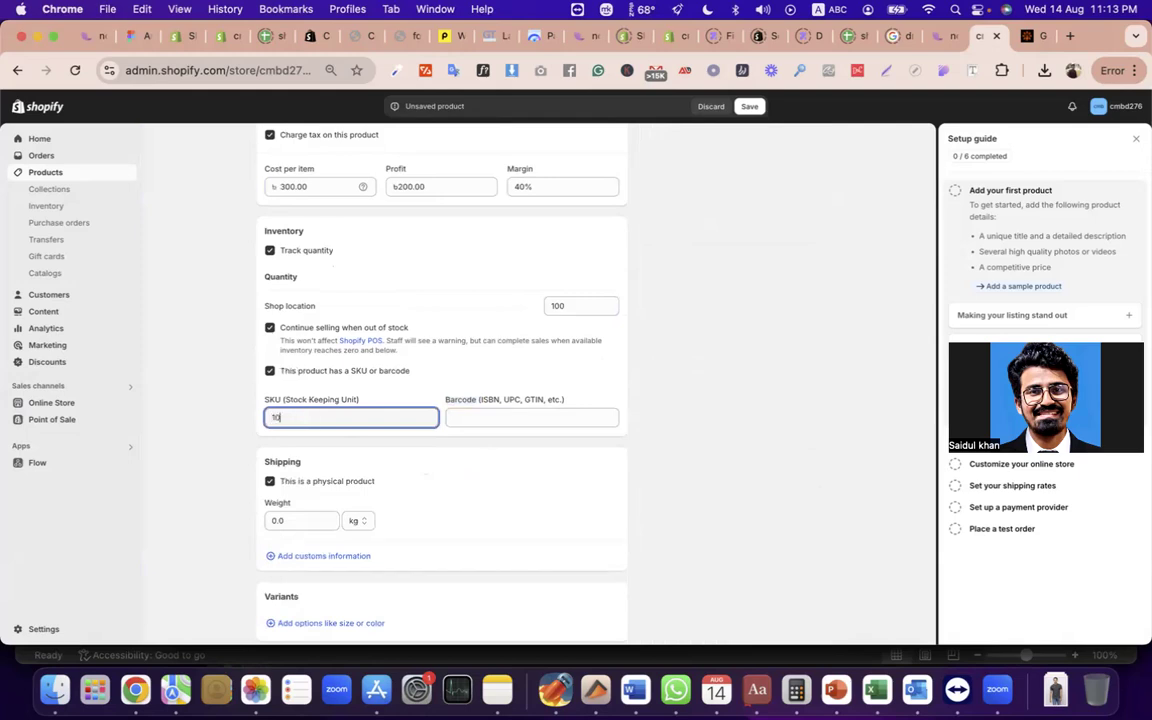
type("001")
right_click(268, 417)
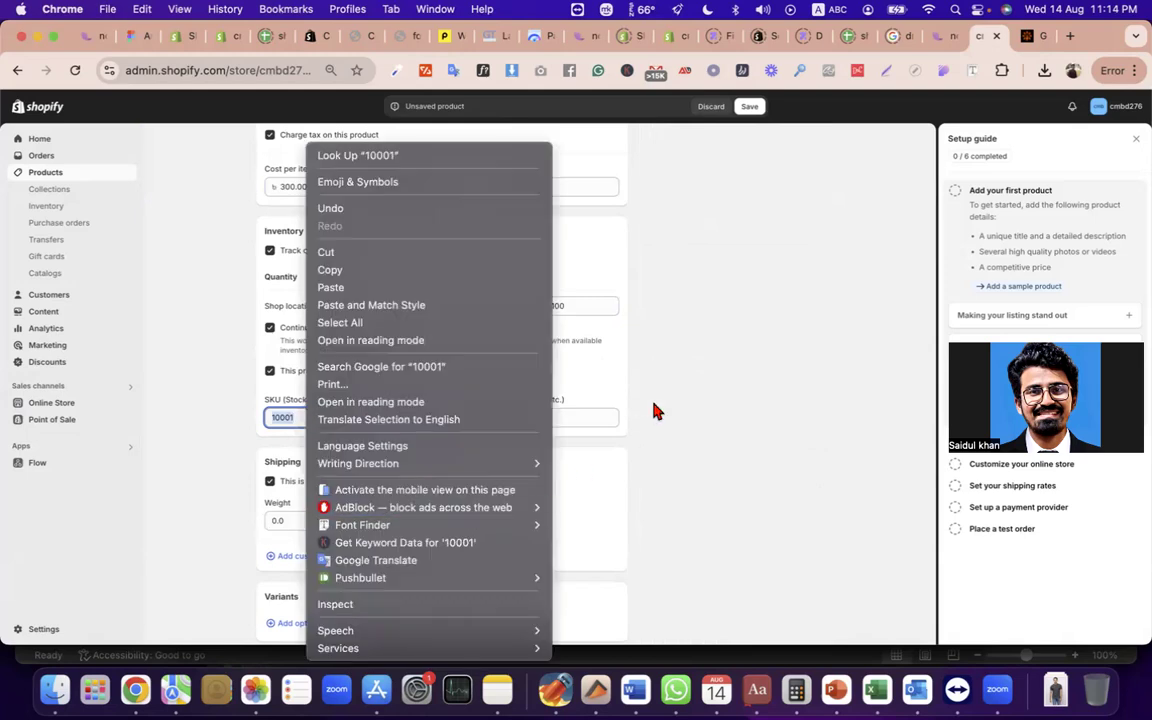
left_click(655, 410)
left_click(752, 108)
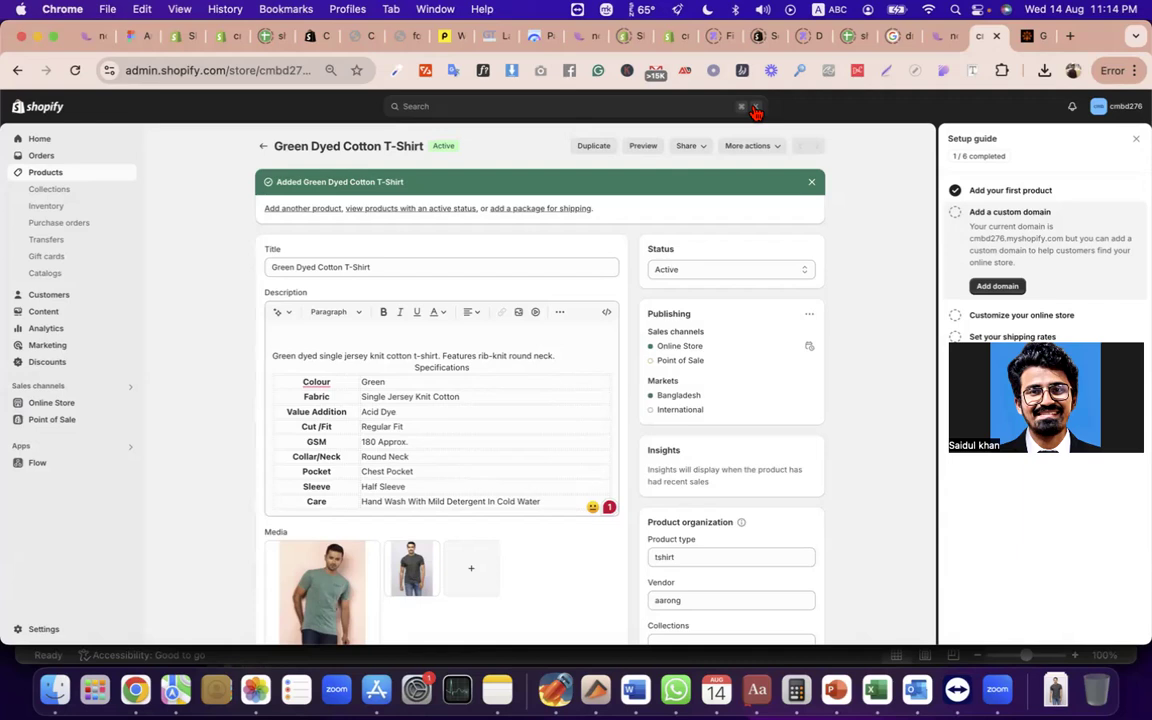
Write 'upload 5 simple products.' on a new line below the pet food note in notepad.pw.
left_click(936, 38)
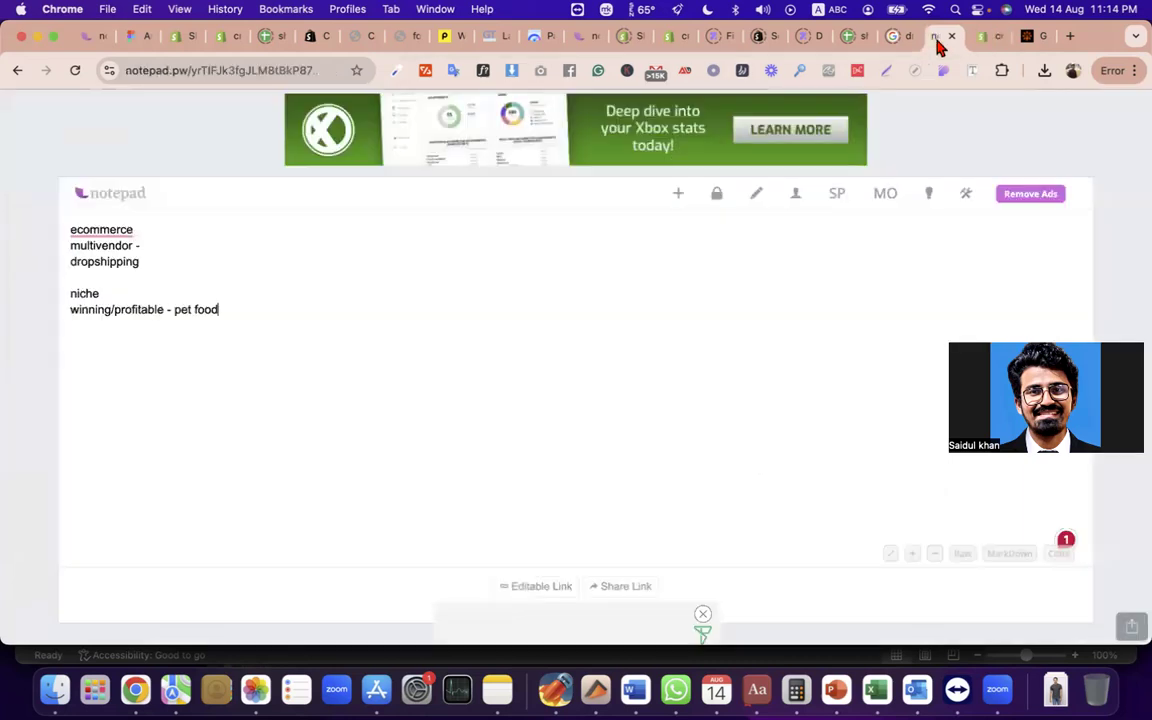
left_click(437, 352)
key("Return")
key("Return")
key("Return")
type("upload 5 simple product.")
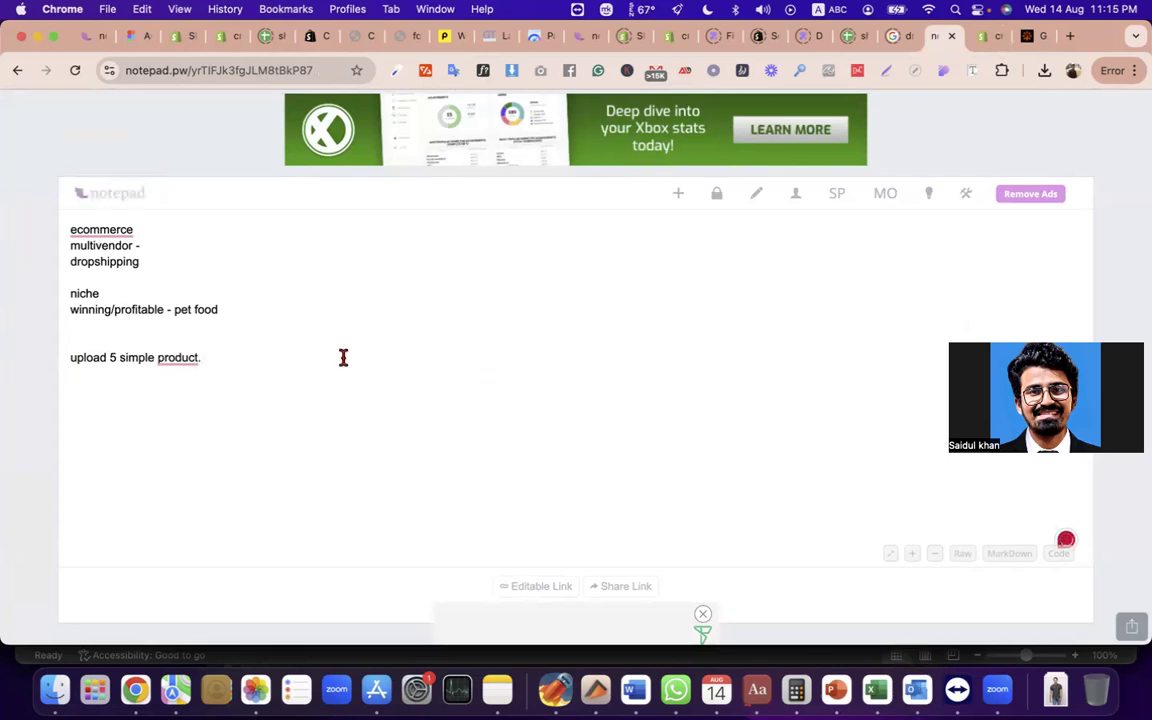
mouse_move(197, 357)
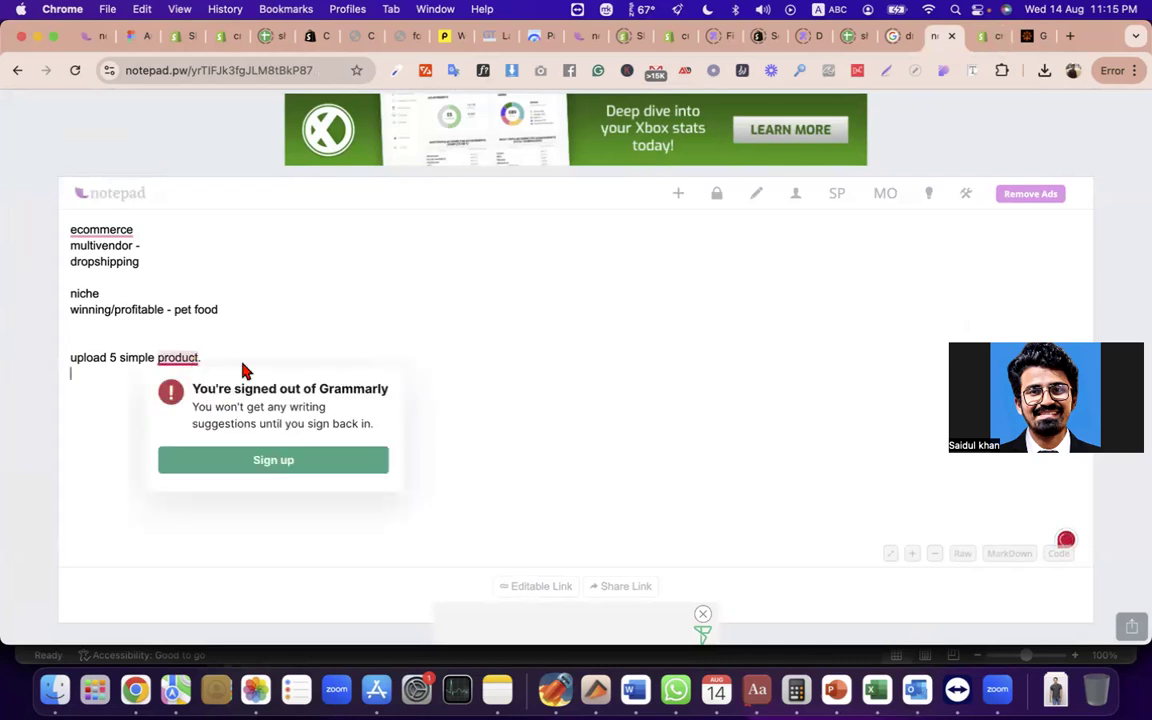
left_click(197, 358)
type("s")
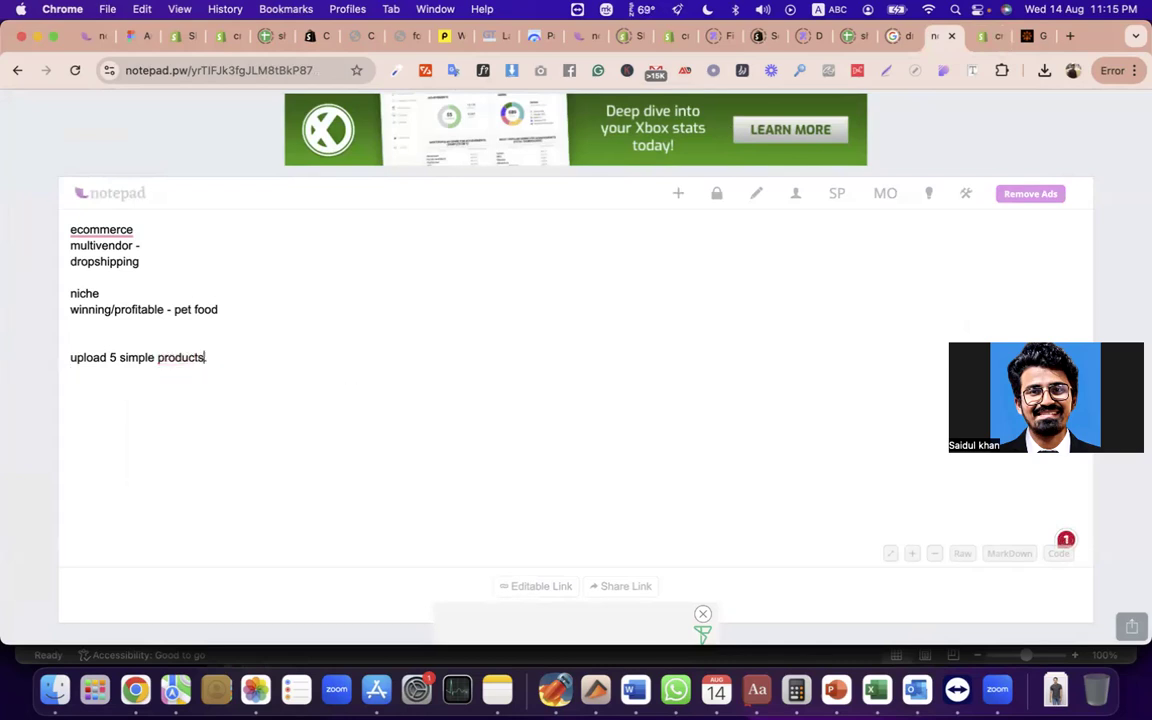
key("Return")
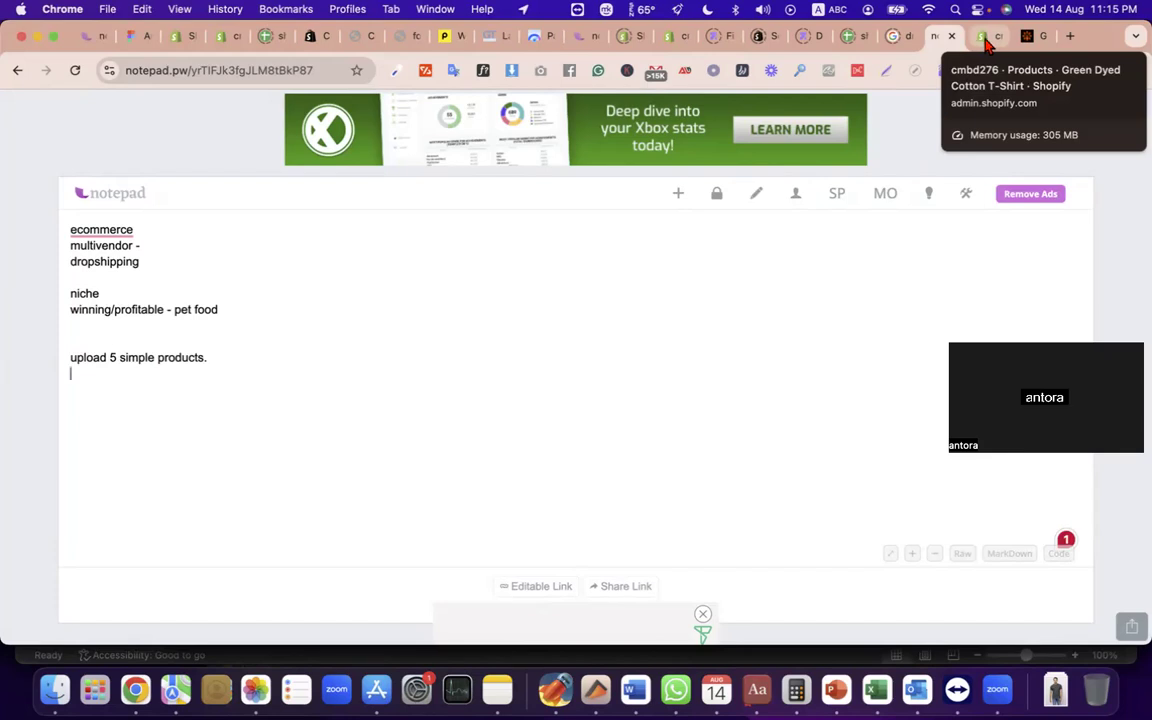
List the active products and preview the Green Dyed Cotton T-Shirt on the online store.
left_click(987, 37)
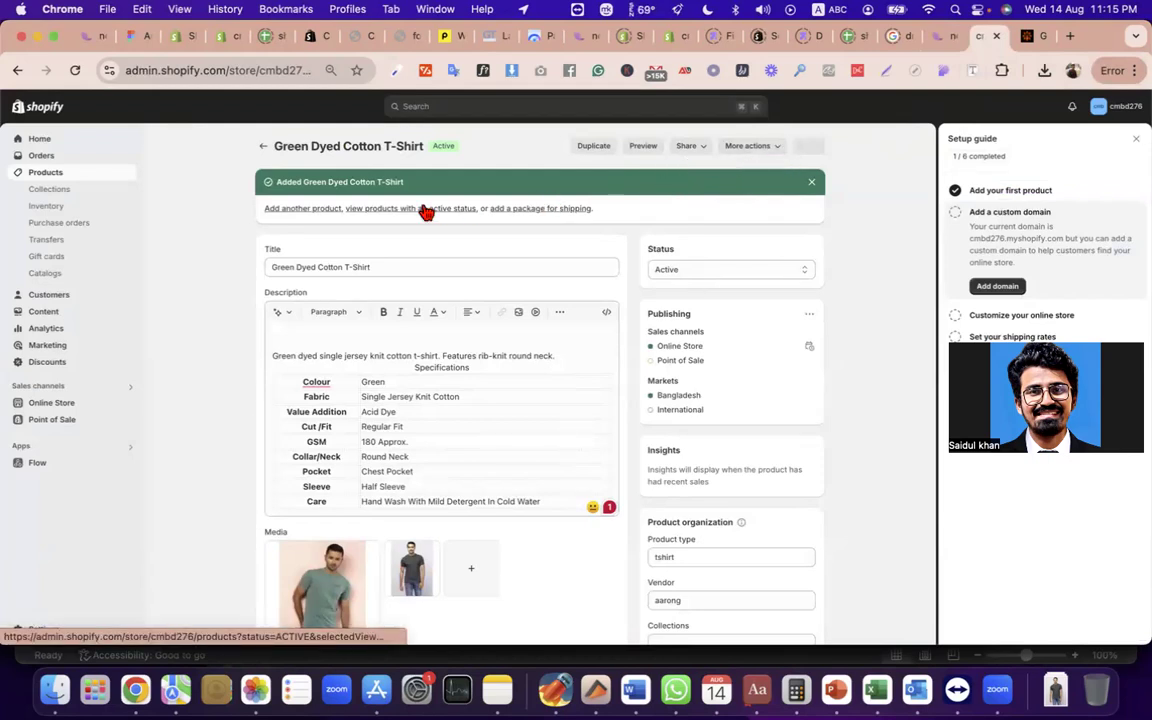
left_click(425, 212)
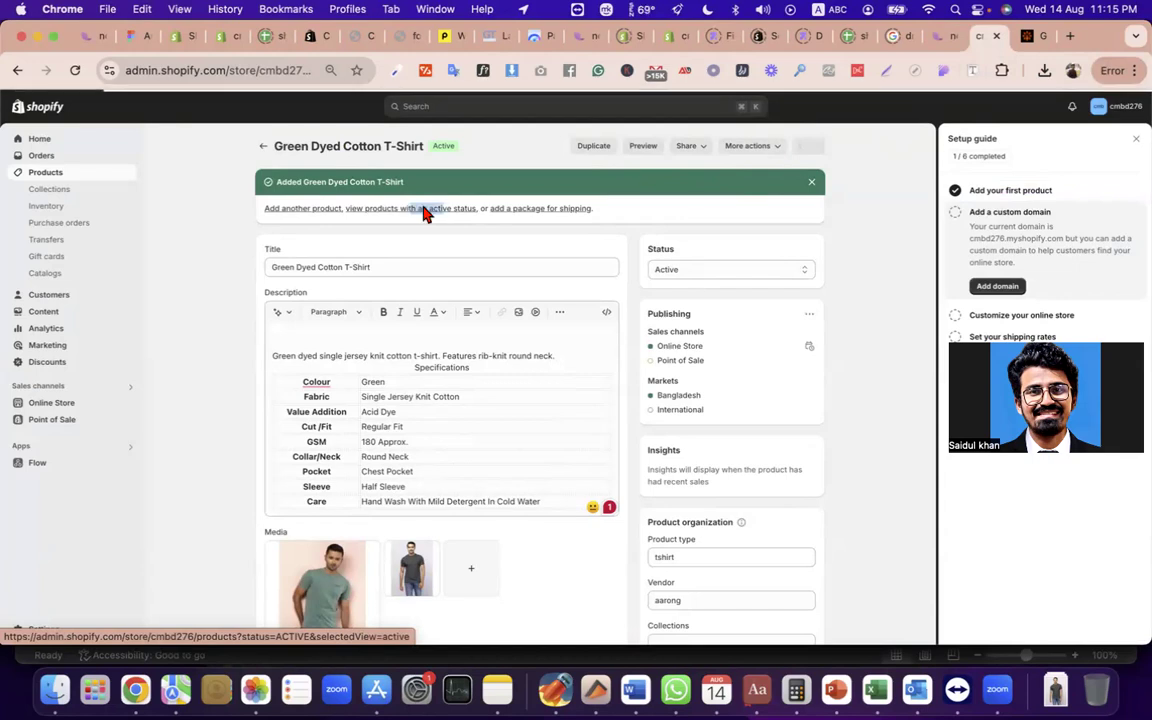
right_click(426, 212)
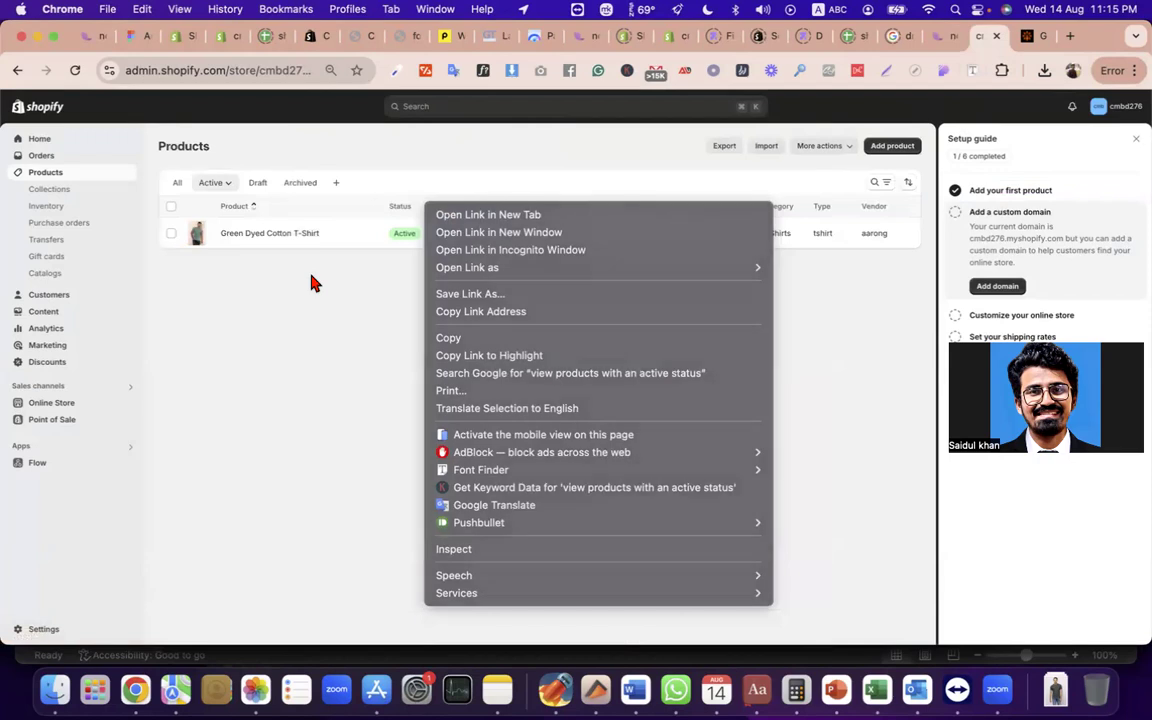
left_click(310, 284)
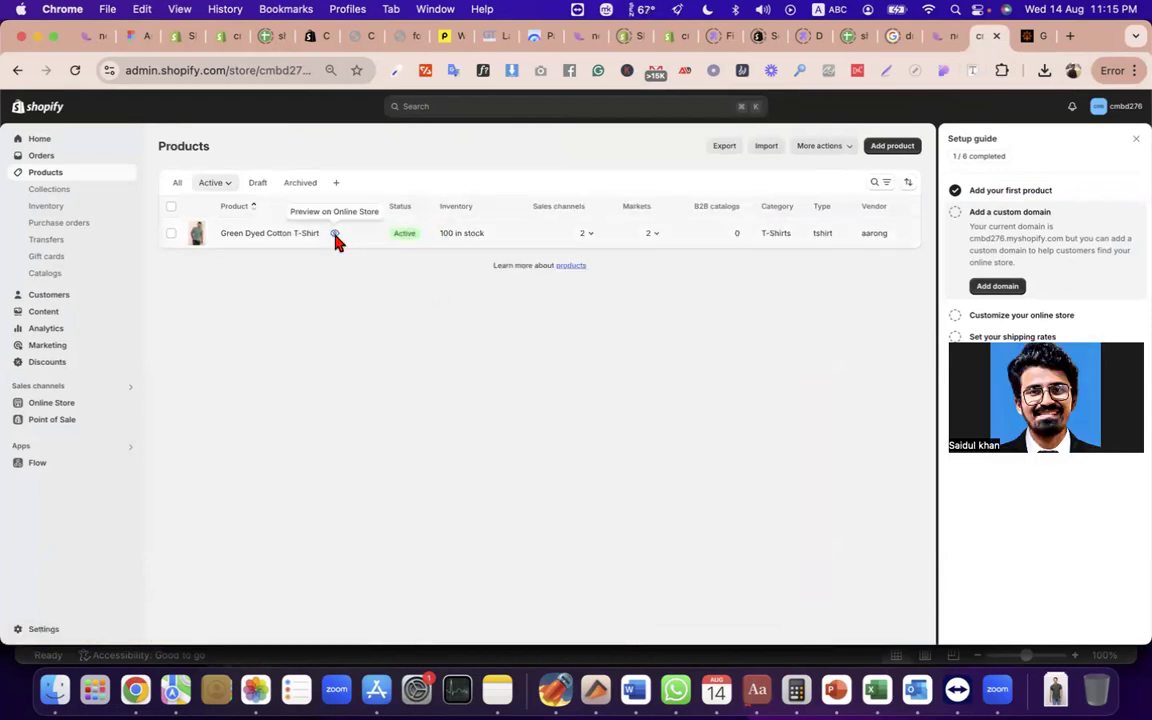
left_click(335, 234)
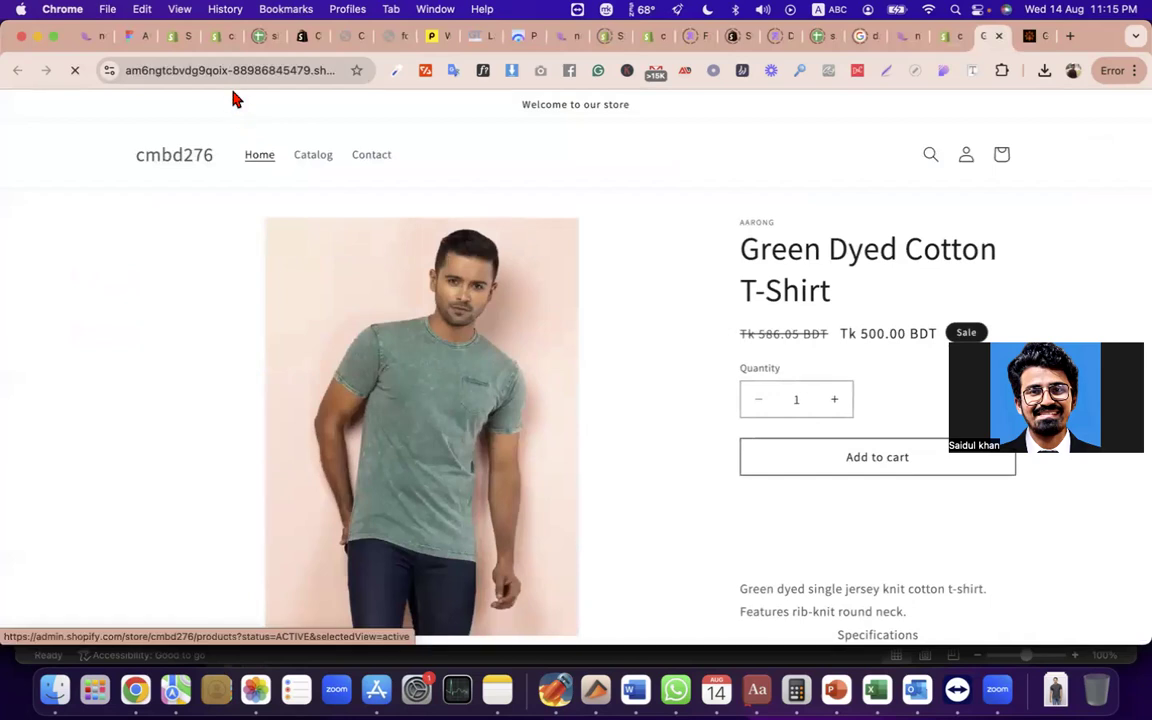
Check the storefront Catalog lists 1 product, then close the preview tab.
left_click(313, 156)
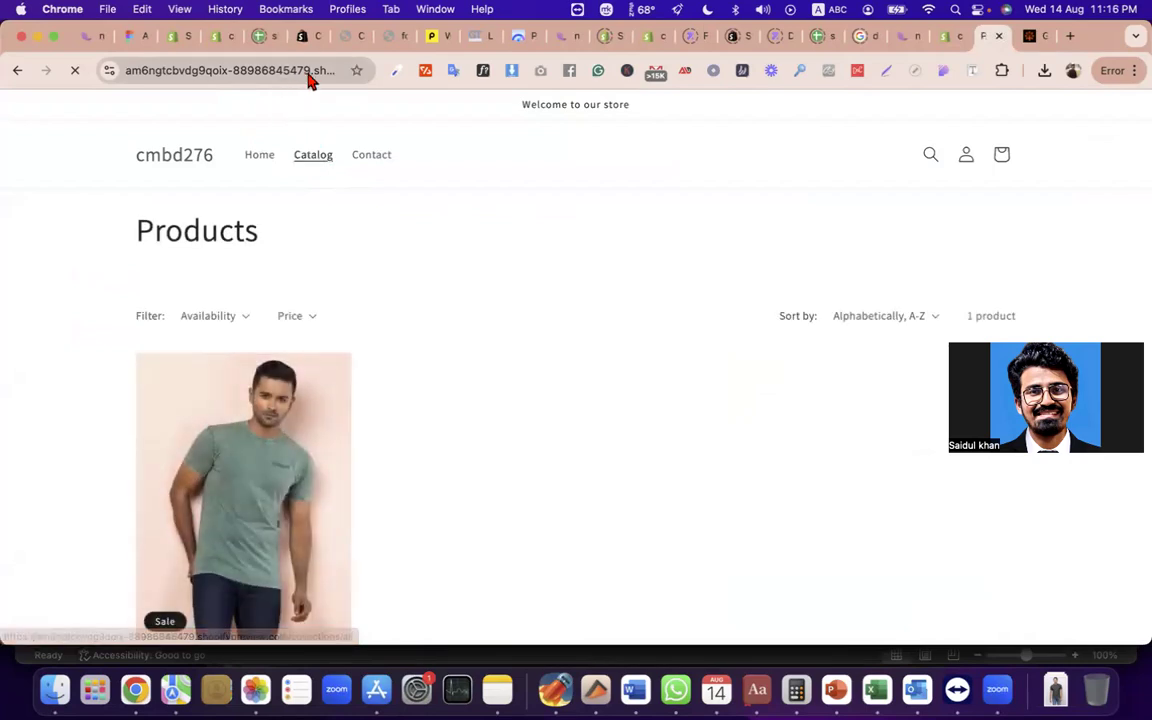
left_click_drag(308, 72, 128, 74)
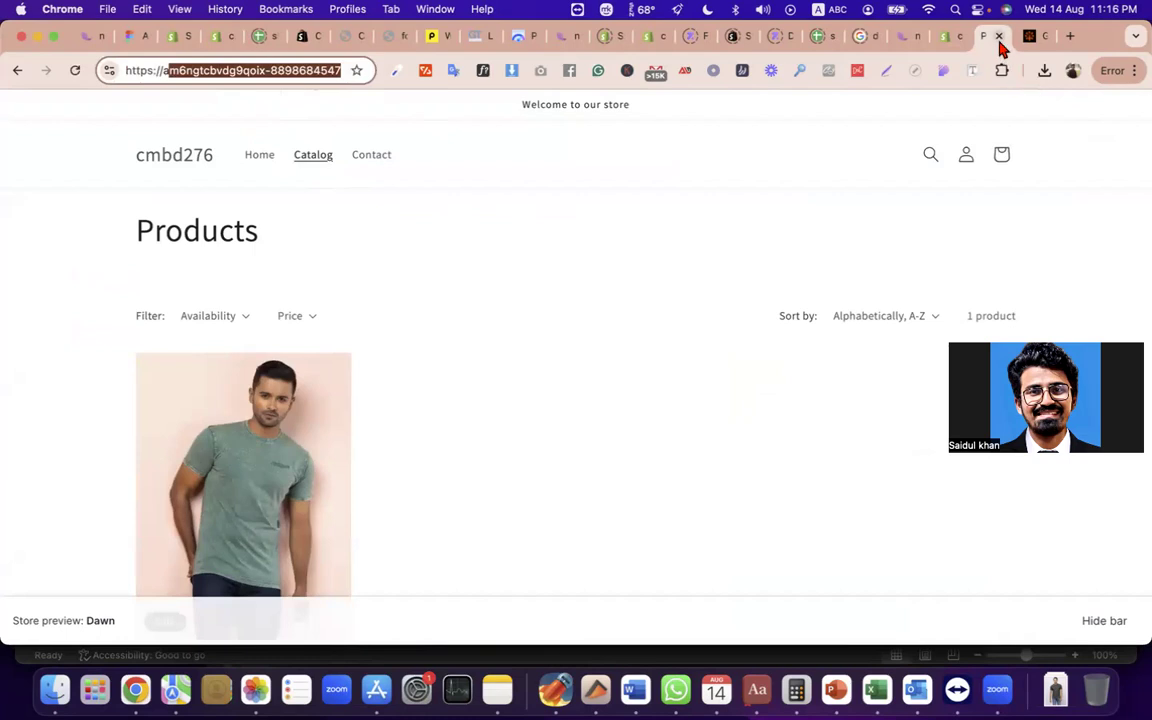
left_click(958, 38)
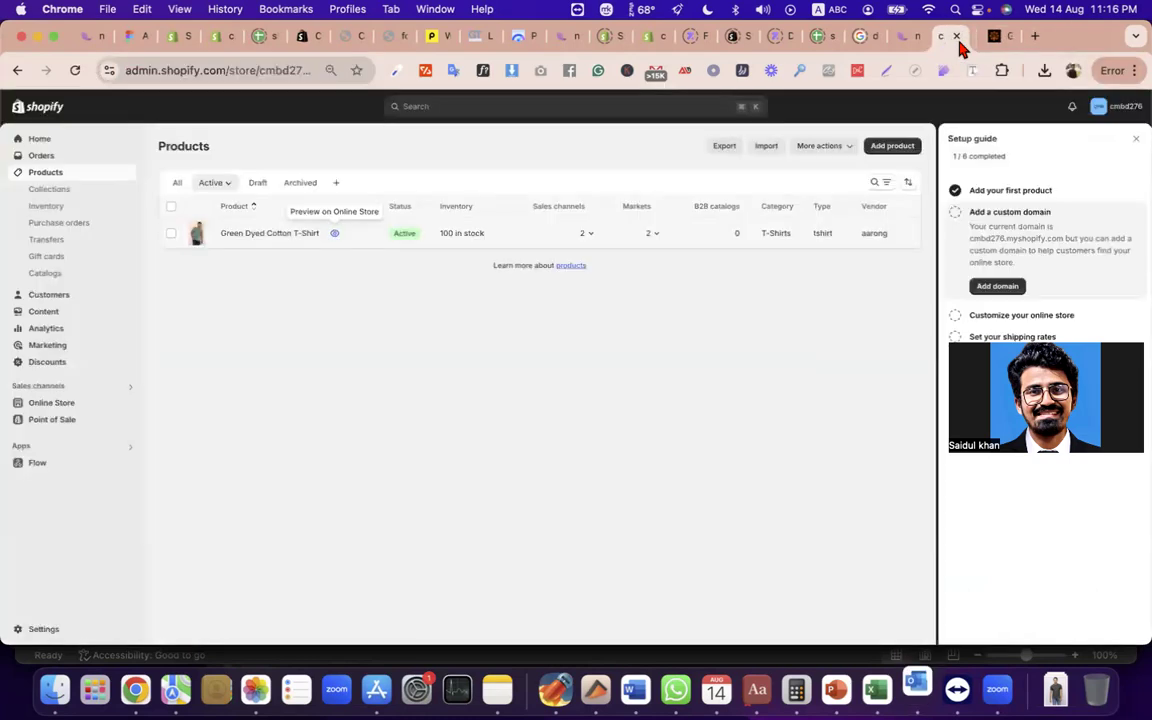
key("ctrl+Tab")
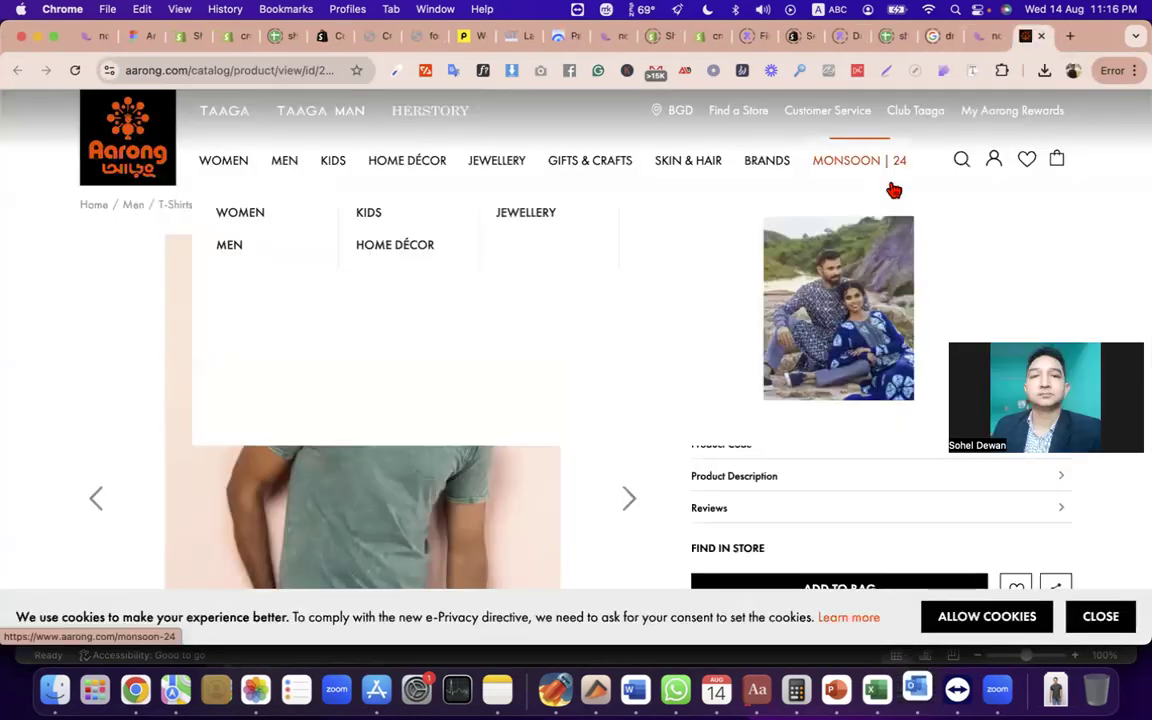
key("ctrl+shift+Tab")
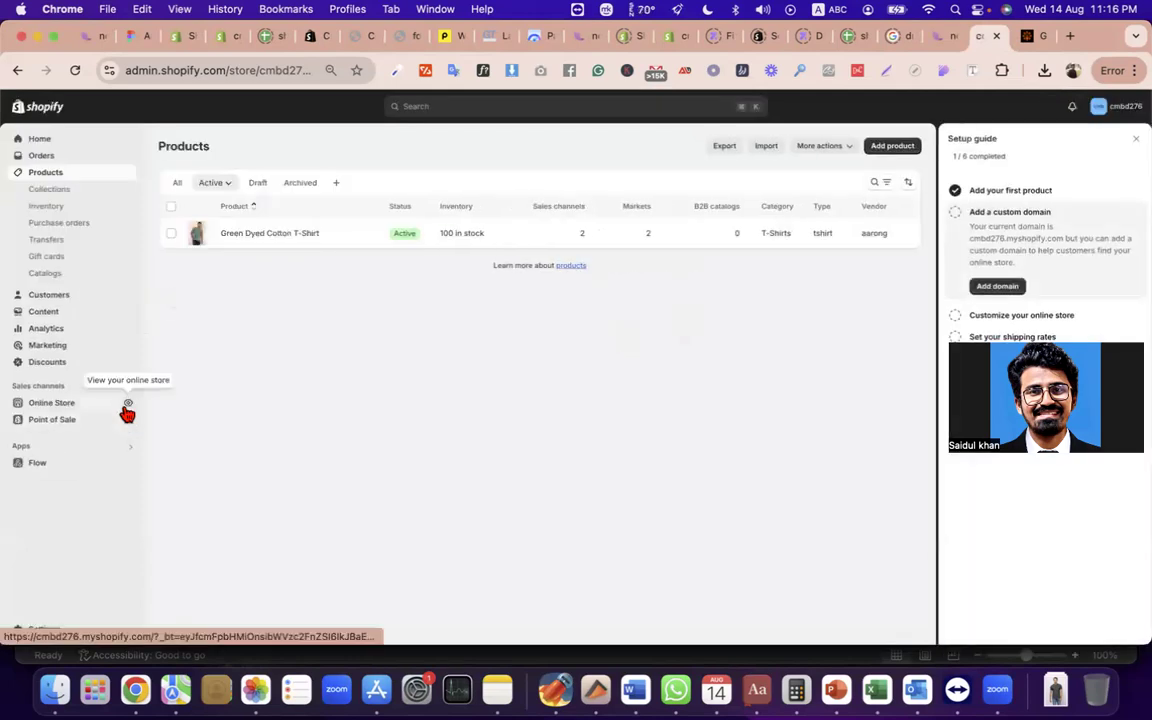
Open the live store's Catalog showing 1 product, then return to the admin Products tab.
left_click(125, 408)
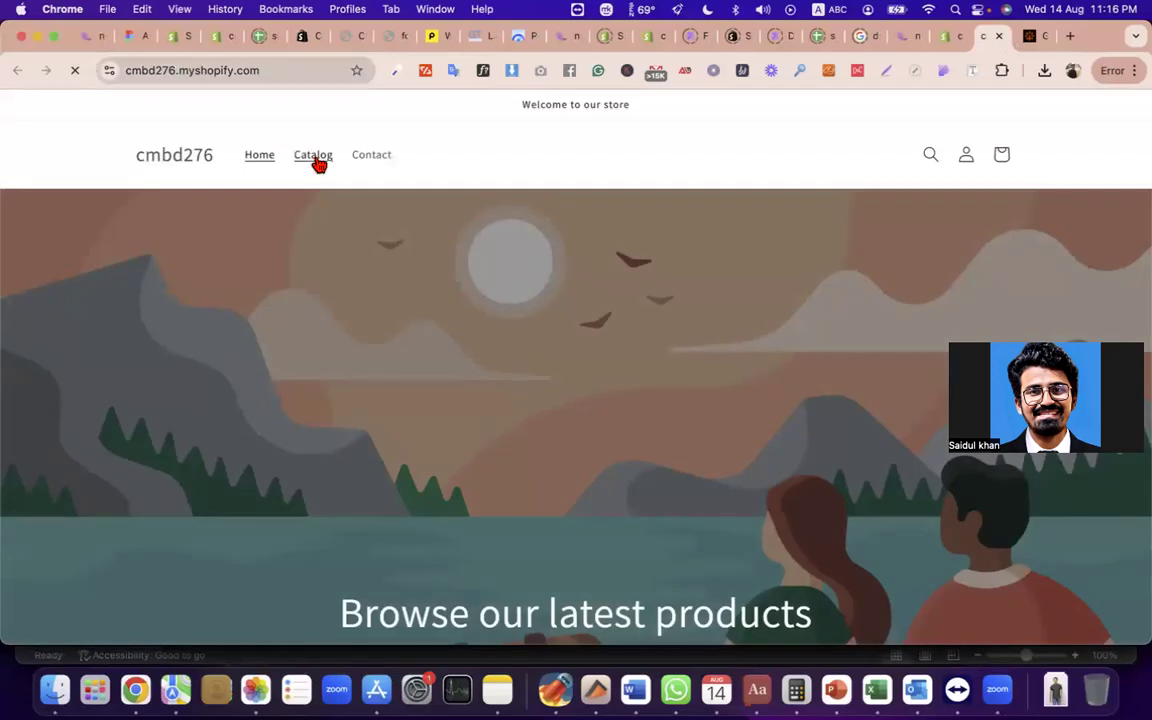
left_click(314, 158)
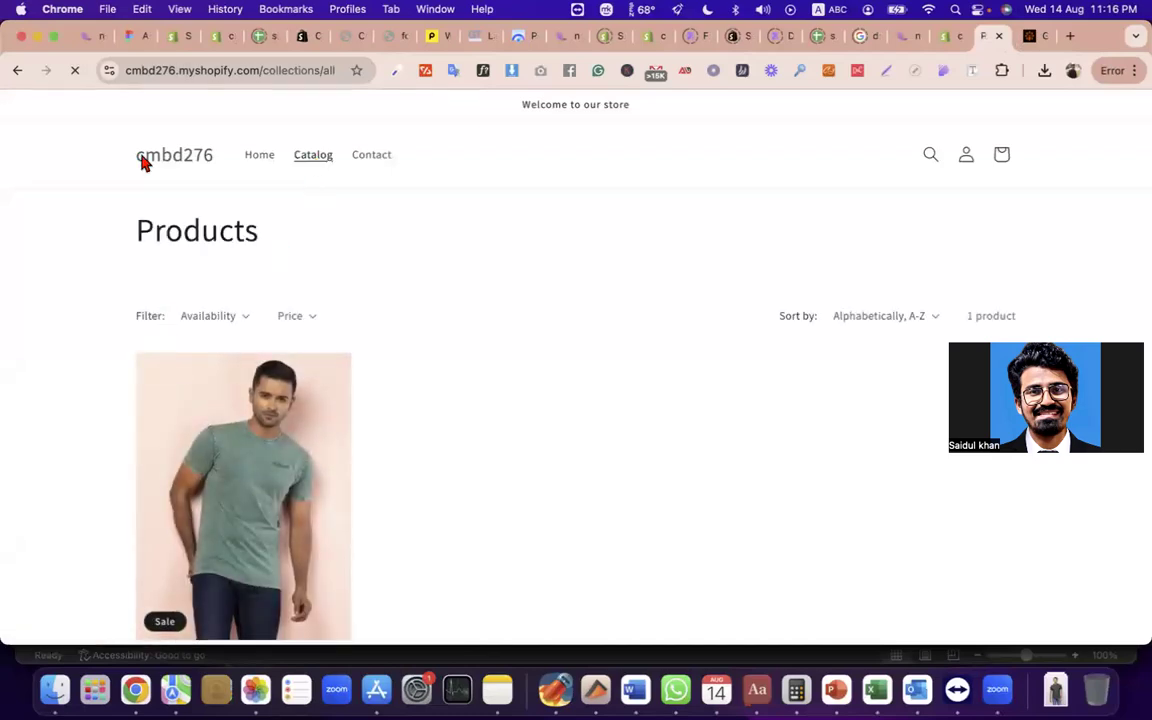
left_click(193, 68)
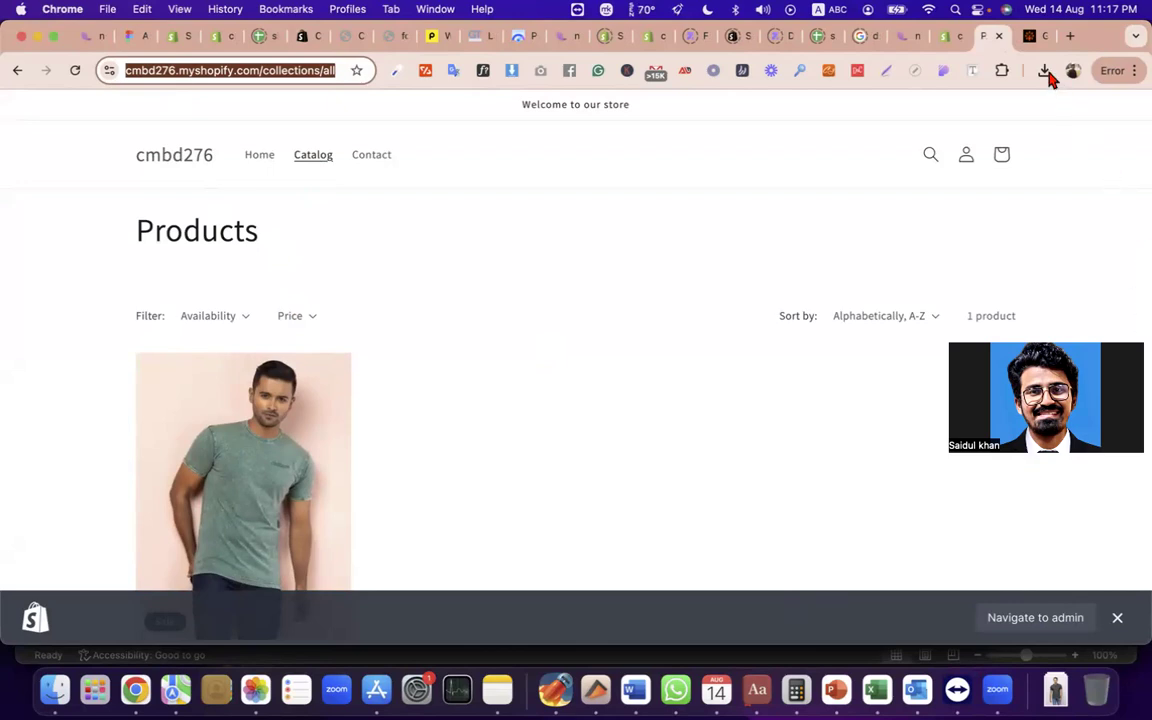
left_click(957, 43)
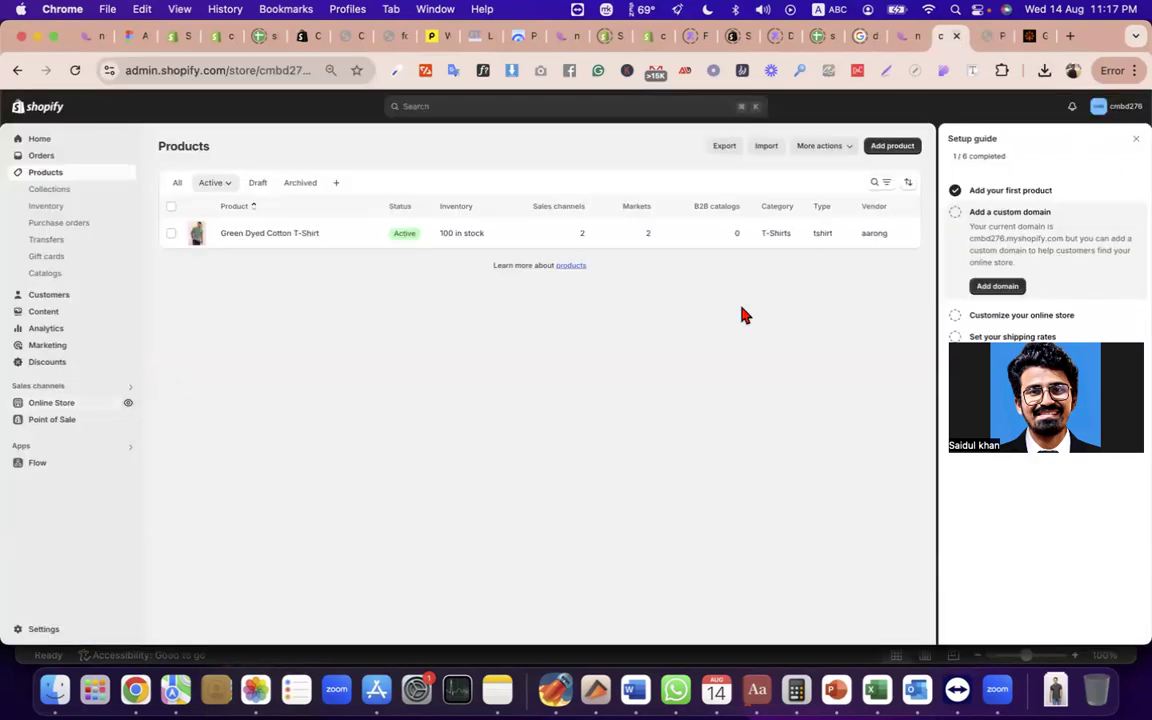
Open the Green Dyed Cotton T-Shirt from the Products list and scroll to its Variants section.
left_click(285, 237)
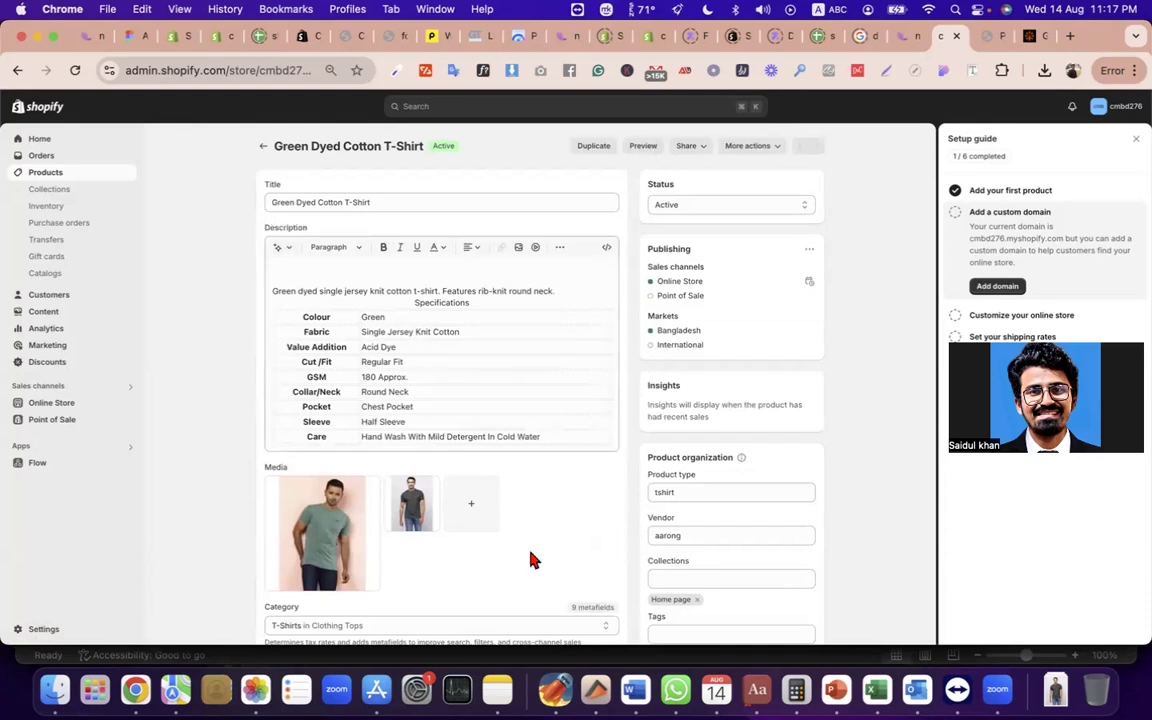
scroll(530, 558, "down", 10)
scroll(530, 558, "down", 2)
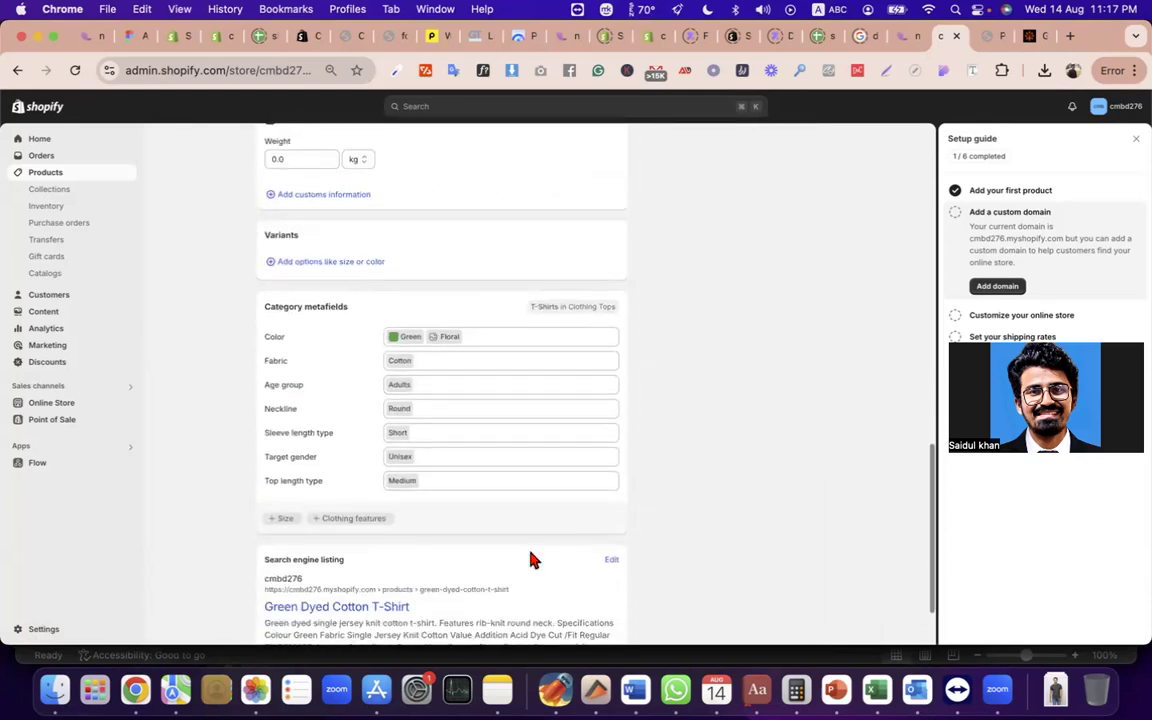
scroll(530, 558, "up", 4)
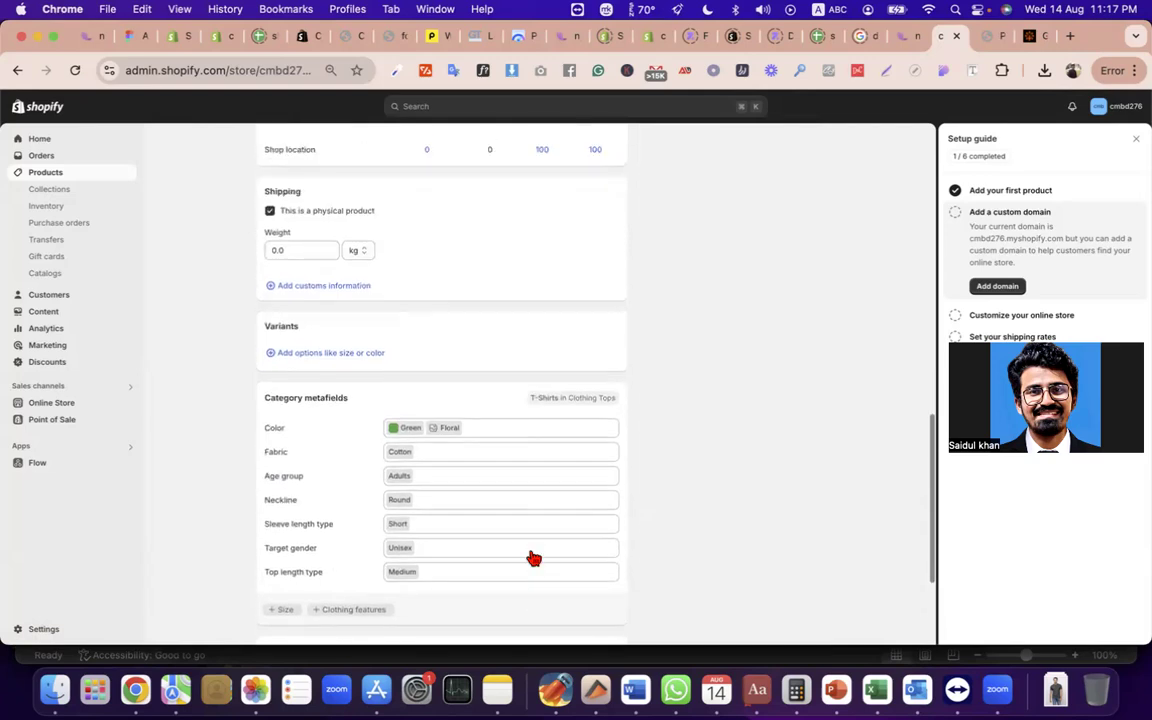
Add a Color option, remove the Floral value and add Black.
left_click(352, 360)
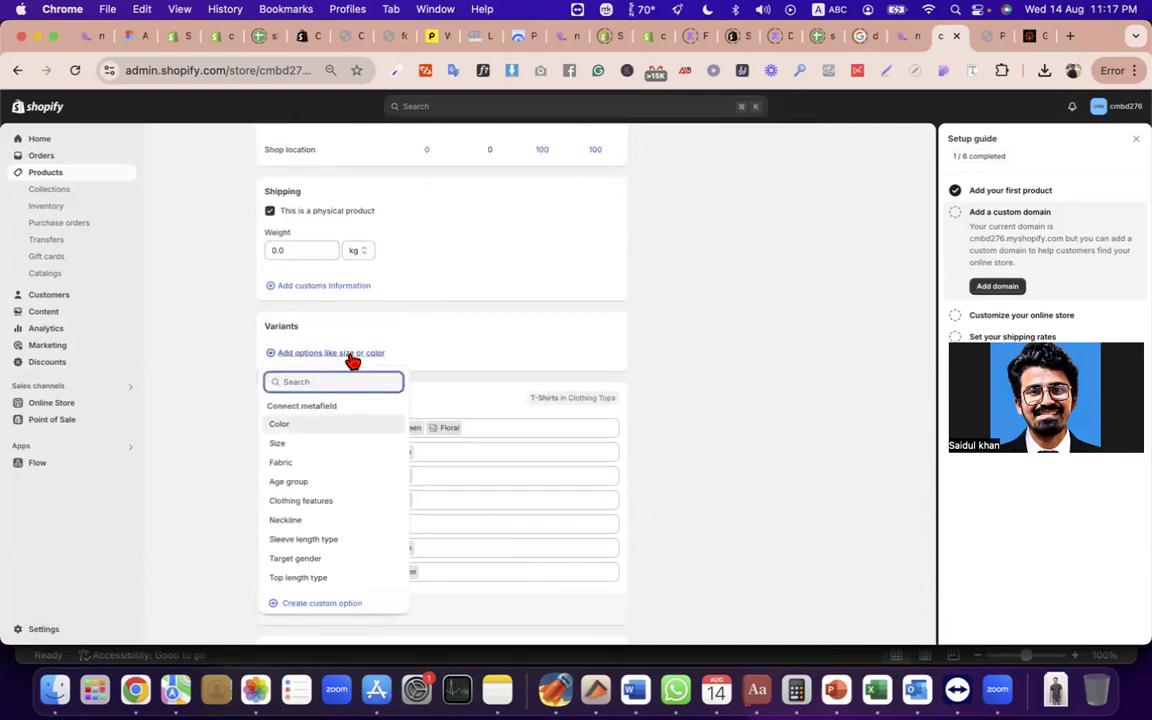
left_click(315, 430)
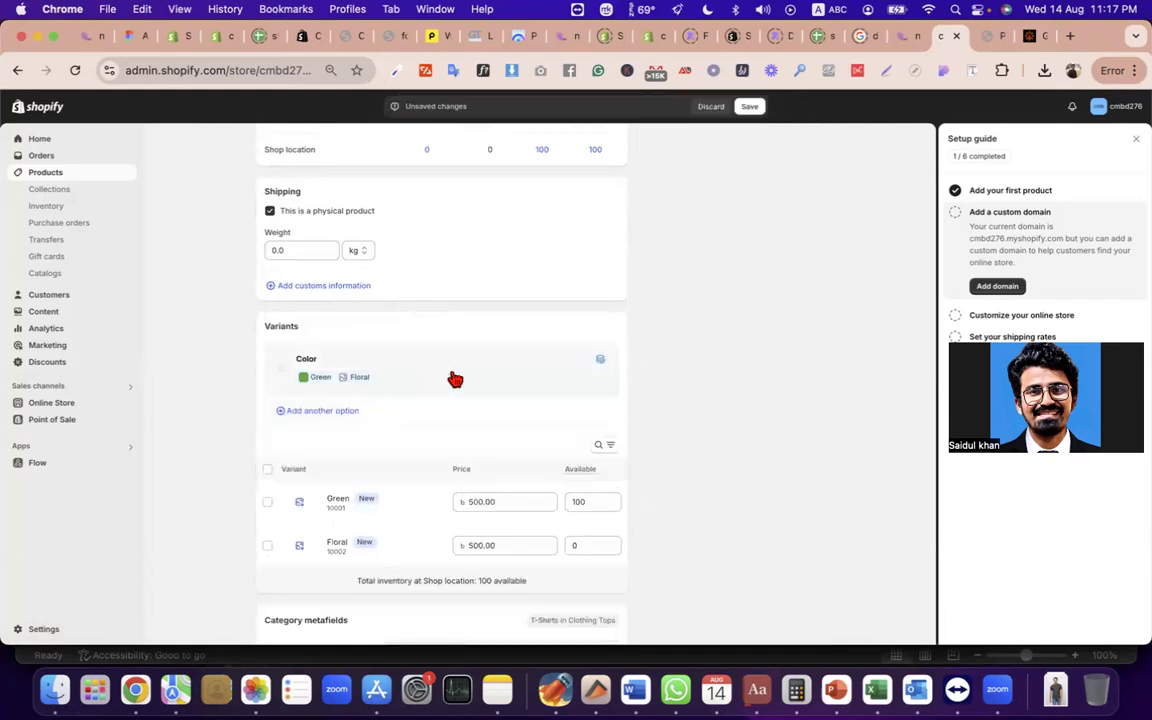
left_click(455, 379)
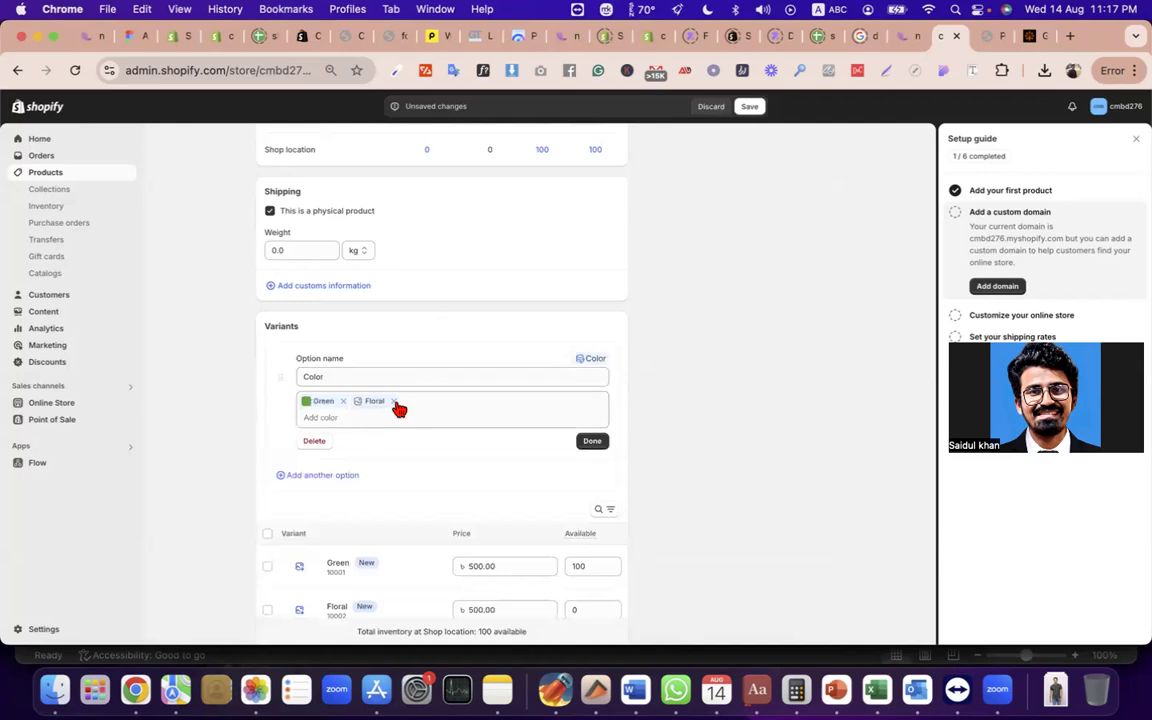
left_click(395, 403)
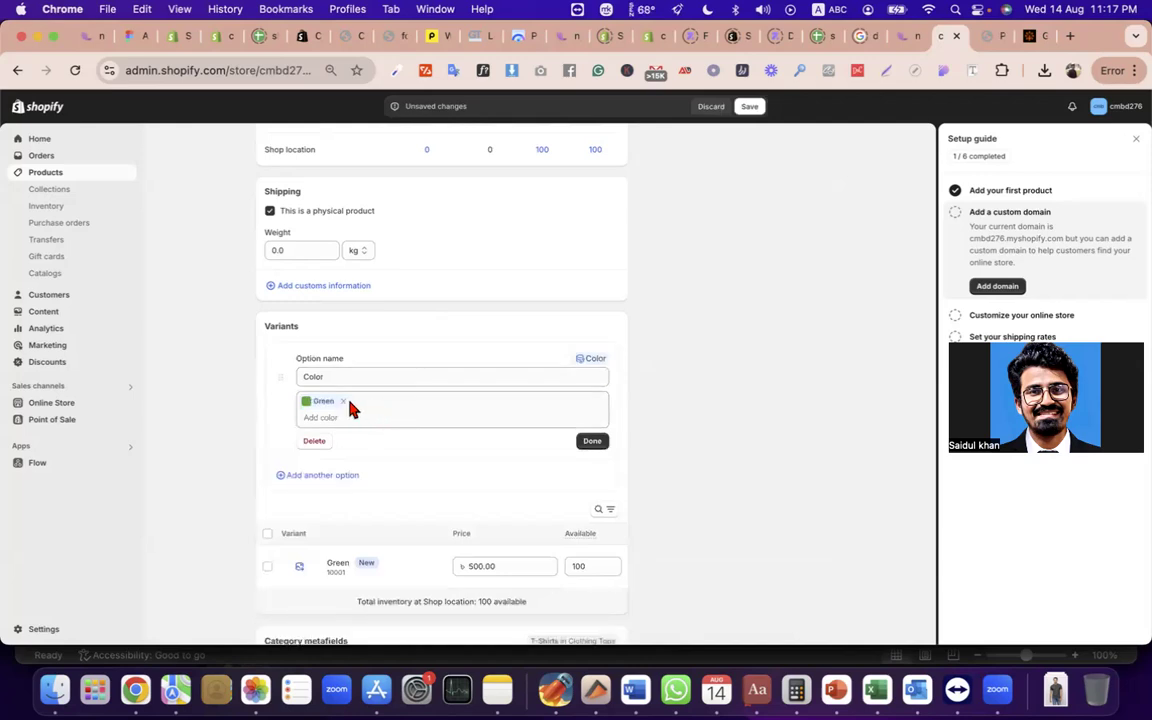
left_click(345, 403)
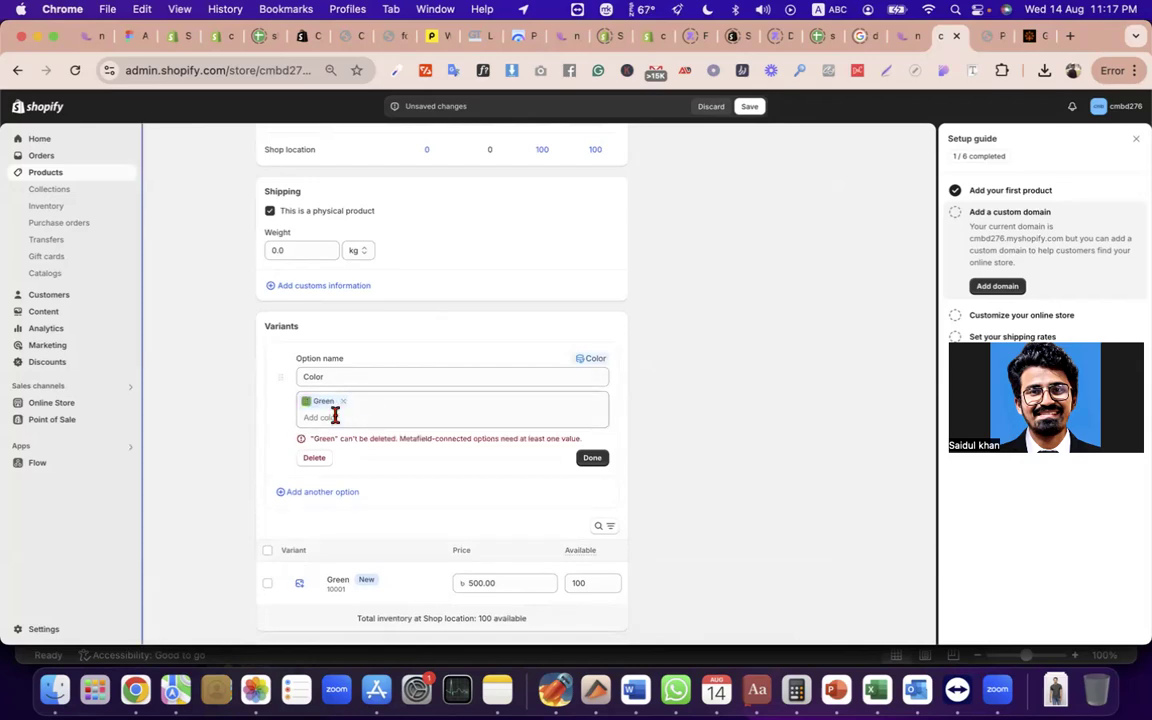
left_click(335, 416)
type("bl")
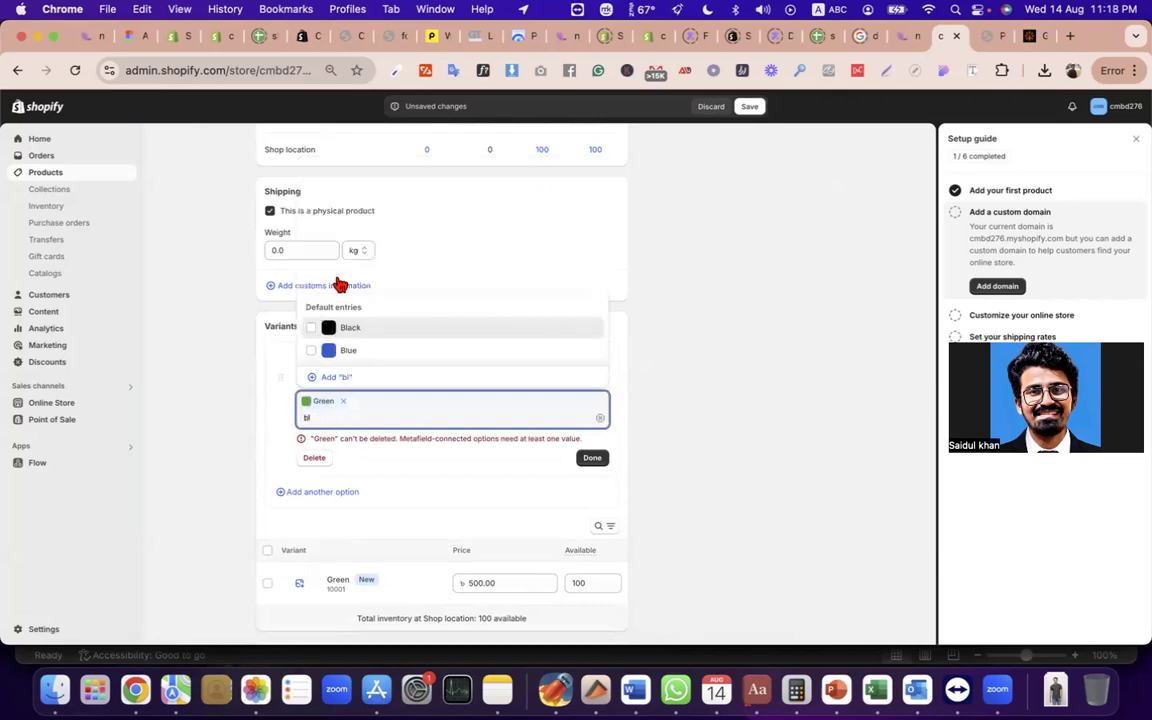
left_click(315, 339)
Remove Green and add White, leaving Color with Black and White values.
left_click(362, 412)
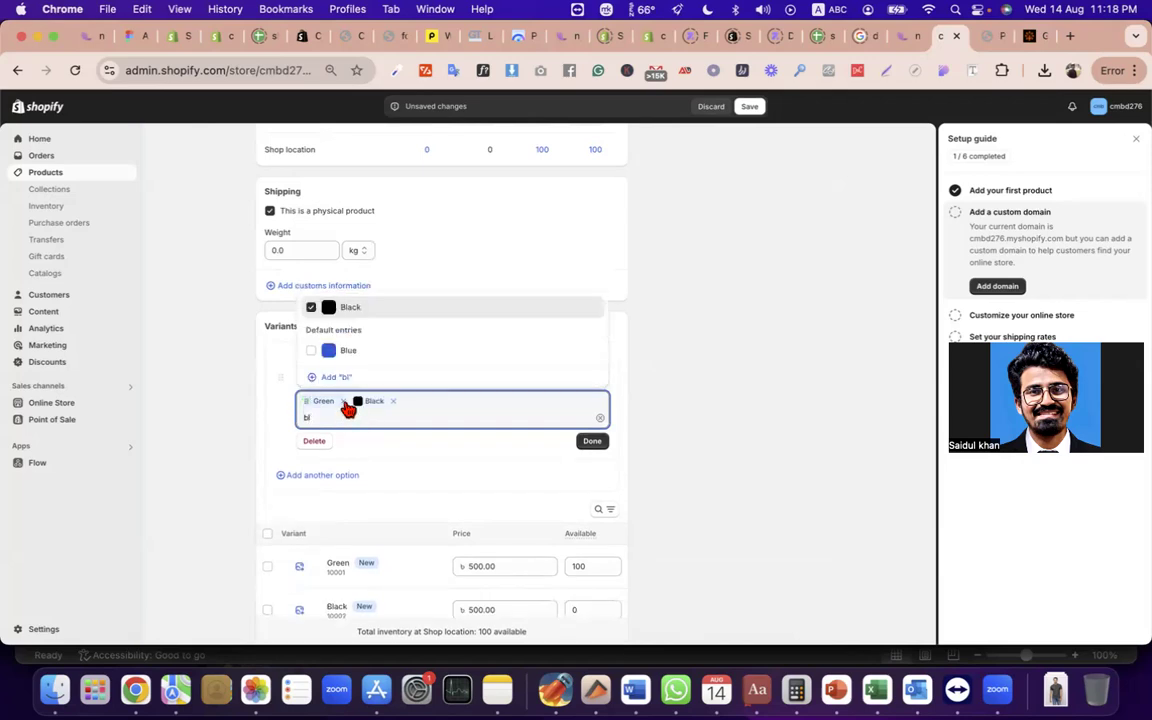
left_click(344, 402)
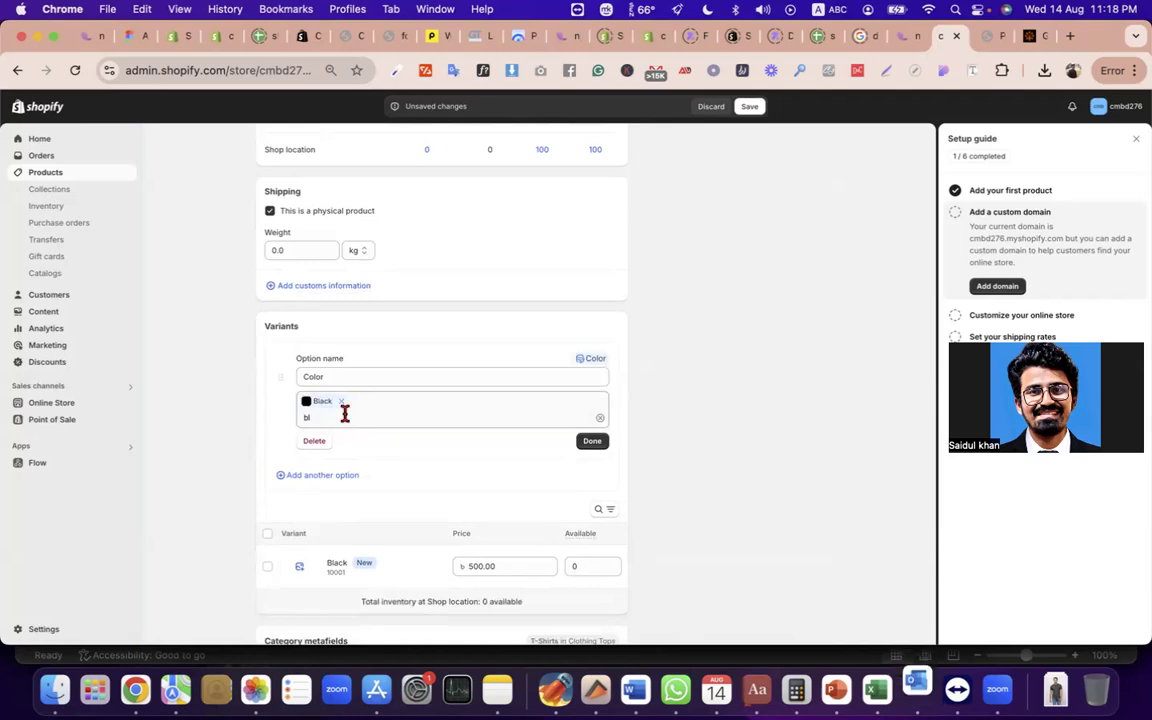
left_click(344, 413)
key("BackSpace")
key("BackSpace")
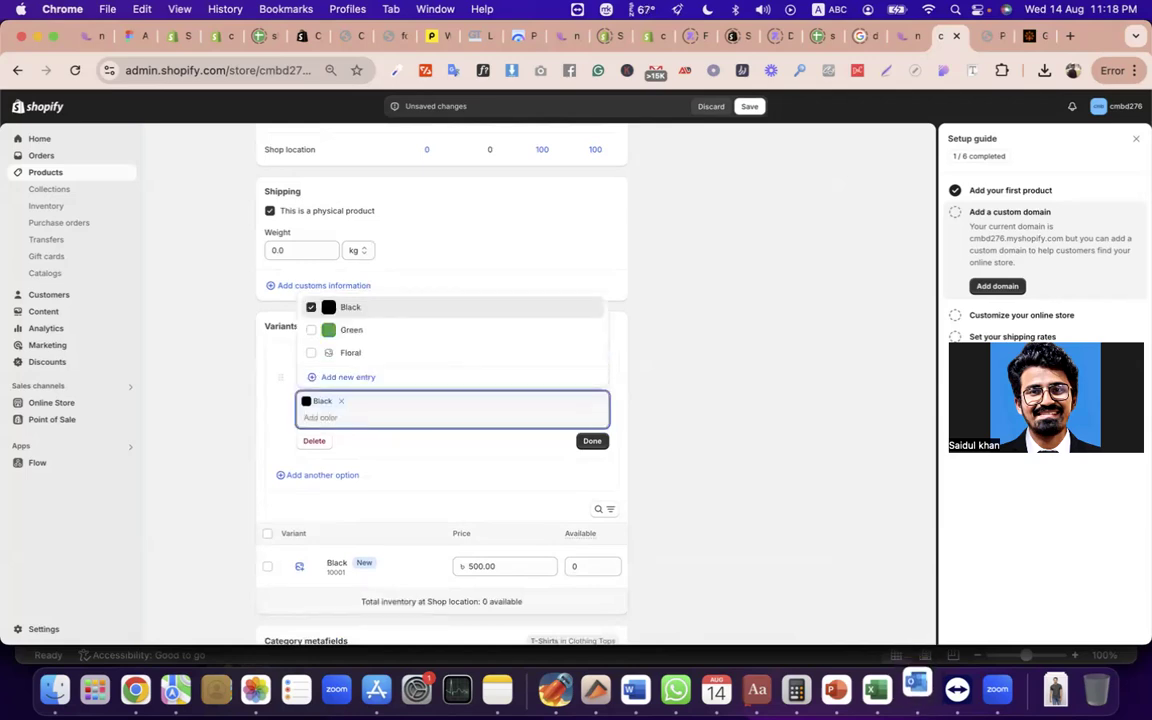
type("white")
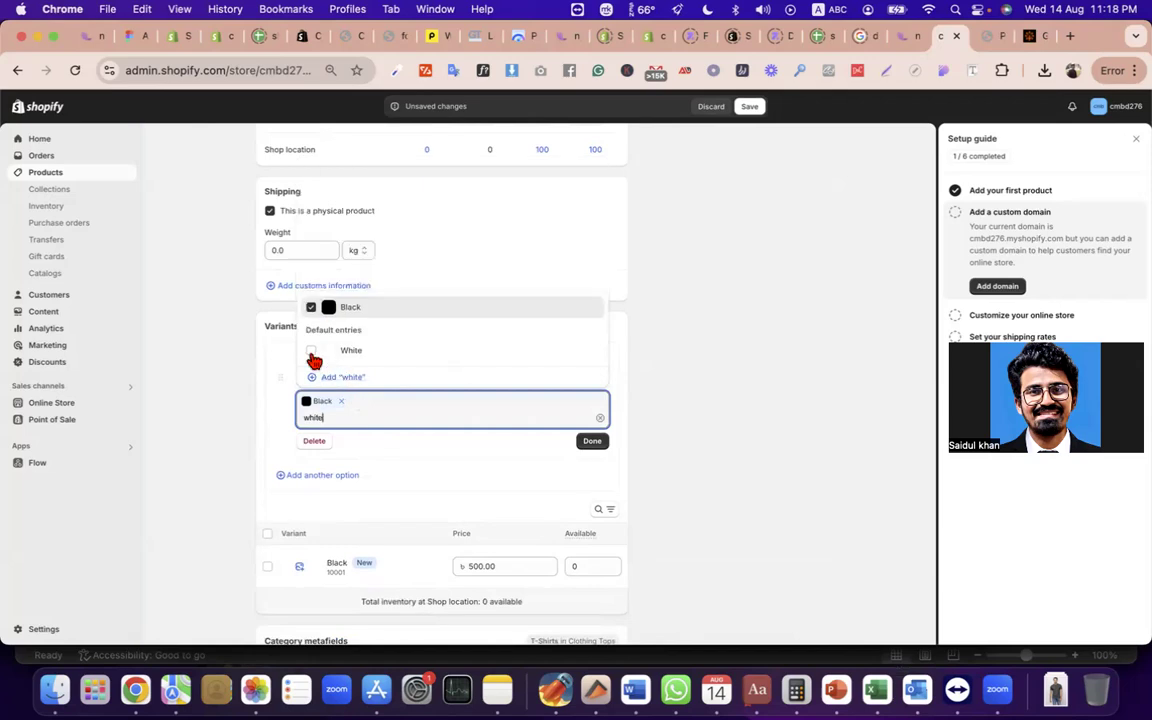
left_click(311, 352)
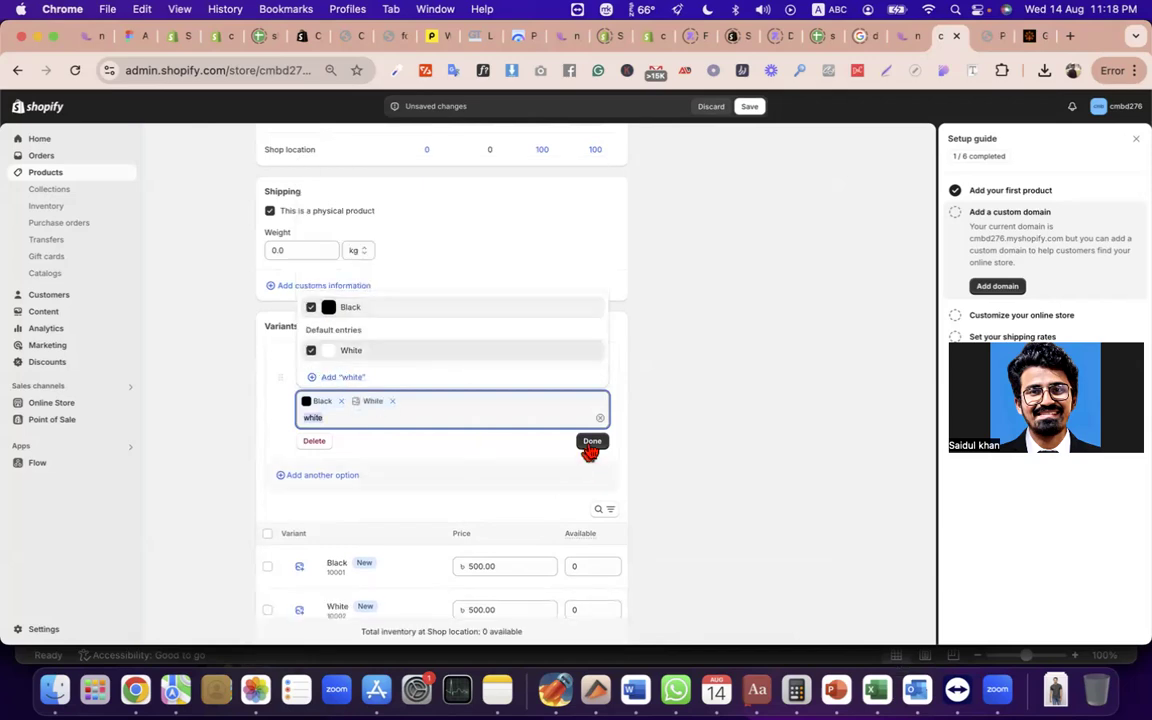
left_click(590, 446)
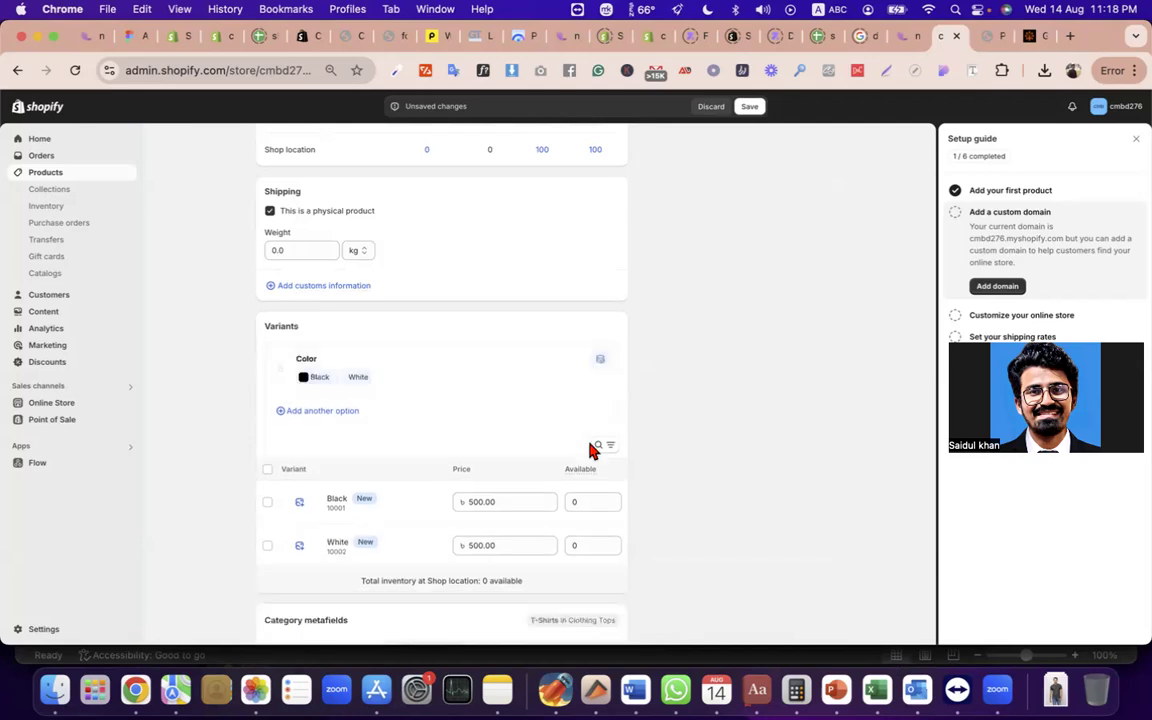
Add a second option, Size, with values S and M.
left_click(346, 414)
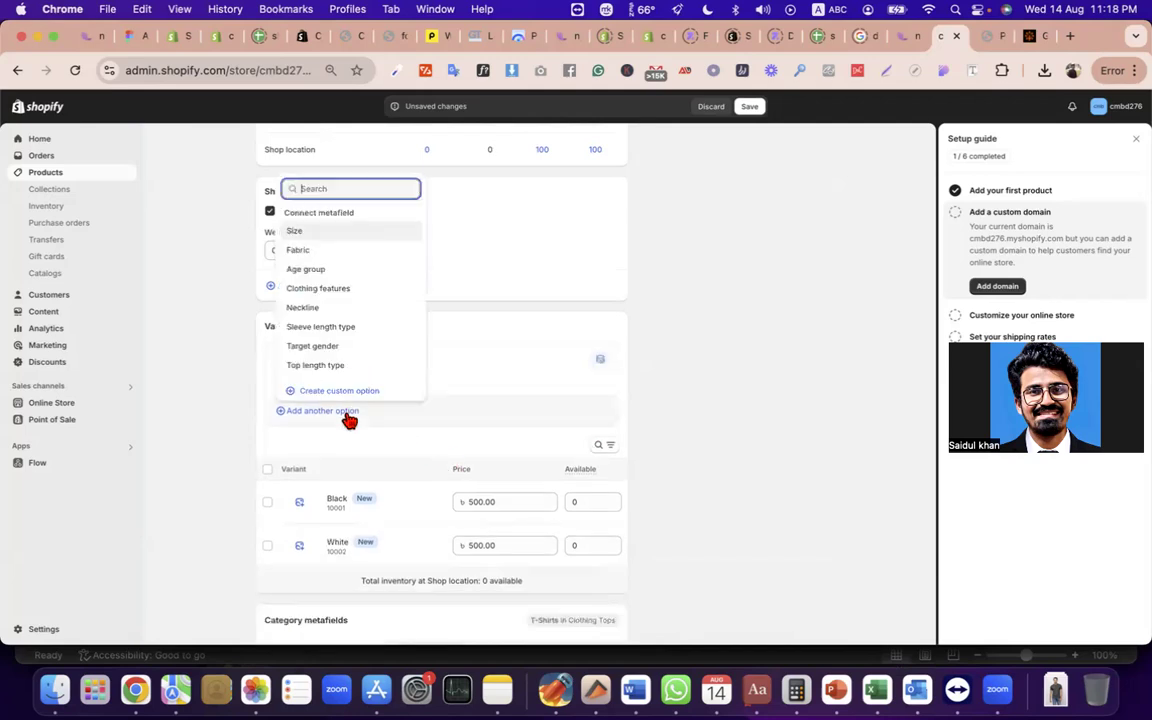
left_click(309, 236)
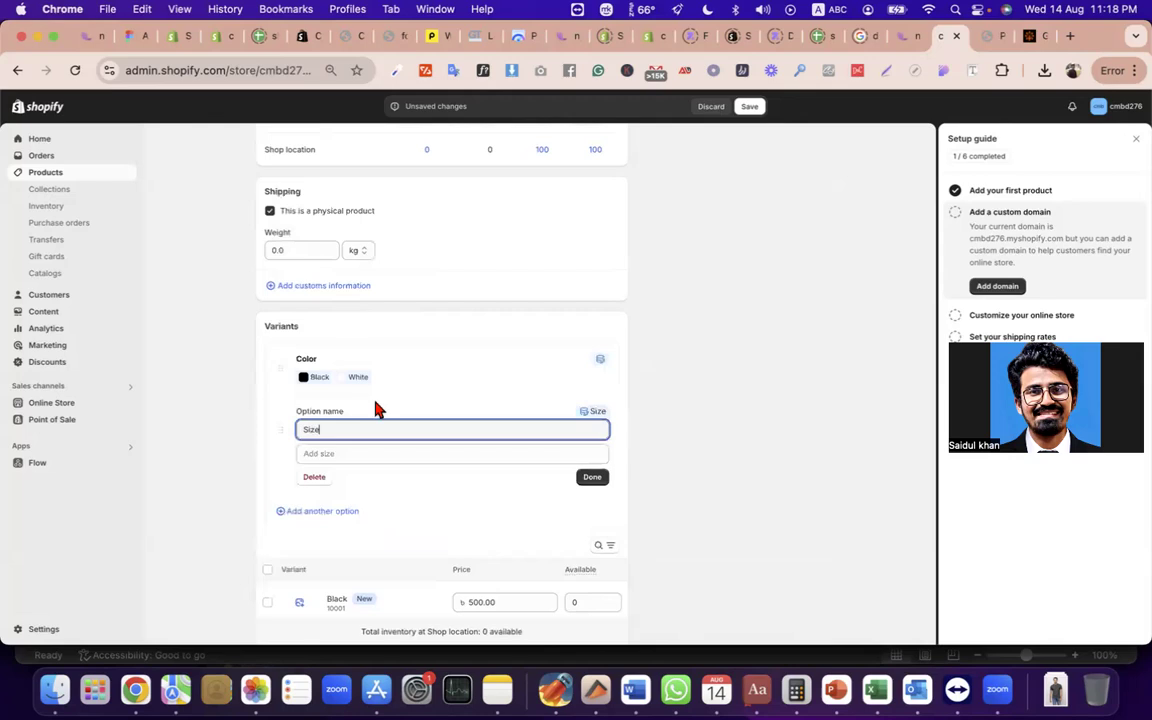
left_click(354, 453)
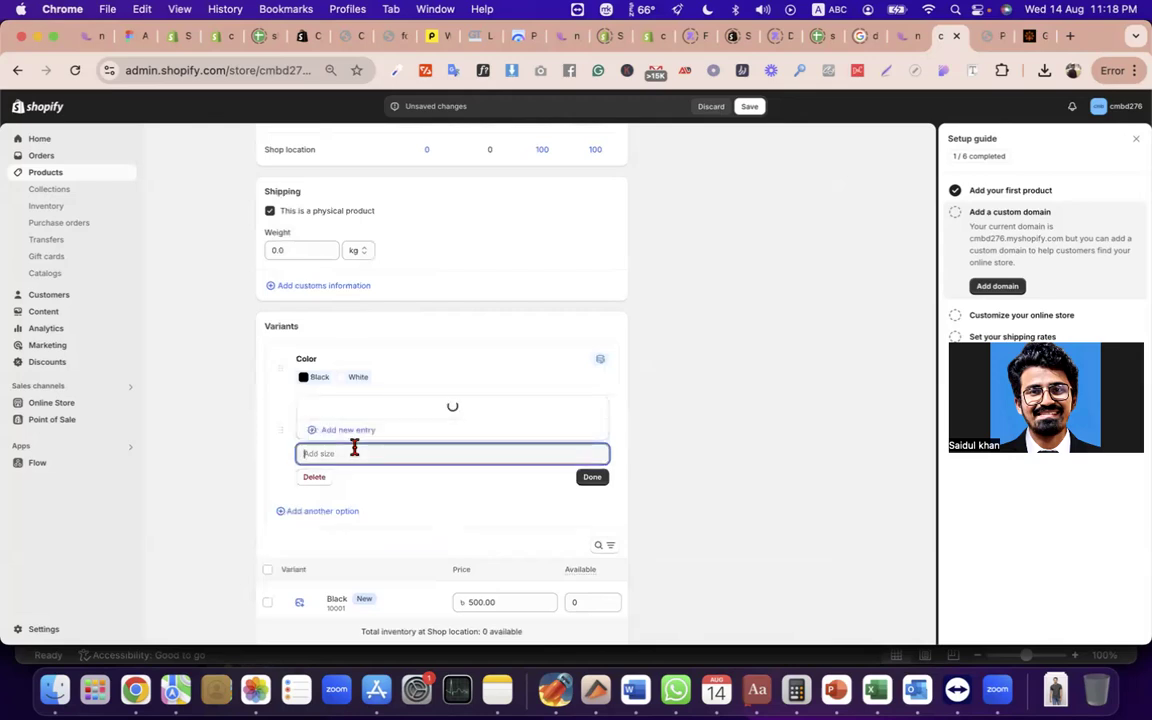
type("s")
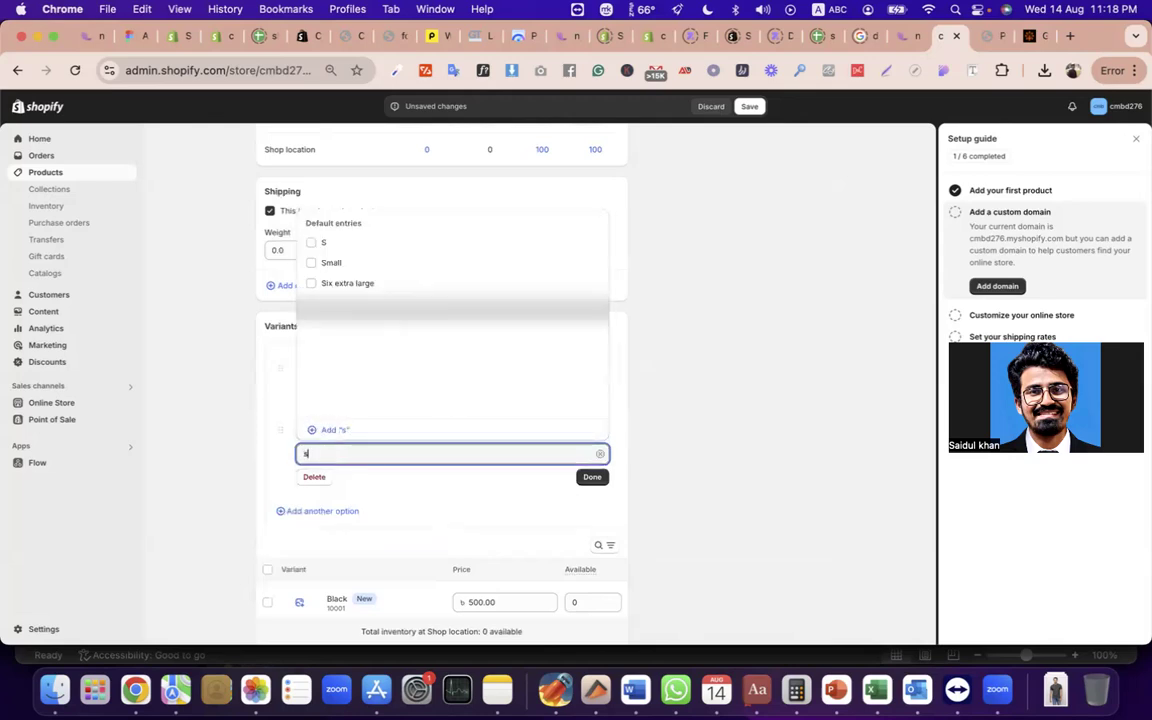
left_click(312, 365)
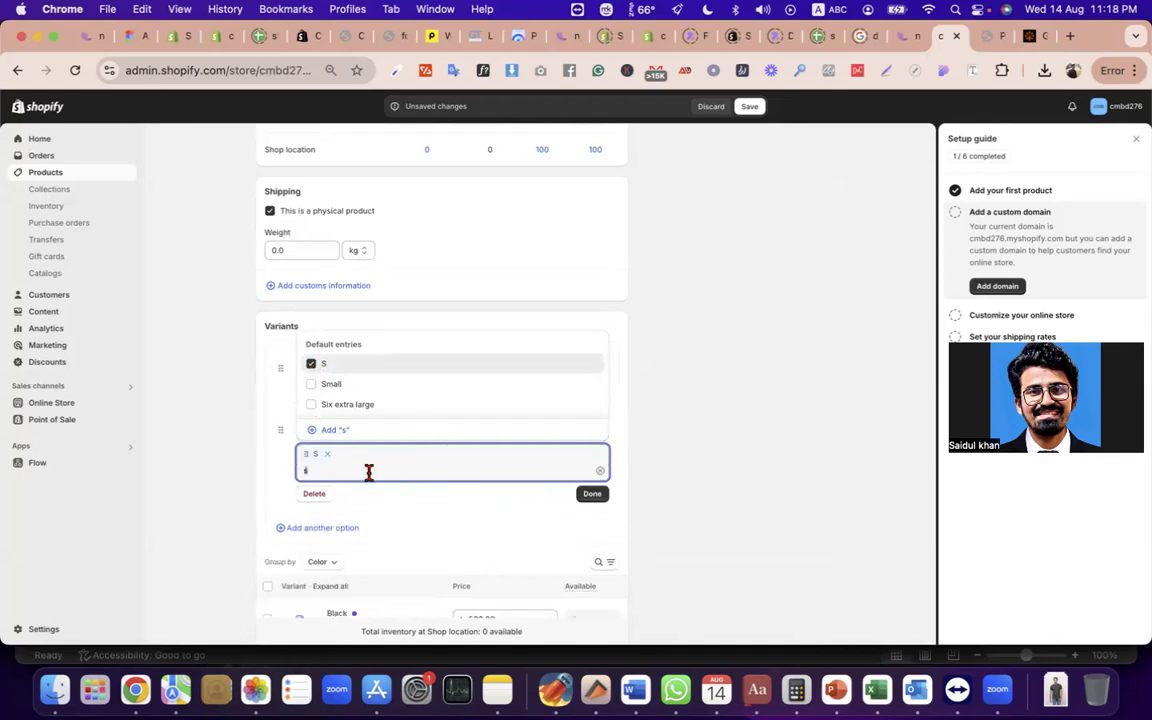
key("BackSpace")
type("m")
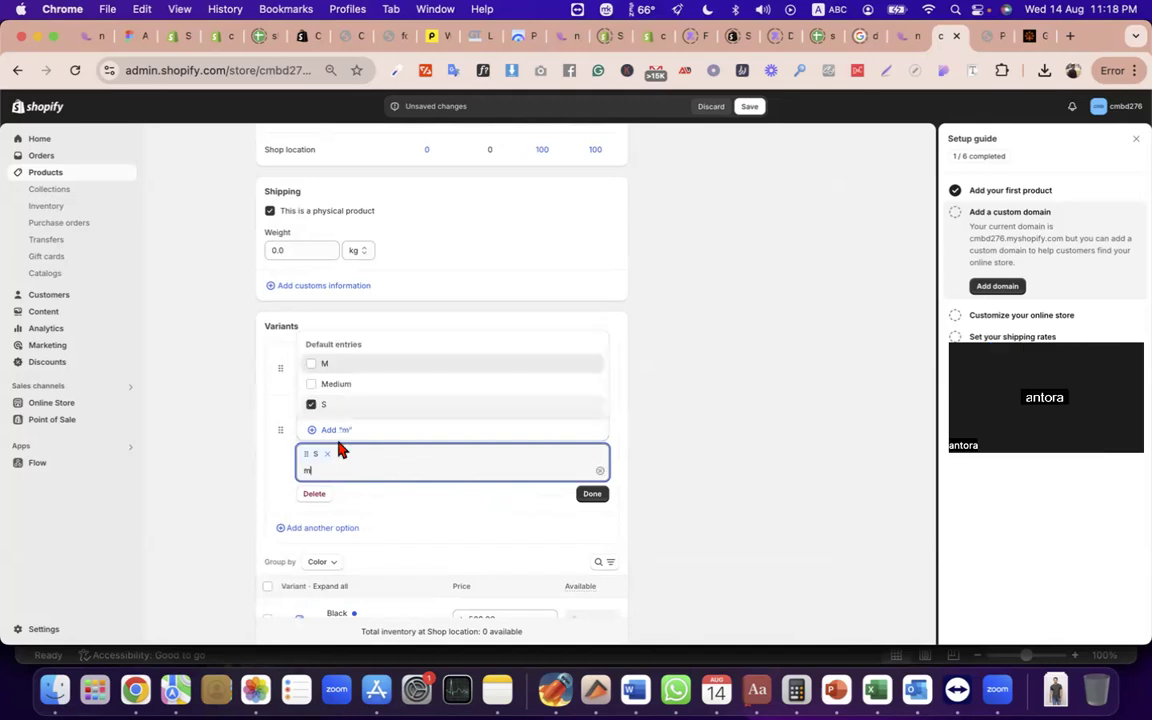
left_click(318, 366)
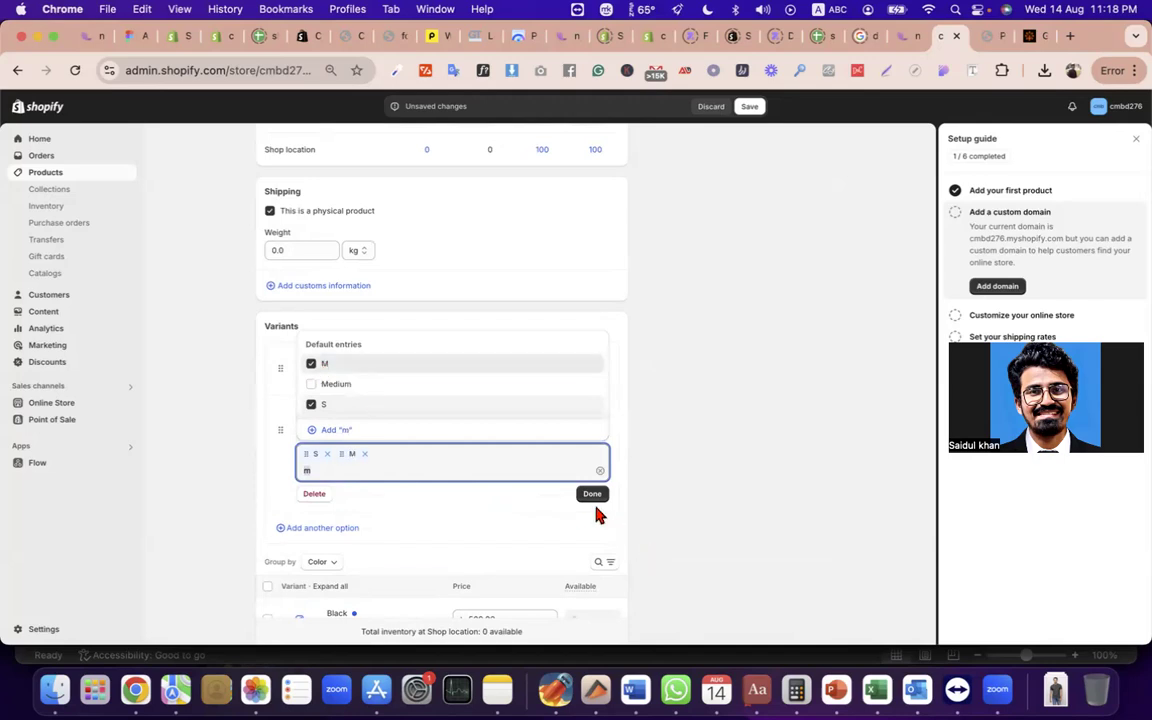
left_click(593, 494)
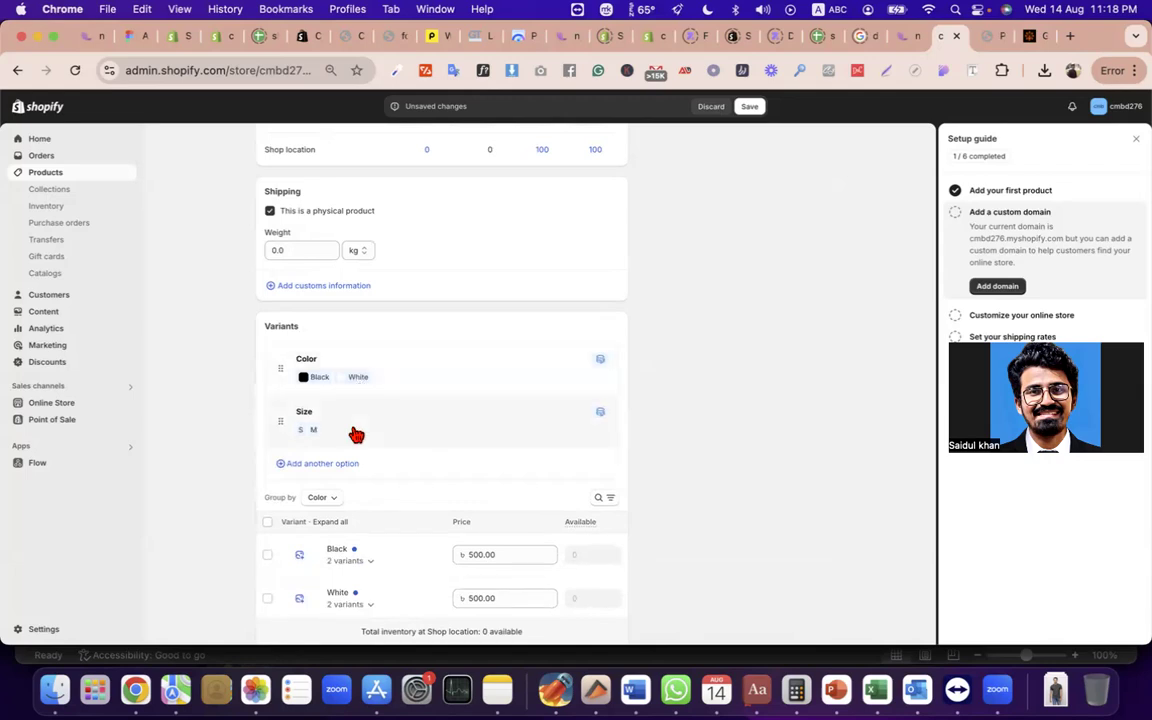
Expand the Black variant group and check its S and M prices of 500.00.
scroll(355, 434, "down", 2)
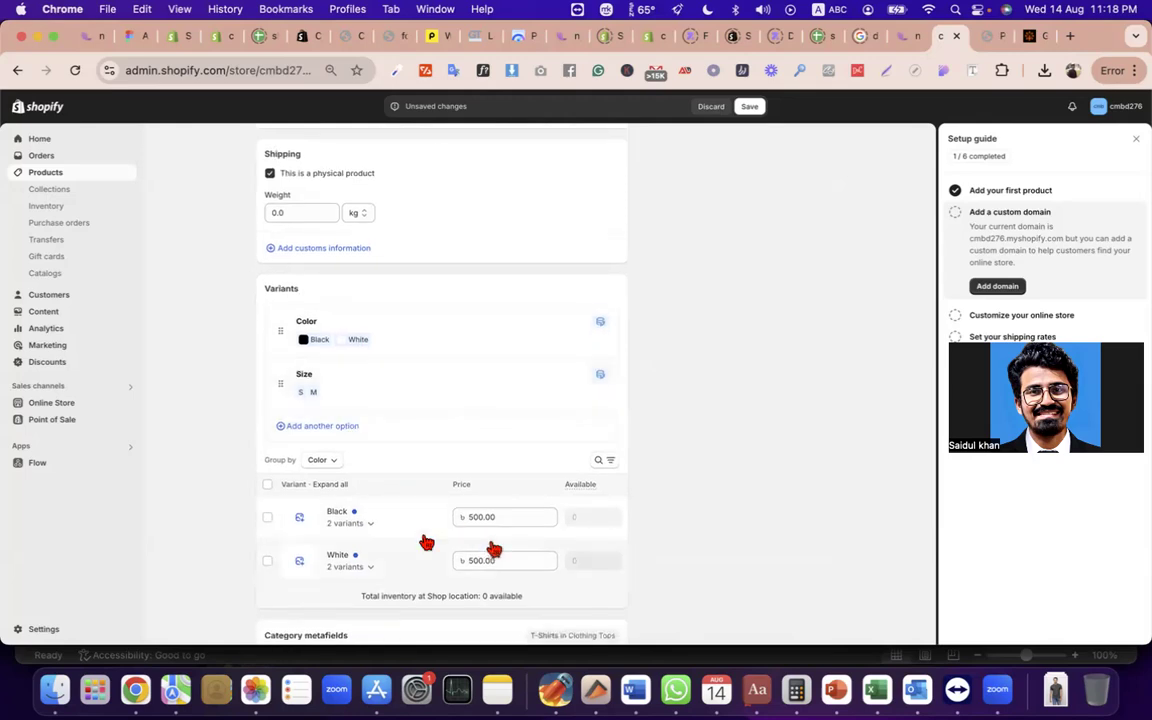
left_click(372, 526)
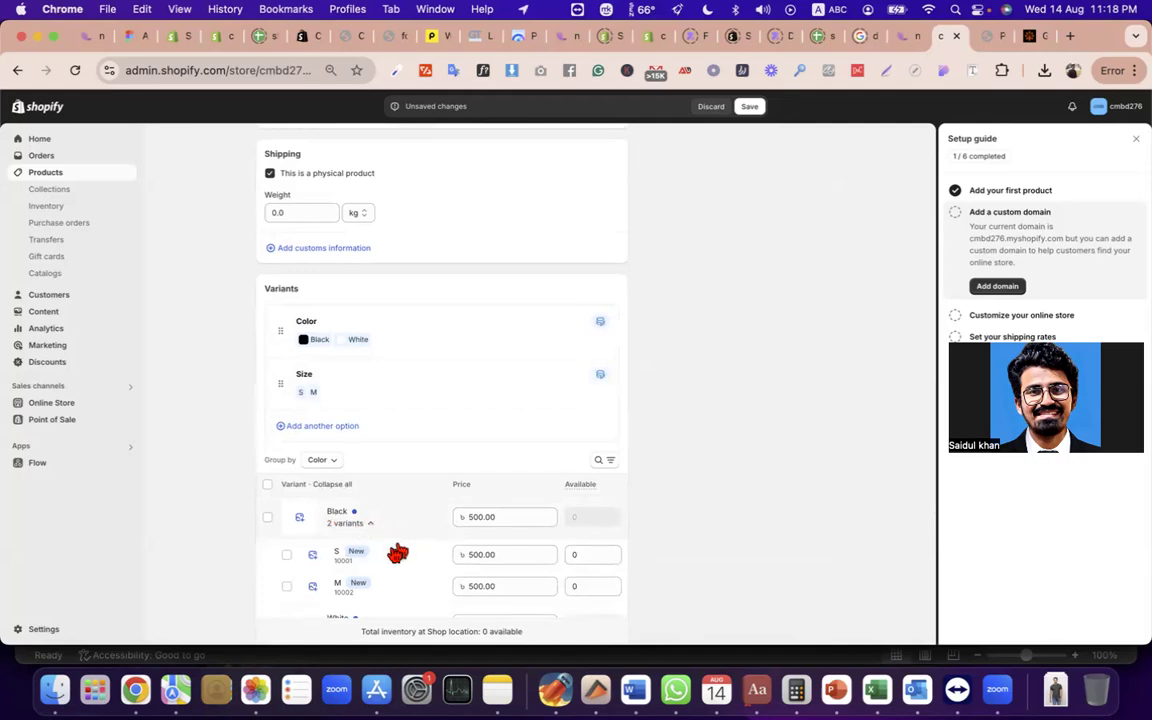
left_click(473, 553)
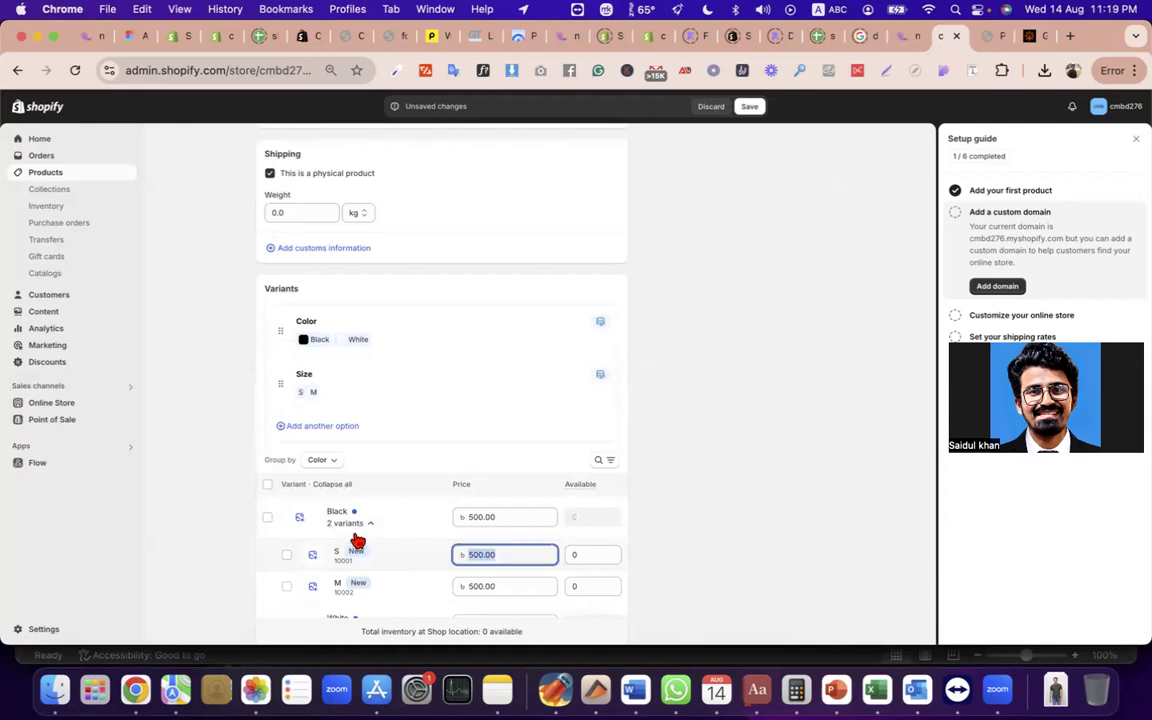
left_click(473, 587)
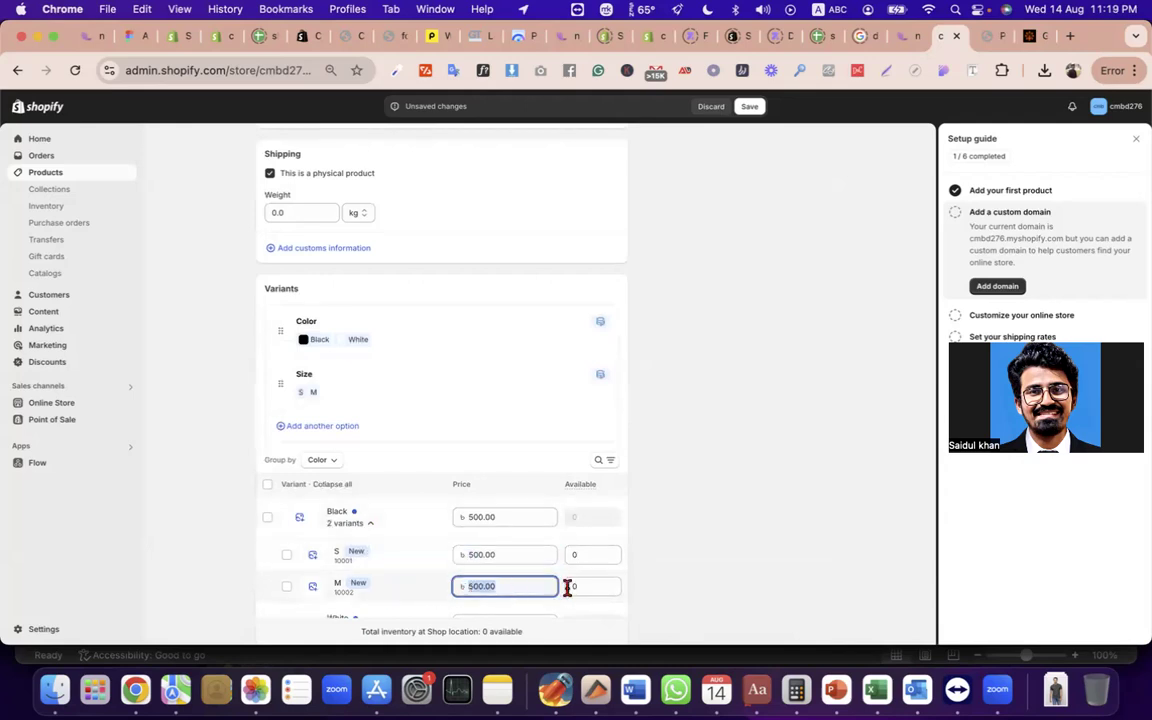
Expand the White colour group to show its sizes, then return to the storefront catalogue.
scroll(575, 588, "down", 2)
scroll(575, 590, "down", 2)
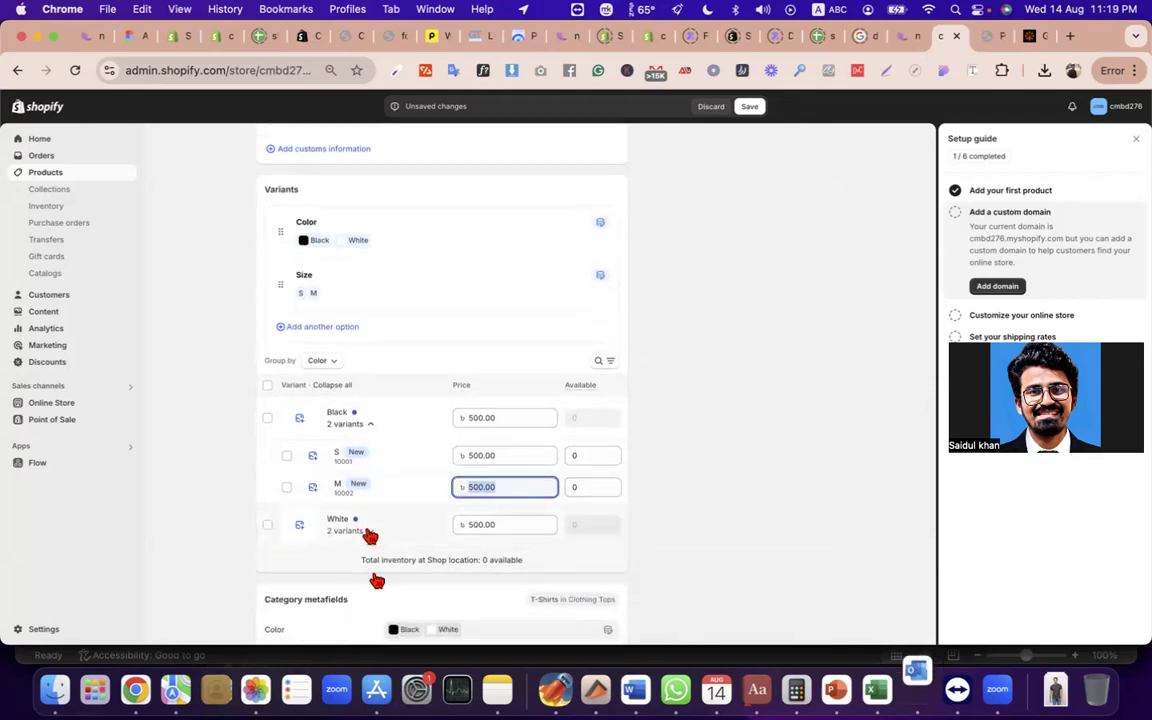
left_click(370, 535)
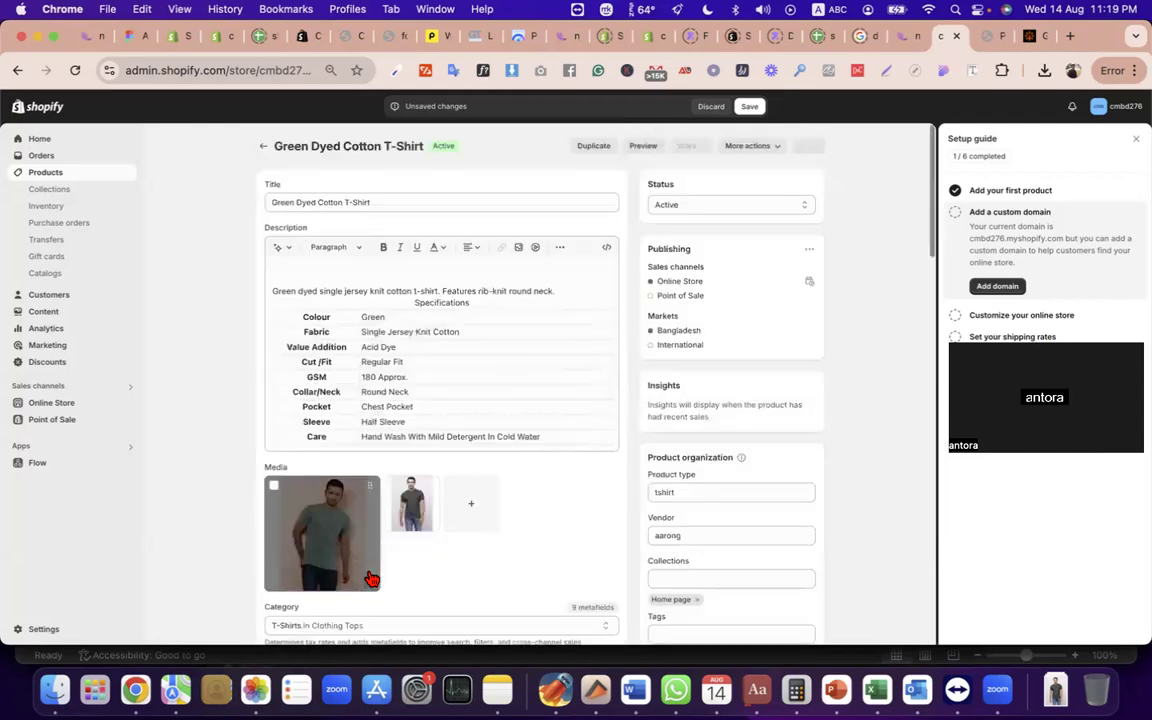
scroll(370, 579, "down", 10)
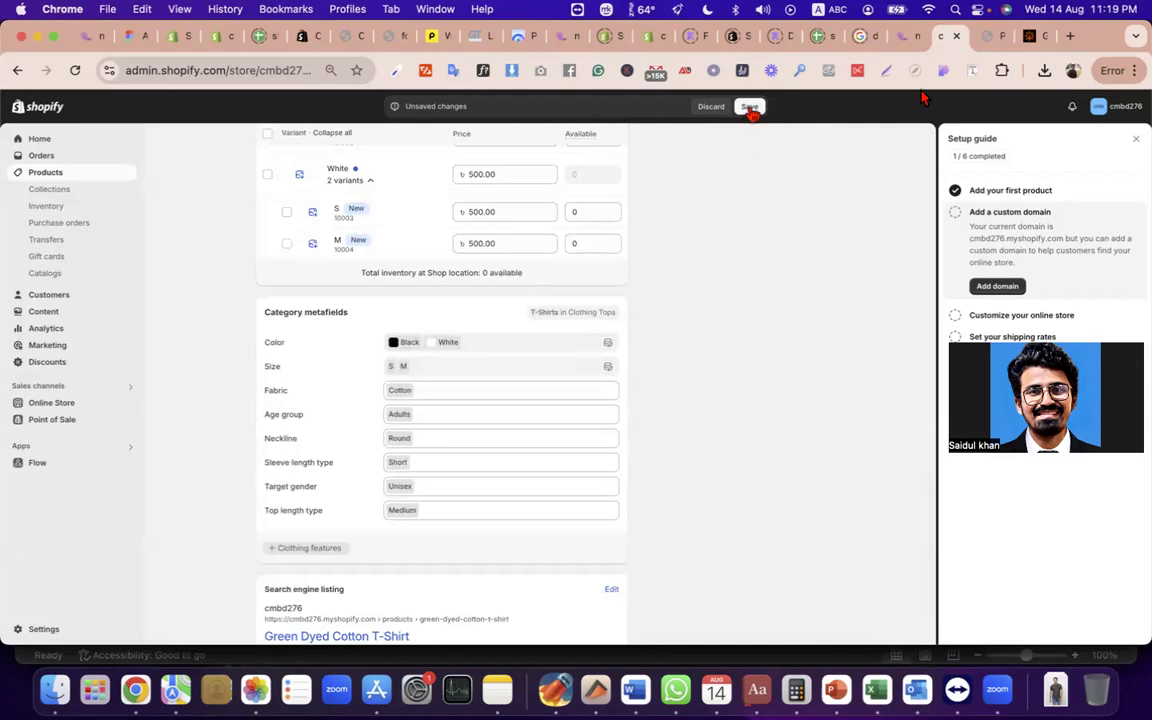
left_click(990, 40)
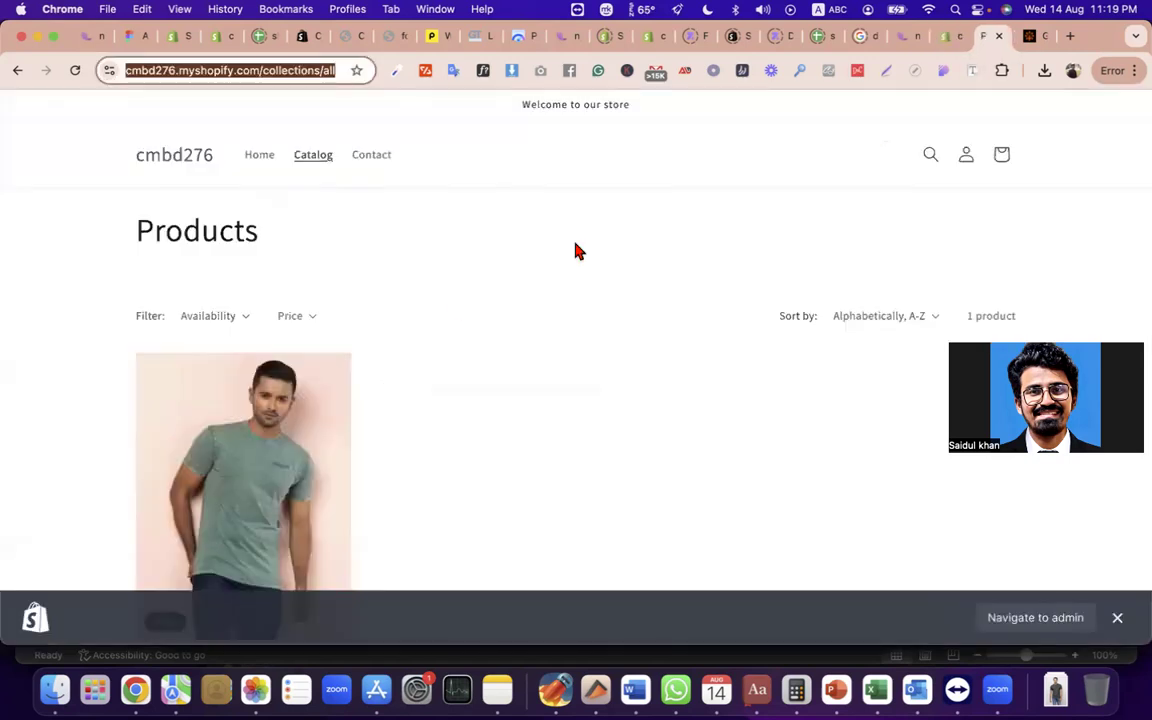
Open the Green Dyed Cotton T-Shirt page and review its 500.00 price and specifications.
left_click(280, 445)
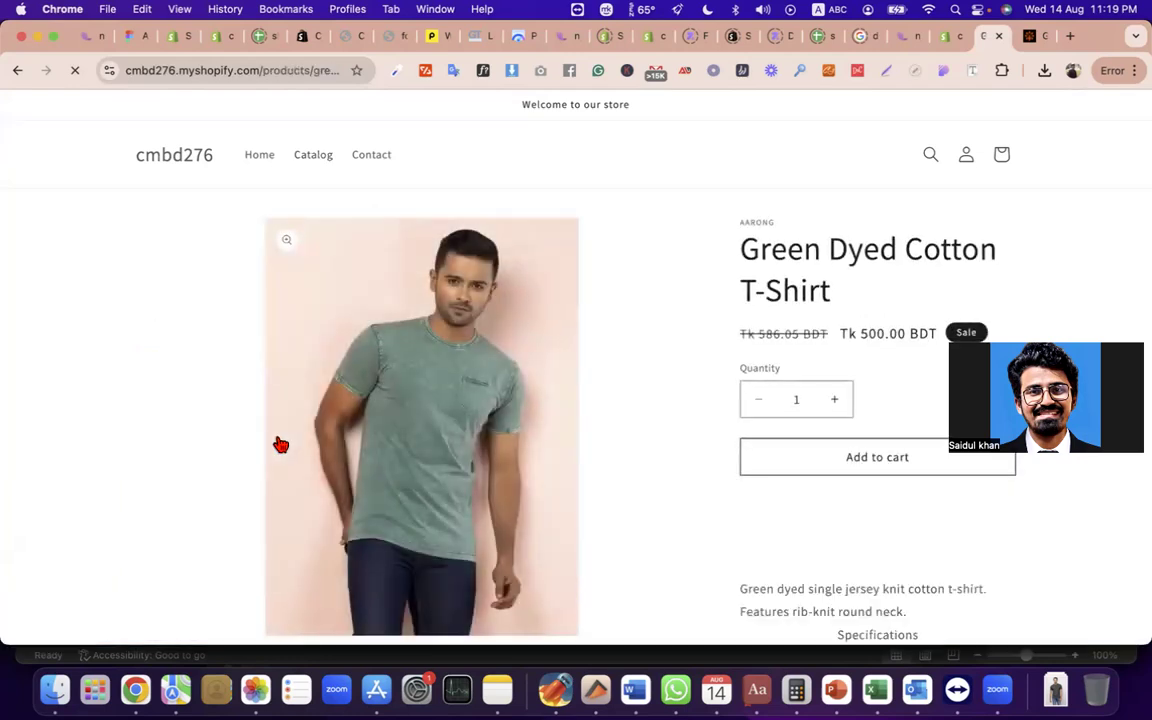
scroll(281, 445, "down", 2)
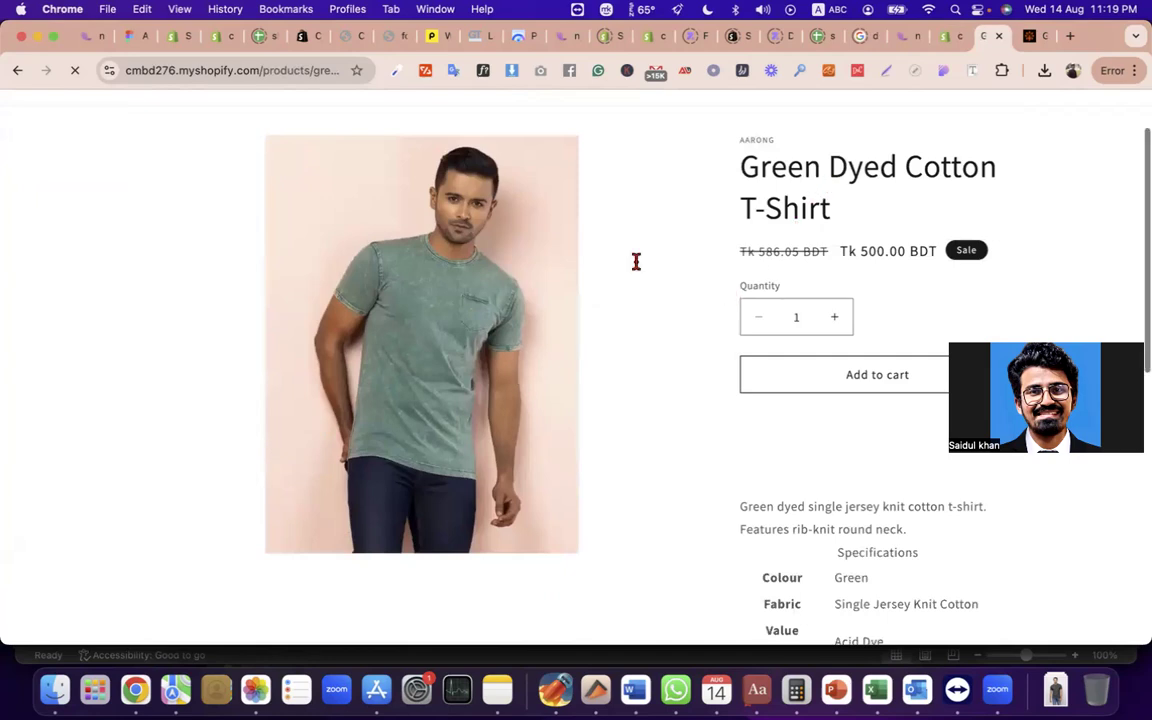
double_click(877, 256)
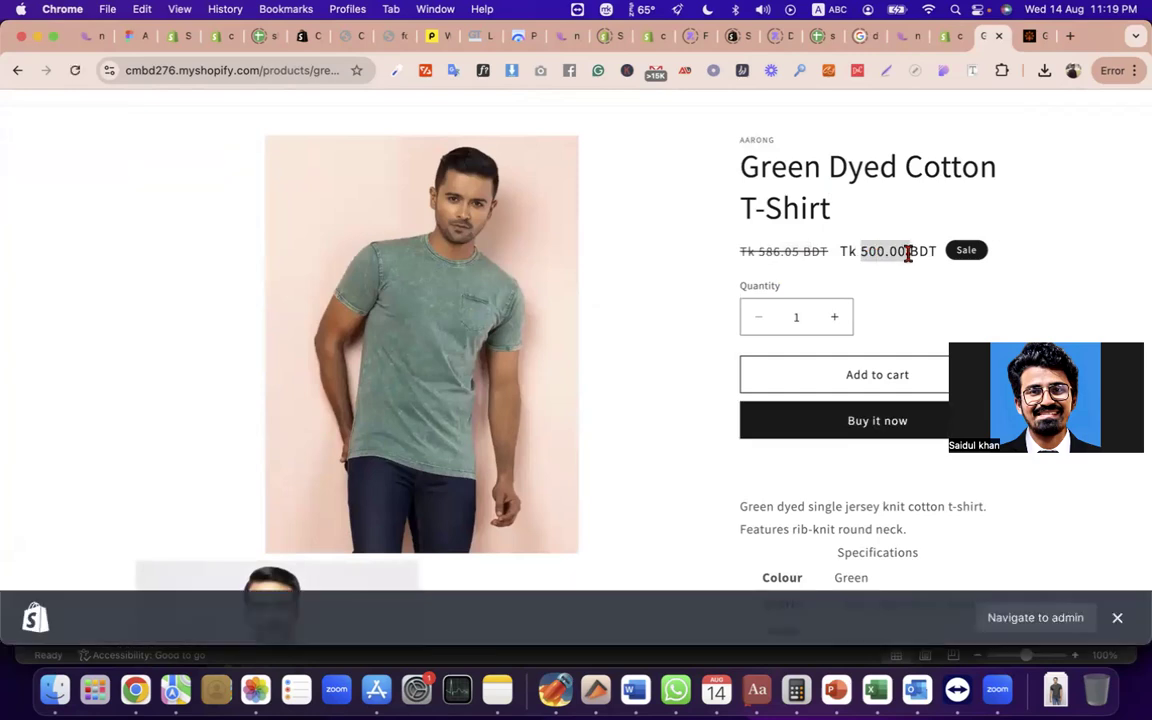
scroll(882, 478, "down", 3)
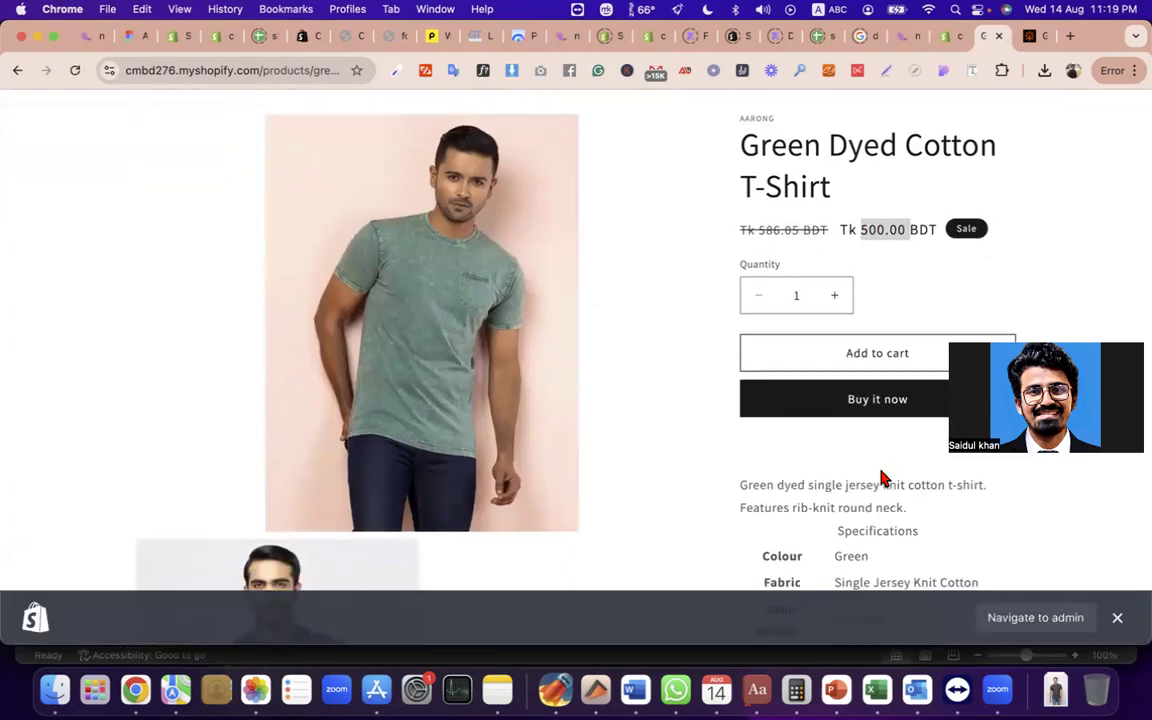
scroll(762, 524, "down", 3)
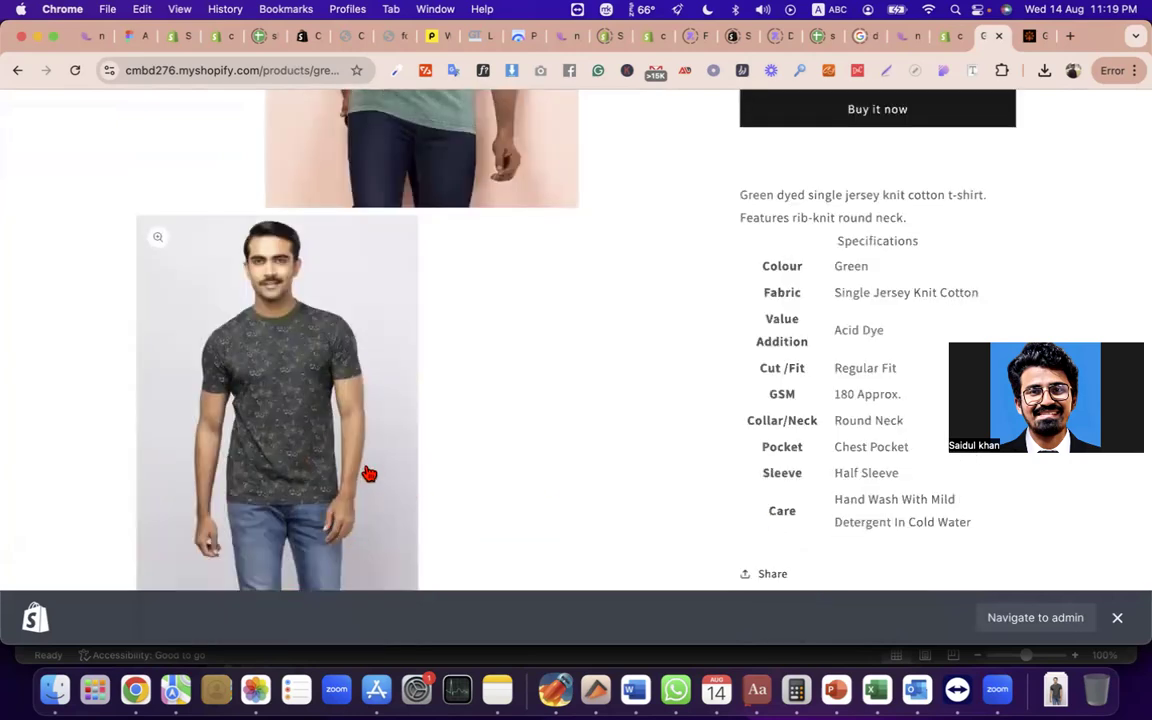
key("ctrl+Up")
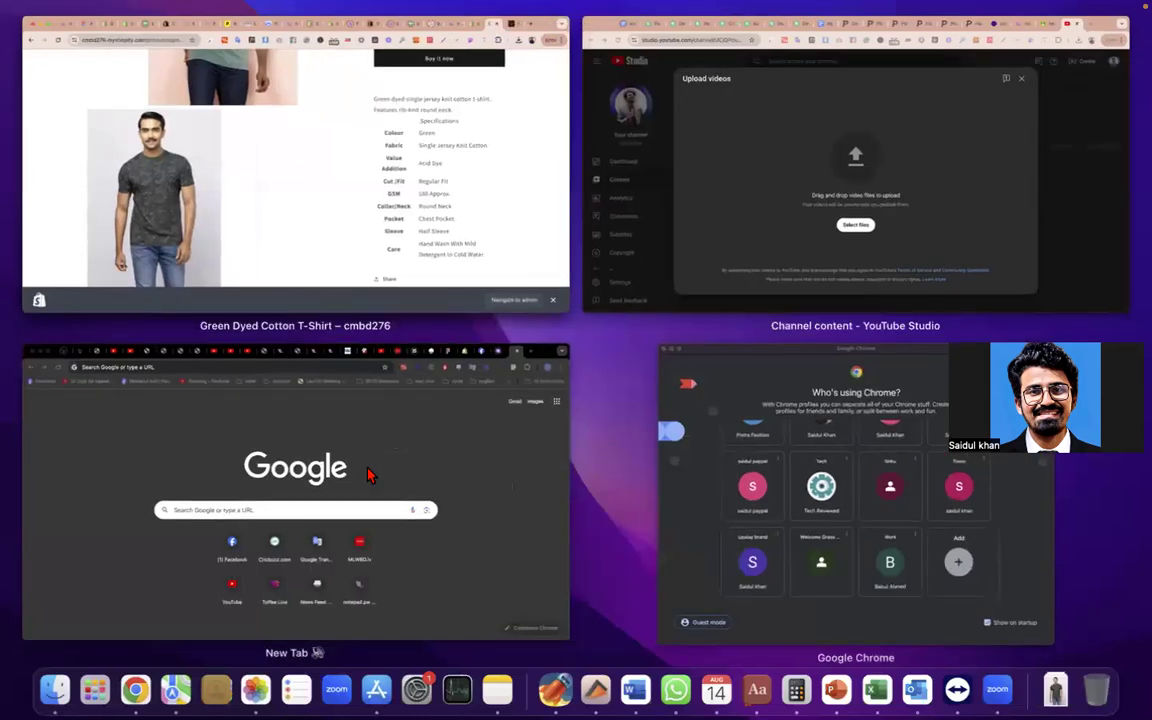
left_click(368, 69)
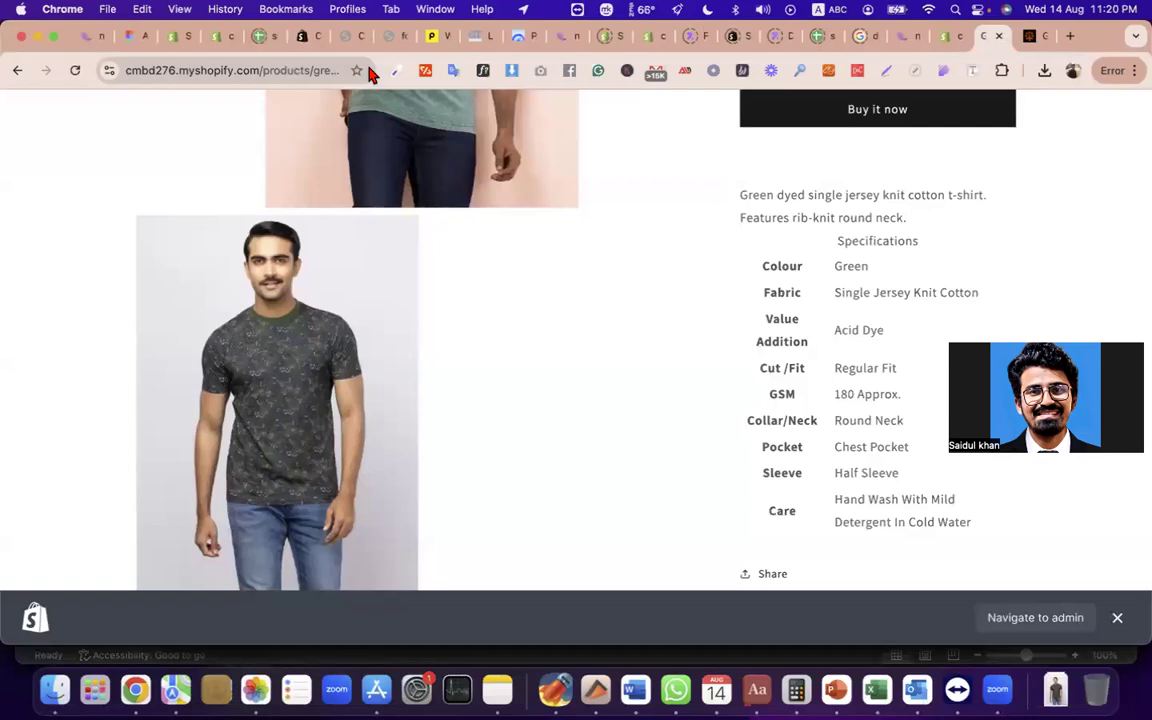
Save the T-shirt's new variants in admin and reload its storefront page.
left_click(945, 42)
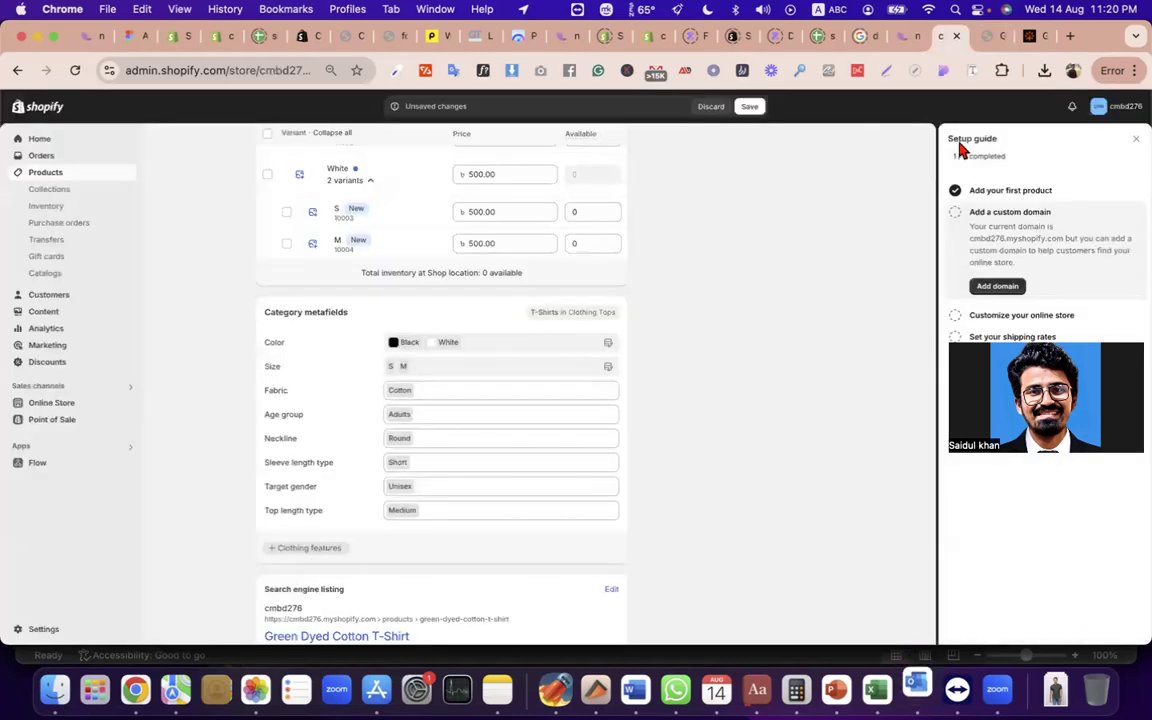
left_click(753, 108)
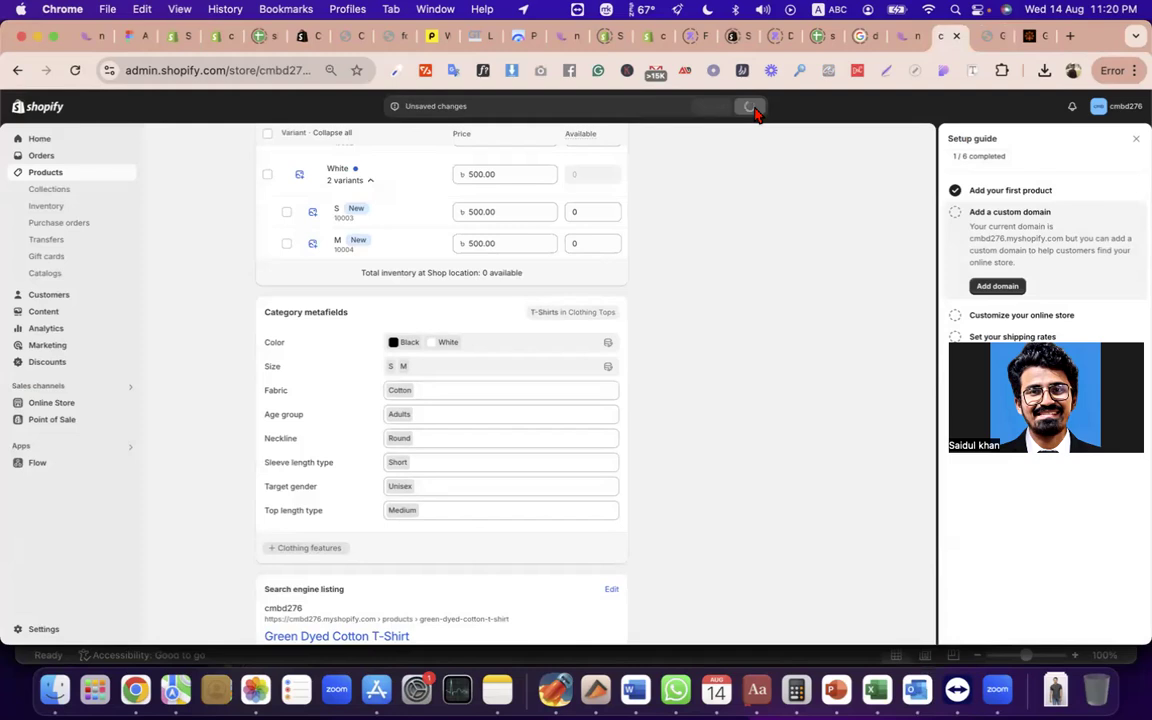
left_click(989, 44)
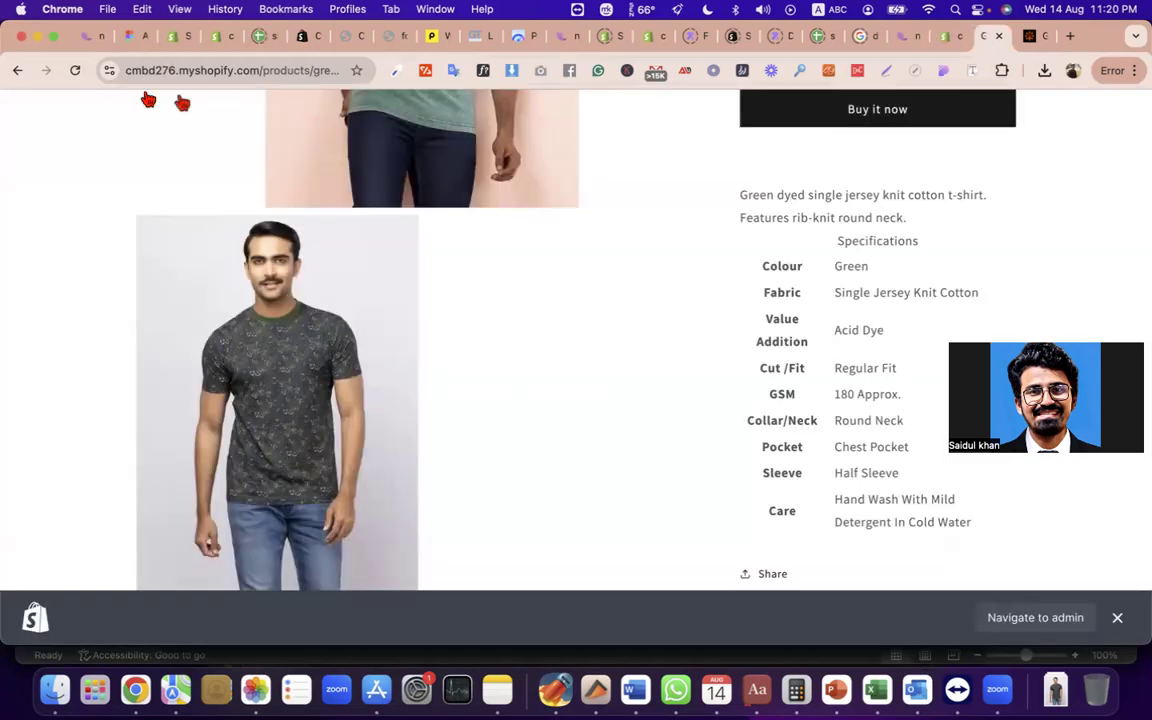
left_click(73, 76)
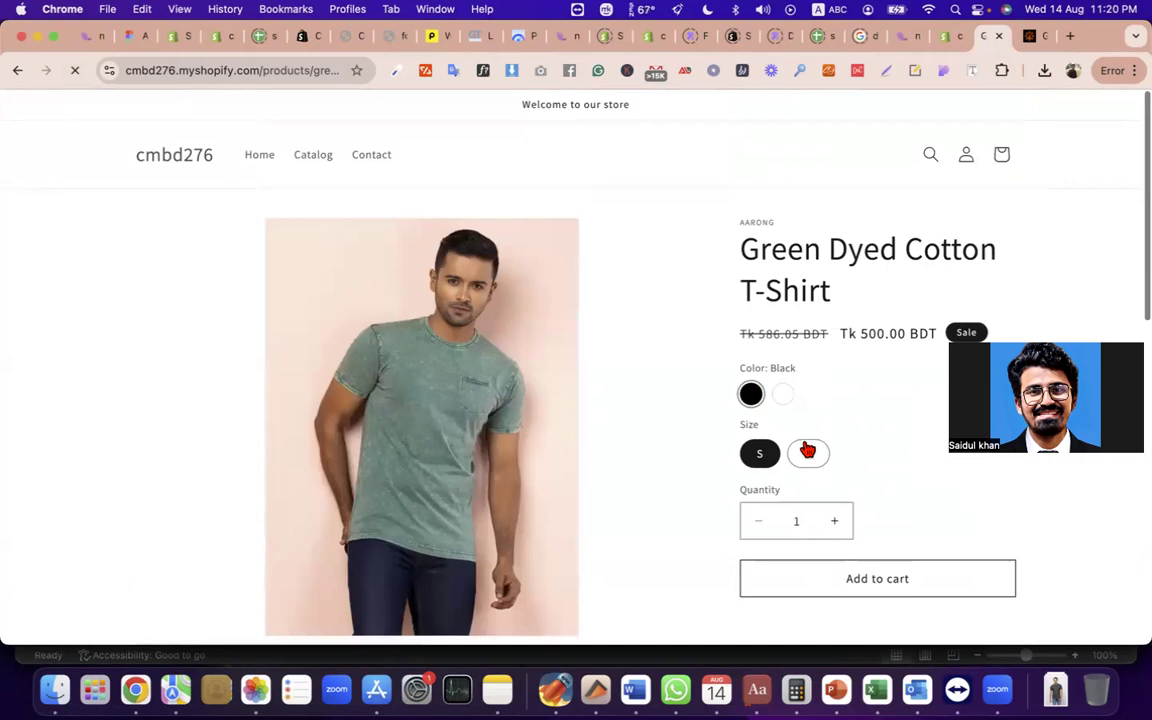
Select size M and the White colour on the storefront, then go to the notes page.
left_click(808, 452)
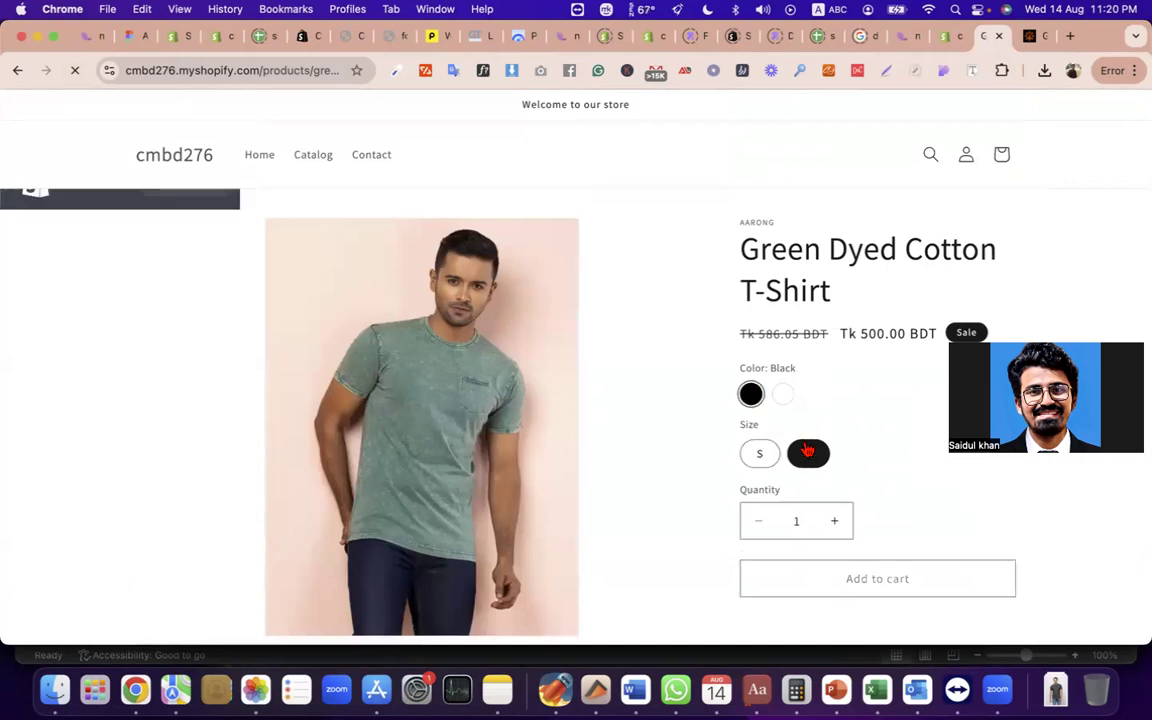
left_click(788, 398)
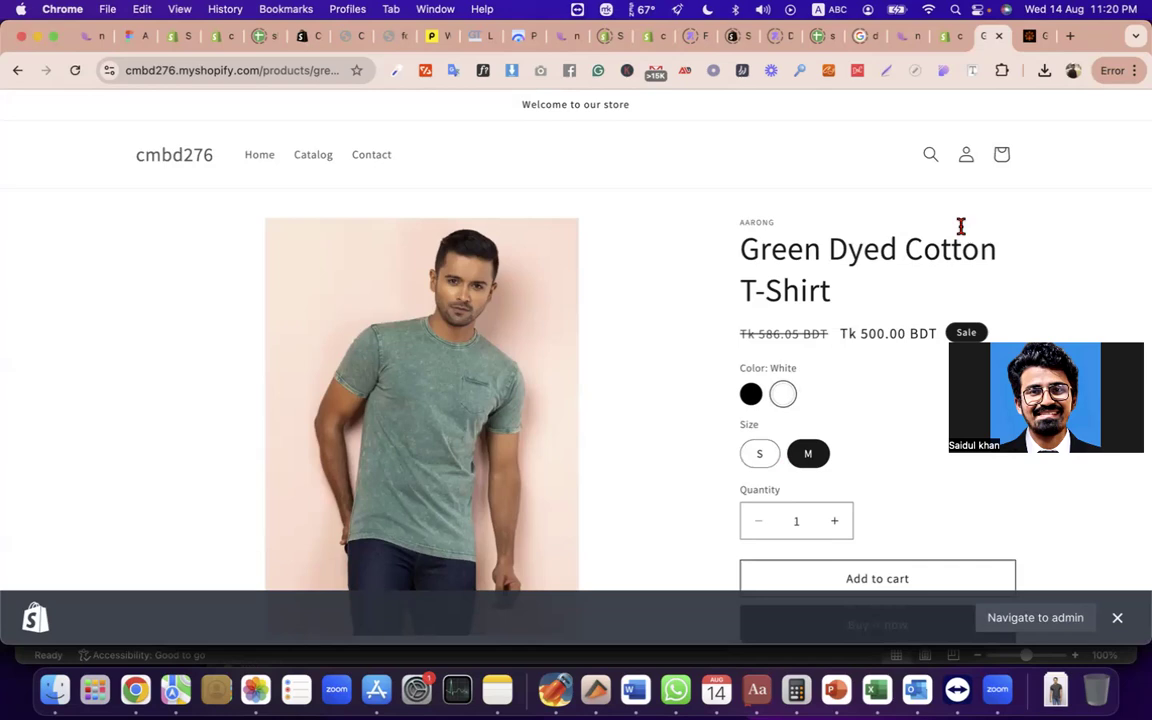
left_click(908, 40)
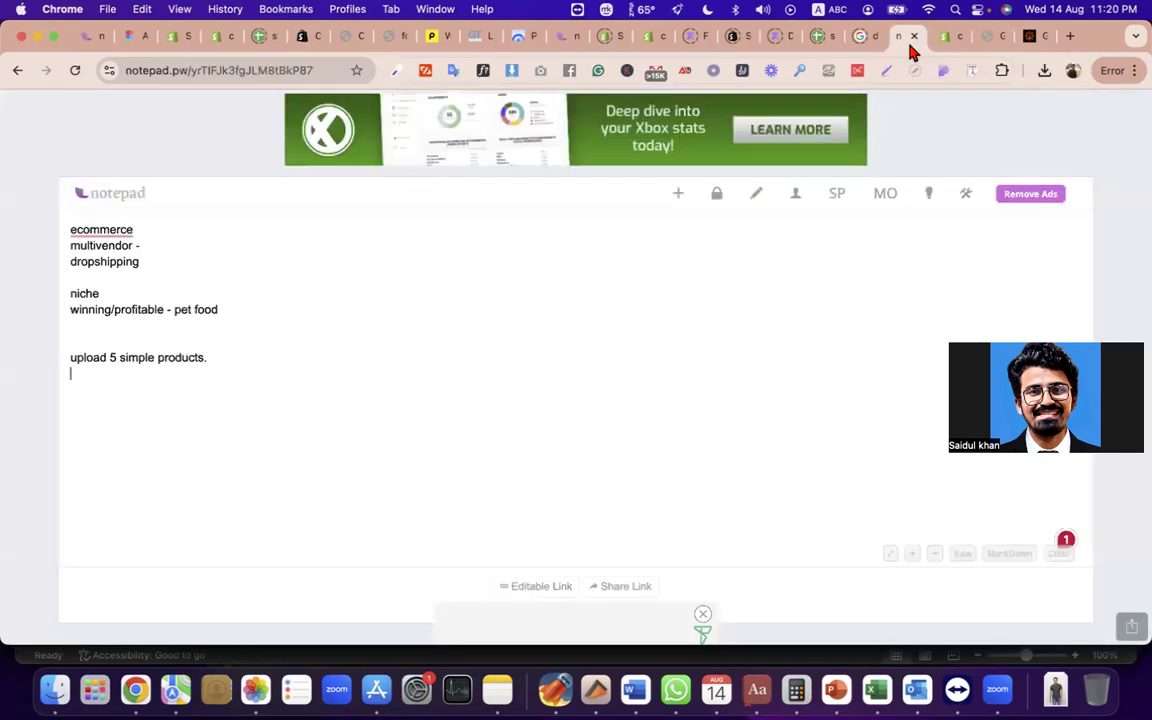
Add the line 'upload 5 variable products as class instructions' below the last note.
left_click(354, 421)
key("Return")
type("up")
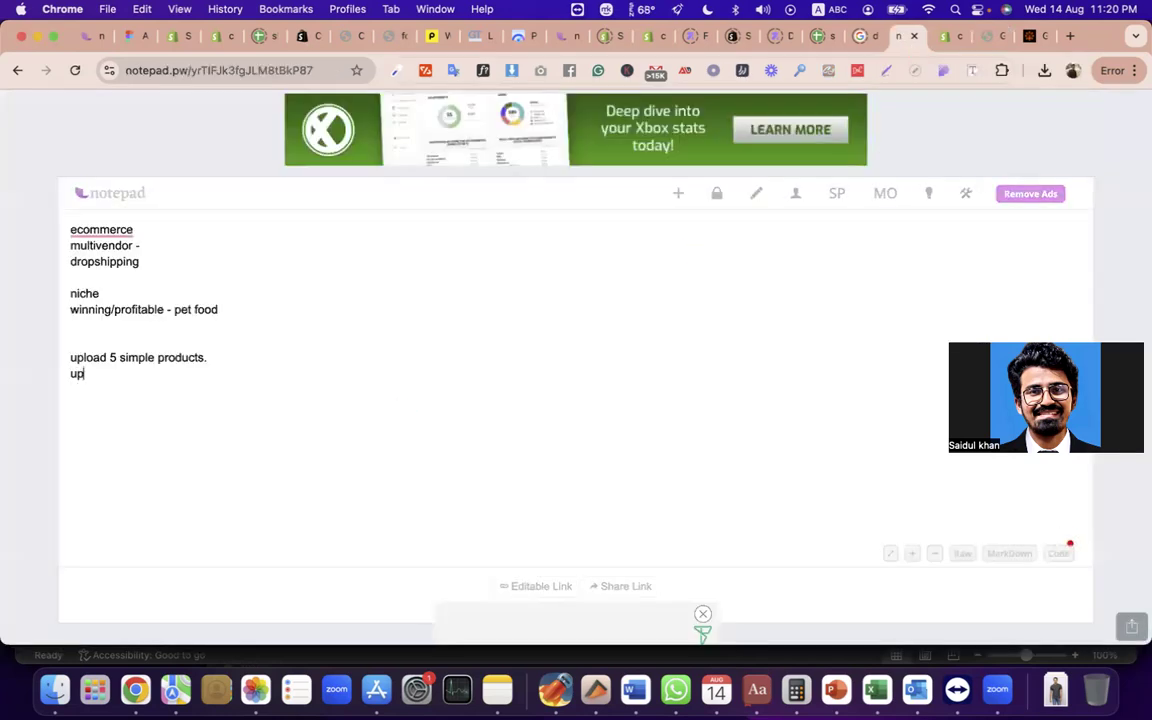
type("load 5 variable pr")
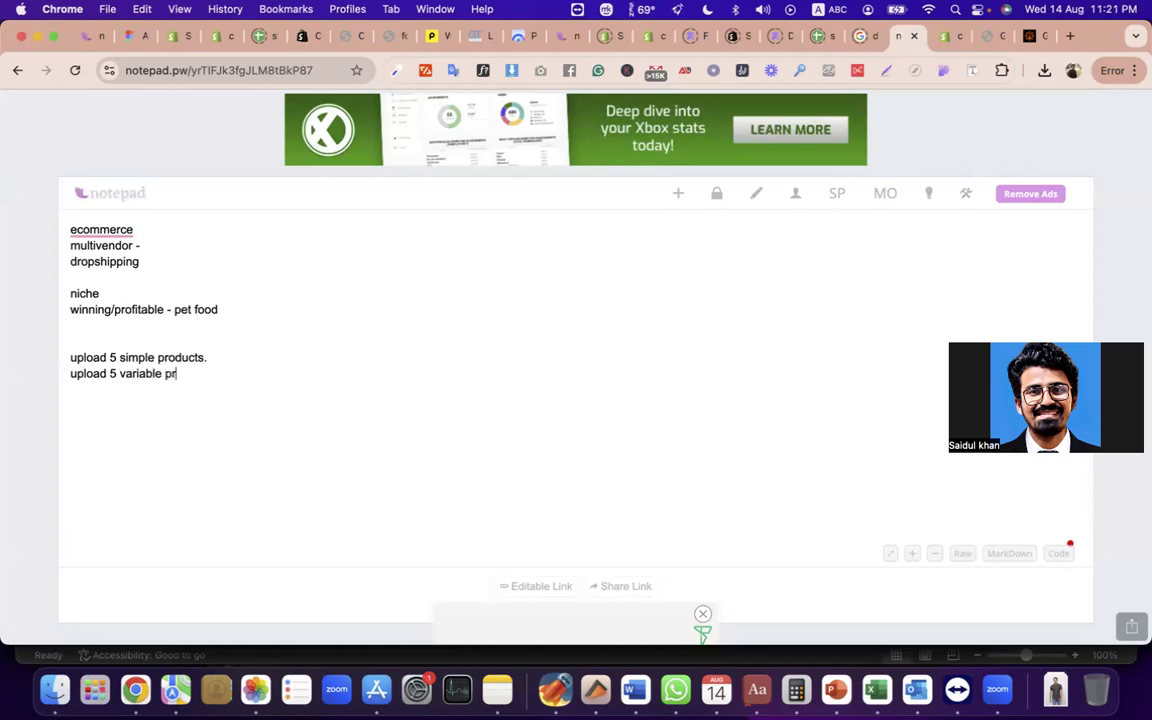
type("oducts as class instructions")
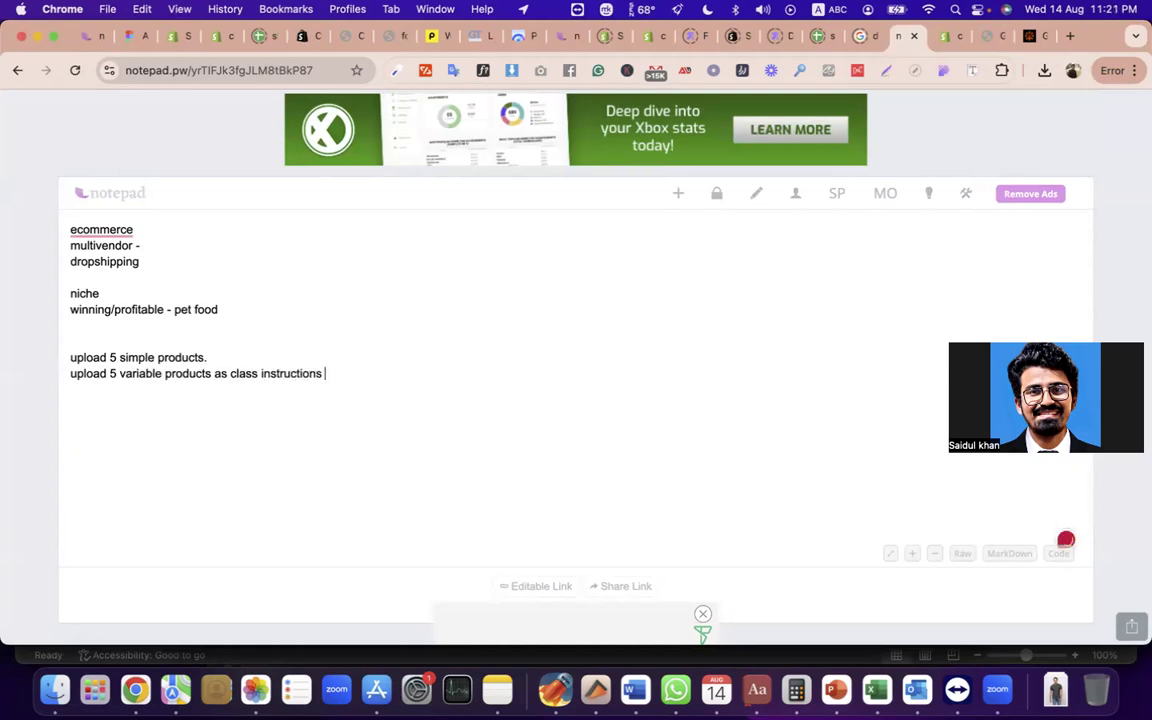